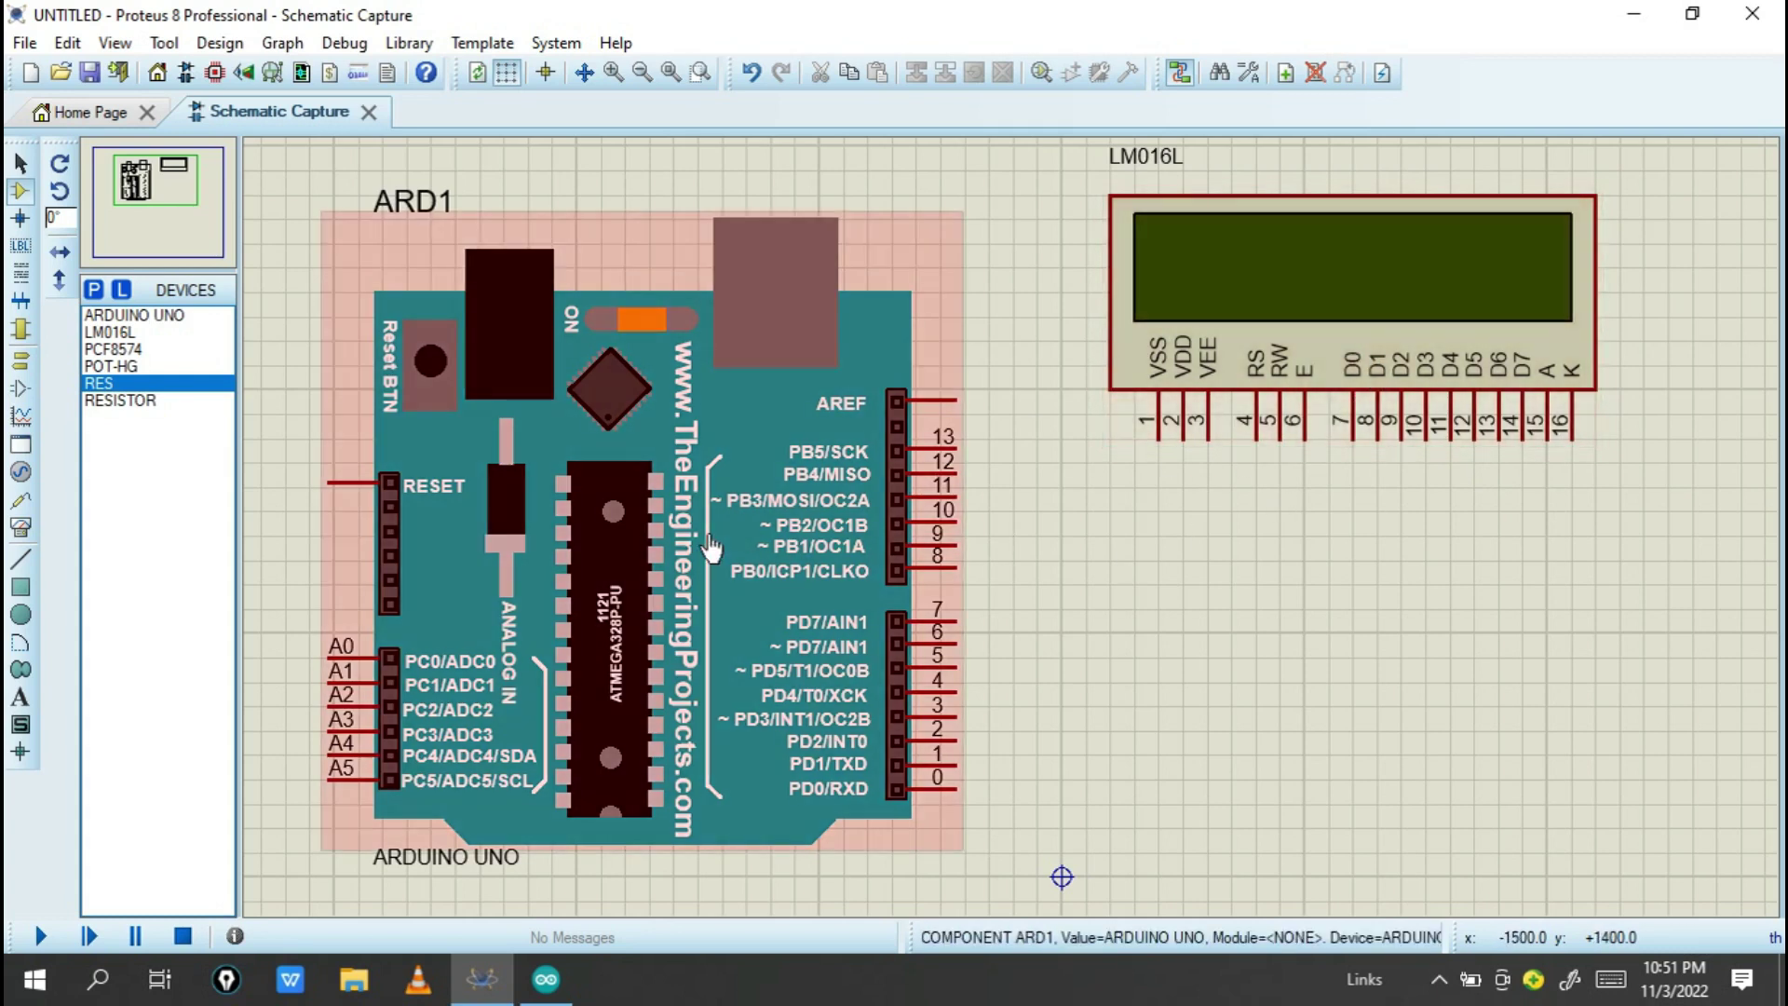
pyautogui.scroll(-1, 1258, 428)
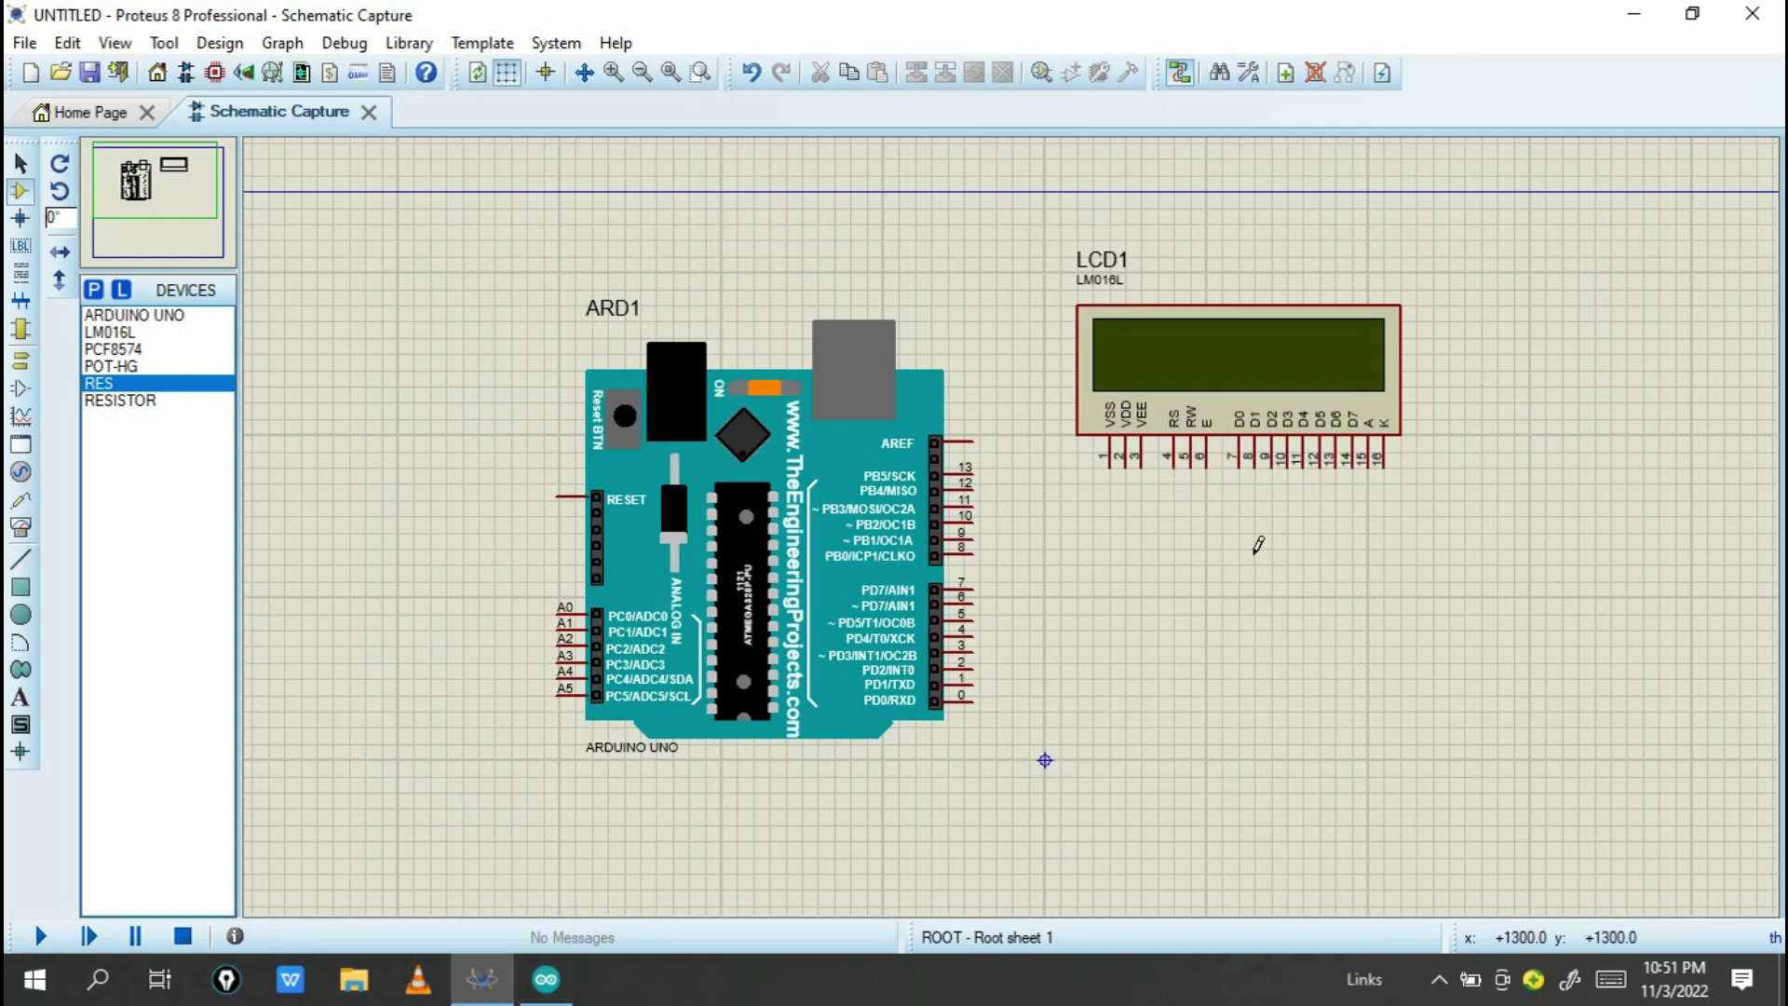
pyautogui.scroll(2, 1014, 512)
pyautogui.scroll(-1, 1014, 491)
pyautogui.scroll(1, 1138, 487)
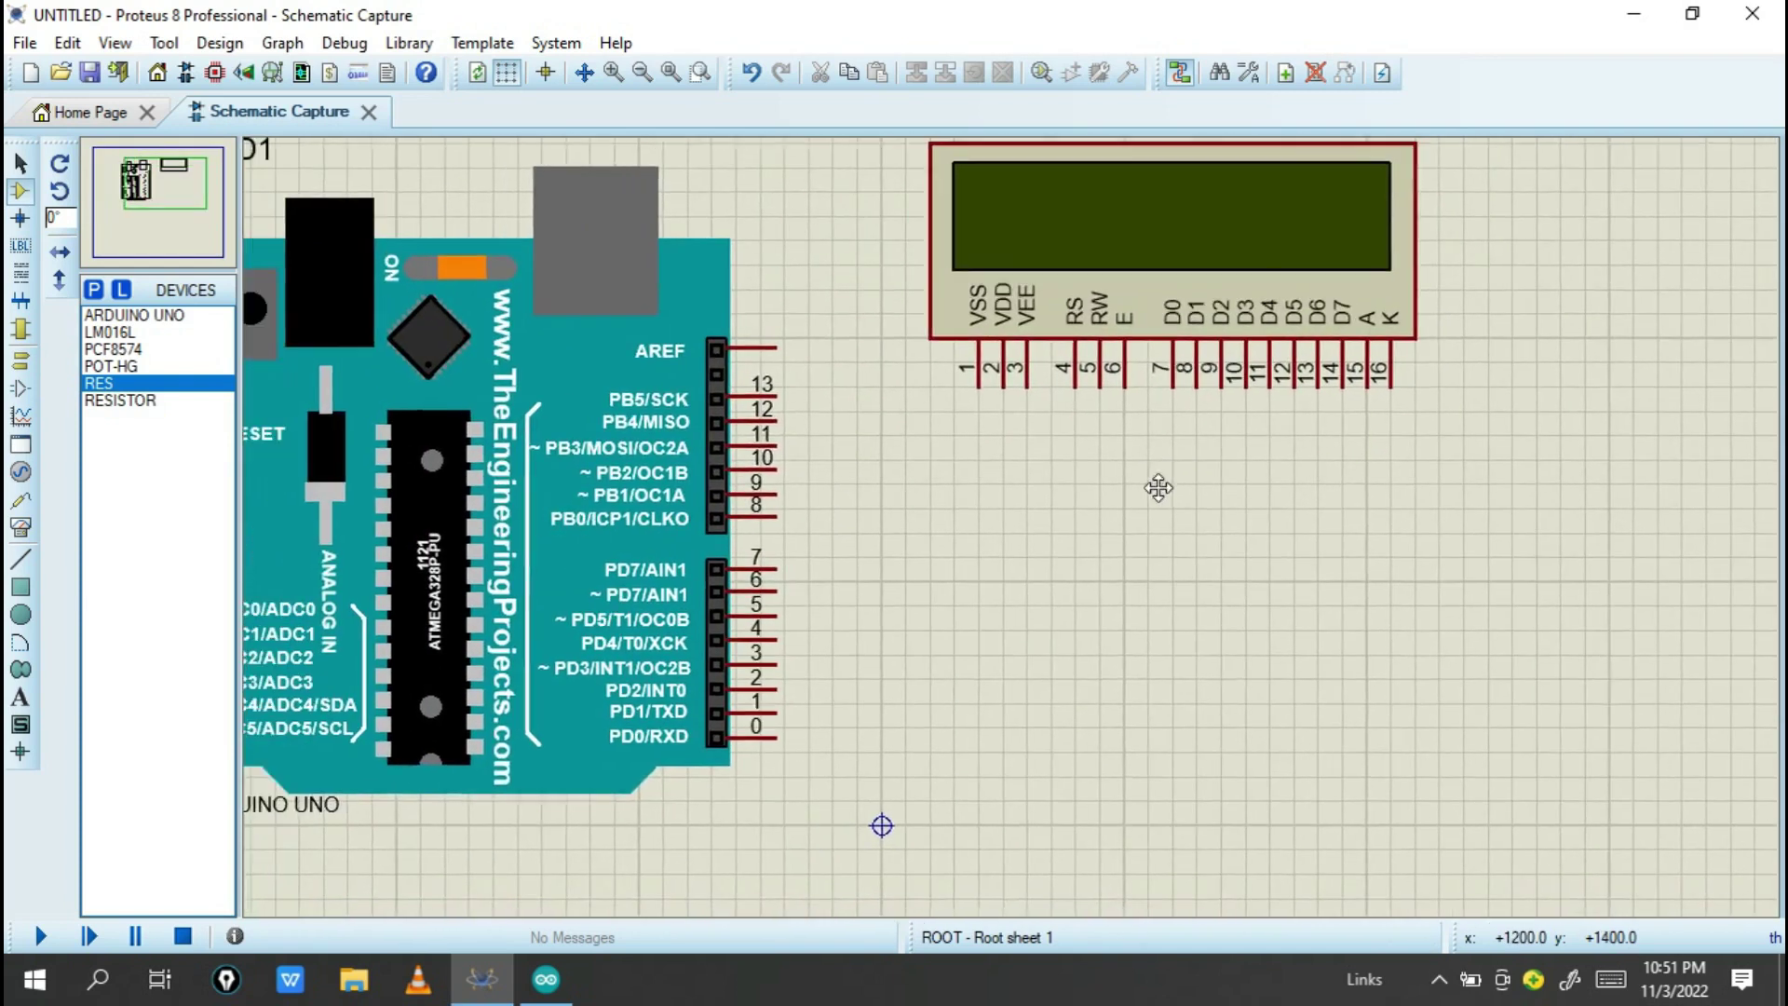
pyautogui.scroll(-1, 1172, 480)
pyautogui.scroll(1, 1182, 507)
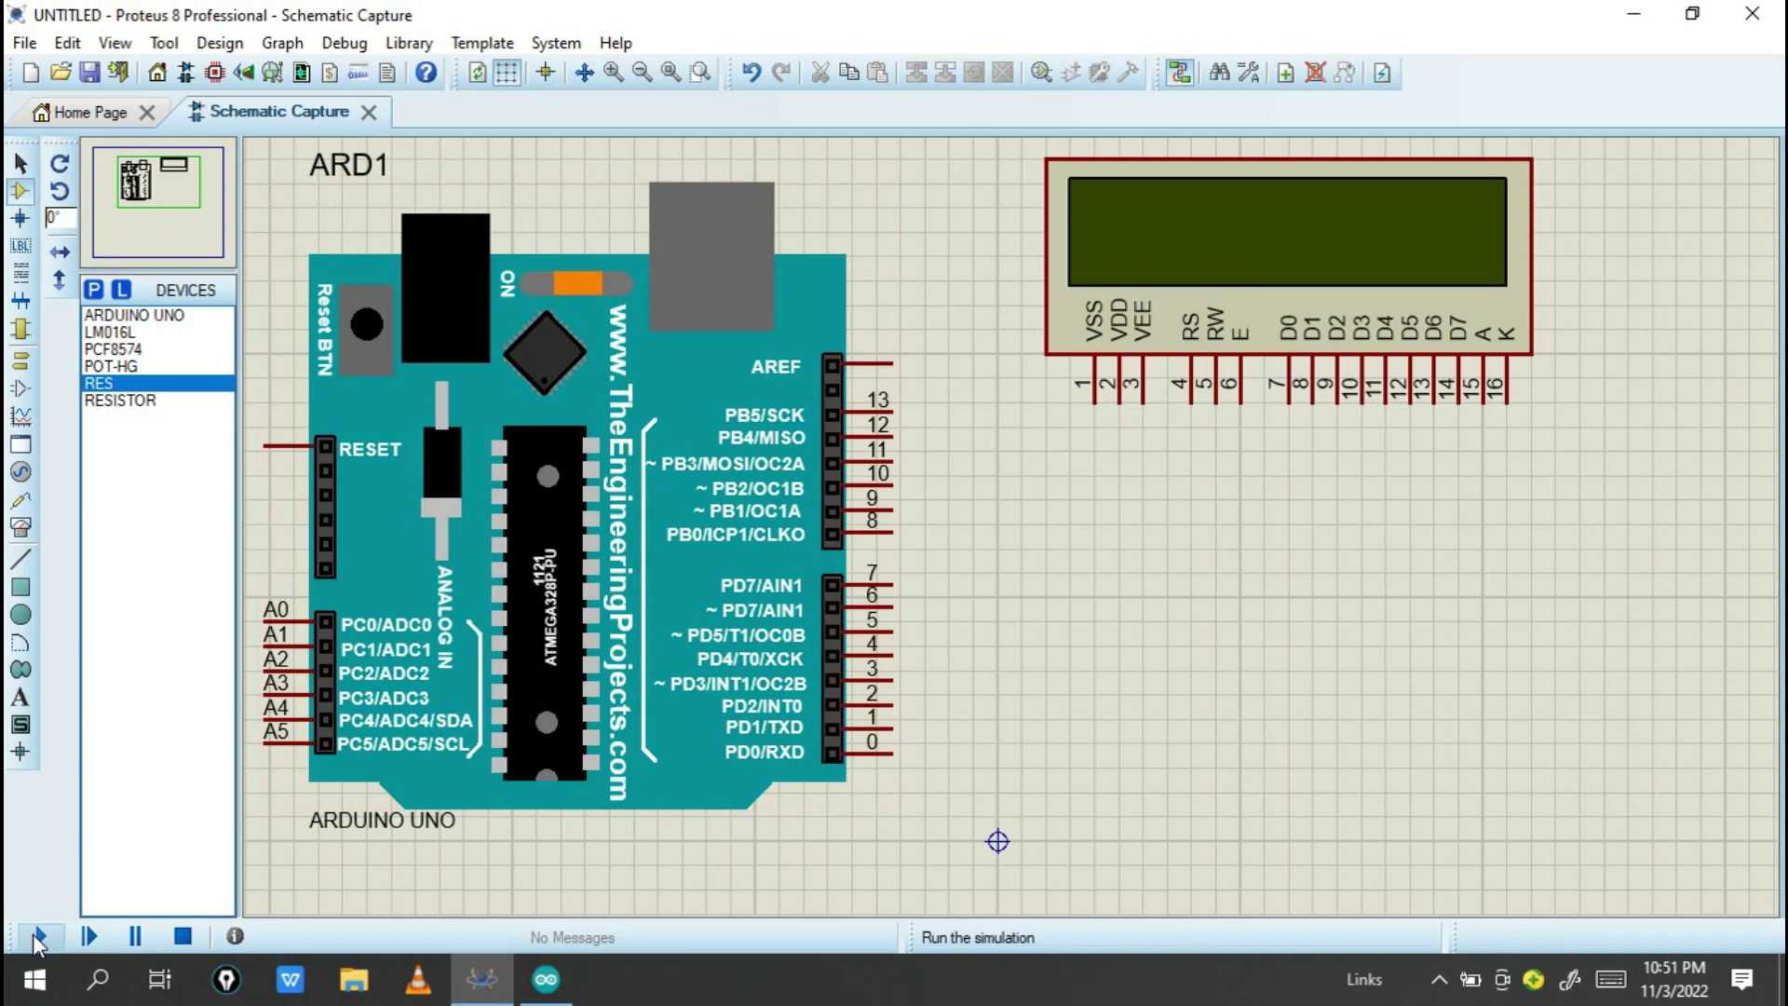
# Run and stop the simulation of the unwired circuit, and check the program file setting in the Arduino UNO's component properties.
pyautogui.click(38, 939)
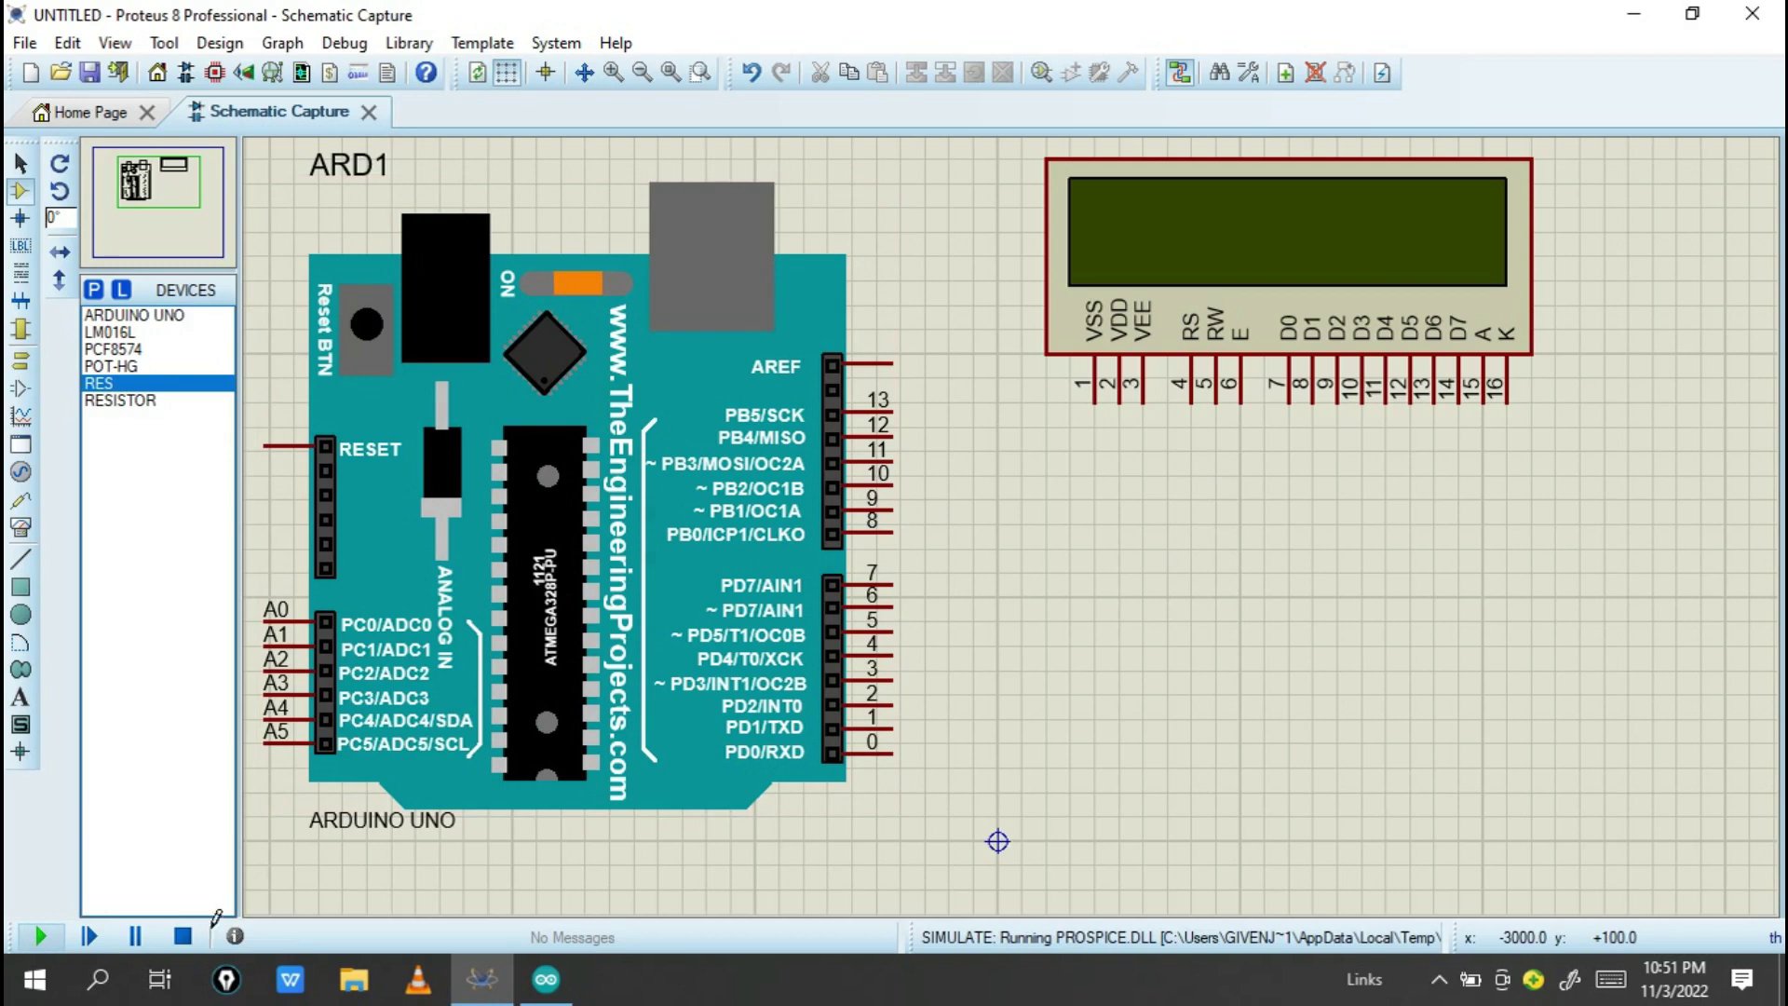
pyautogui.click(186, 936)
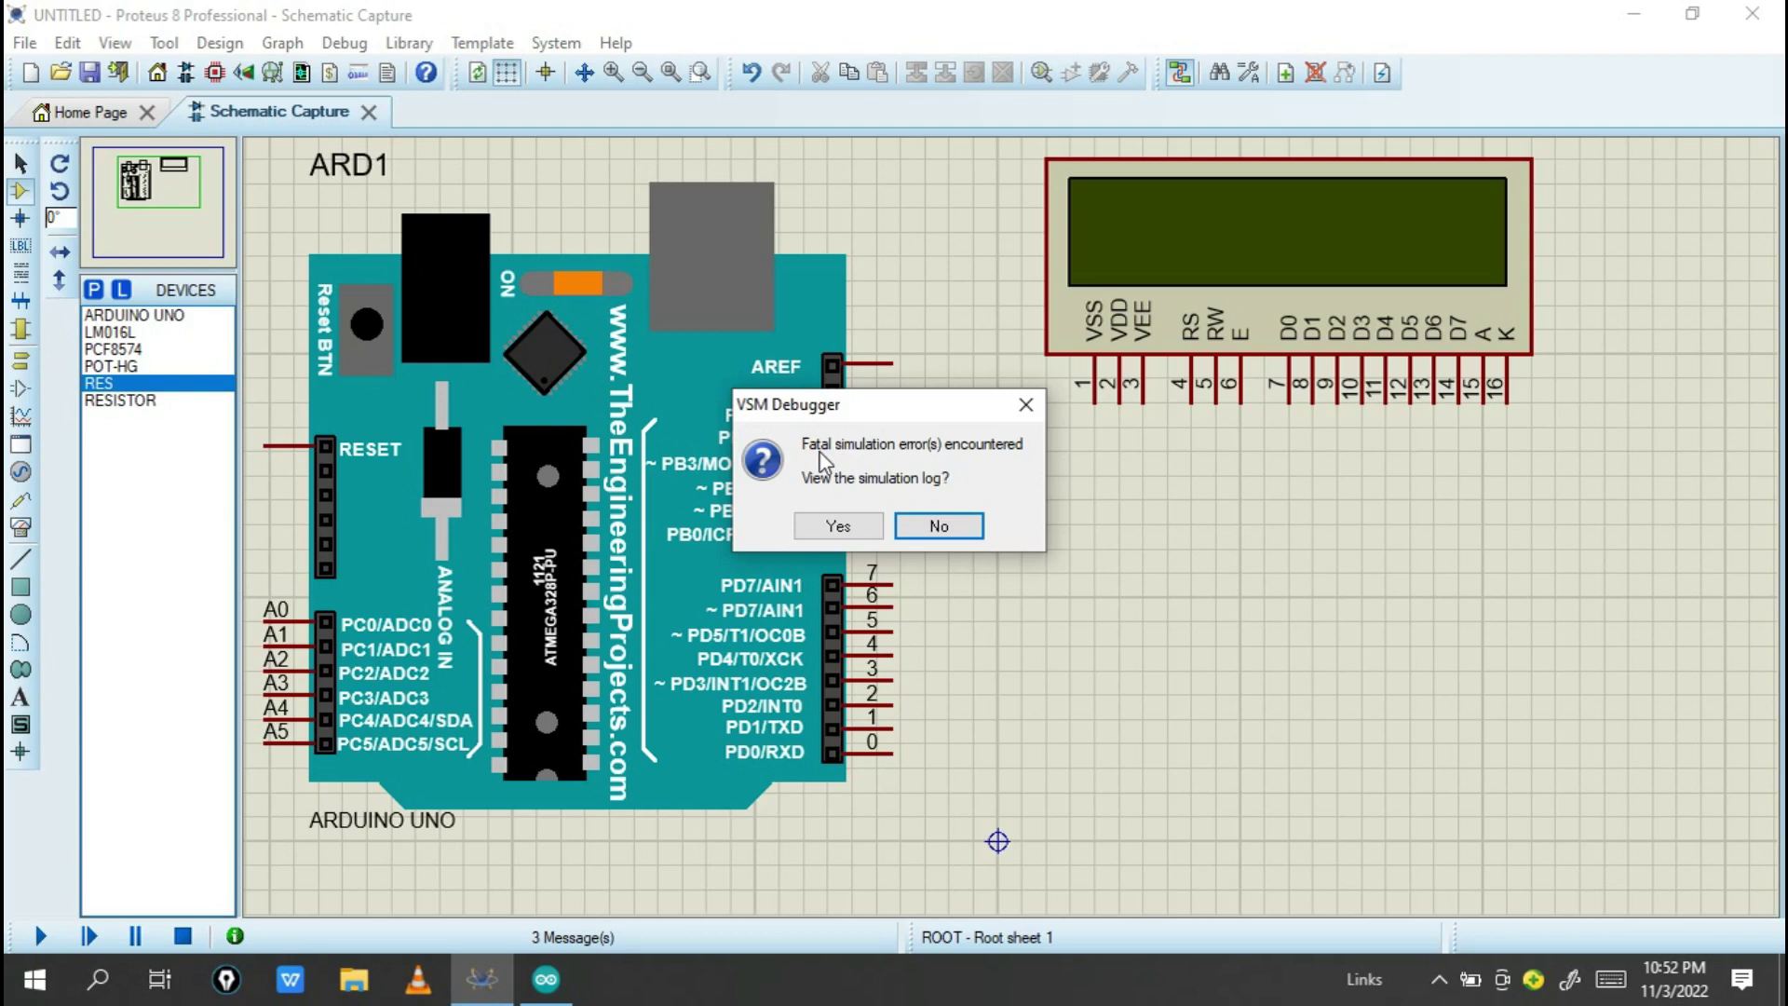
pyautogui.click(1026, 406)
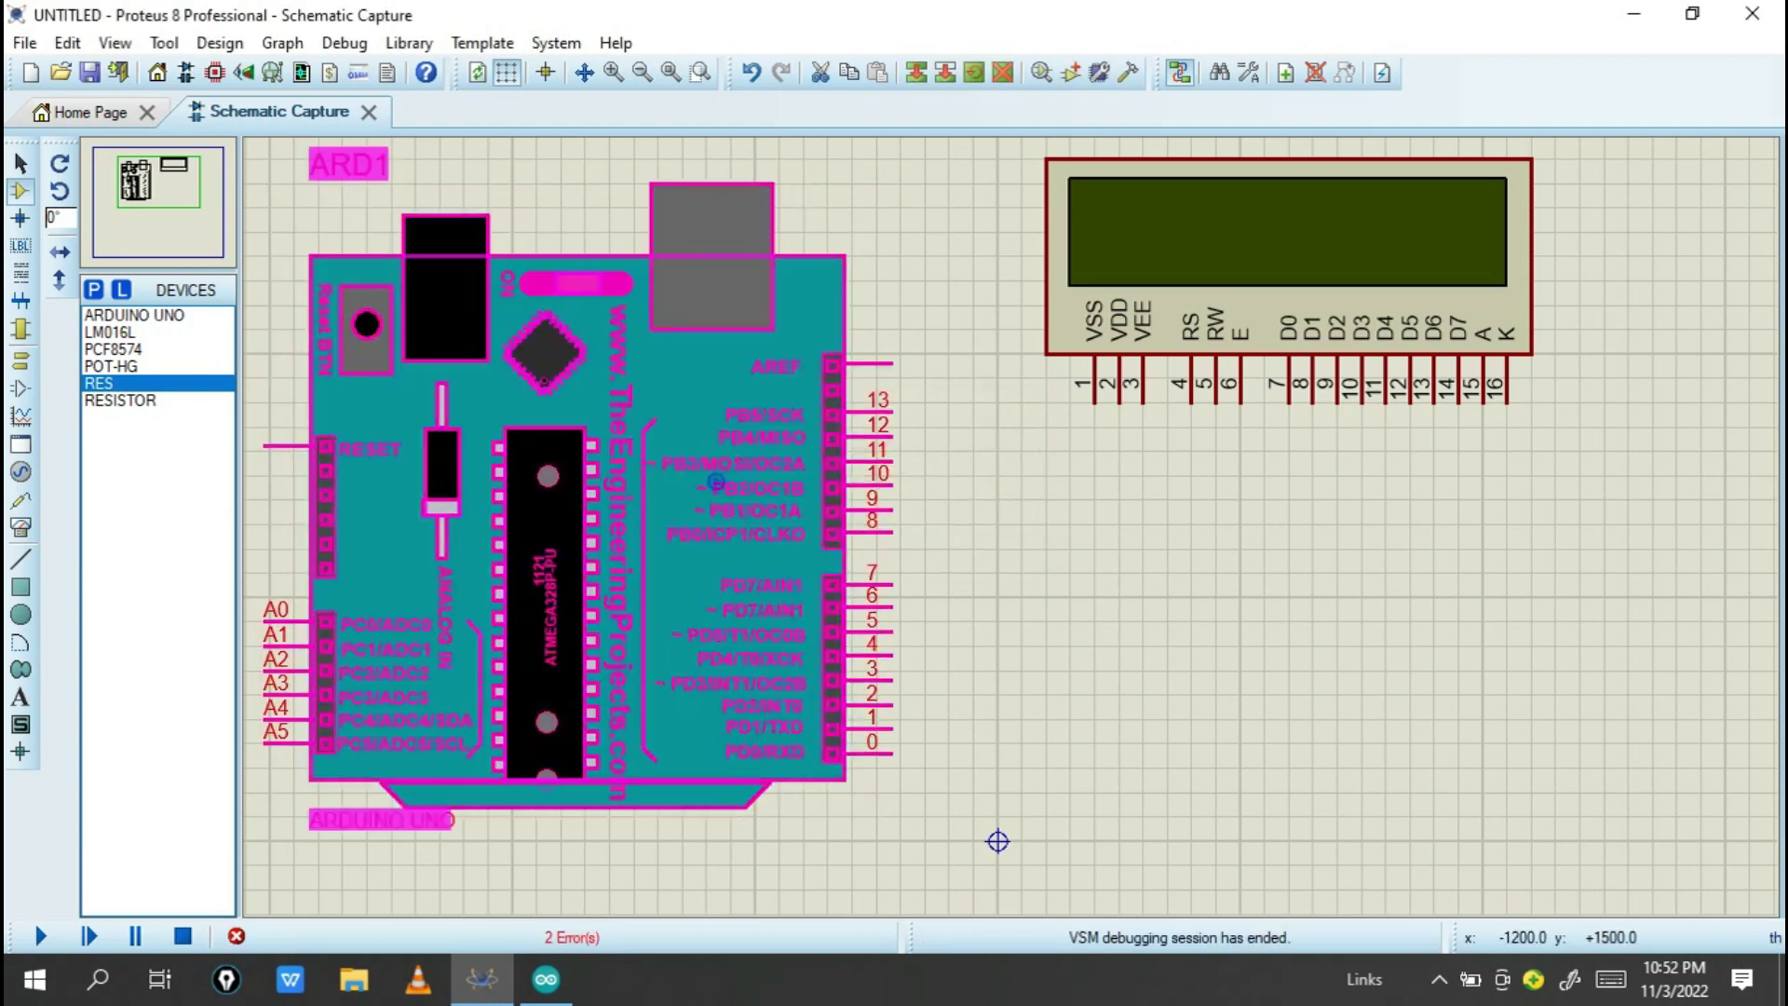
pyautogui.doubleClick(717, 482)
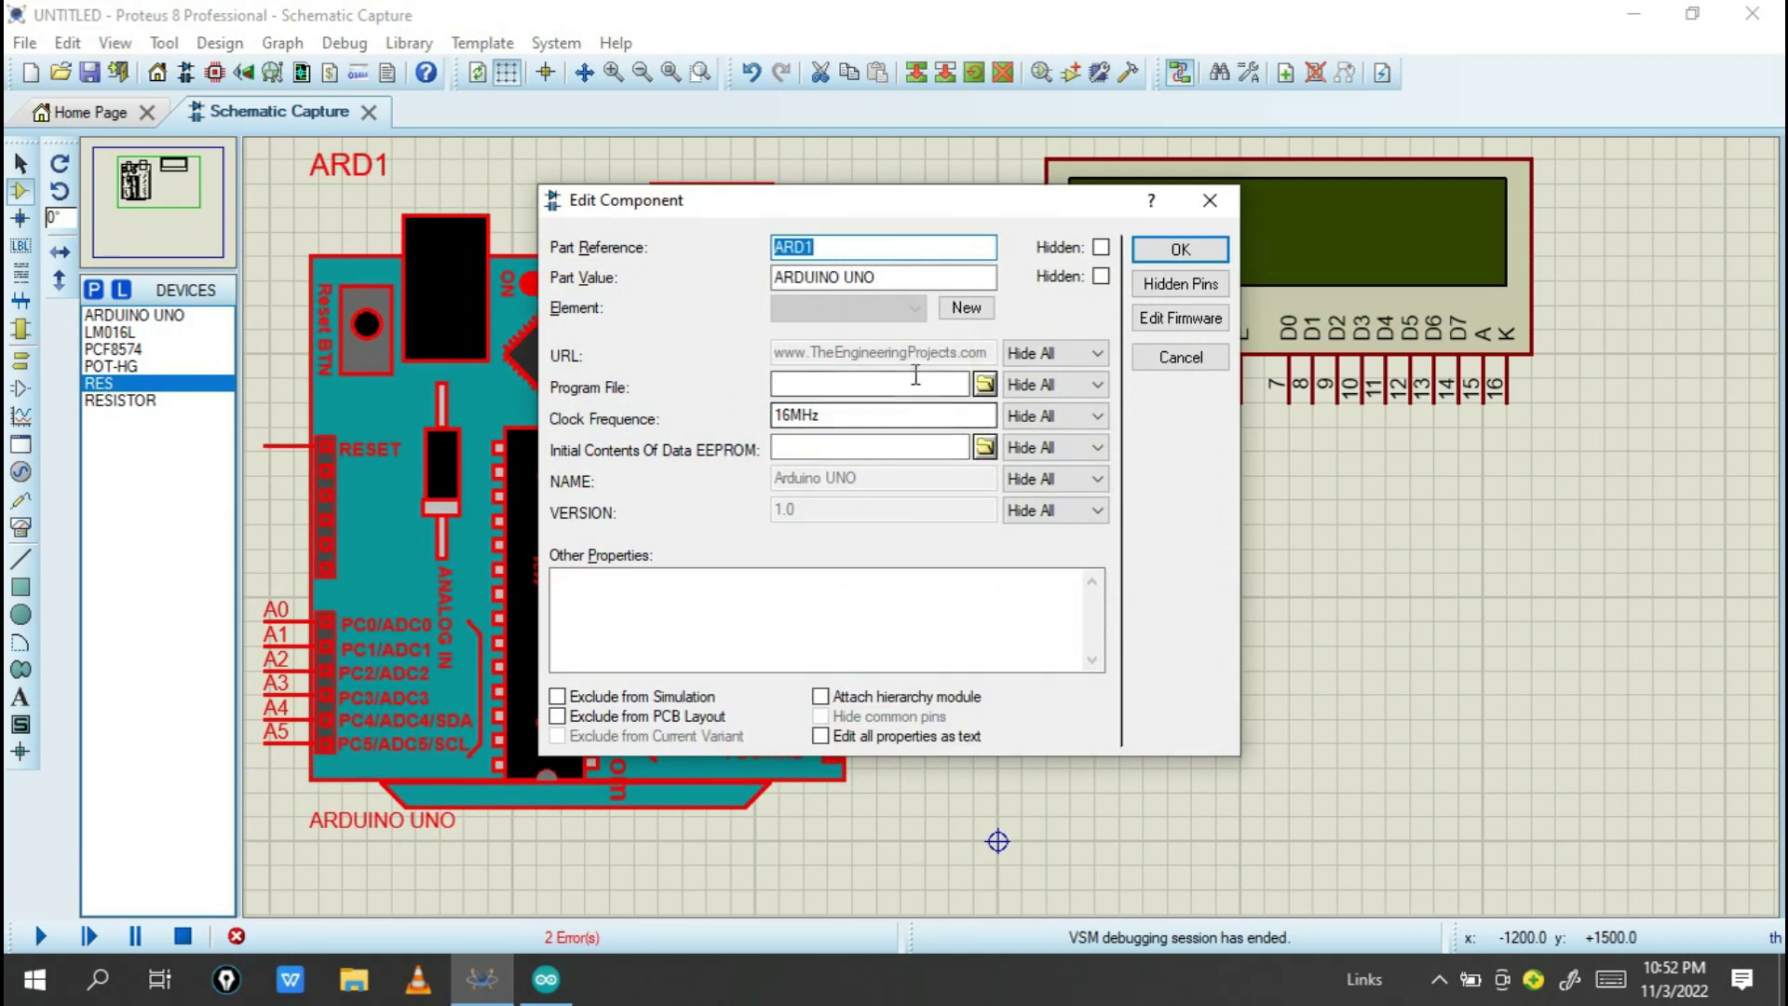
pyautogui.click(1178, 253)
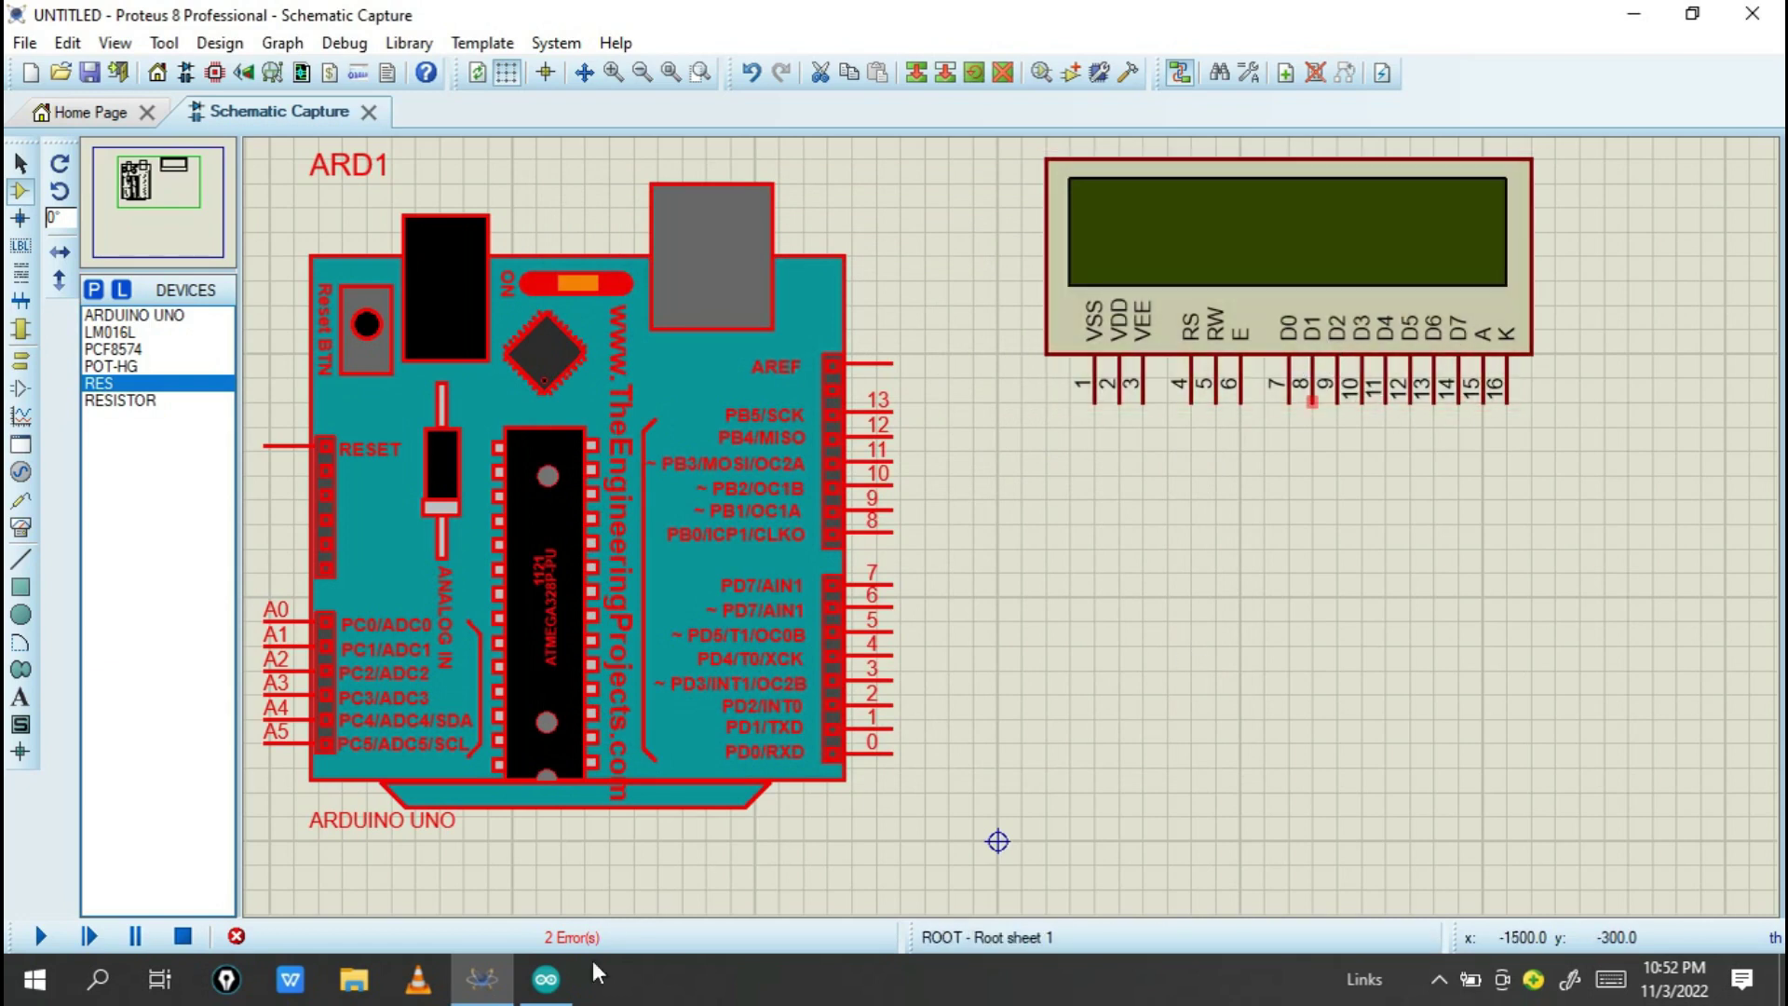
# Switch to the Arduino IDE with the empty sketch and maximize its window.
pyautogui.click(546, 979)
pyautogui.moveTo(1377, 258); pyautogui.dragTo(917, 190)
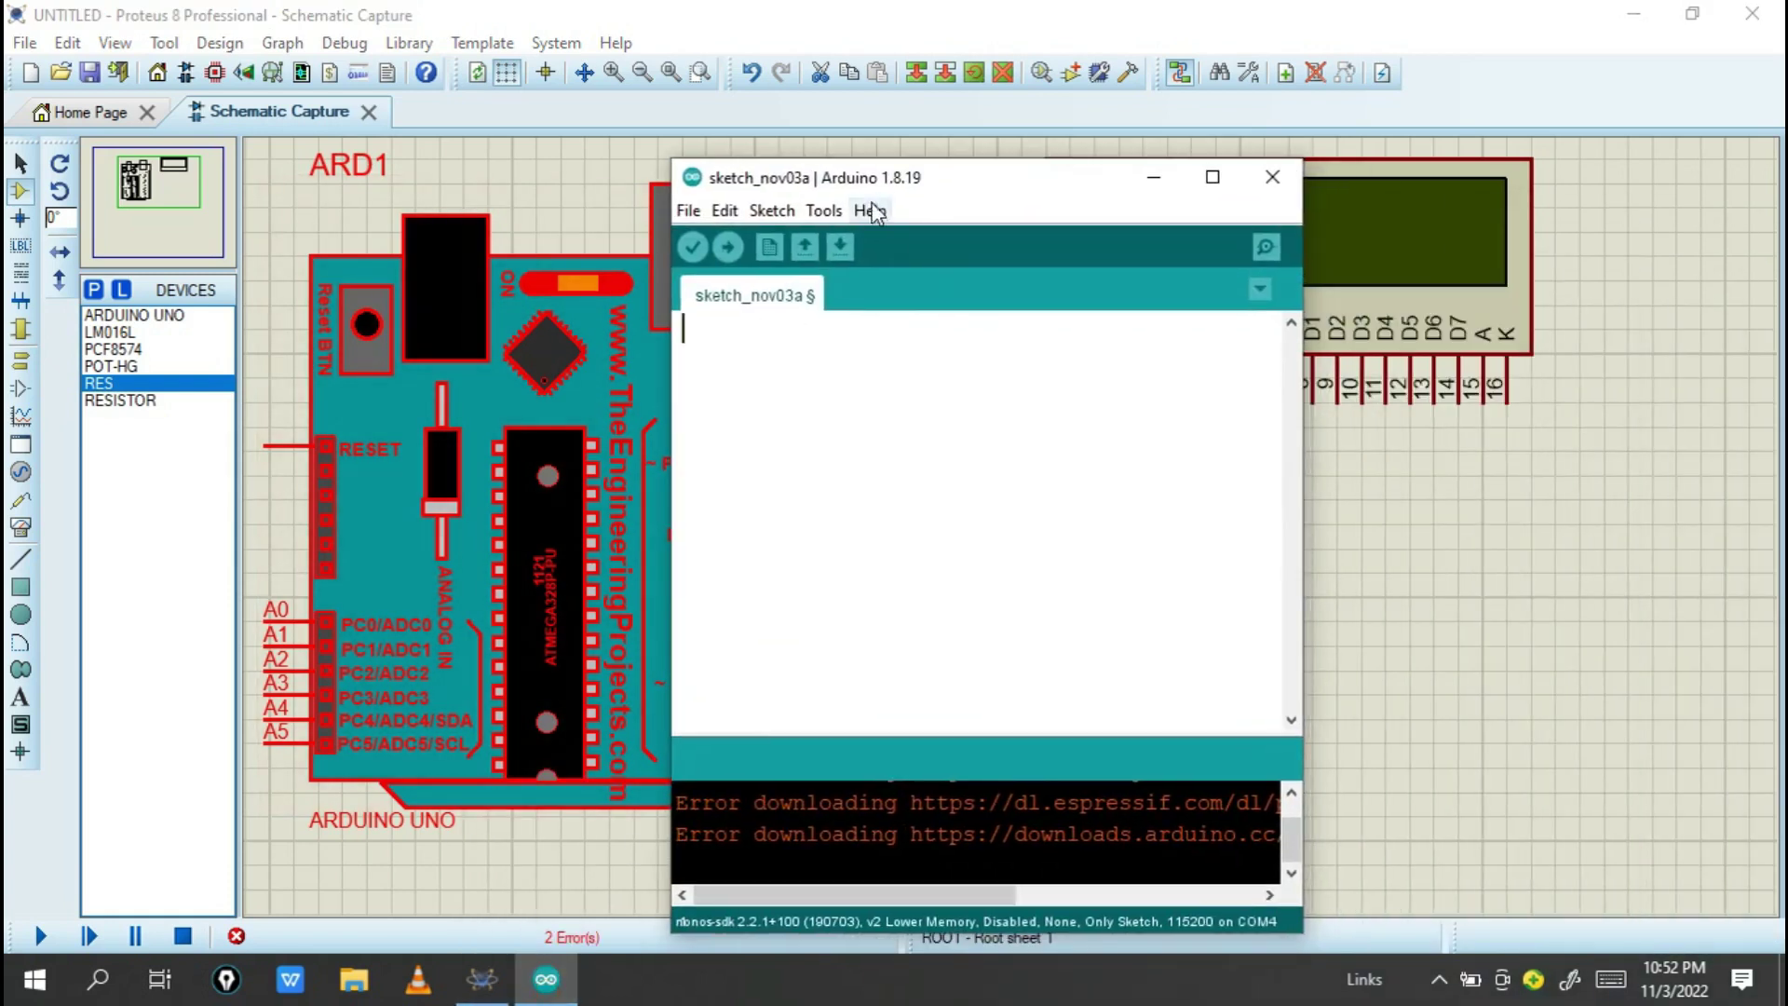
pyautogui.moveTo(960, 158); pyautogui.dragTo(960, 99)
pyautogui.click(1208, 117)
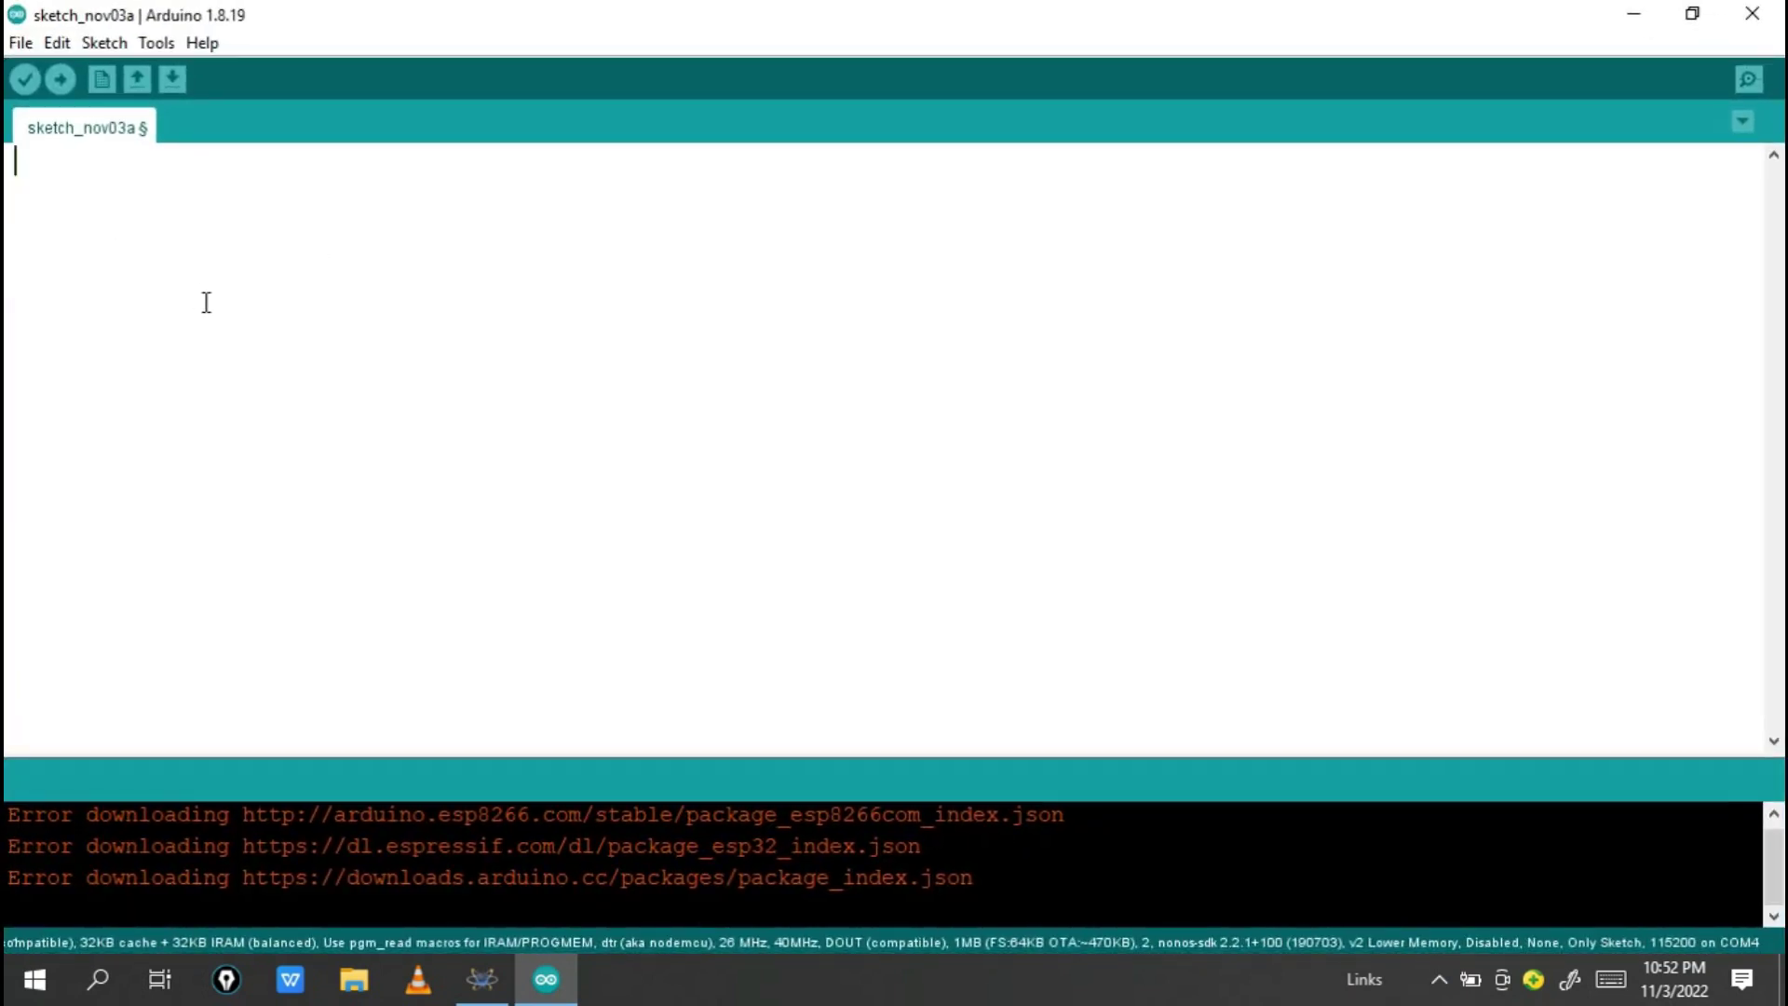
# Write #include<LiquidCrystal.h> as the first line of the sketch.
pyautogui.write('#')
pyautogui.press('BackSpace')
pyautogui.write('#include')
pyautogui.press('BackSpace')
pyautogui.press('BackSpace')
pyautogui.press('BackSpace')
pyautogui.press('BackSpace')
pyautogui.press('BackSpace')
pyautogui.press('BackSpace')
pyautogui.press('BackSpace')
pyautogui.write('include<LiquidCrystal.h')
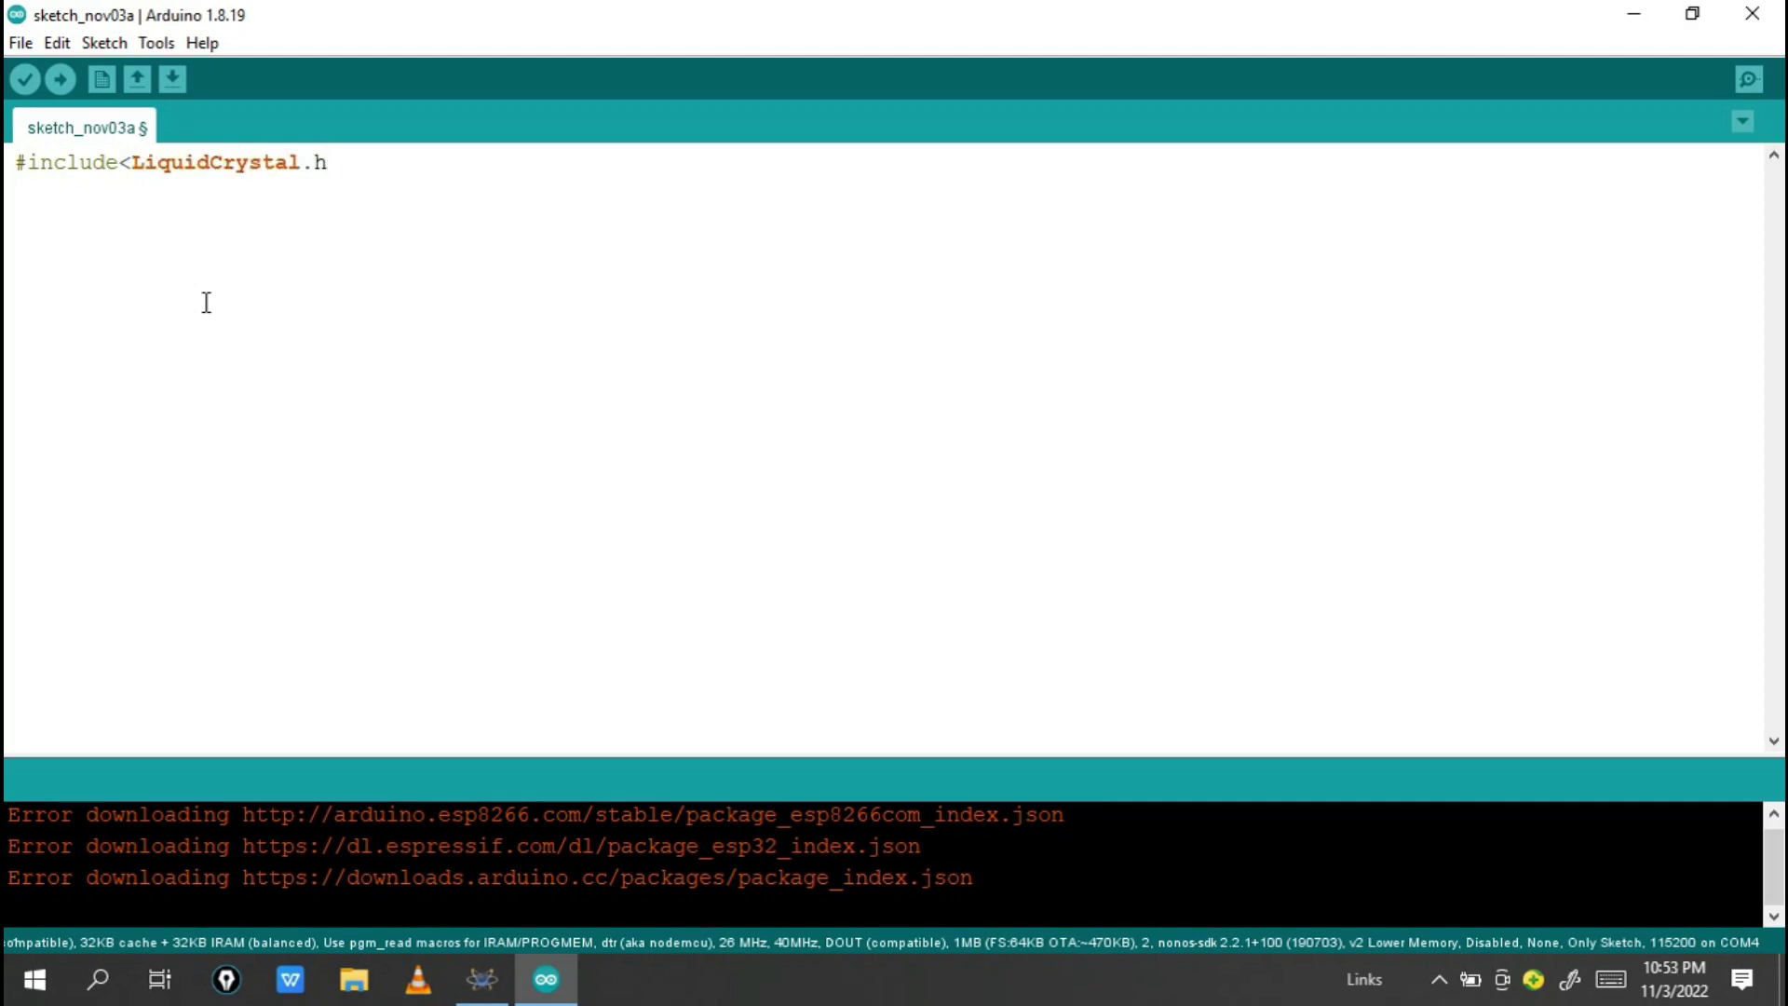
pyautogui.write('>')
# Declare LiquidCrystal lcd(12,11,5,4,3,2); below the include line, checking the LCD's pins in the Proteus schematic.
pyautogui.press('Return')
pyautogui.write('LiquidCrystal lcd(')
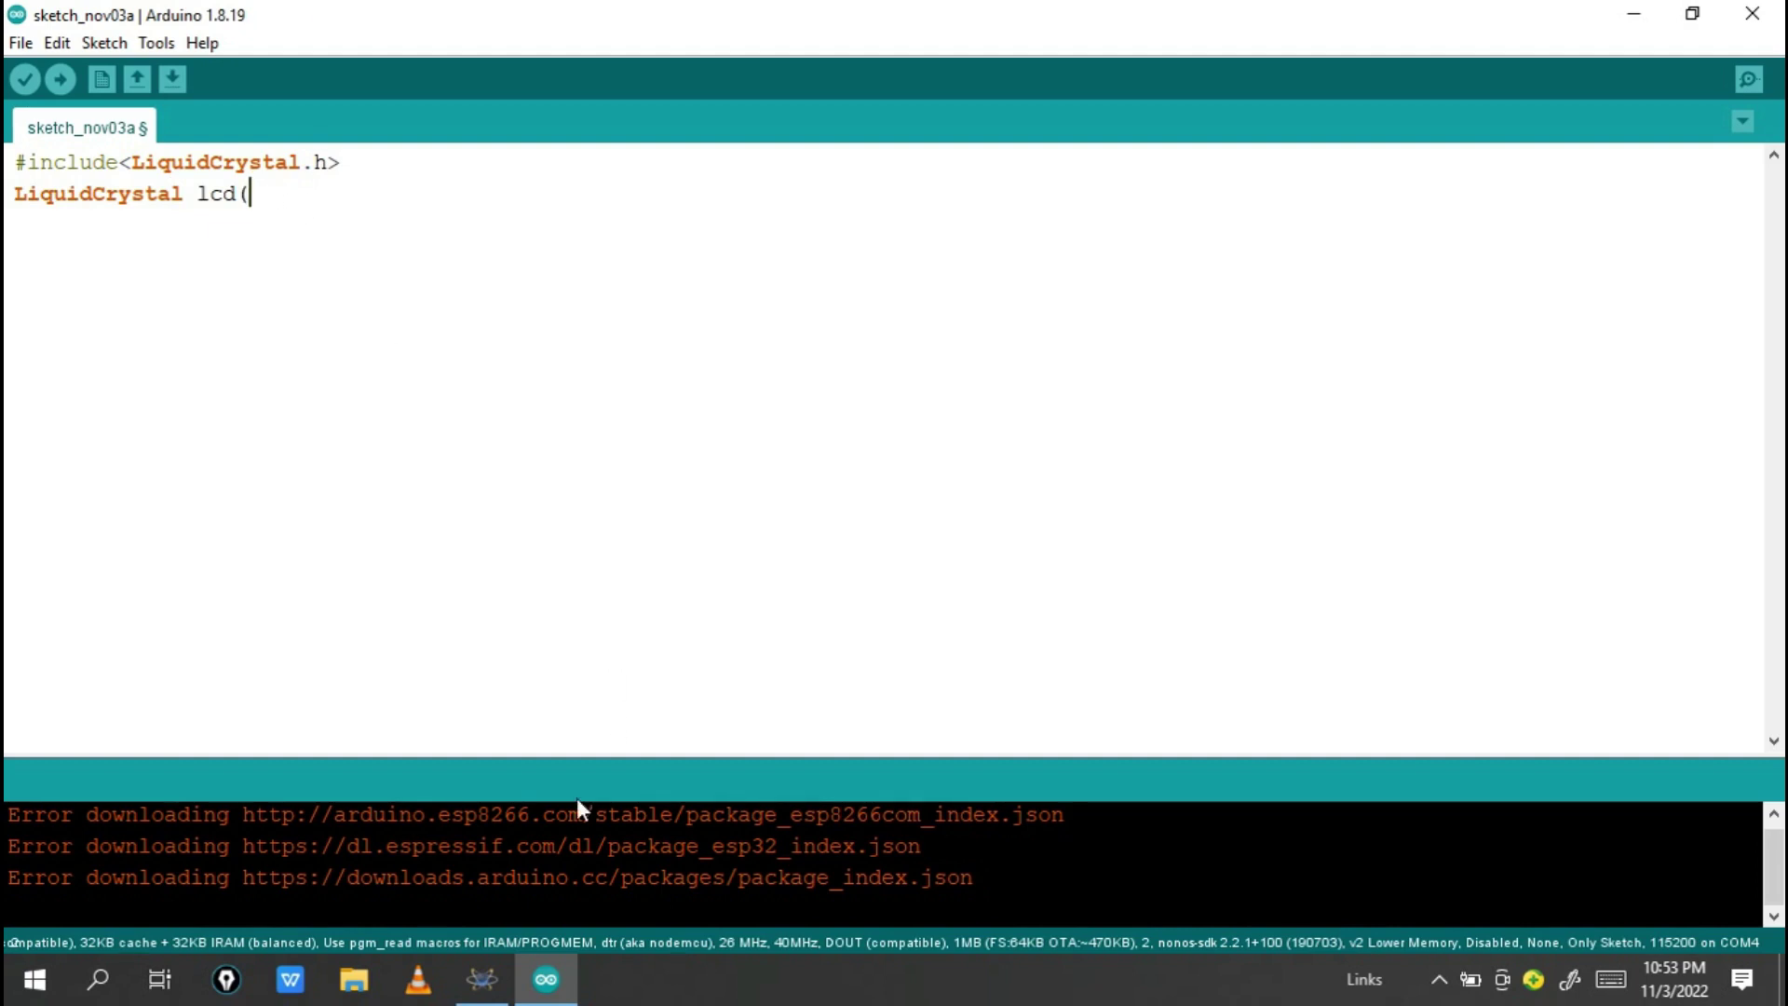
pyautogui.click(481, 983)
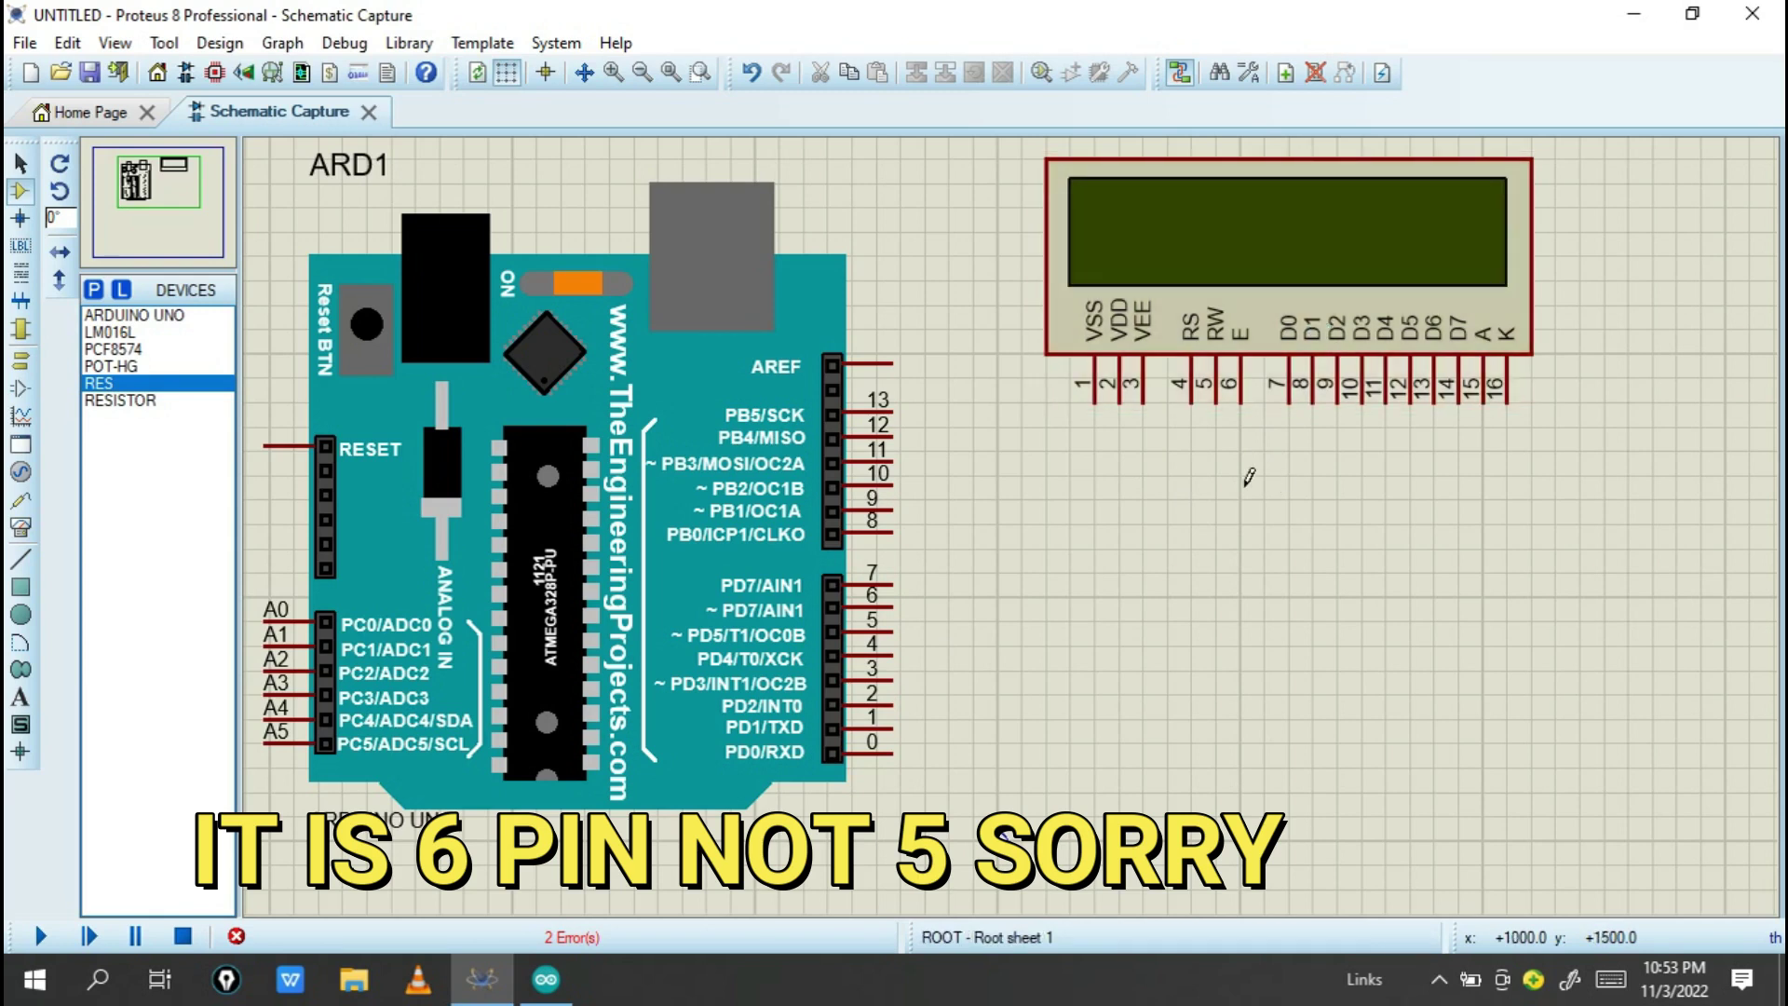
pyautogui.click(546, 979)
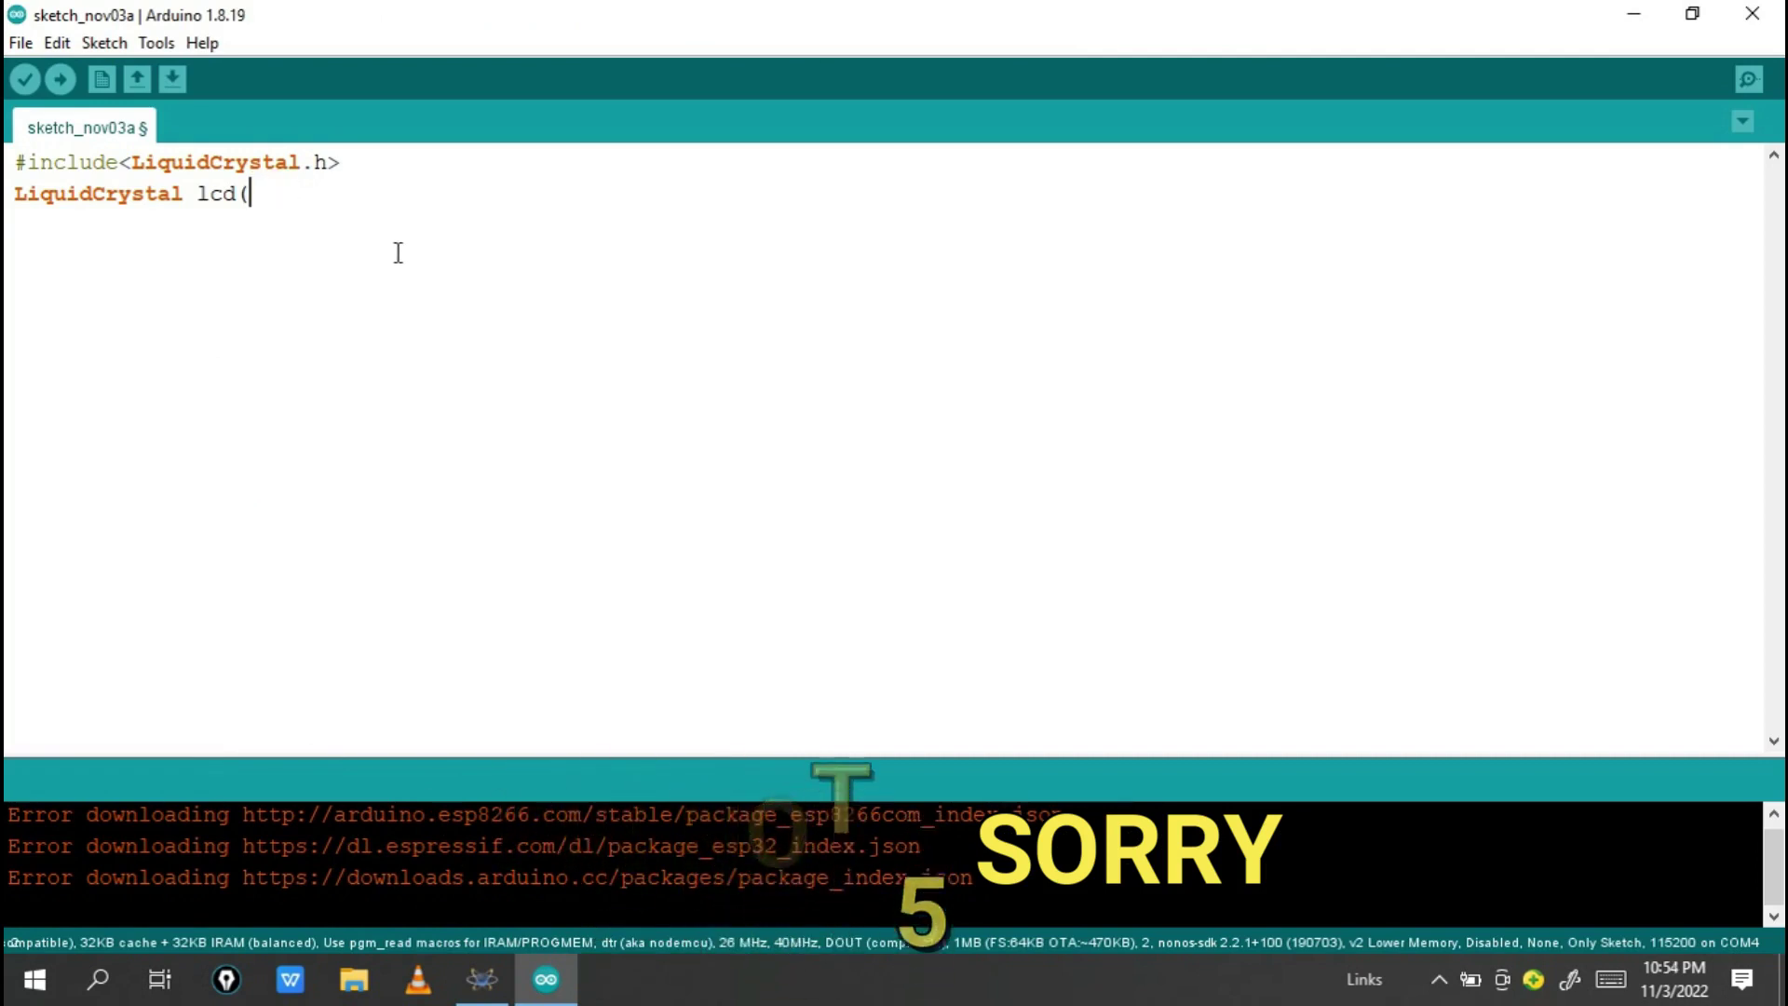
pyautogui.write('12,')
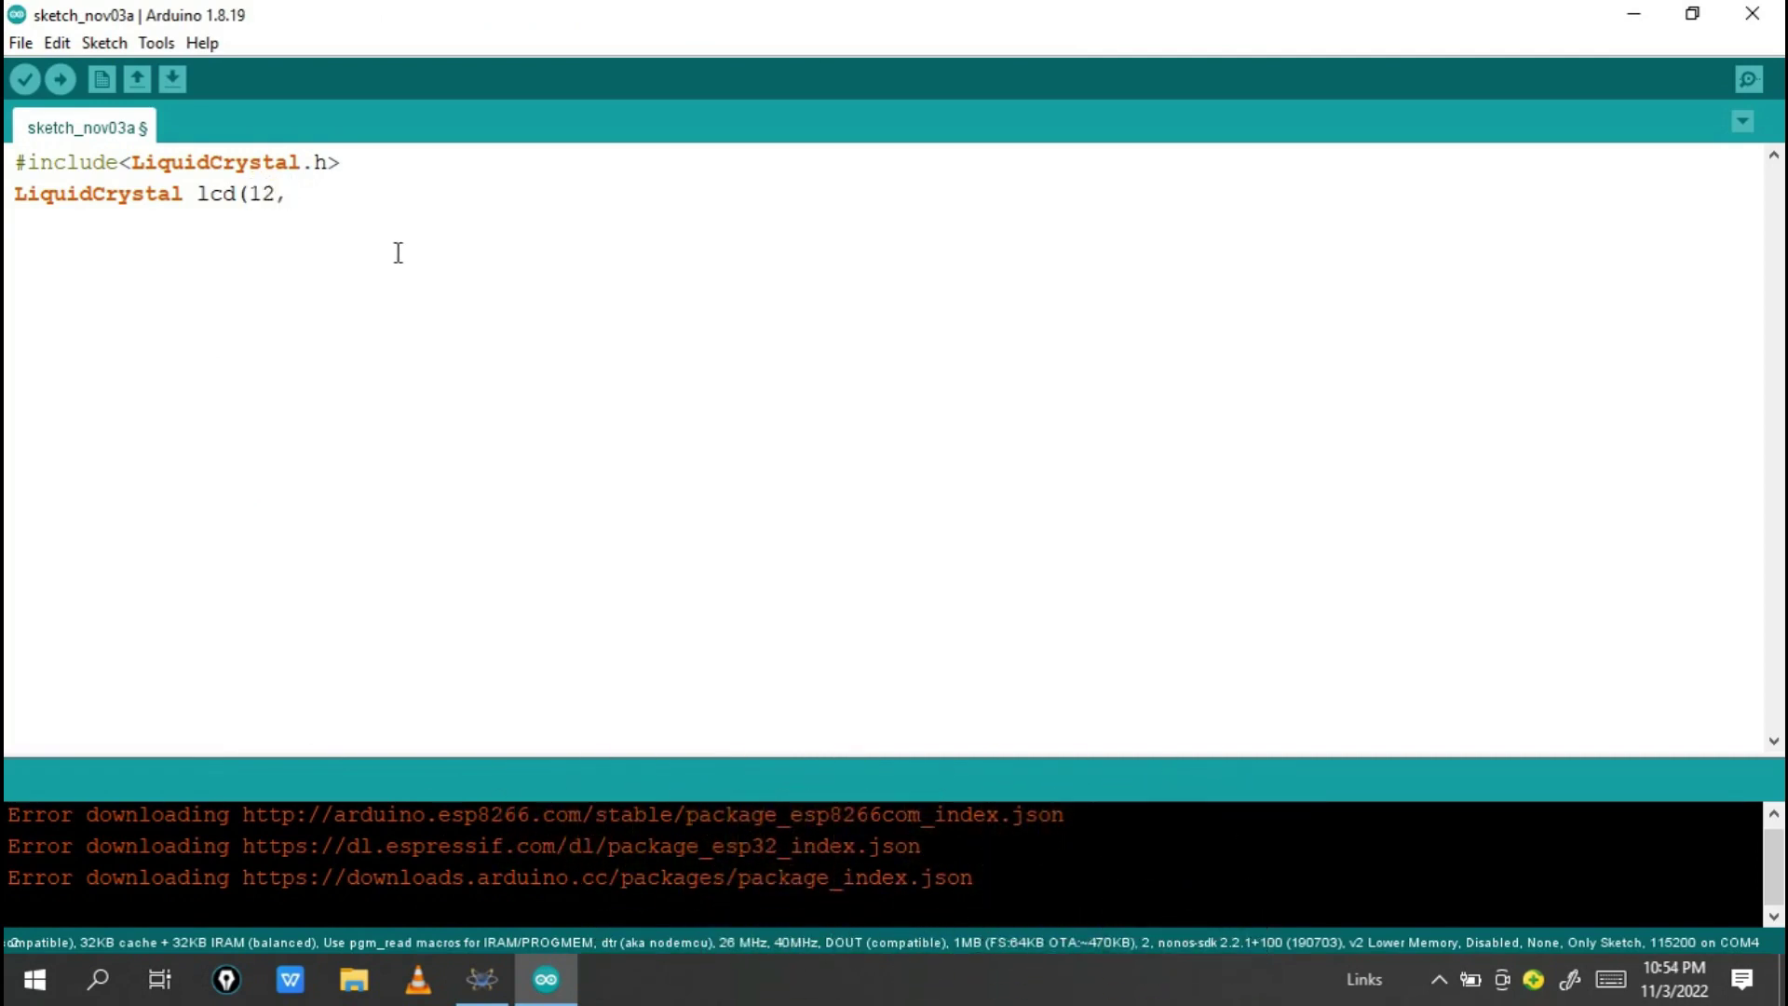
pyautogui.write('11,5,4,3,2')
pyautogui.write(');')
pyautogui.press('Return')
# Write a void setup() function containing lcd.begin(16,2); below the LCD declaration.
pyautogui.press('Return')
pyautogui.write('void setup()')
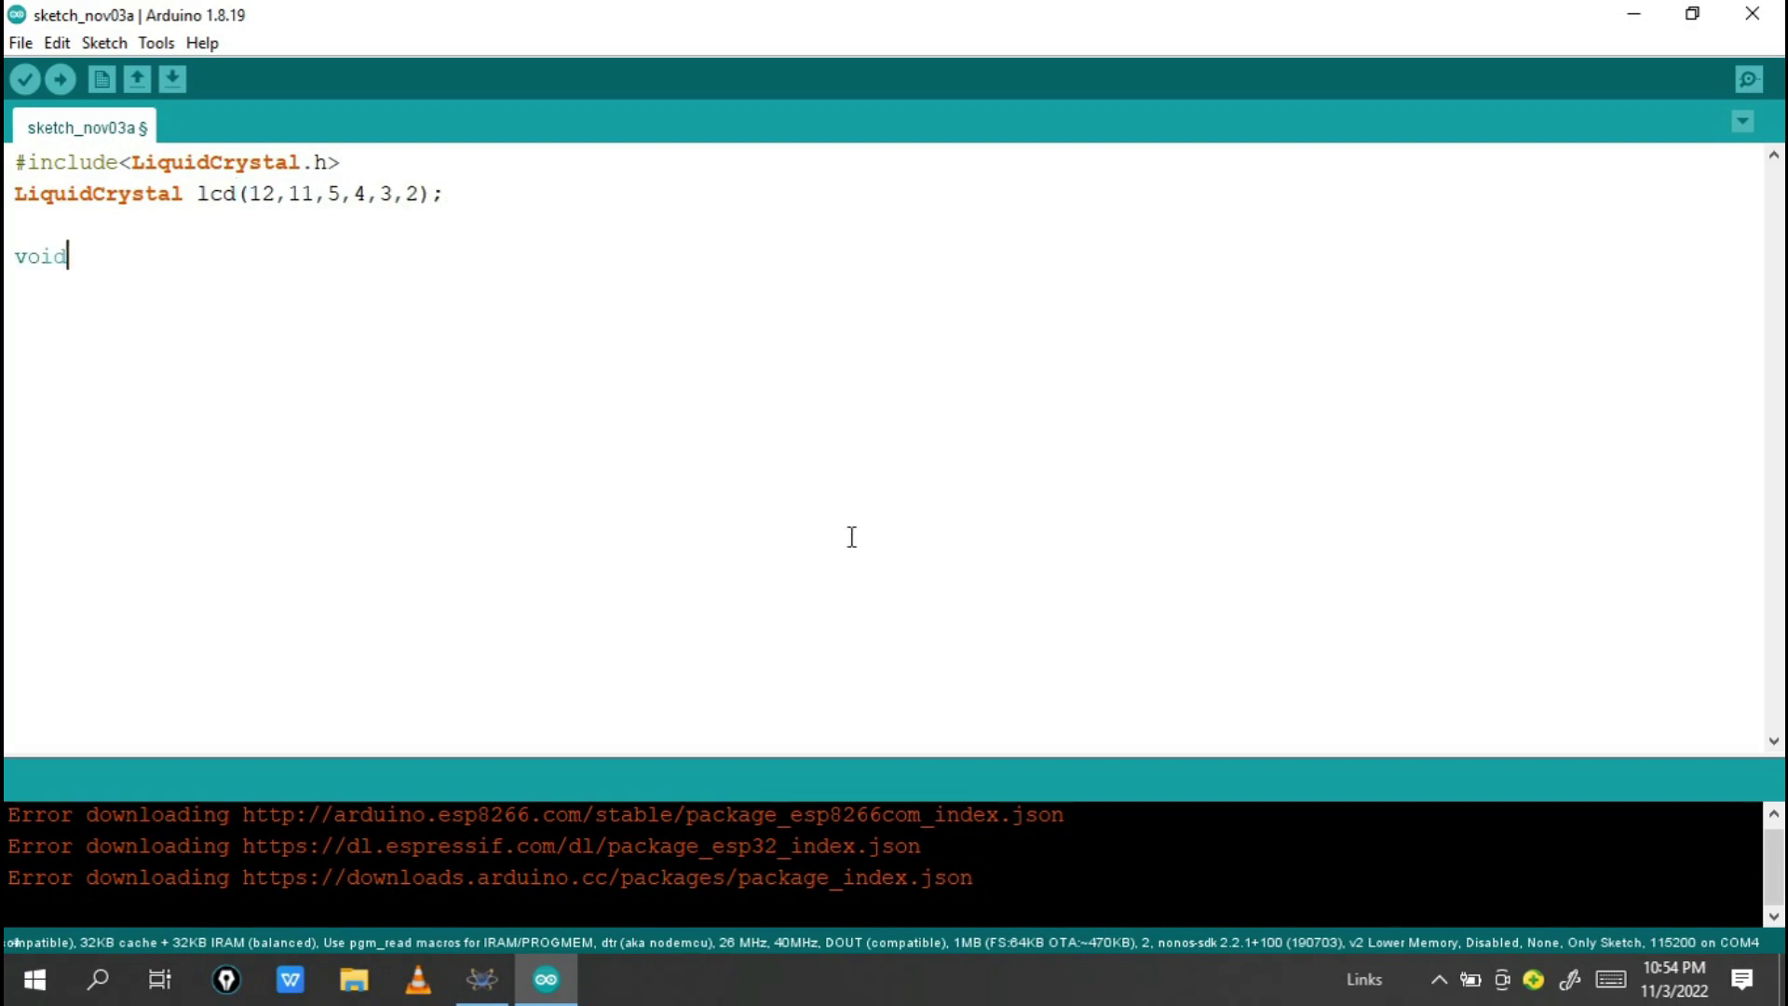
pyautogui.press('Return')
pyautogui.write('{')
pyautogui.press('Return')
pyautogui.press('Return')
pyautogui.write('}lcd')
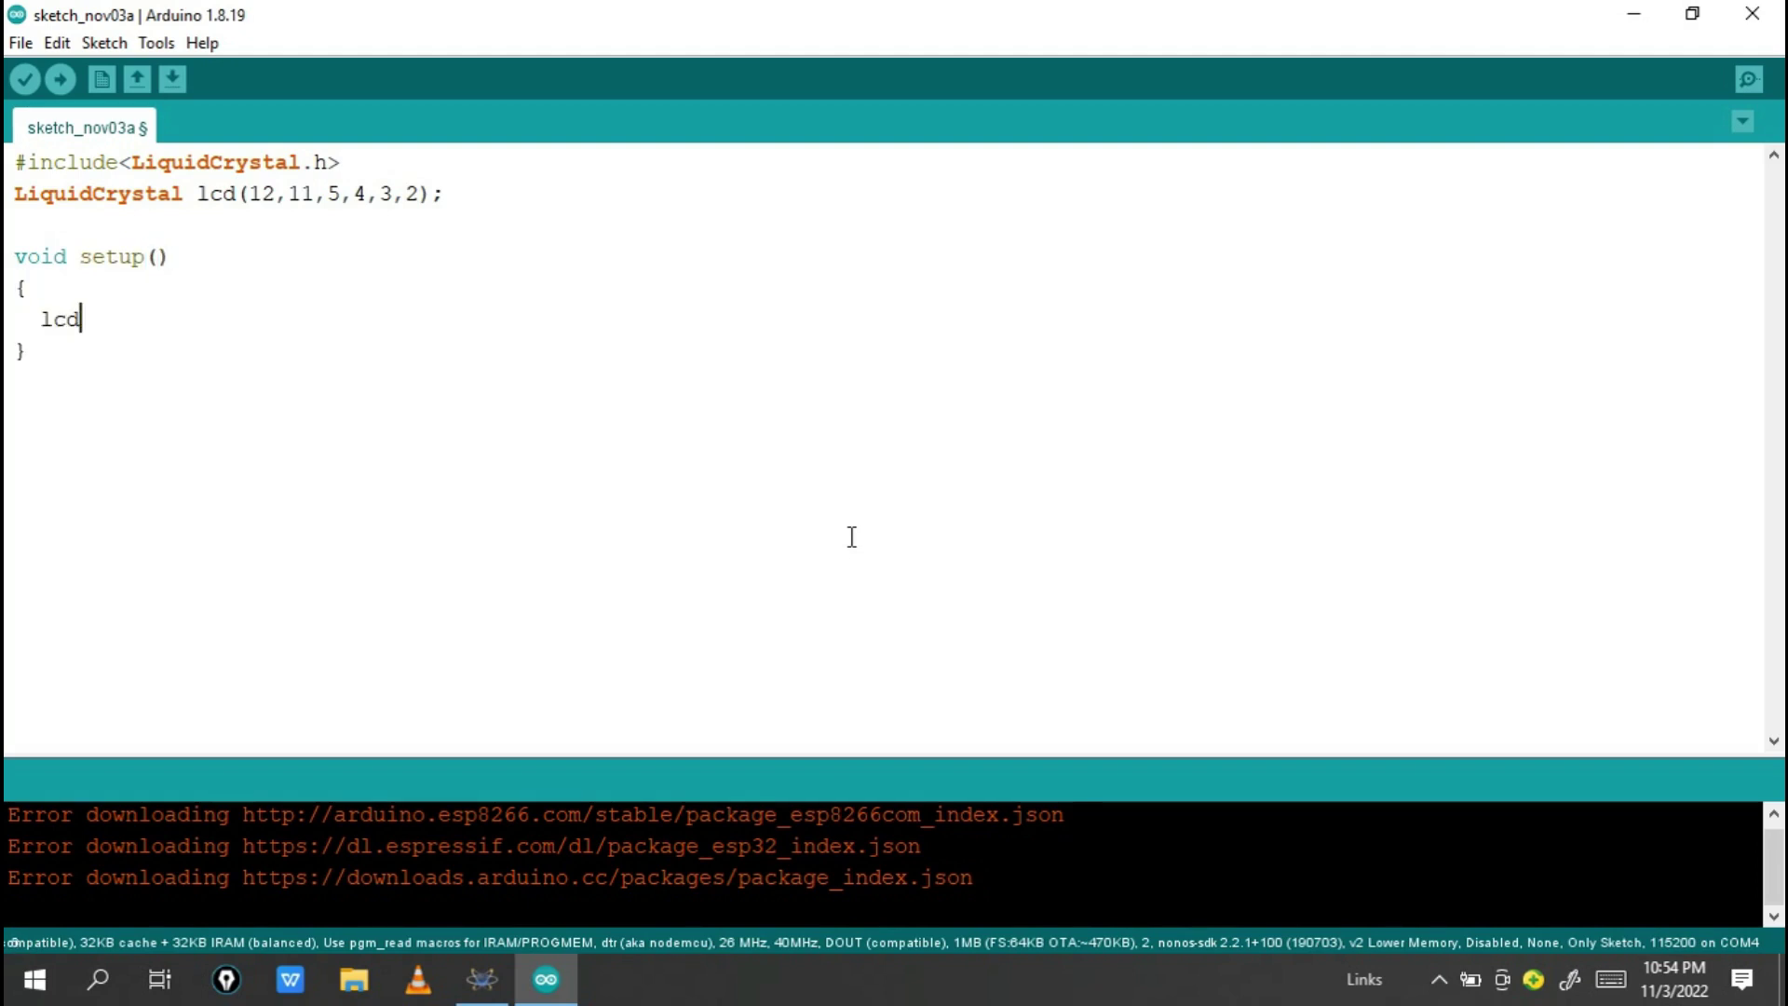
pyautogui.write('.begin(16,2);')
pyautogui.press('Down')
# Add a void loop() function with an empty body below setup().
pyautogui.press('Return')
pyautogui.press('Return')
pyautogui.write('void loop()')
pyautogui.press('Return')
pyautogui.write('{')
pyautogui.press('Return')
pyautogui.write('lcd,')
pyautogui.press('BackSpace')
pyautogui.write('.')
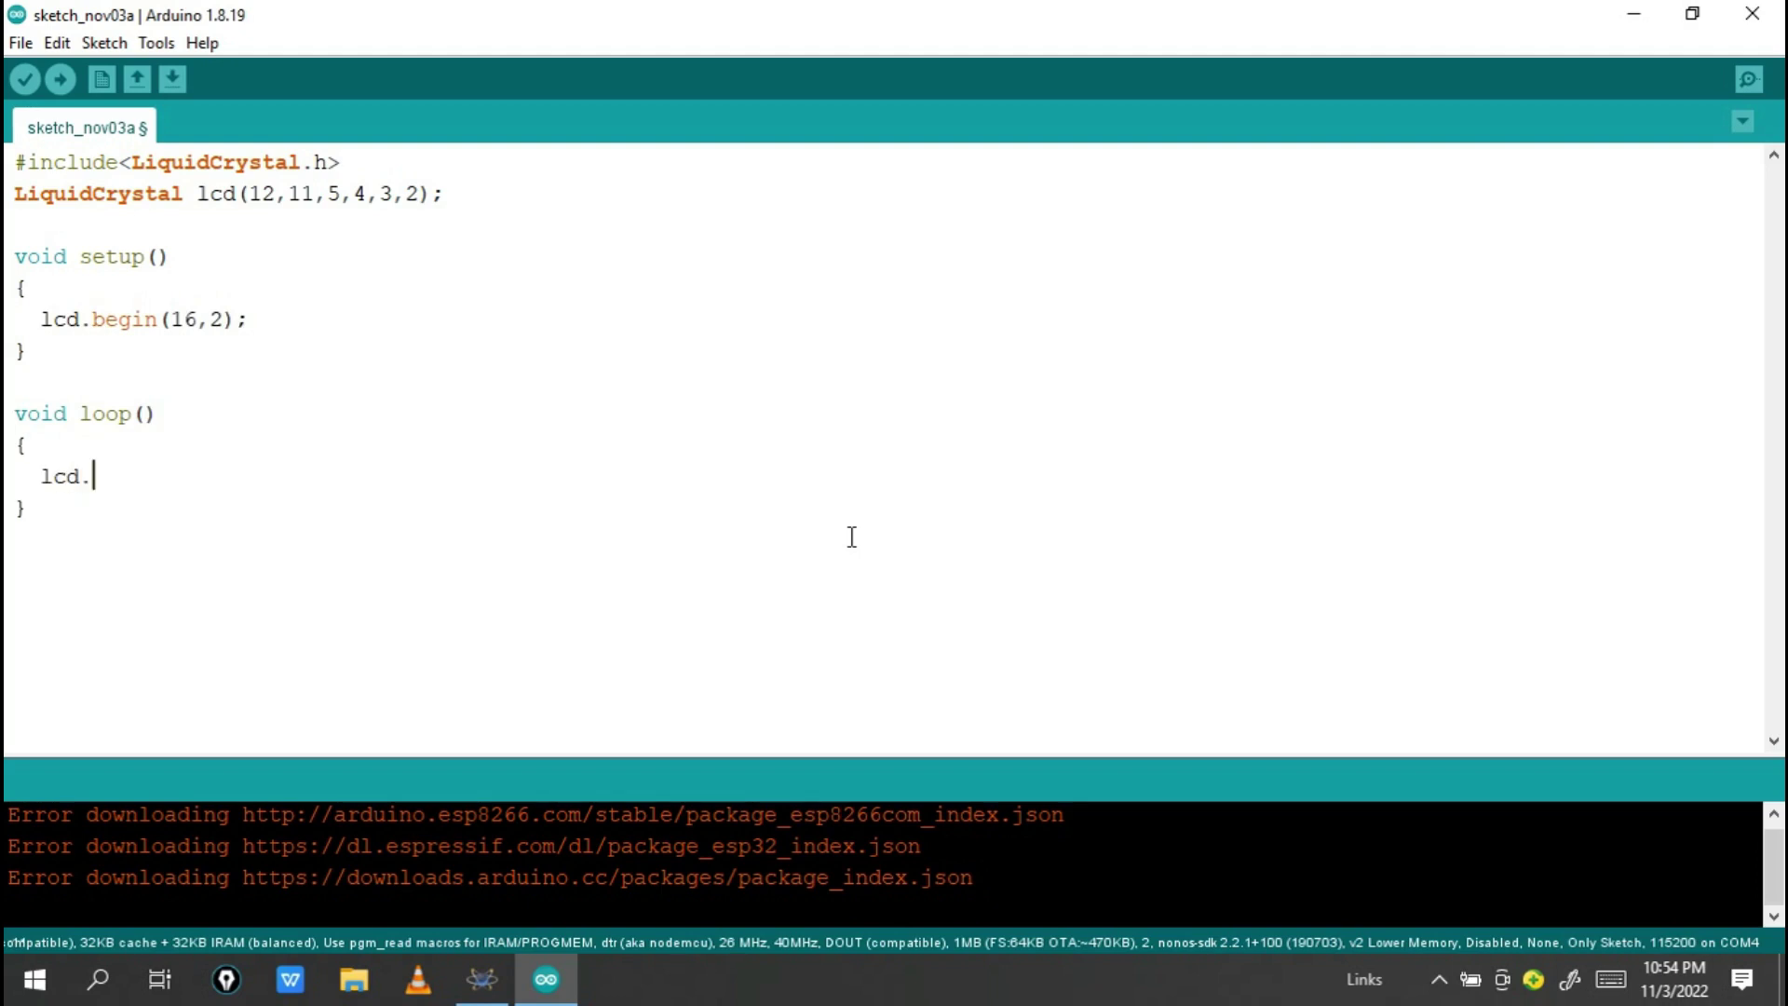
pyautogui.press('BackSpace')
pyautogui.press('BackSpace')
pyautogui.press('BackSpace')
pyautogui.press('BackSpace')
pyautogui.press('BackSpace')
# Add lcd.setCursor(0,0); and lcd.print("Hello Engineer"); after the lcd.begin line in setup().
pyautogui.click(254, 316)
pyautogui.press('Return')
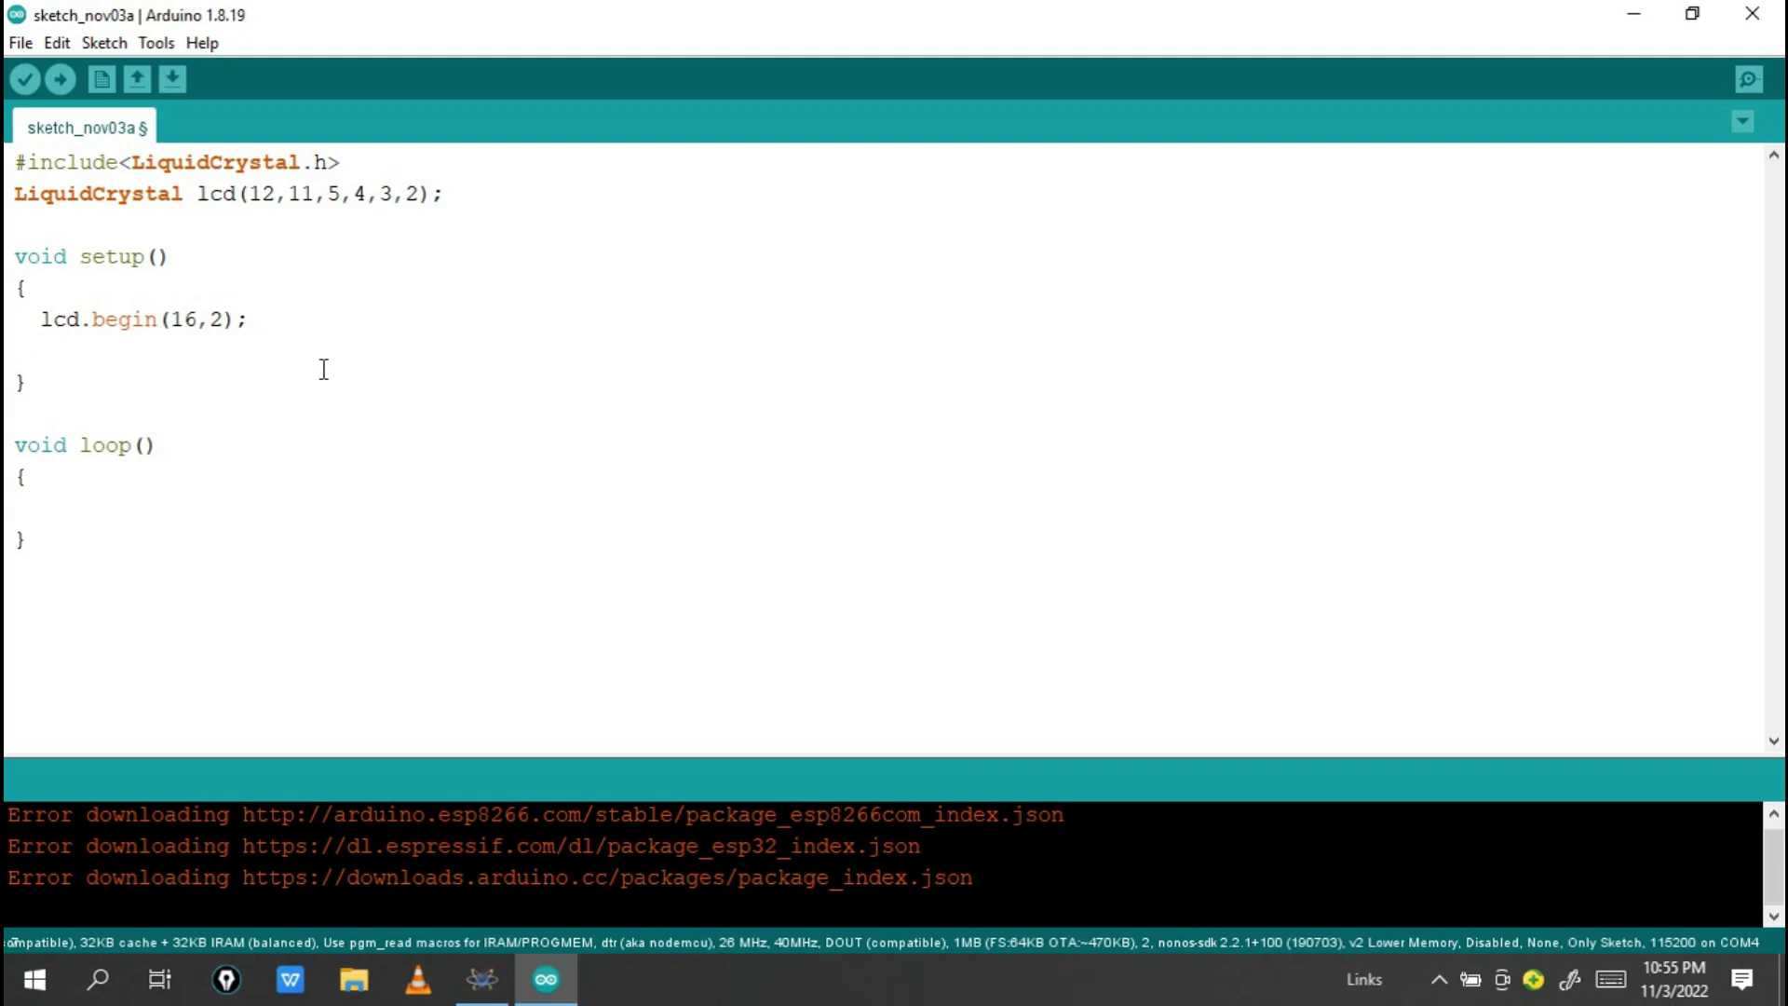
pyautogui.write('lcd.setCursor')
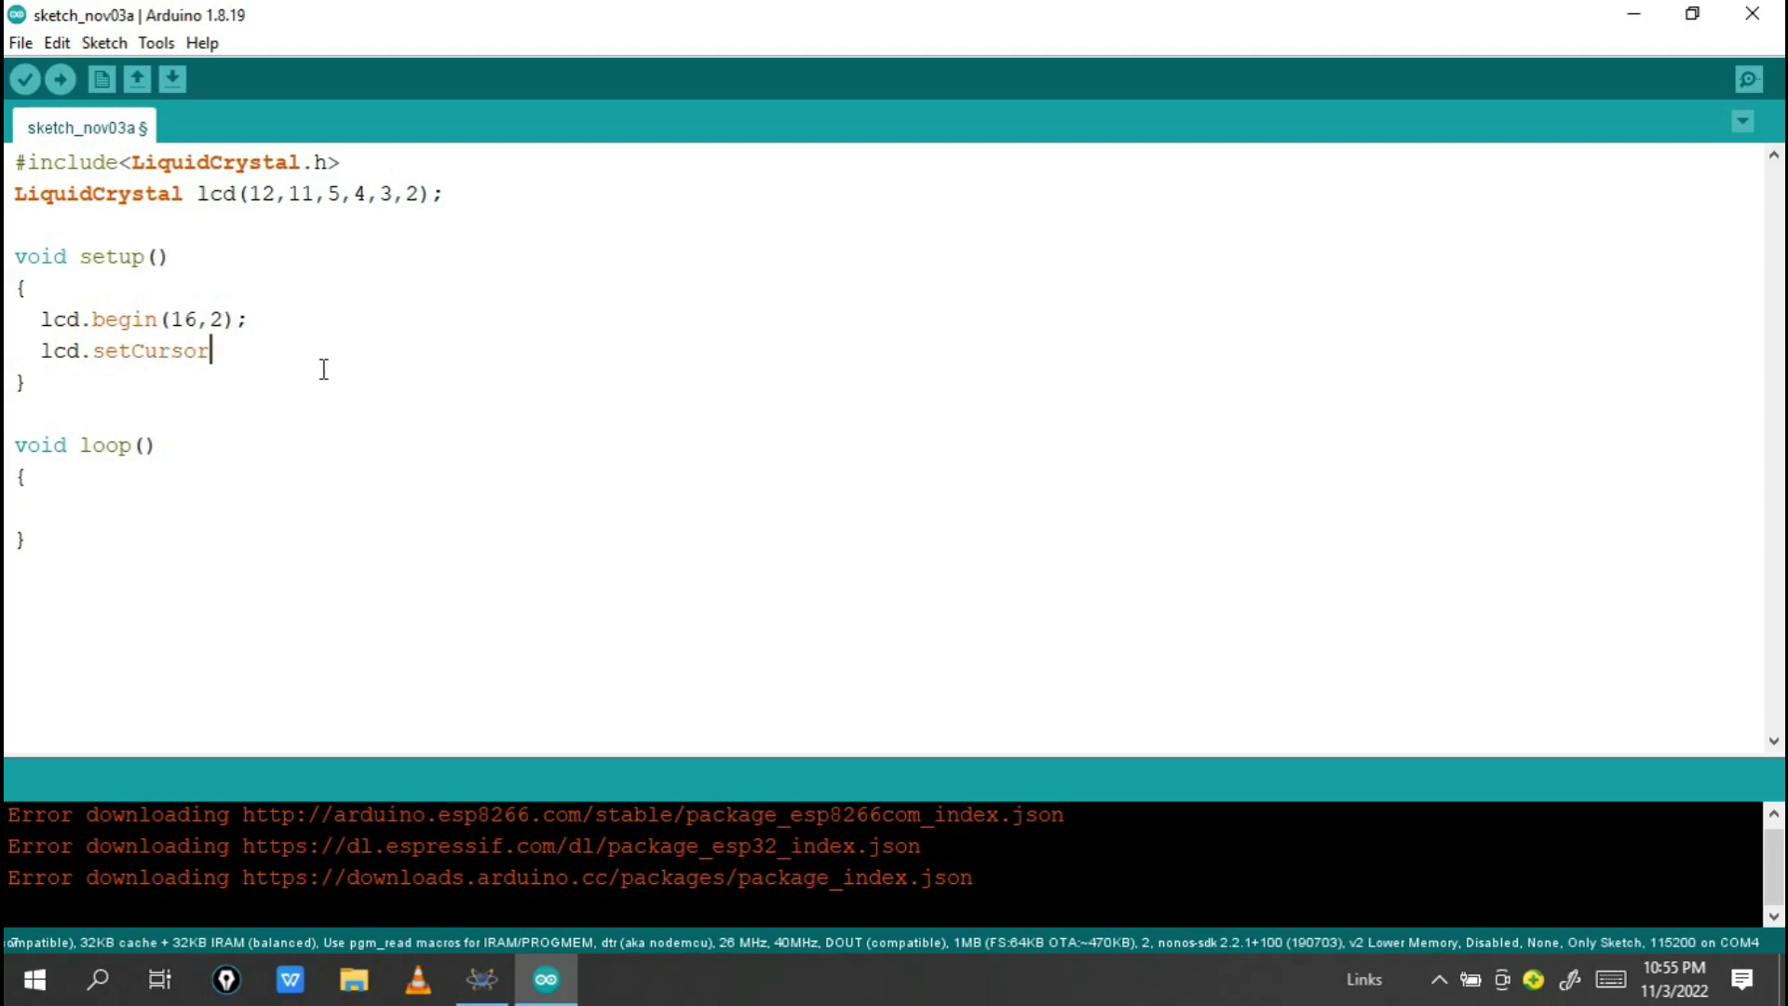
pyautogui.write('(0,0);')
pyautogui.press('Return')
pyautogui.write('lc')
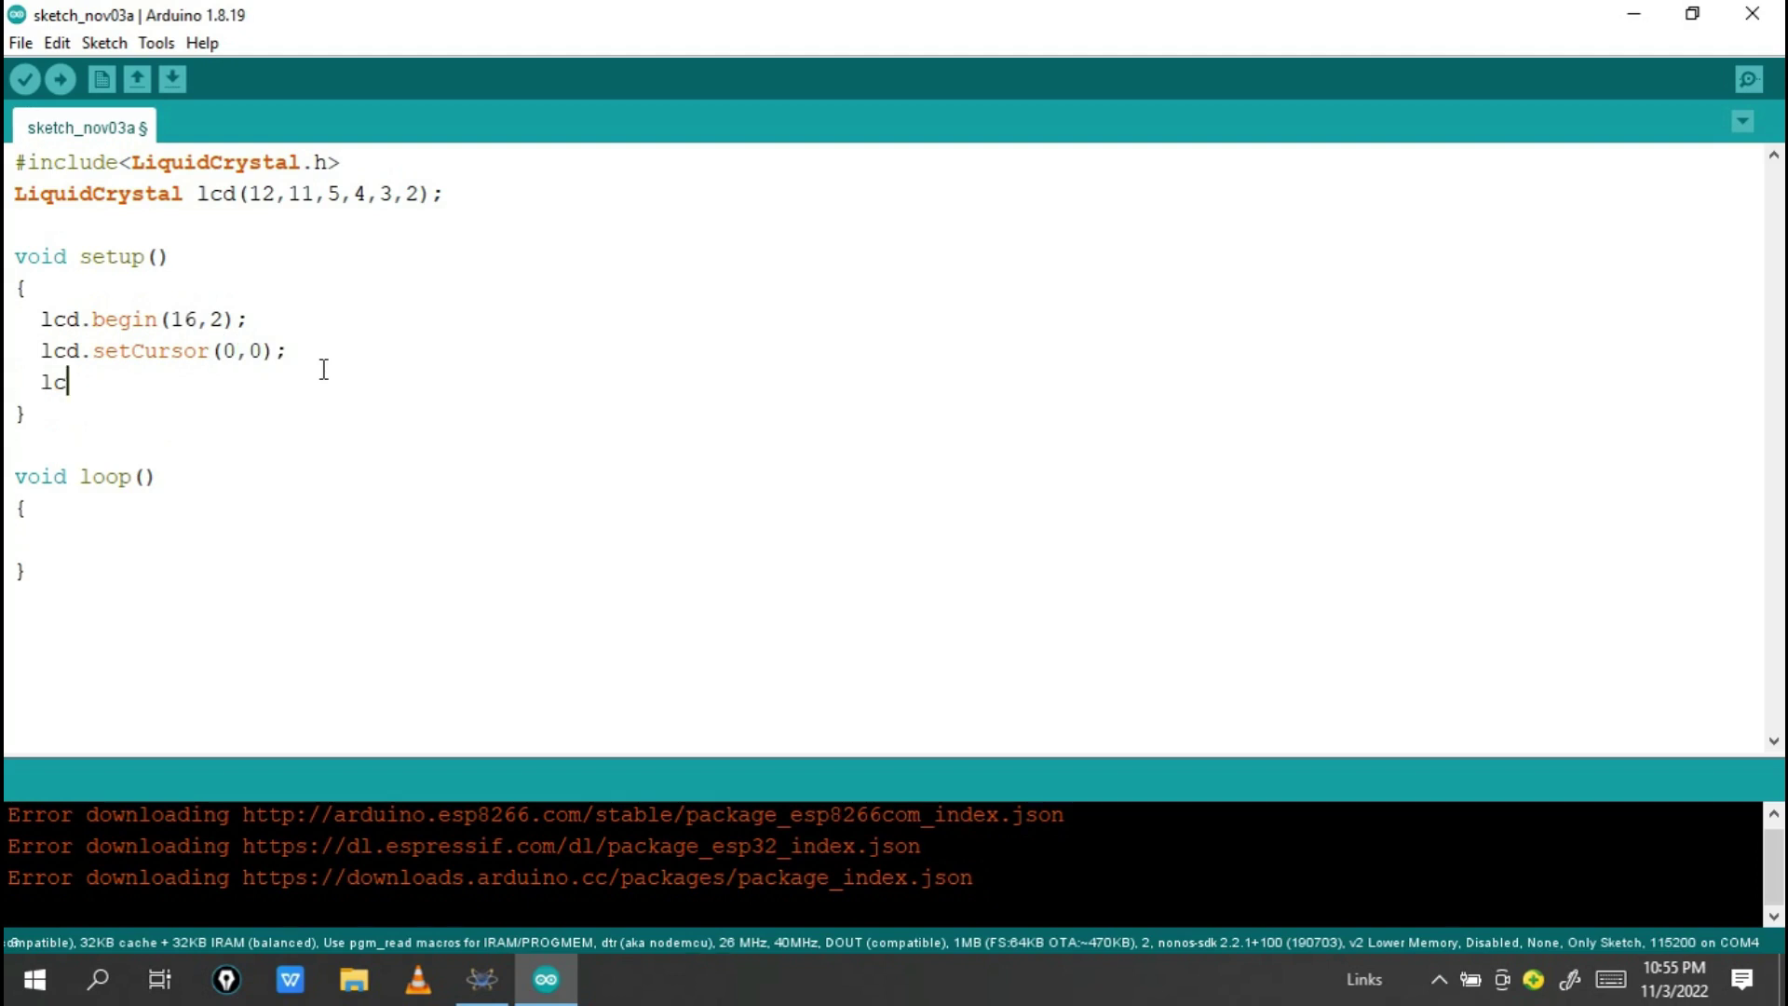
pyautogui.write('d.peint("Hello ')
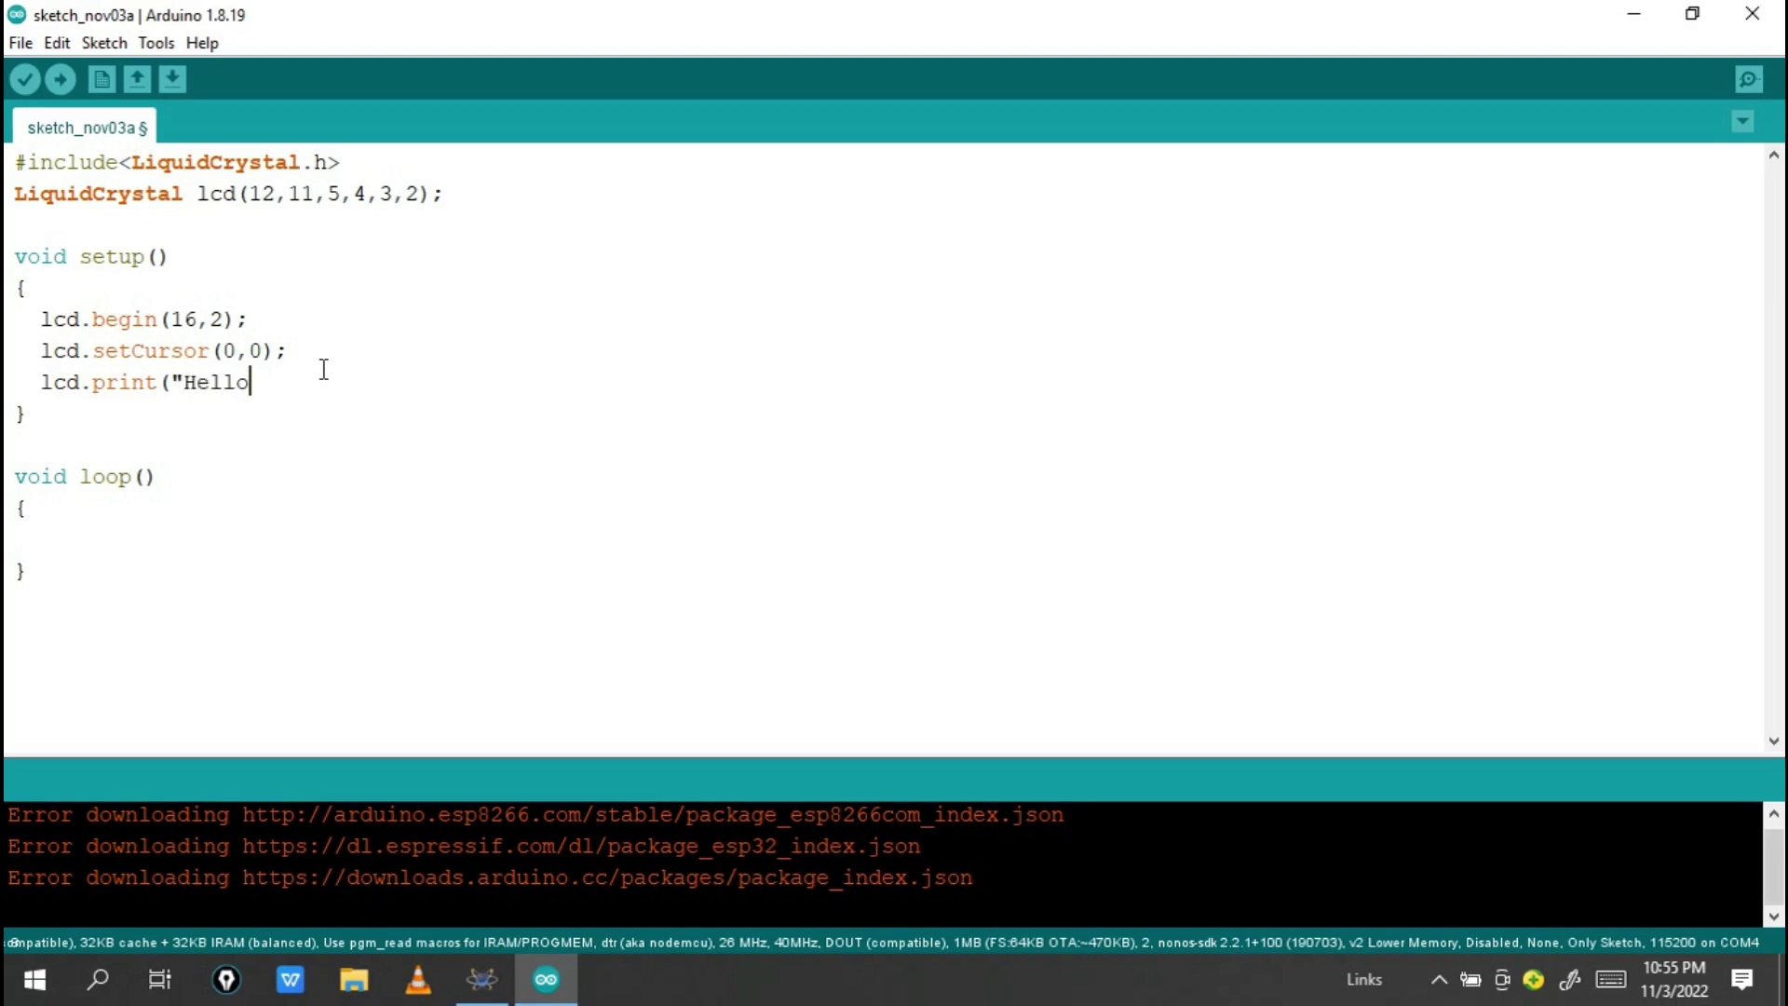
pyautogui.write('Engineer");')
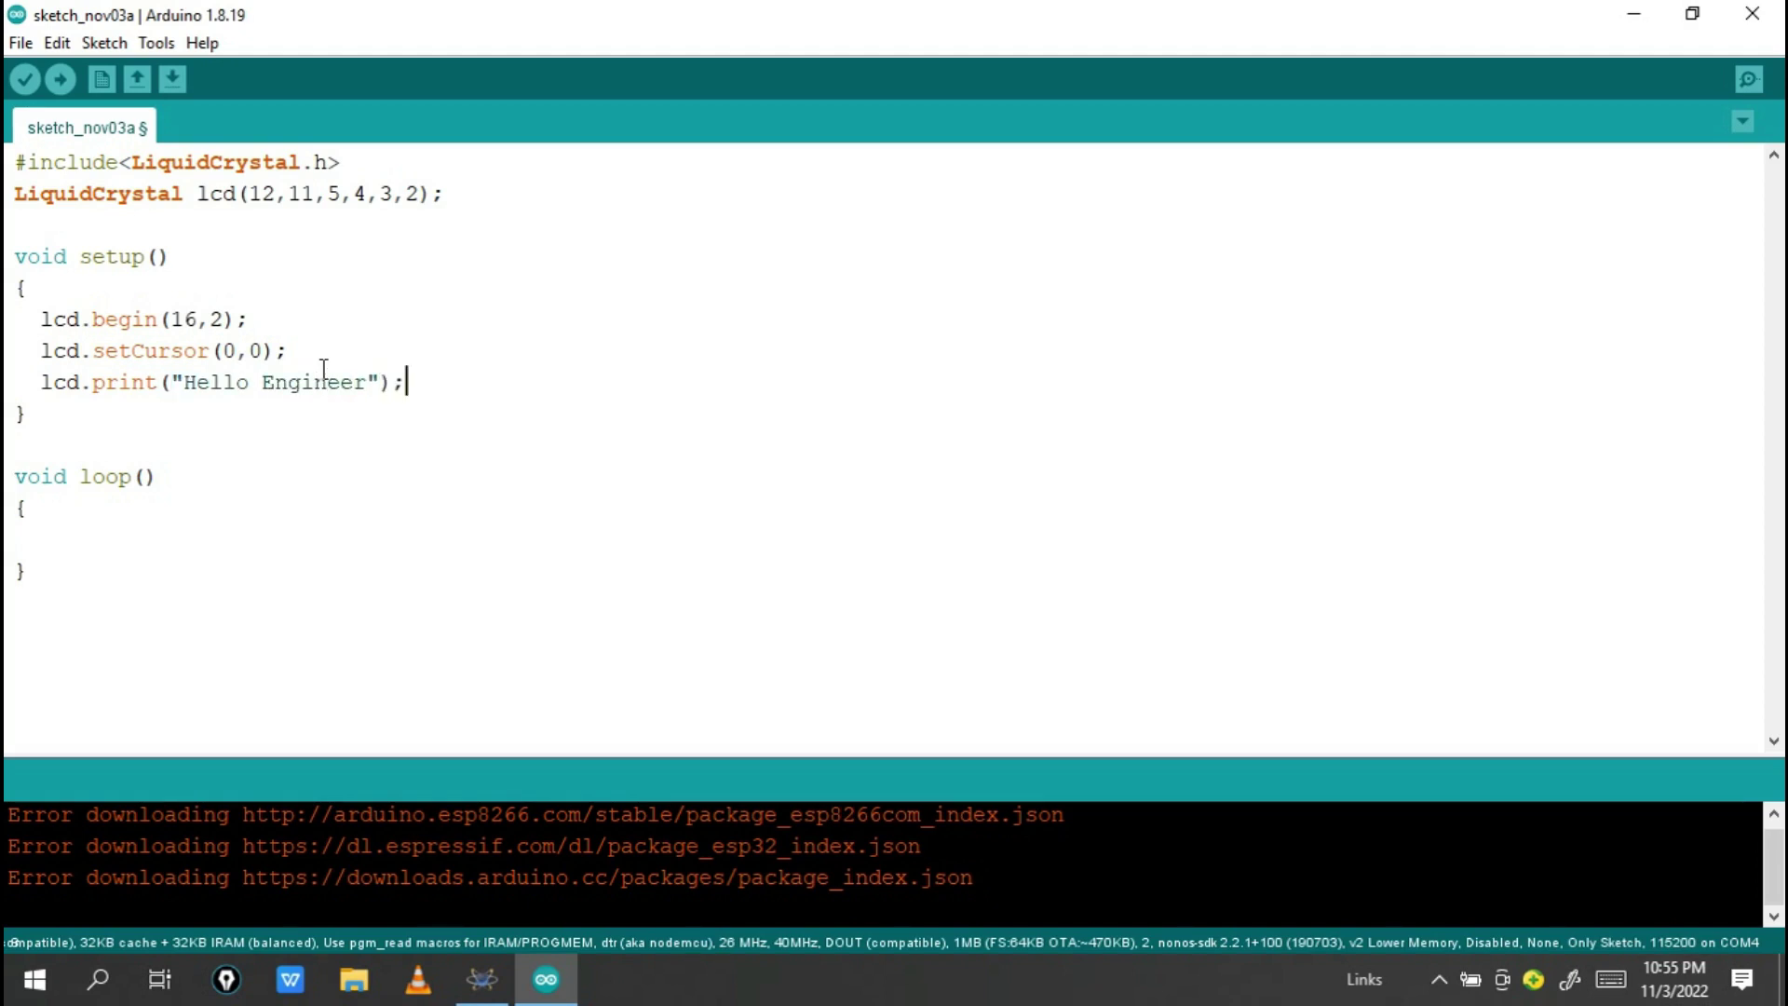
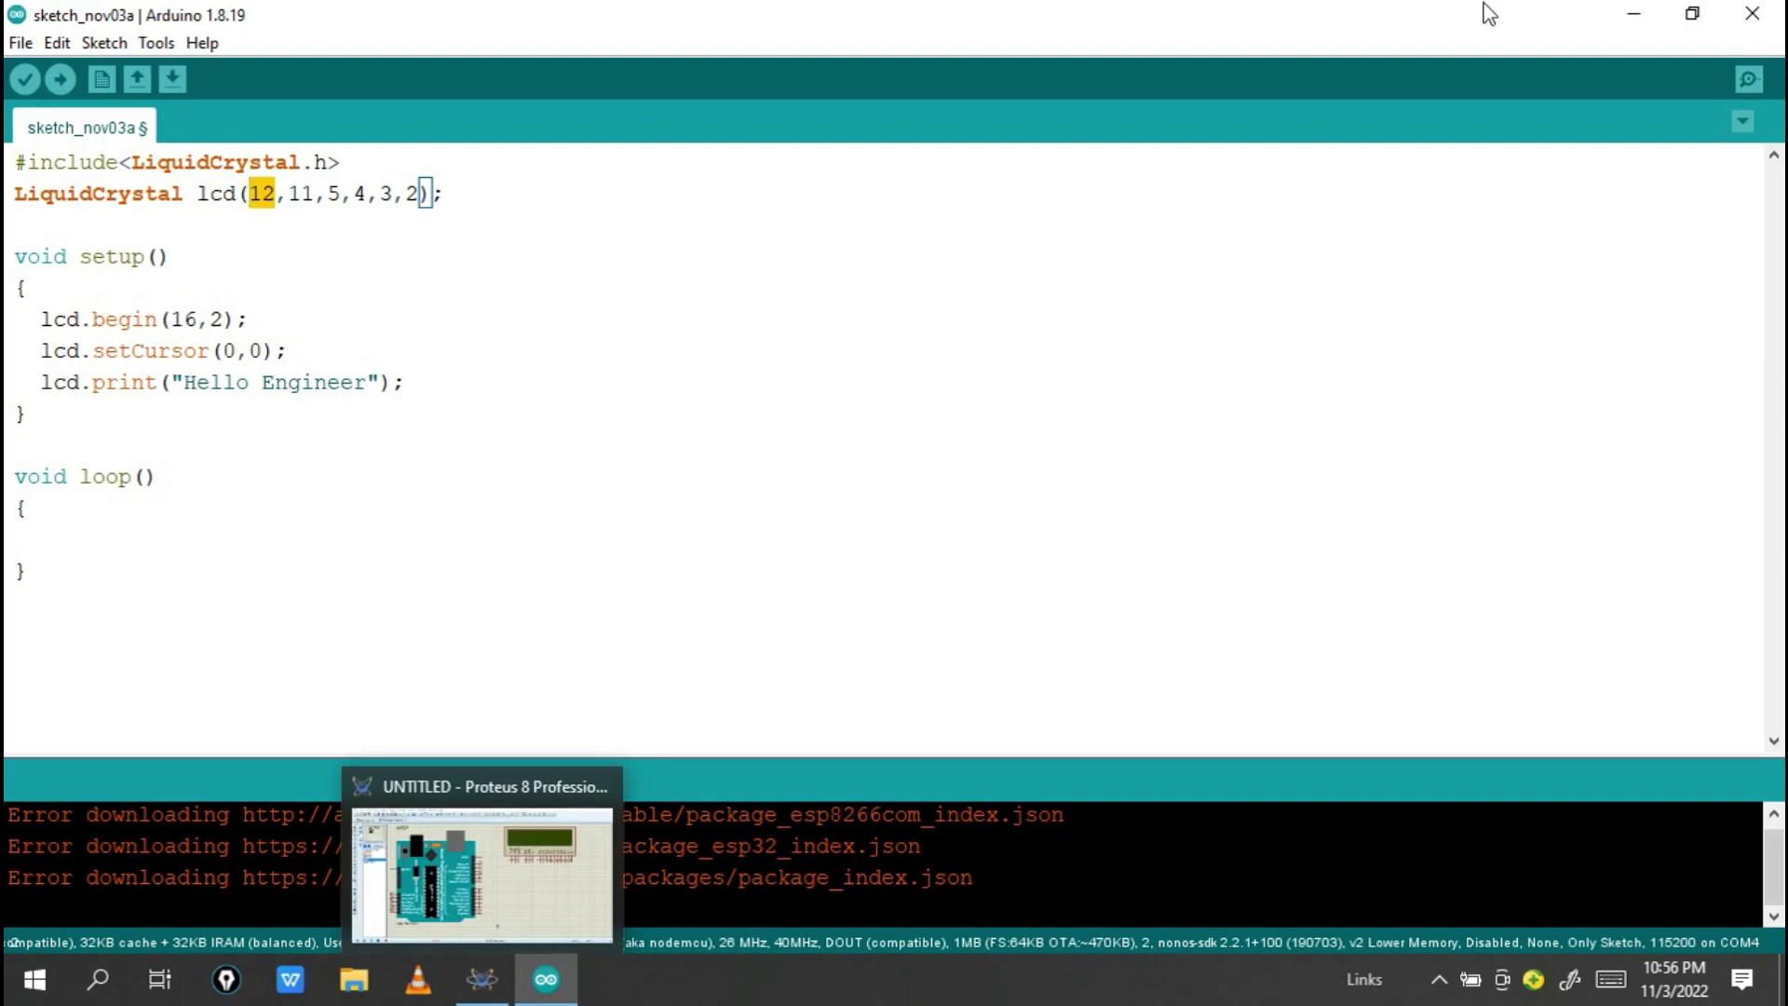
# Reduce the Arduino IDE window and arrange it over the Proteus schematic so the code, Arduino pins and LCD are all in view.
pyautogui.click(1693, 13)
pyautogui.moveTo(1034, 119); pyautogui.dragTo(381, 36)
pyautogui.click(807, 508)
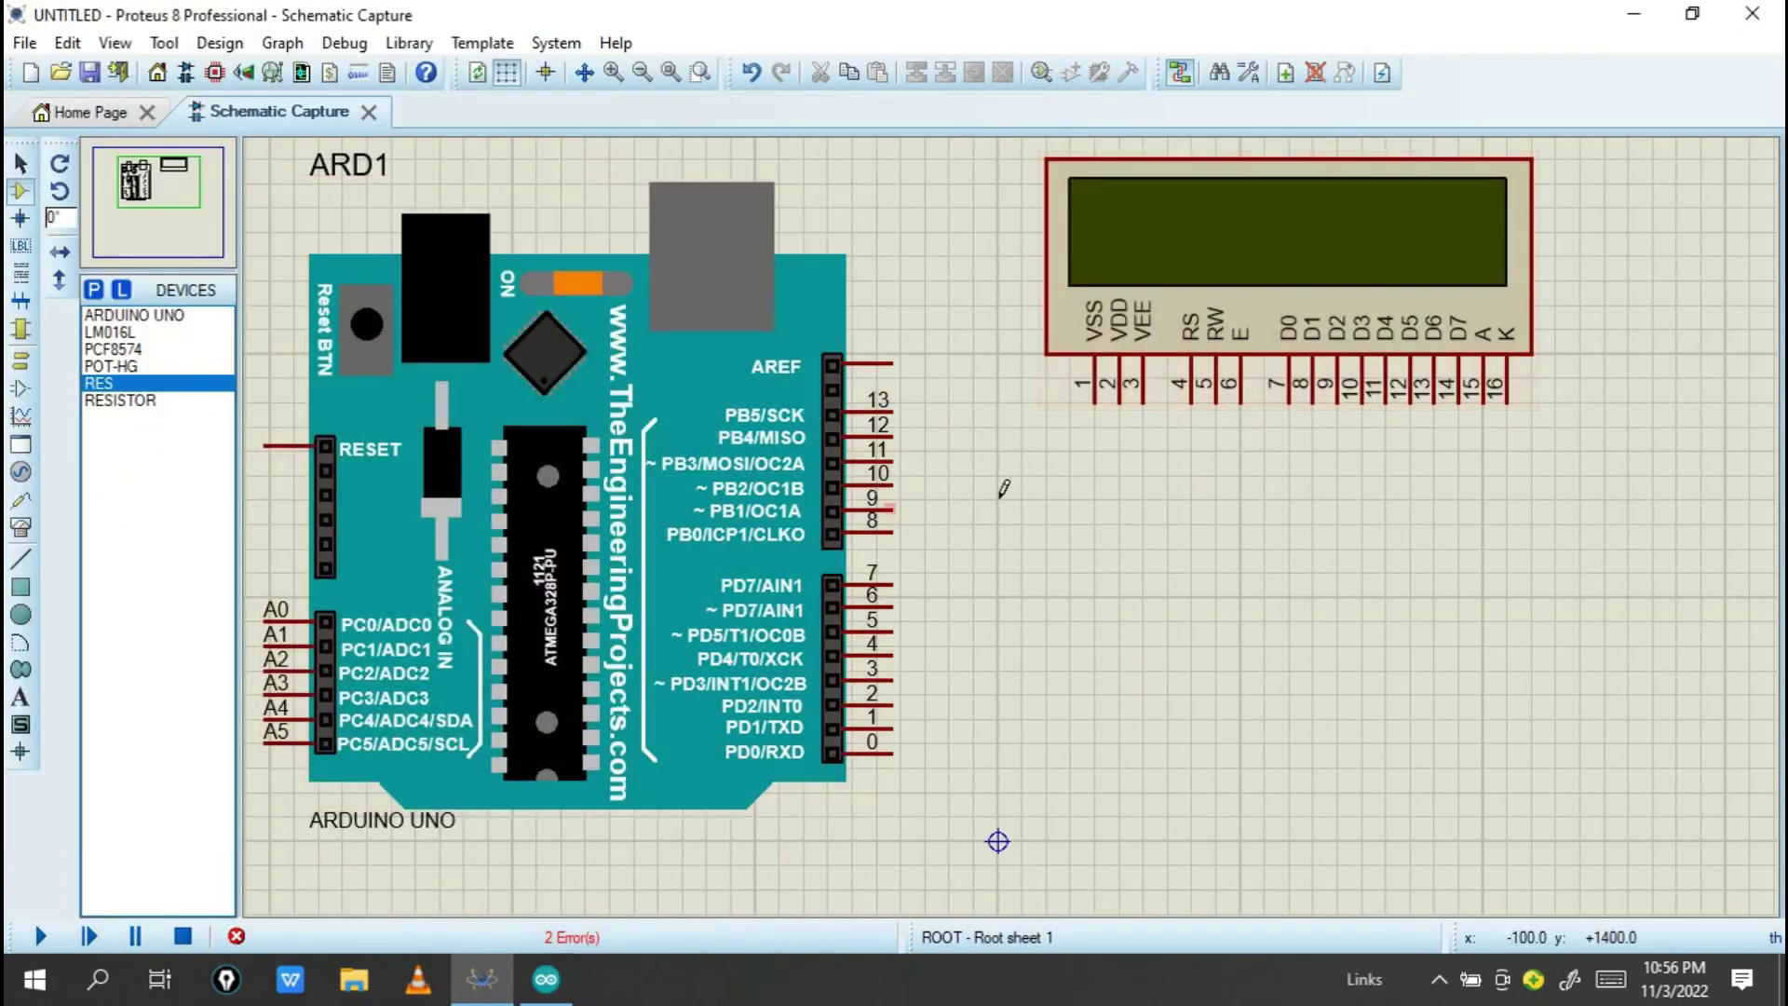
pyautogui.moveTo(1093, 483); pyautogui.dragTo(1277, 467)
pyautogui.click(546, 979)
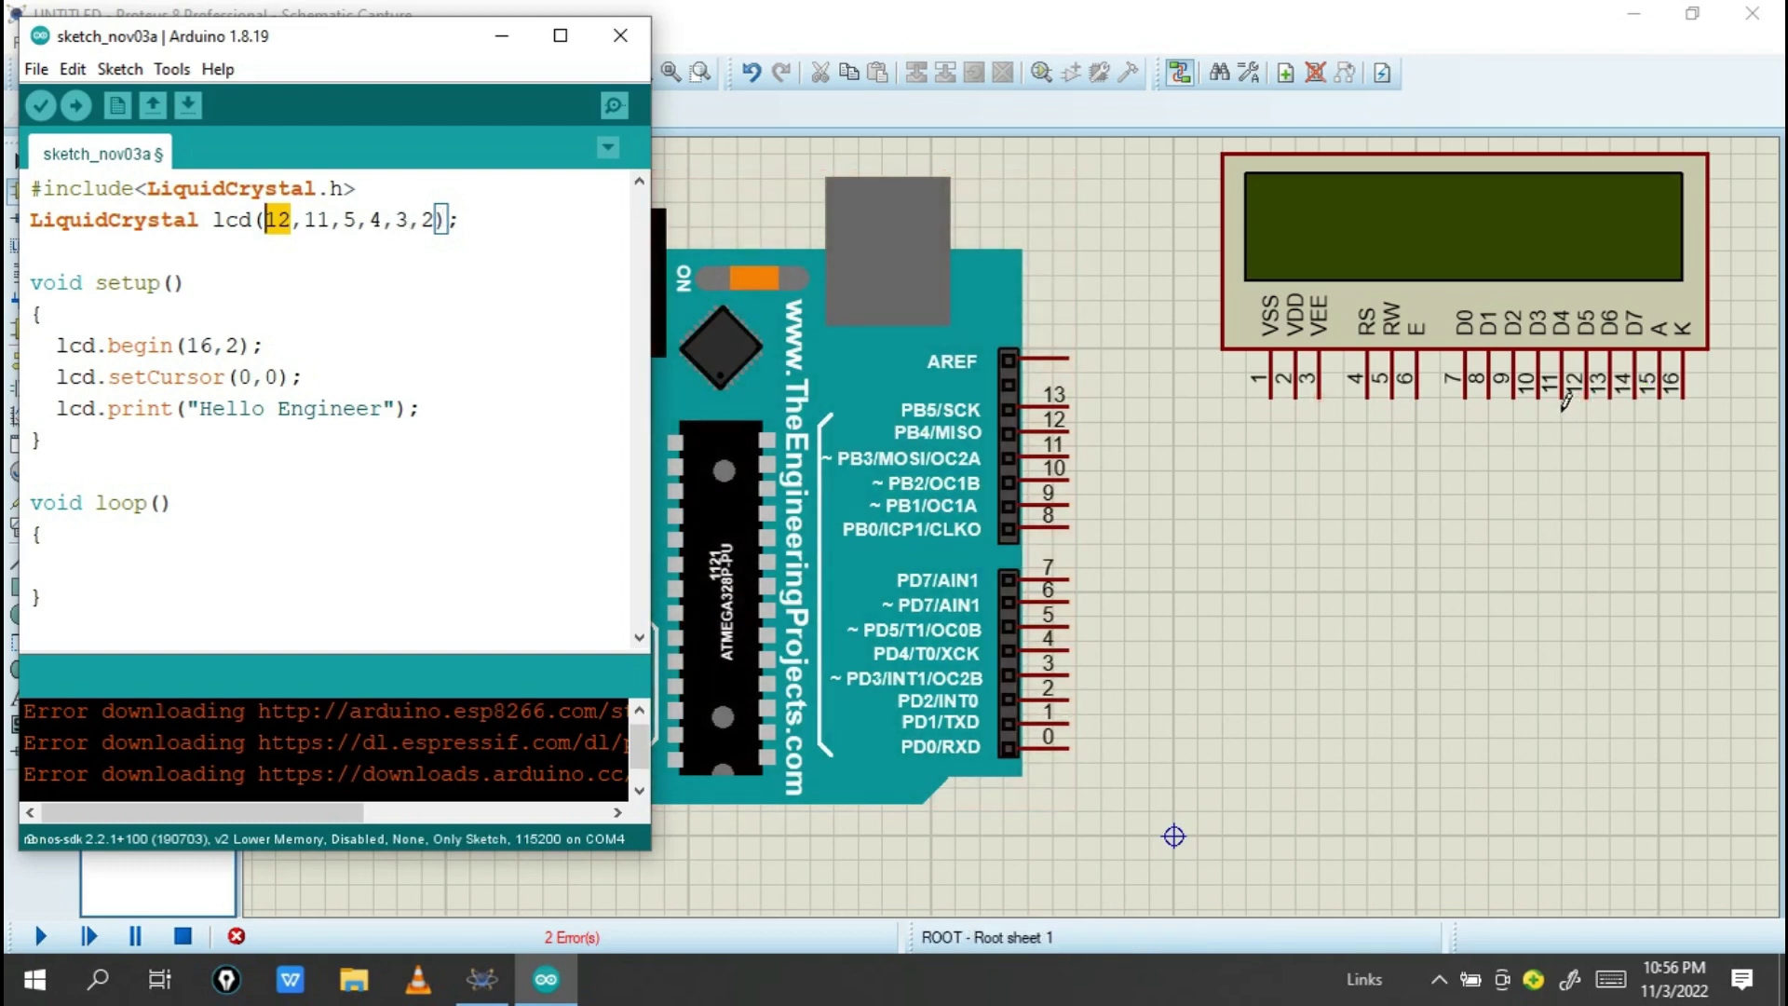
# In the Proteus schematic, wire the LCD's D7 pin to Arduino pin 2 and its D6 pin to Arduino pin 3.
pyautogui.click(1639, 388)
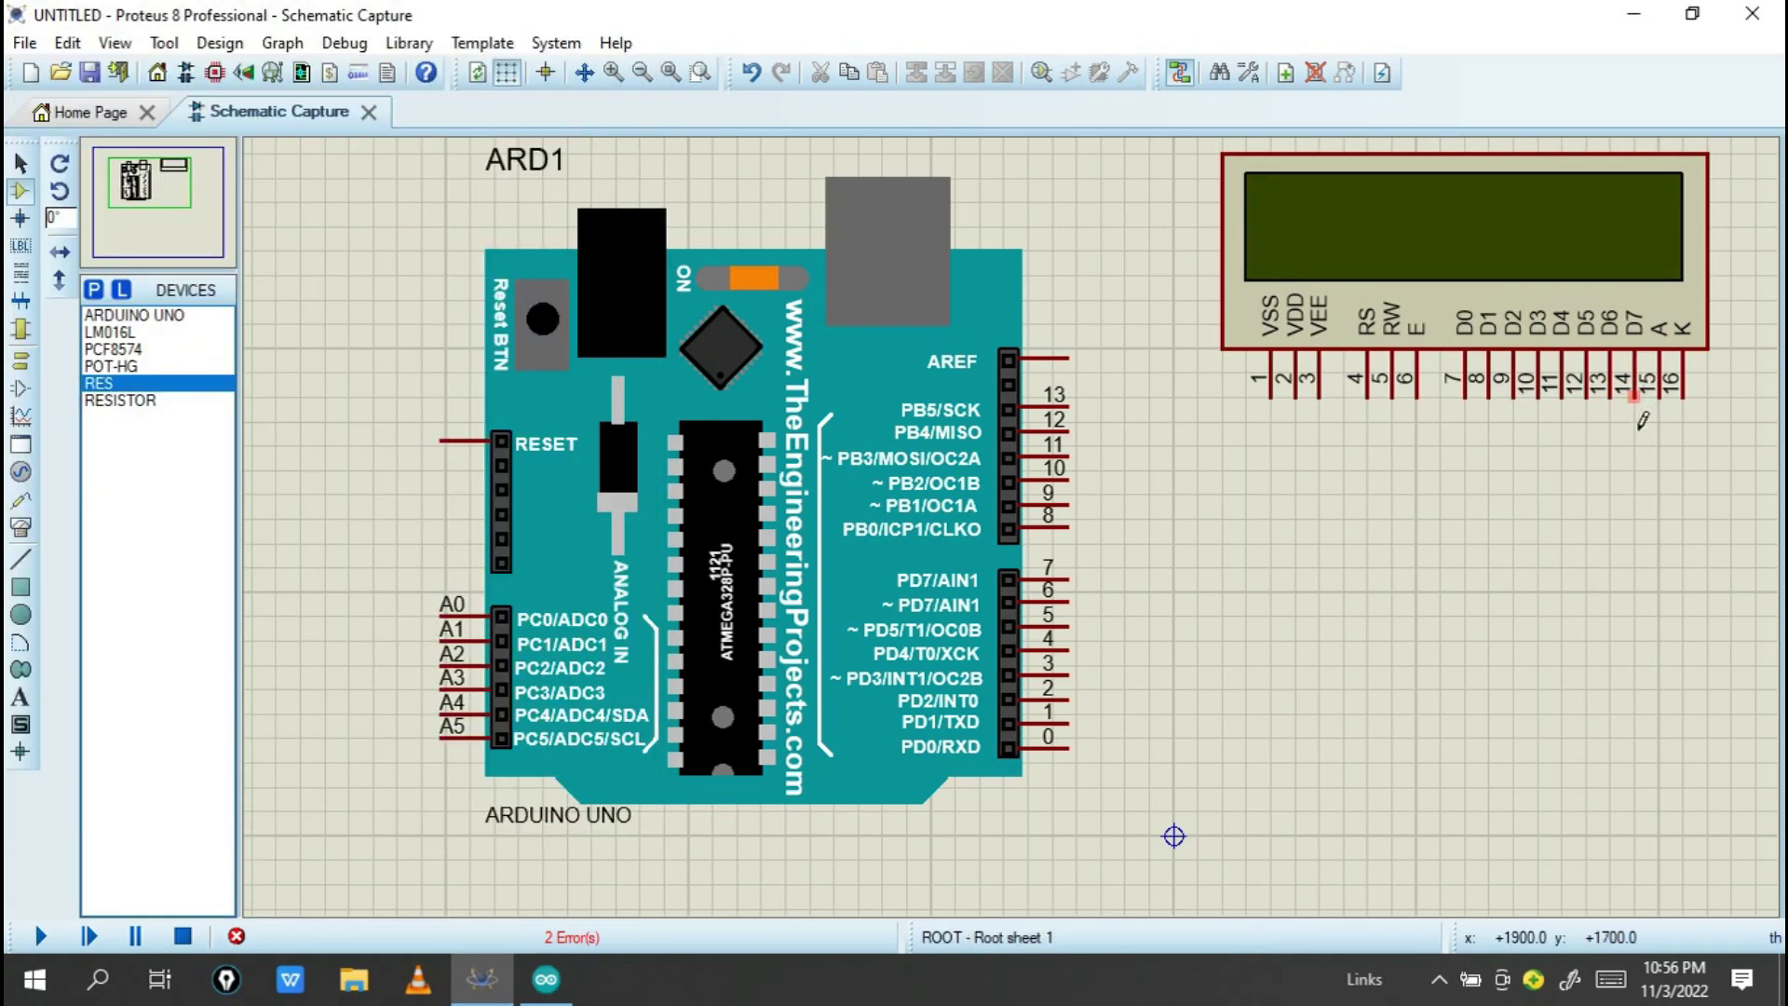
pyautogui.click(1637, 392)
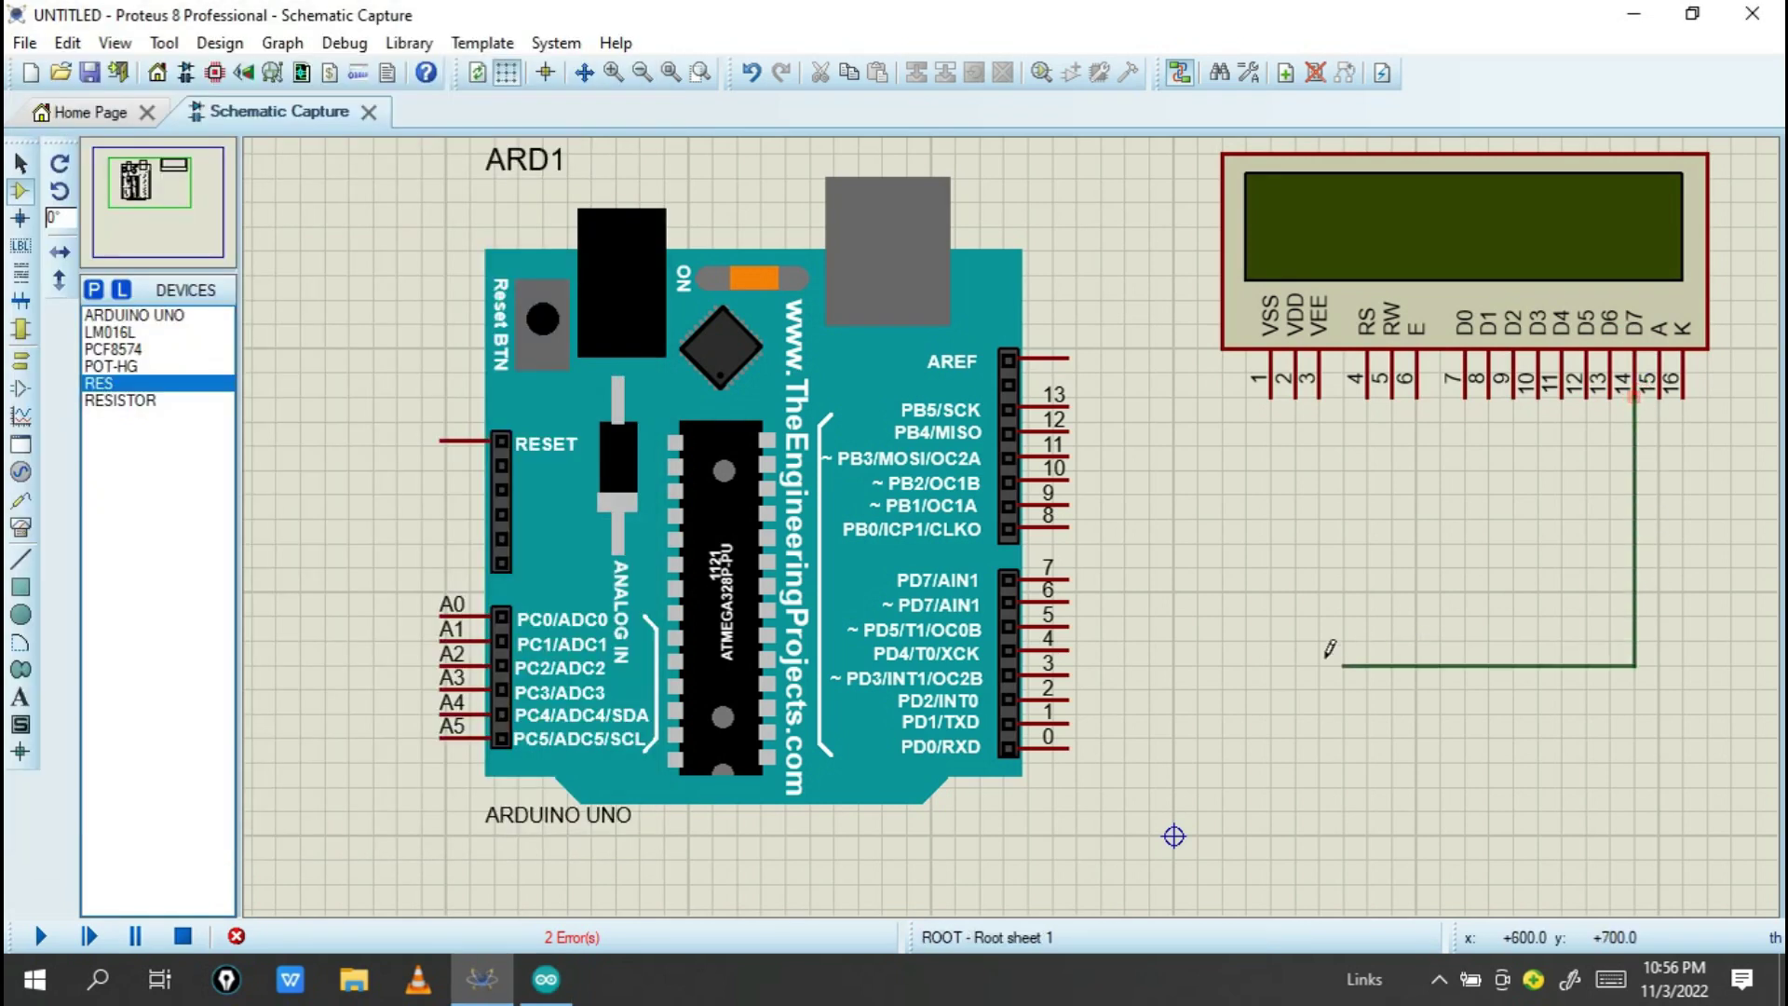
pyautogui.click(1071, 699)
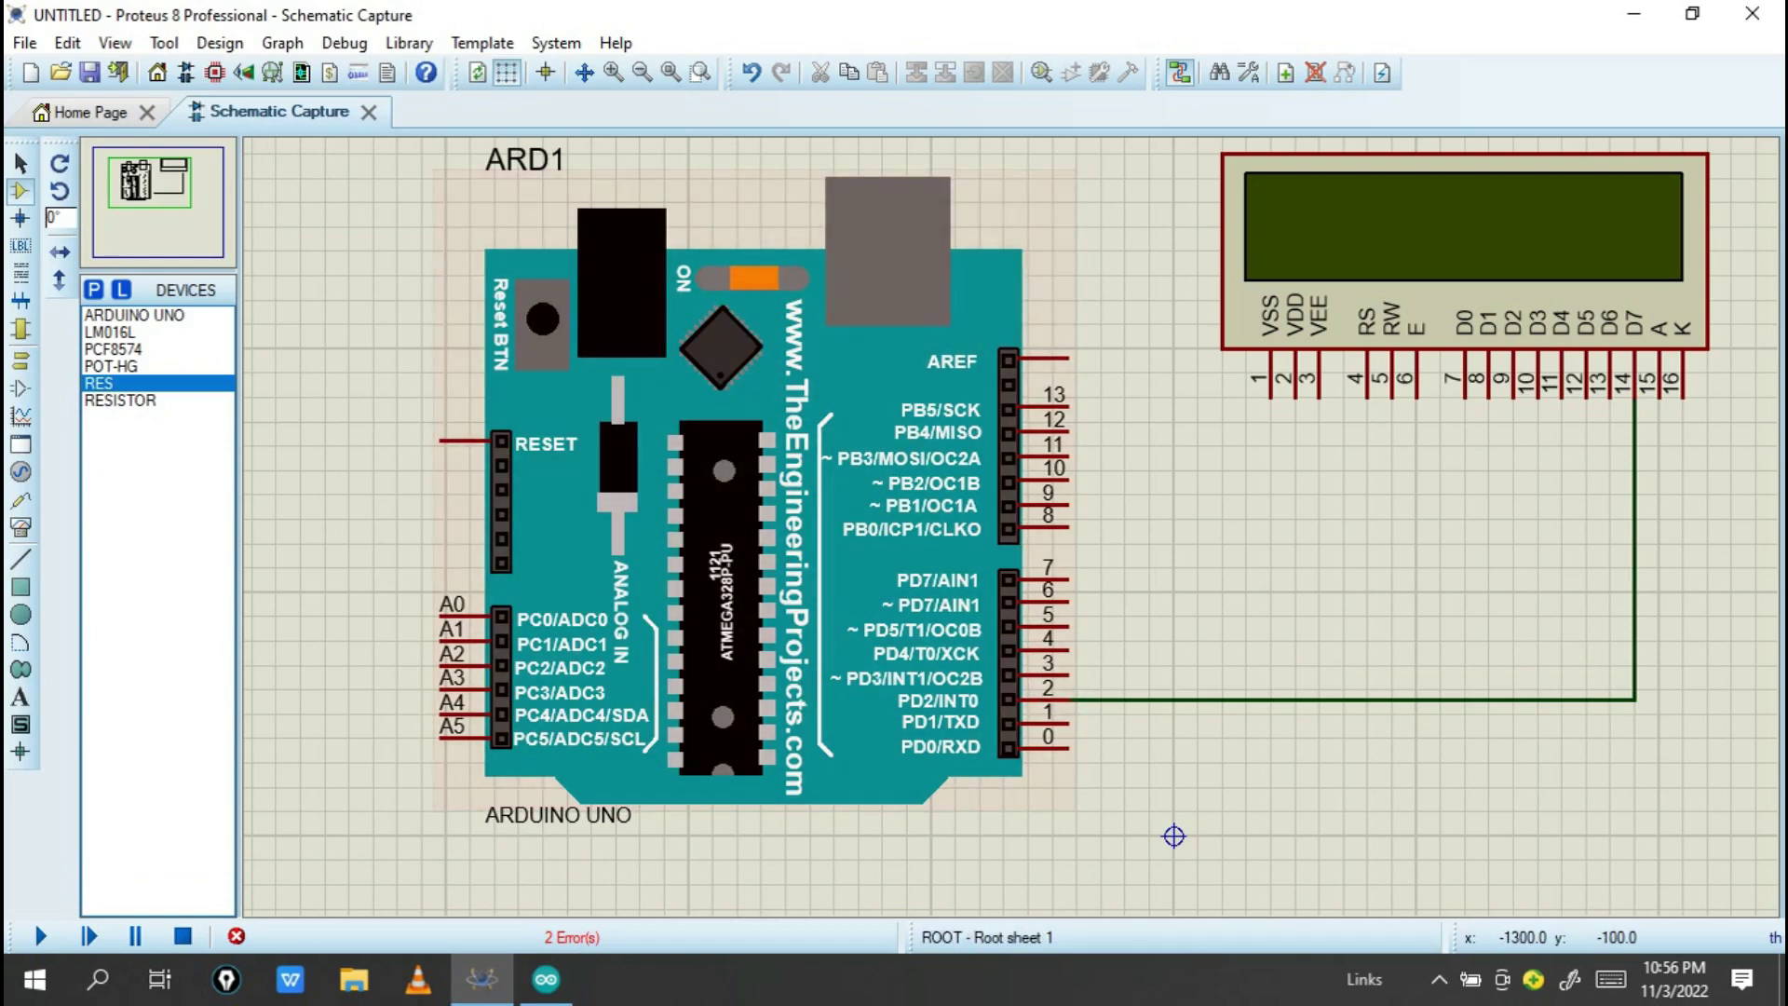
pyautogui.click(546, 979)
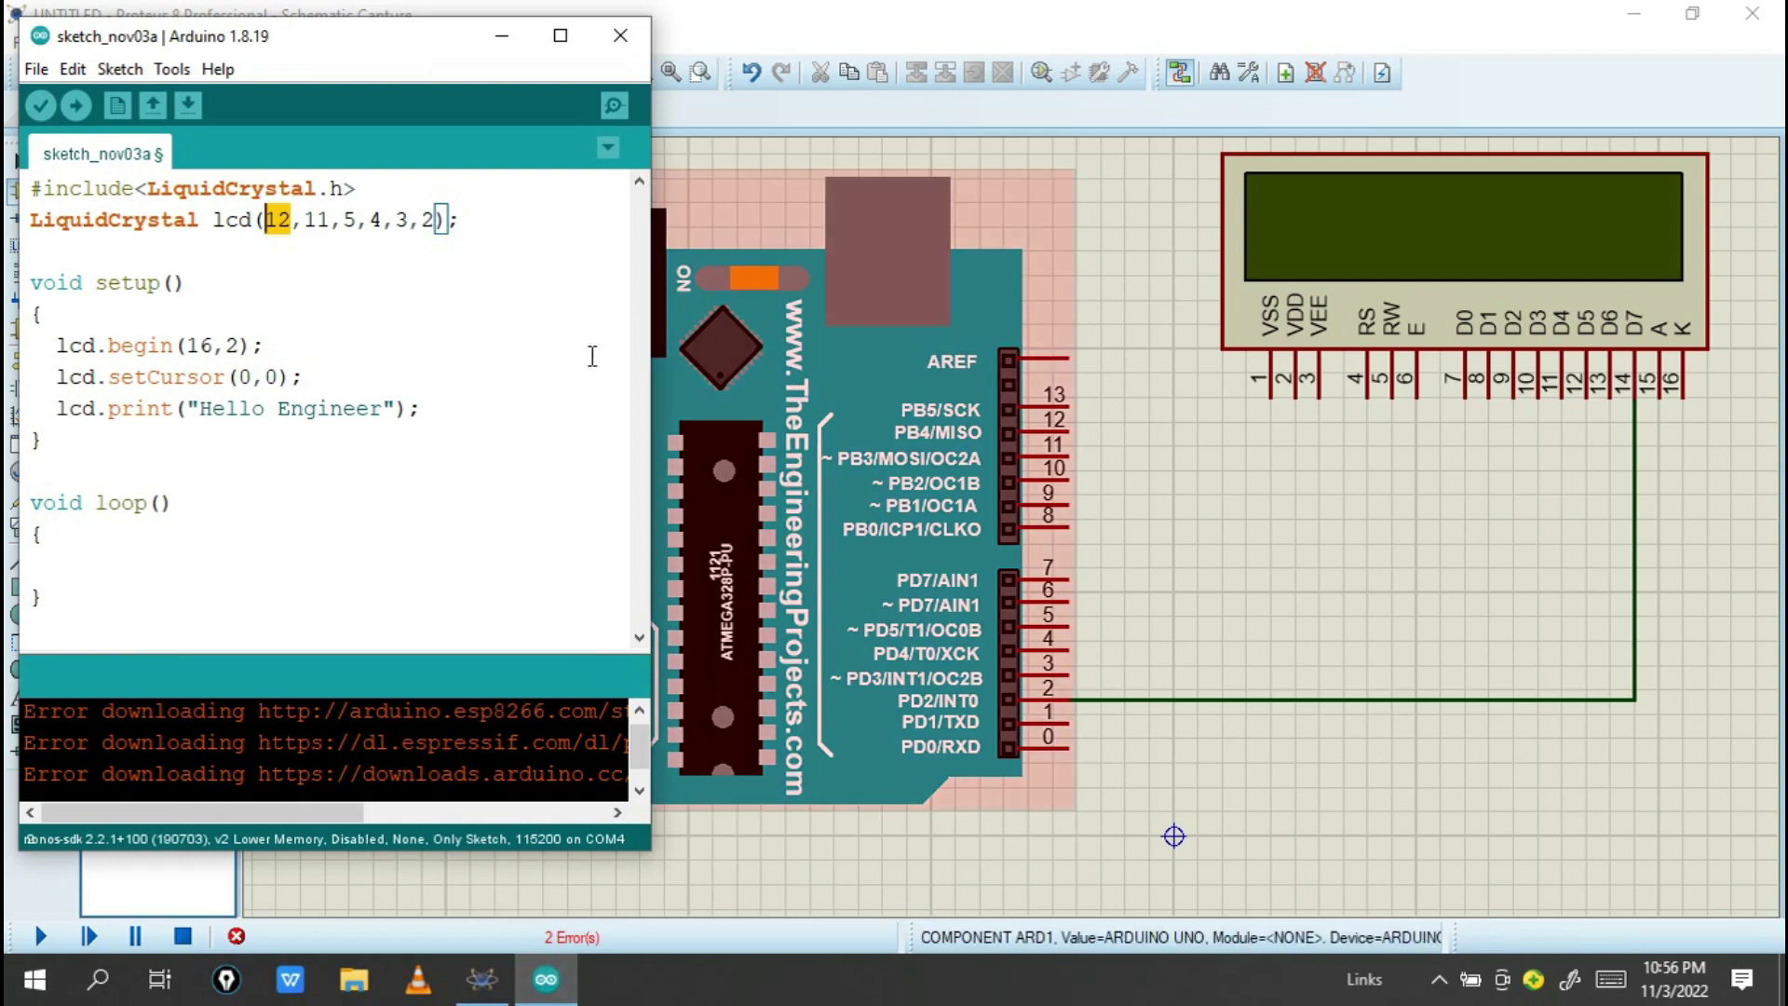
pyautogui.click(1609, 398)
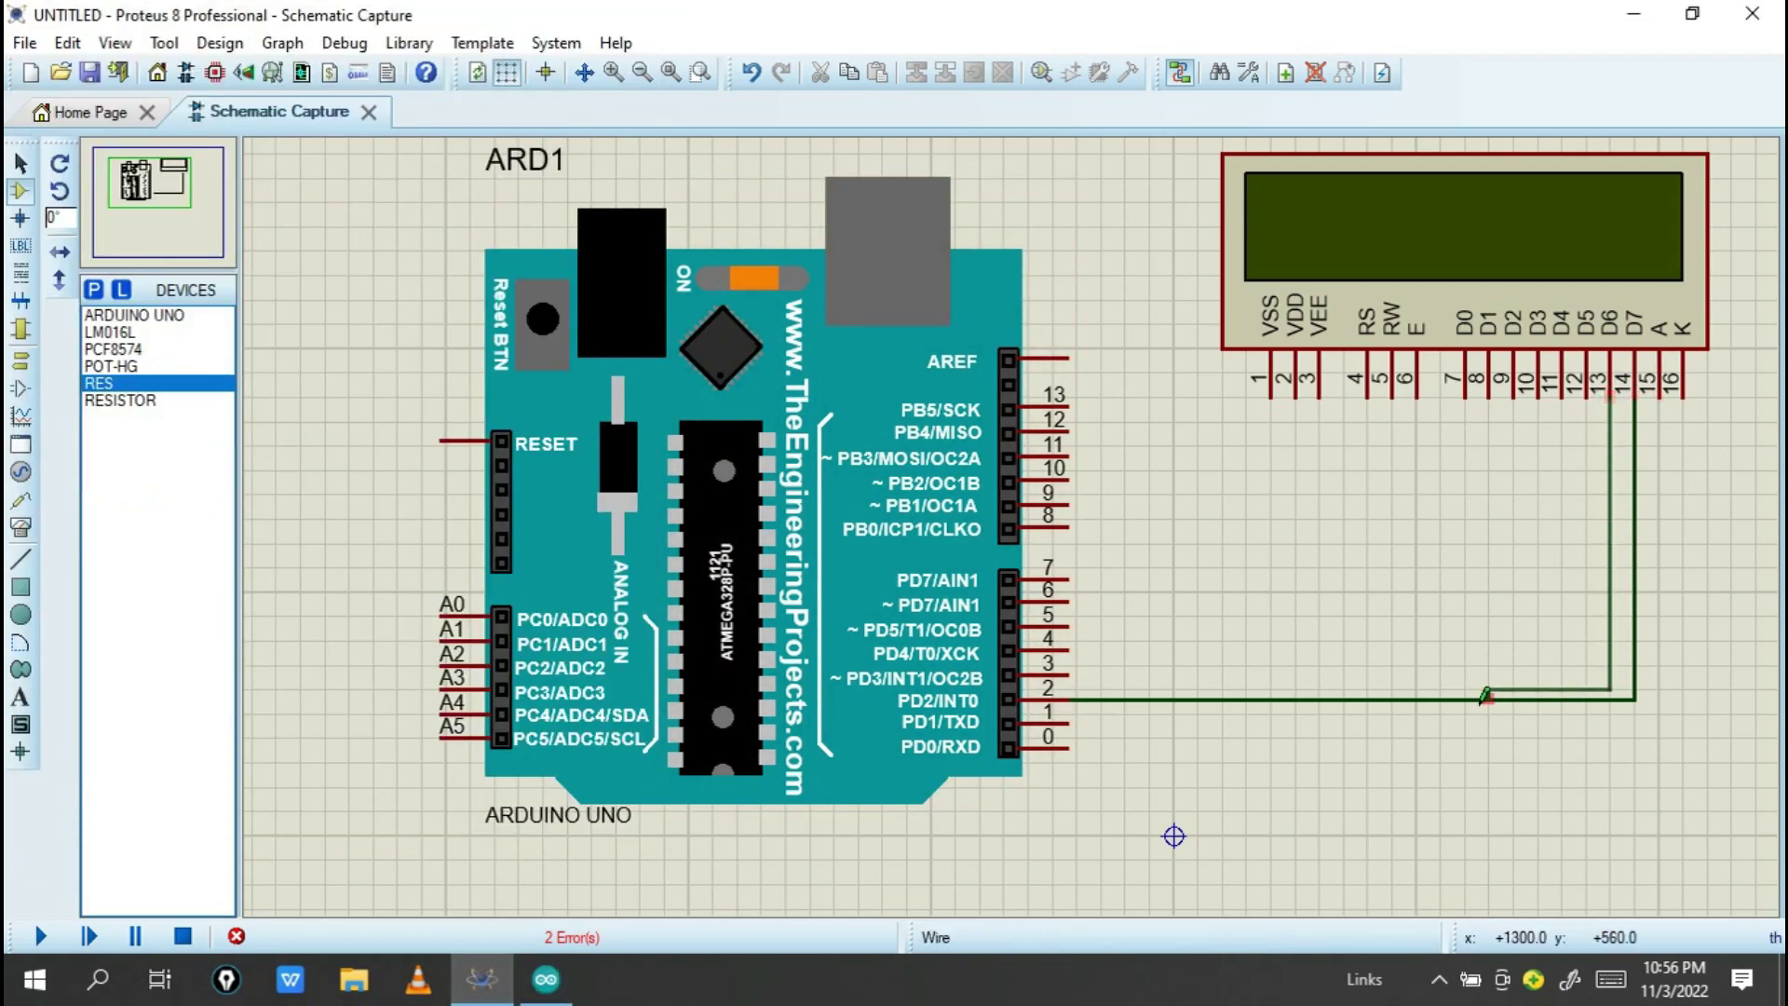
pyautogui.click(1071, 672)
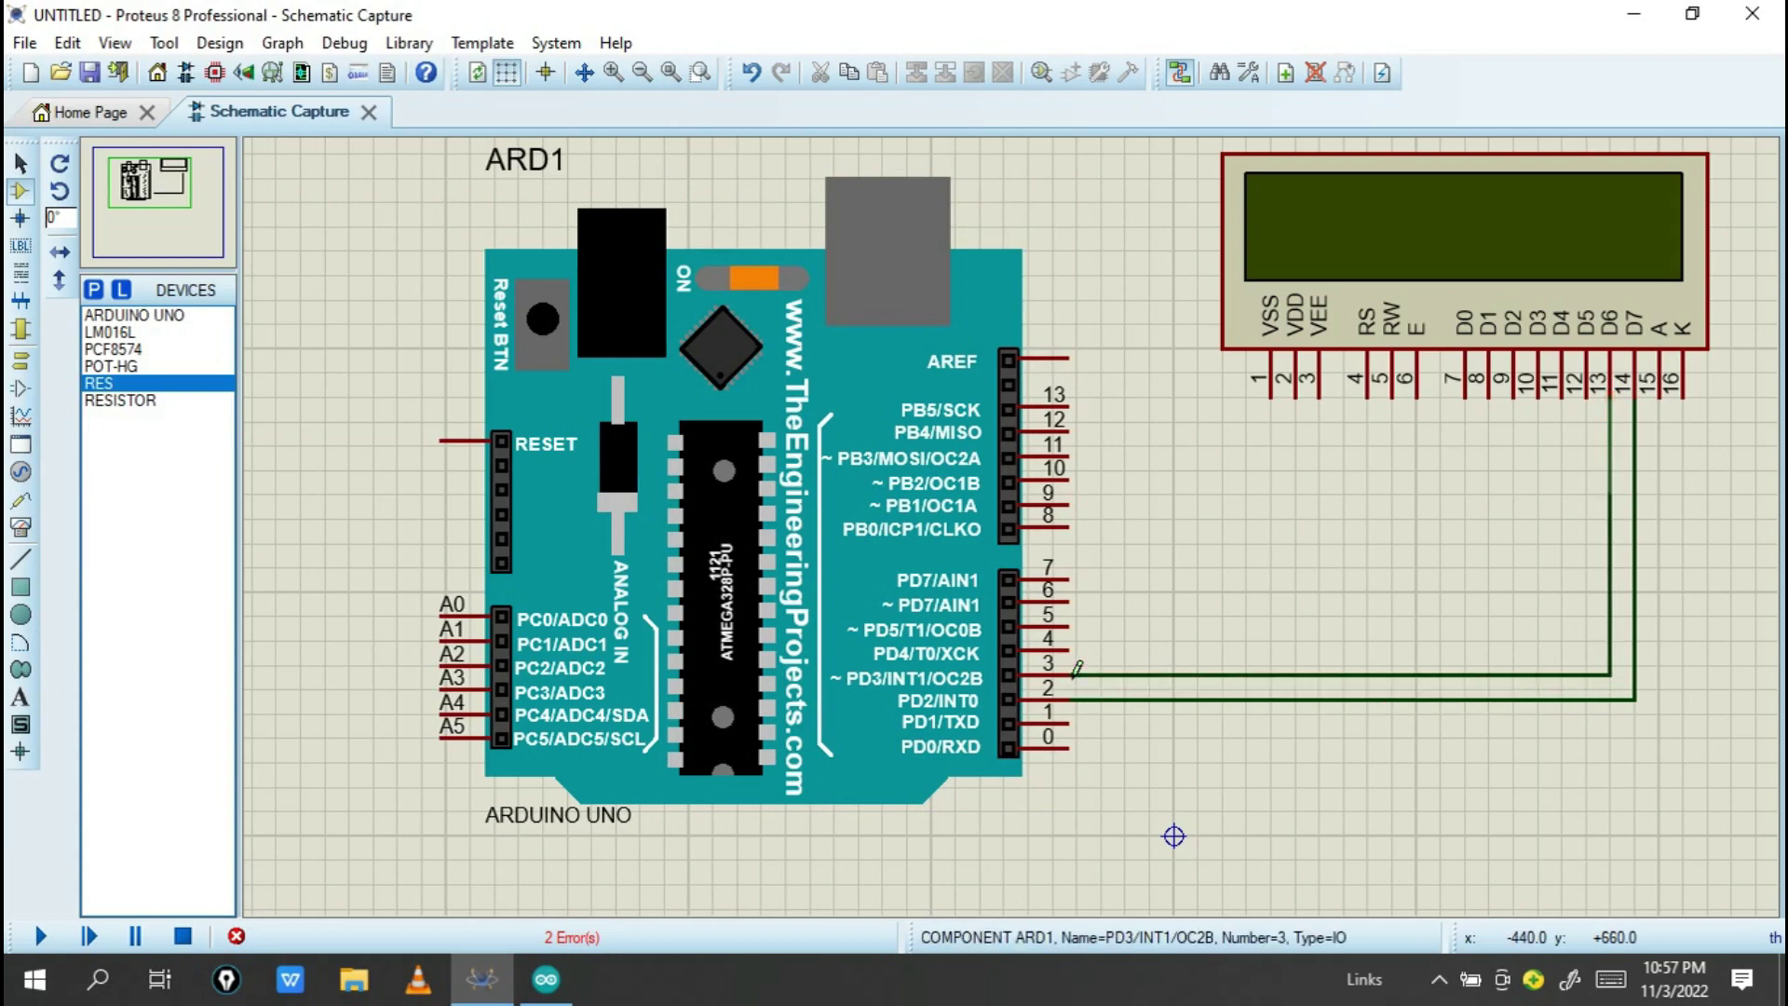
# Wire the LCD's D5 pin to Arduino pin 4 and its D4 pin to Arduino pin 5.
pyautogui.click(1591, 393)
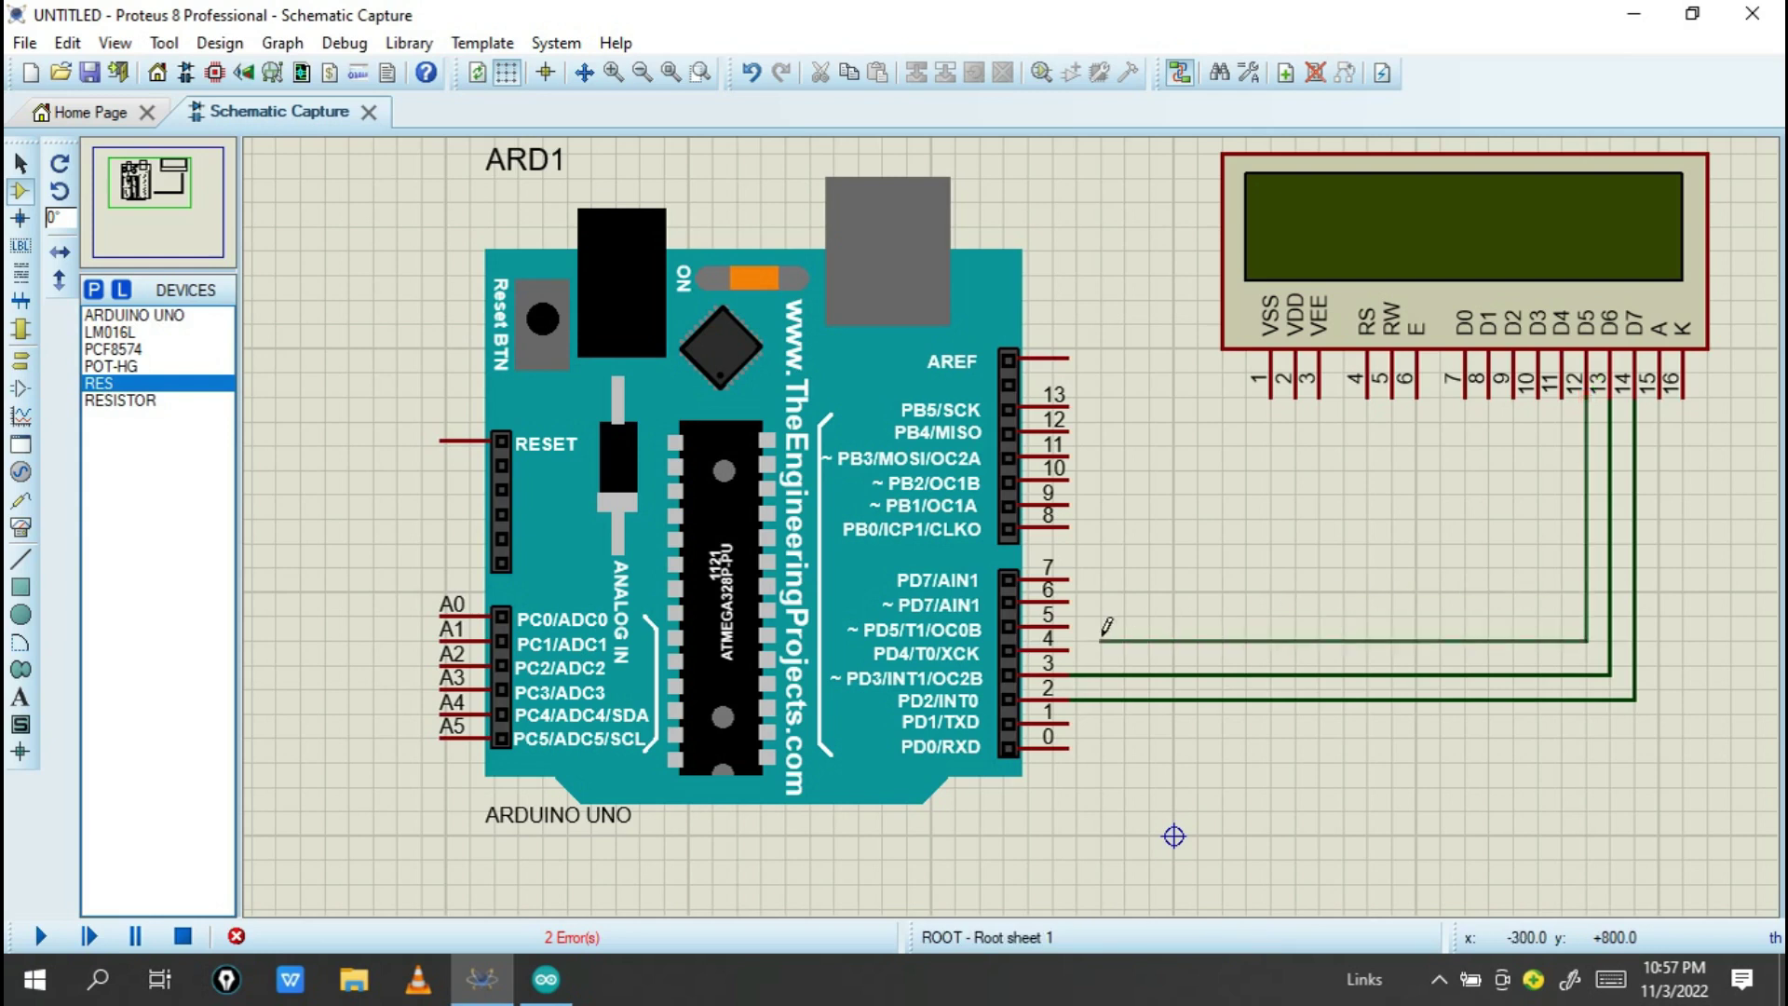
pyautogui.click(1071, 649)
pyautogui.click(1564, 394)
pyautogui.click(1063, 621)
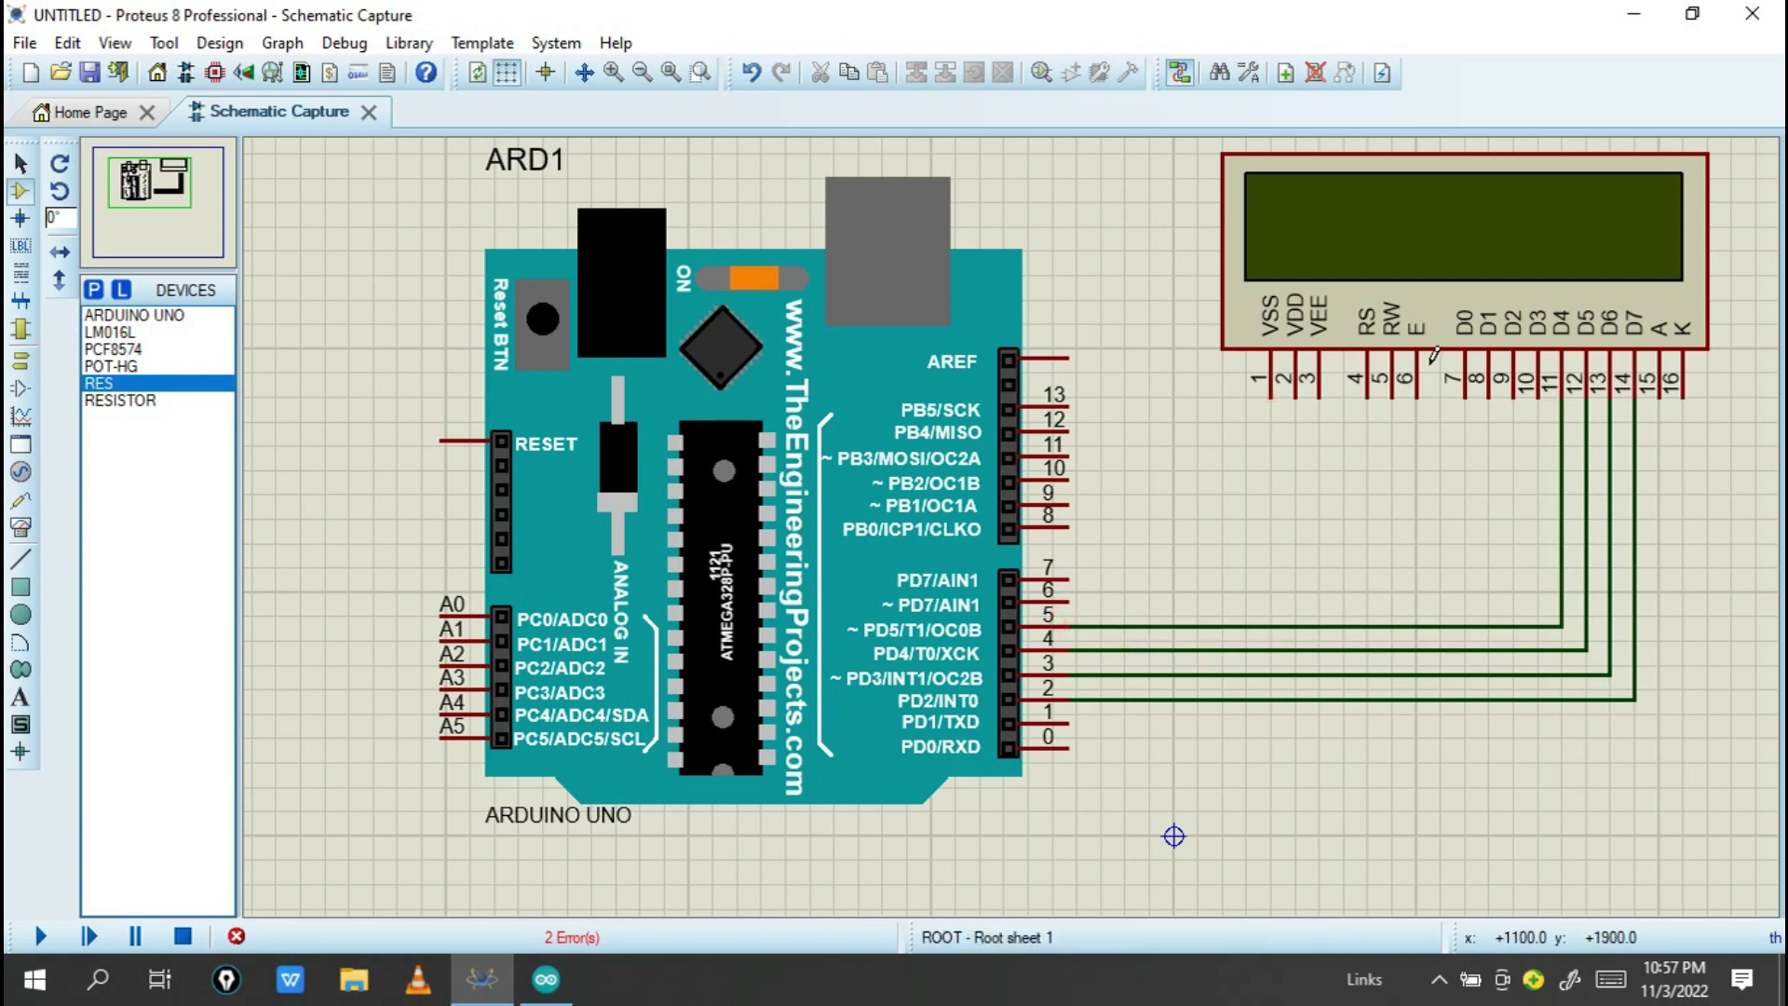
# Wire the LCD's E pin to Arduino pin 11.
pyautogui.click(1417, 395)
pyautogui.click(1067, 480)
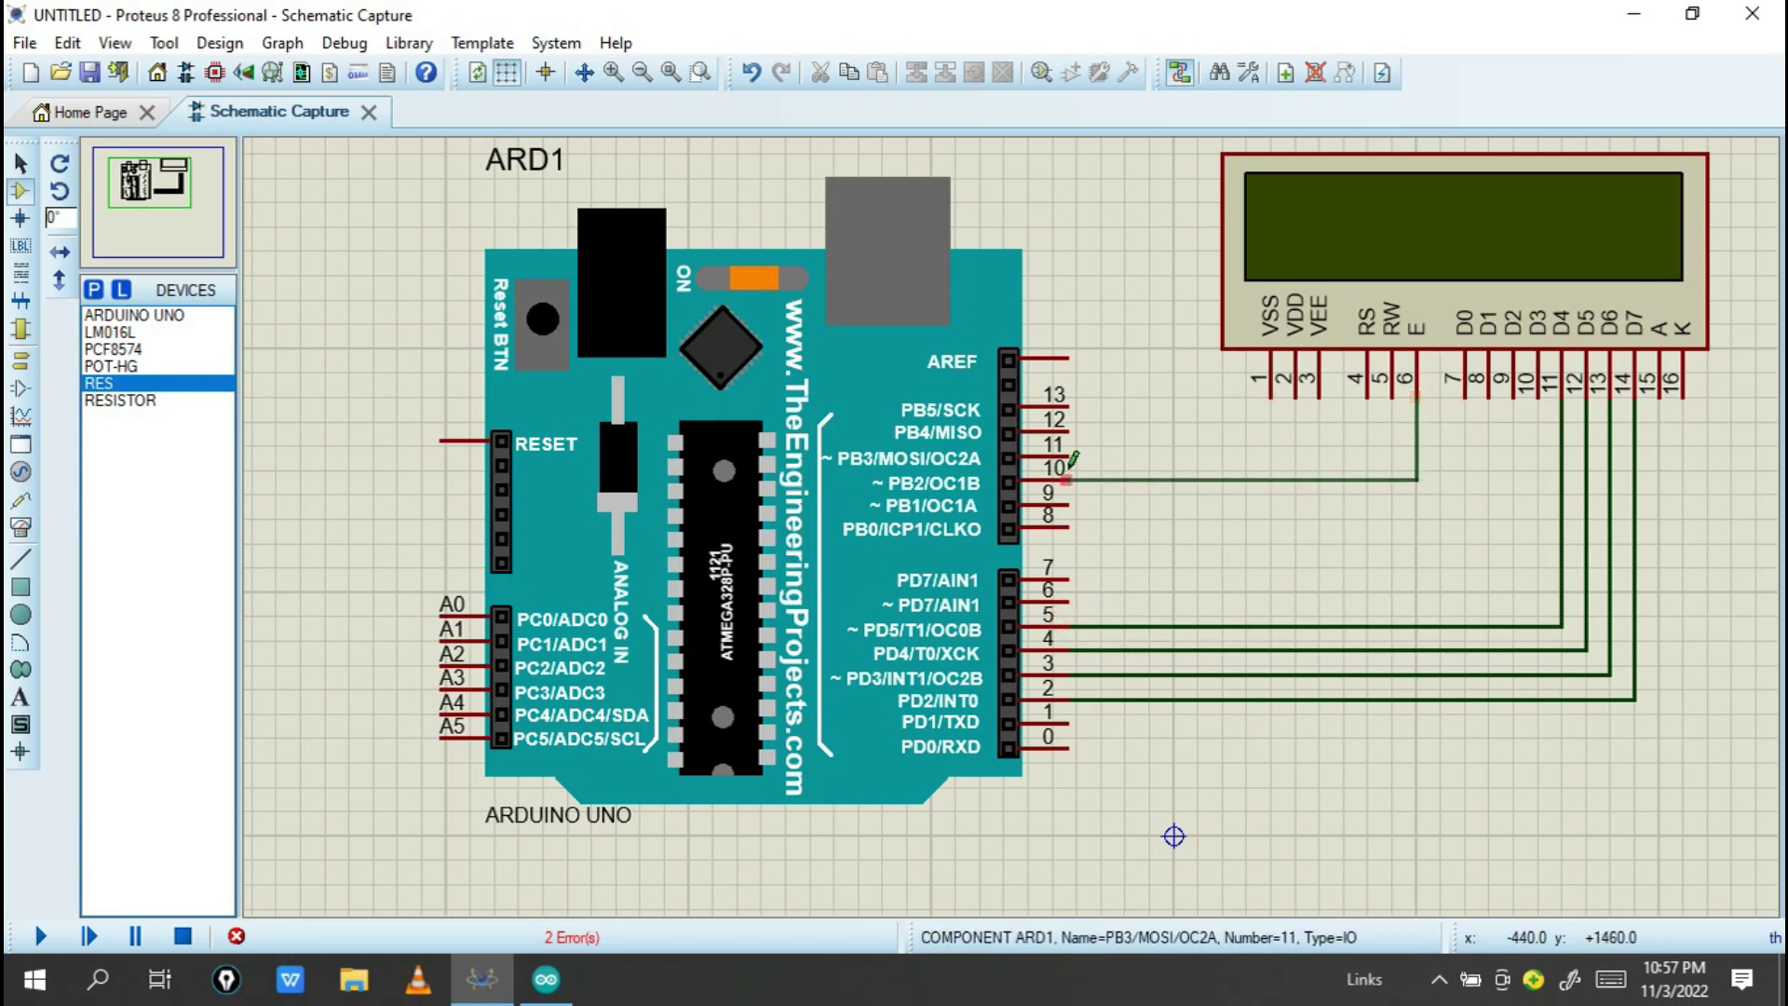
pyautogui.click(1067, 455)
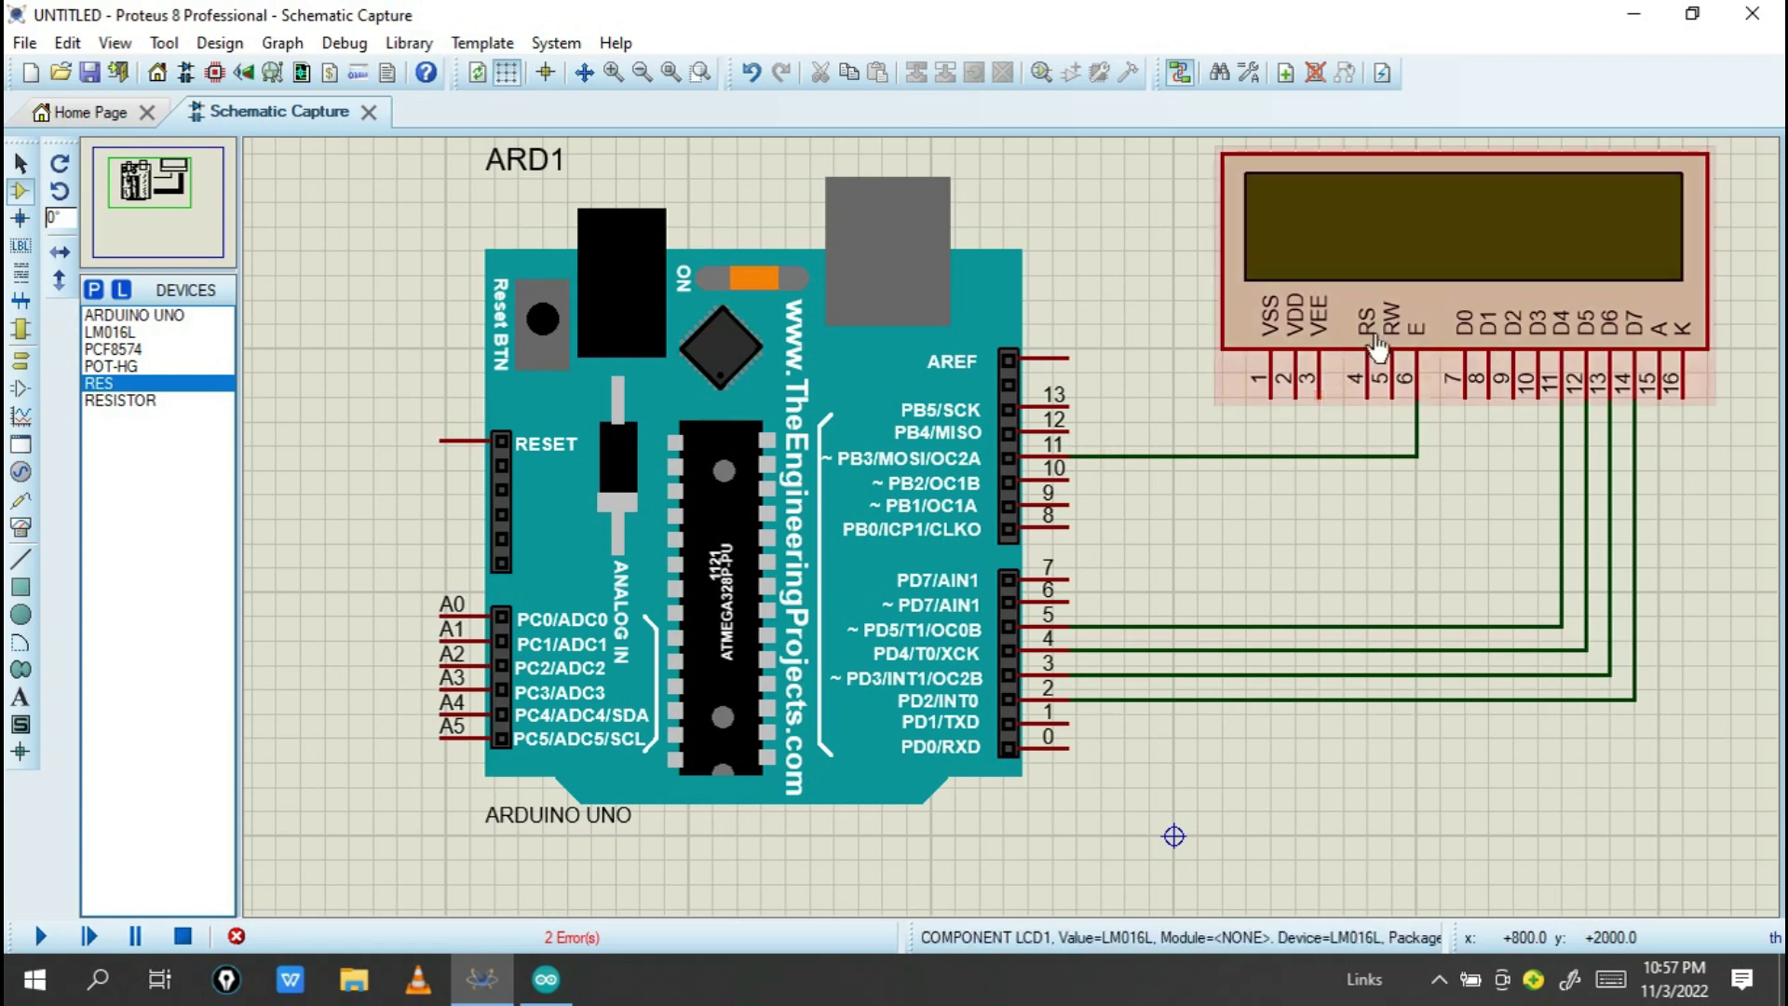
# Move the LCD slightly upward on the schematic and wire its RS pin to Arduino pin 12.
pyautogui.scroll(-2, 1357, 352)
pyautogui.scroll(2, 1015, 515)
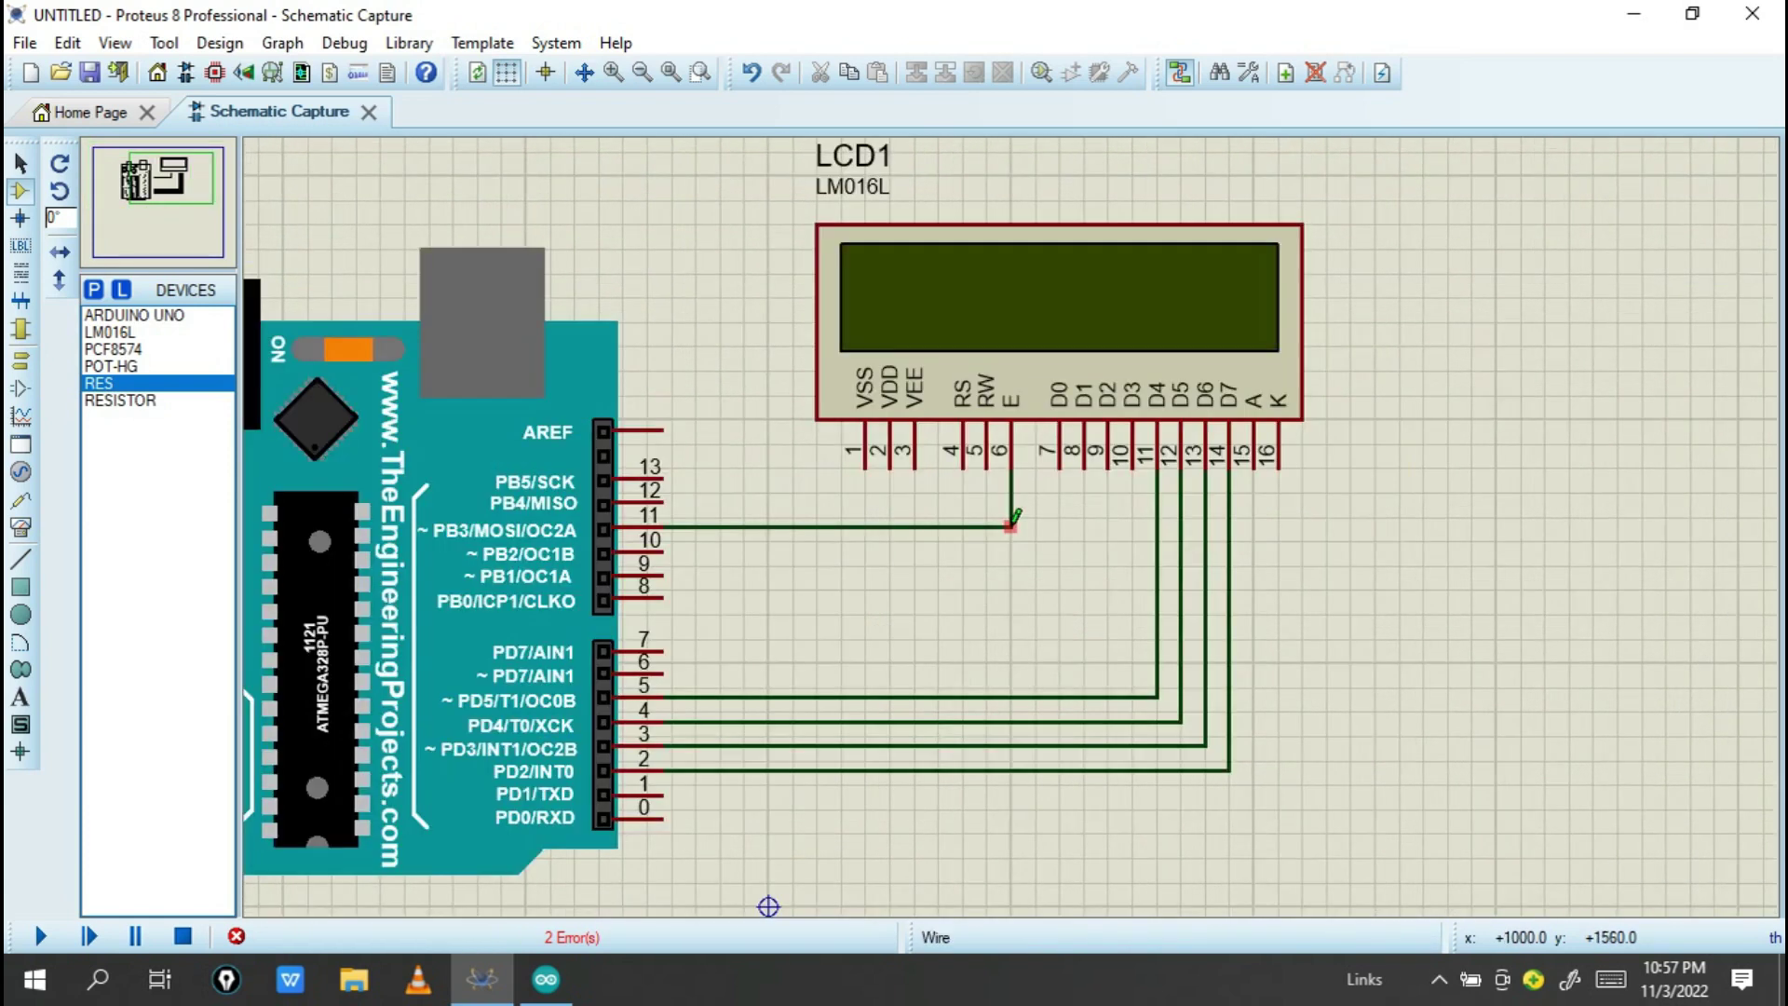
pyautogui.scroll(-1, 1015, 516)
pyautogui.scroll(1, 1192, 353)
pyautogui.click(1185, 351)
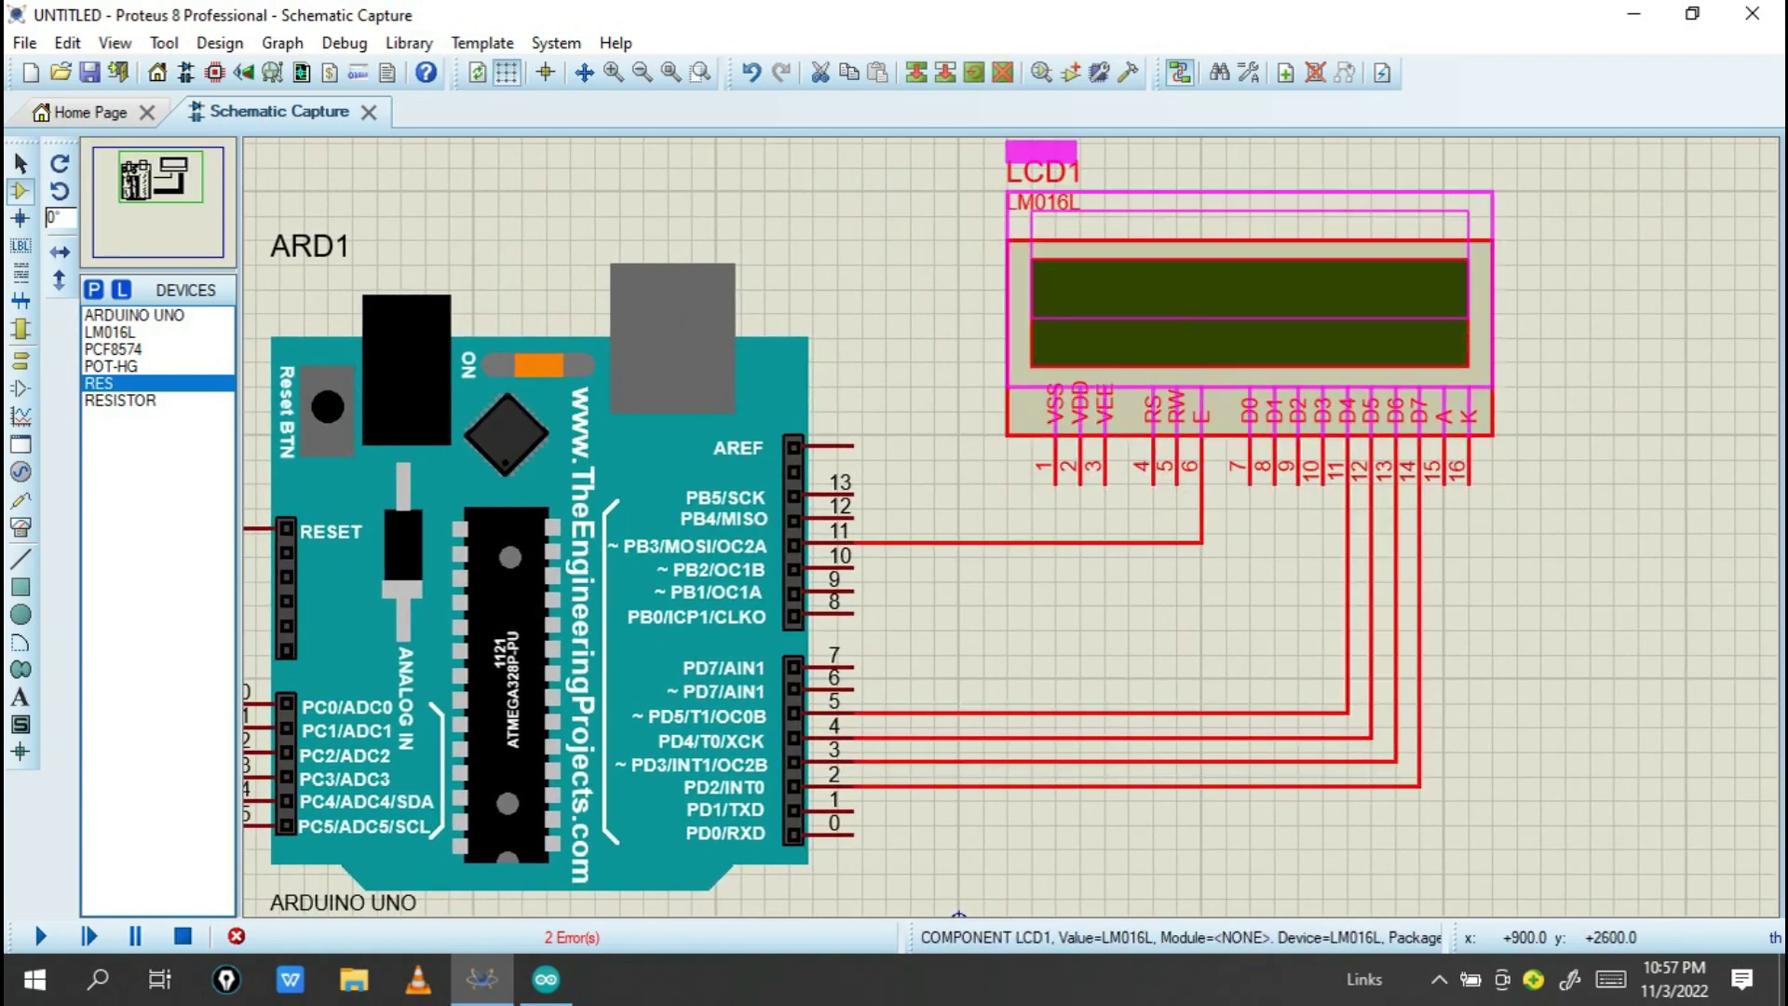
pyautogui.moveTo(1185, 351); pyautogui.dragTo(1186, 300)
pyautogui.click(1696, 419)
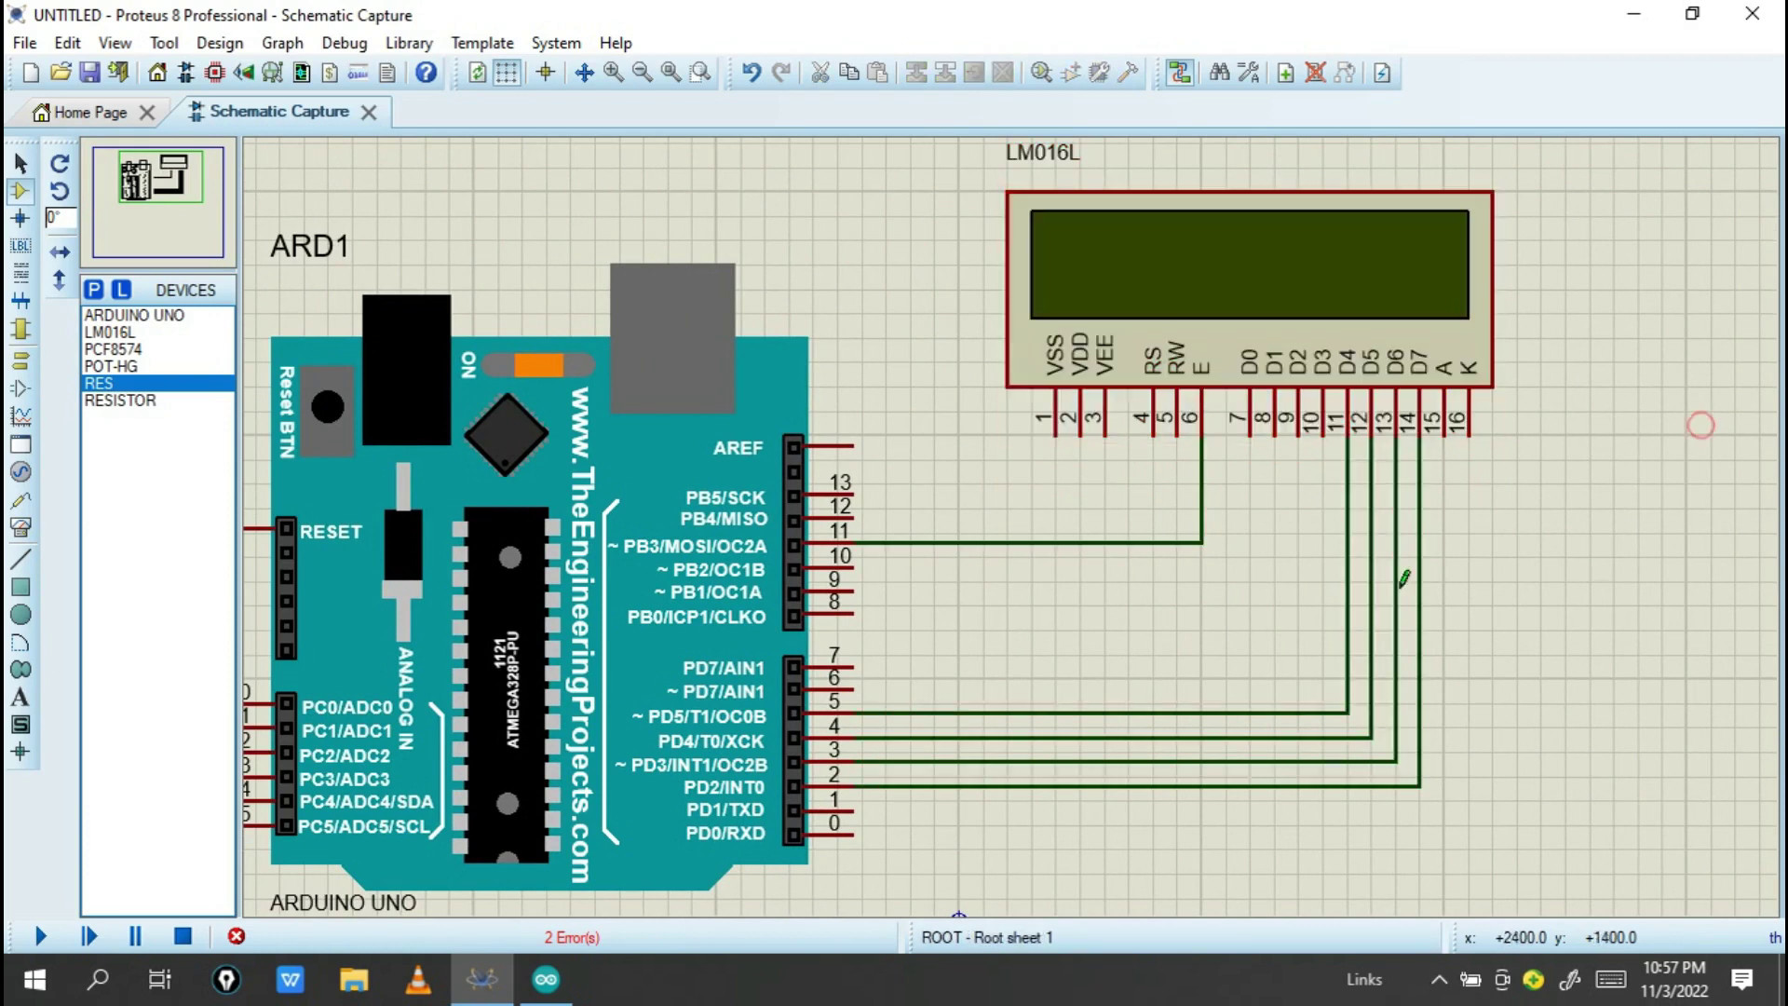
pyautogui.click(1155, 430)
pyautogui.click(854, 516)
# Switch to the Arduino IDE to compare the lcd(12,11,5,4,3,2) pin list with the wiring, and return to the Proteus schematic.
pyautogui.click(546, 980)
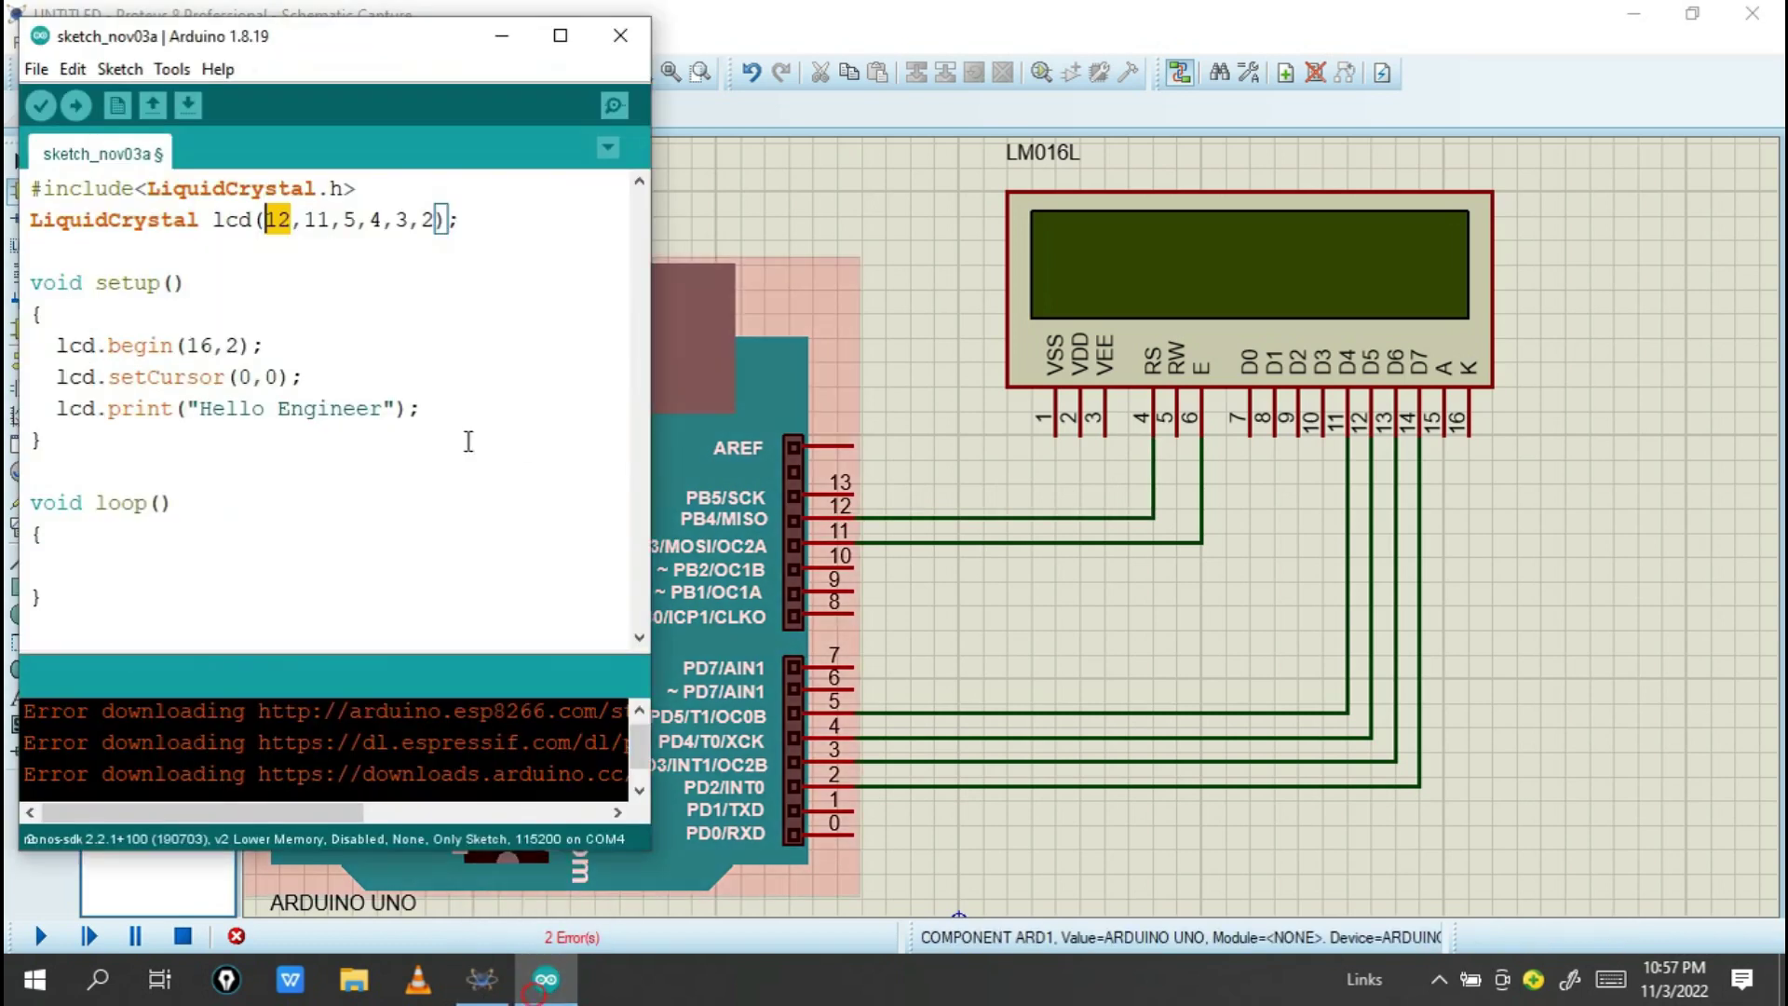
pyautogui.click(268, 219)
pyautogui.moveTo(266, 219); pyautogui.dragTo(439, 219)
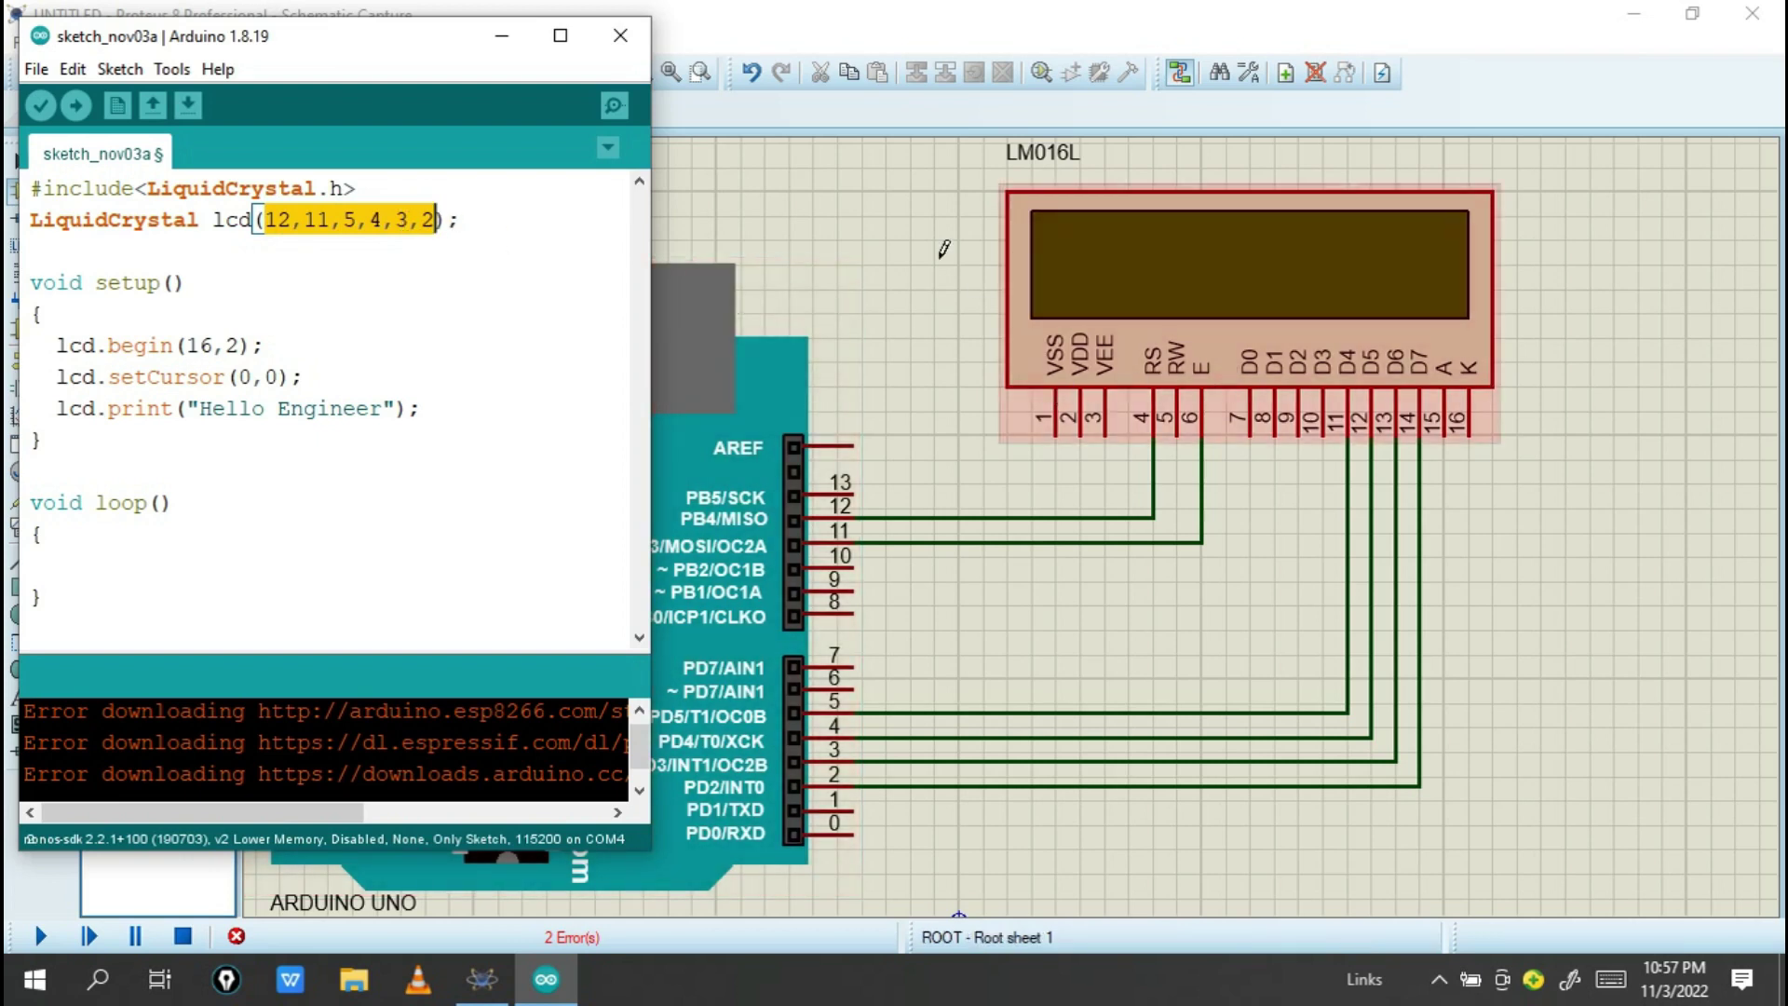
pyautogui.moveTo(652, 409)
pyautogui.mouseDown()
pyautogui.moveTo(739, 409)
pyautogui.moveTo(673, 408)
pyautogui.mouseUp()
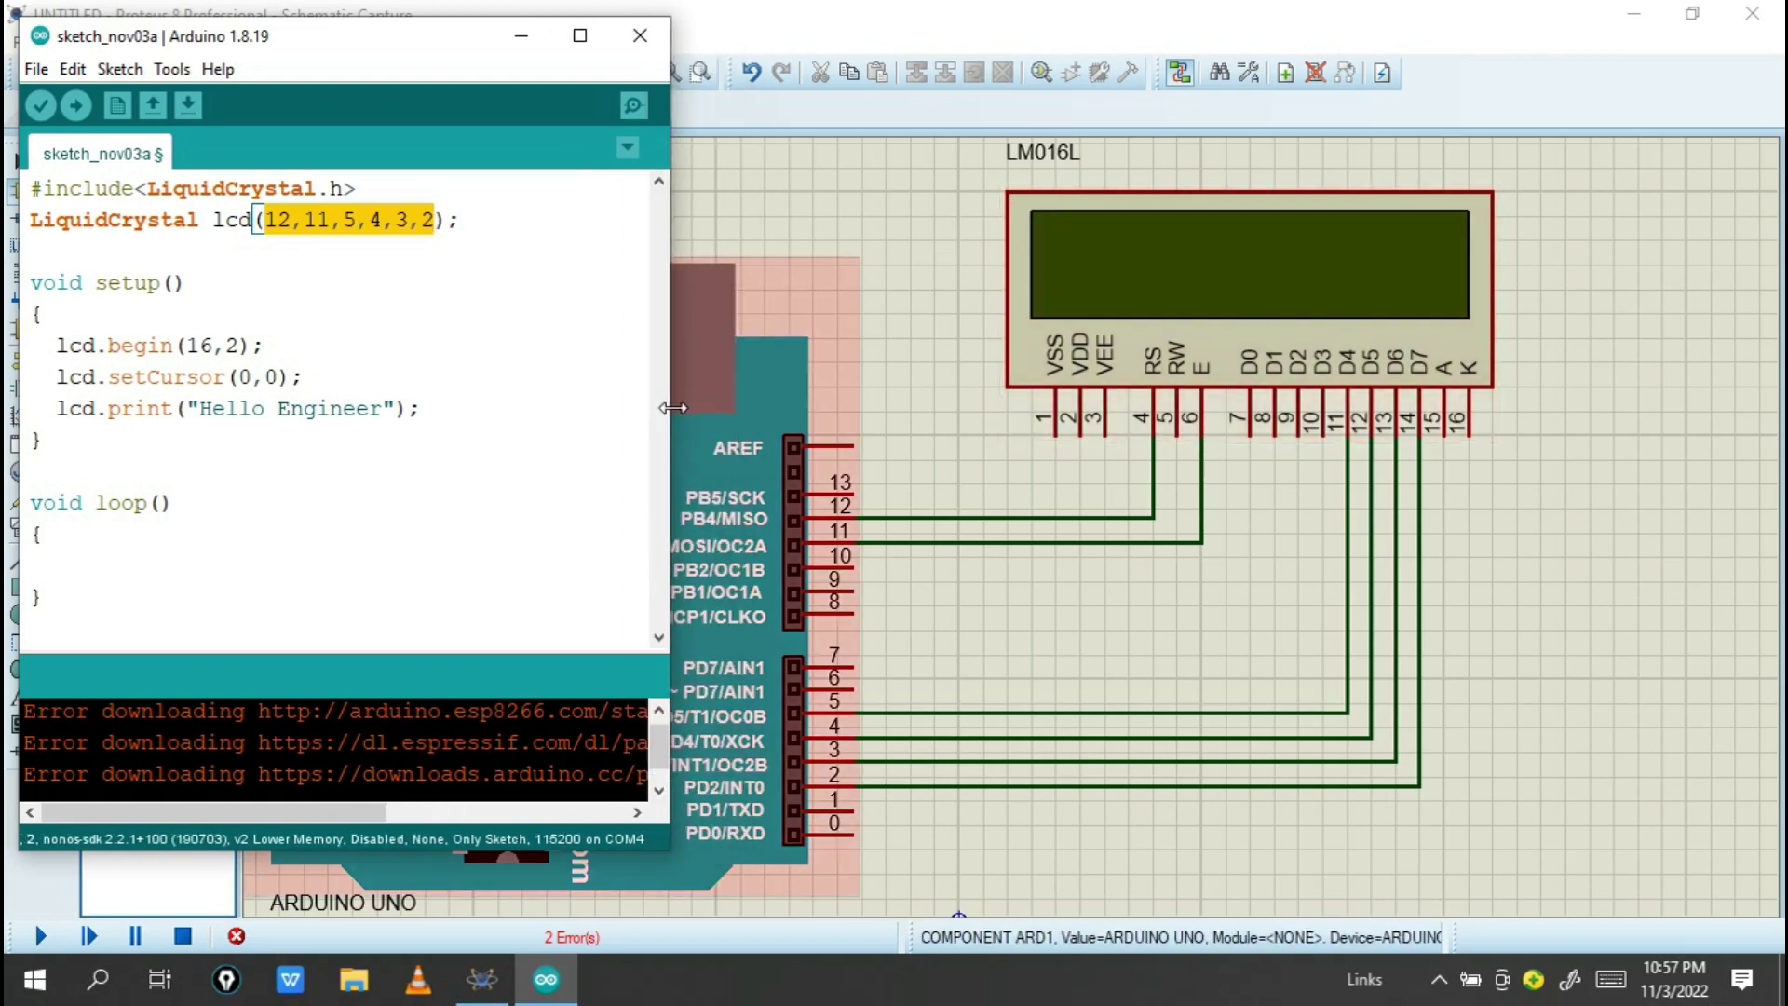
pyautogui.click(521, 45)
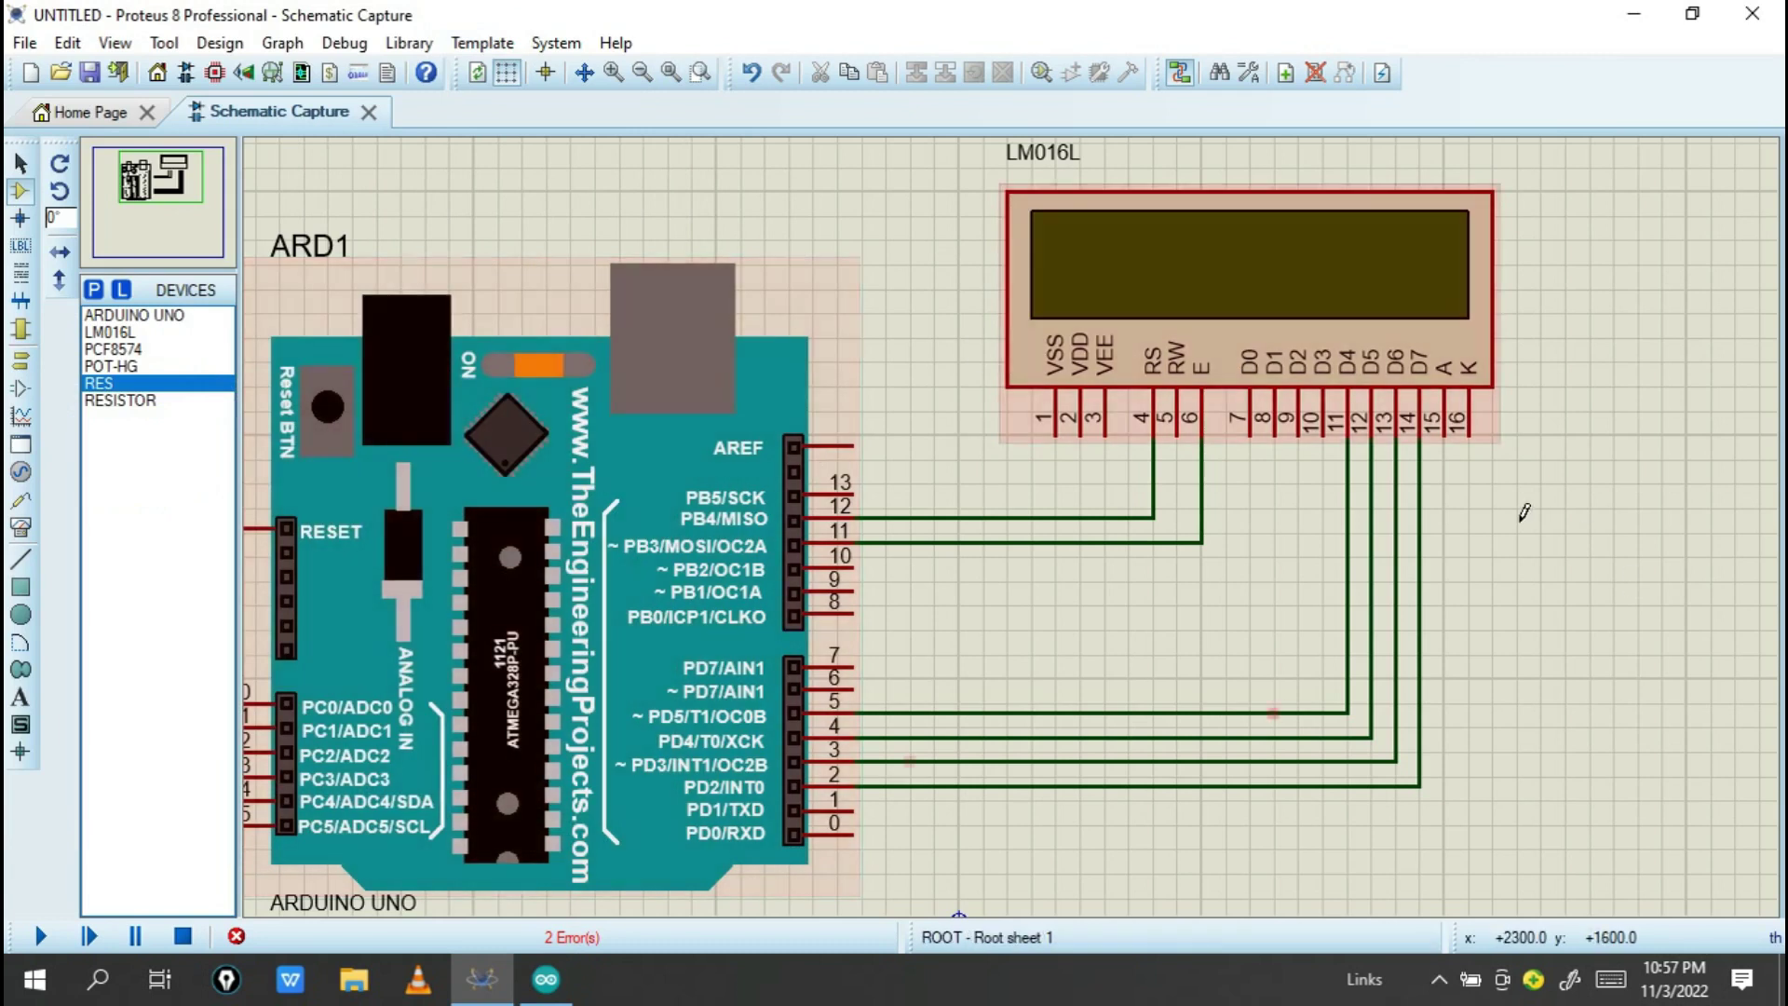
# Place a GROUND terminal to the lower right of the LCD and wire the LCD's K pin to it.
pyautogui.moveTo(1260, 567); pyautogui.dragTo(1338, 538)
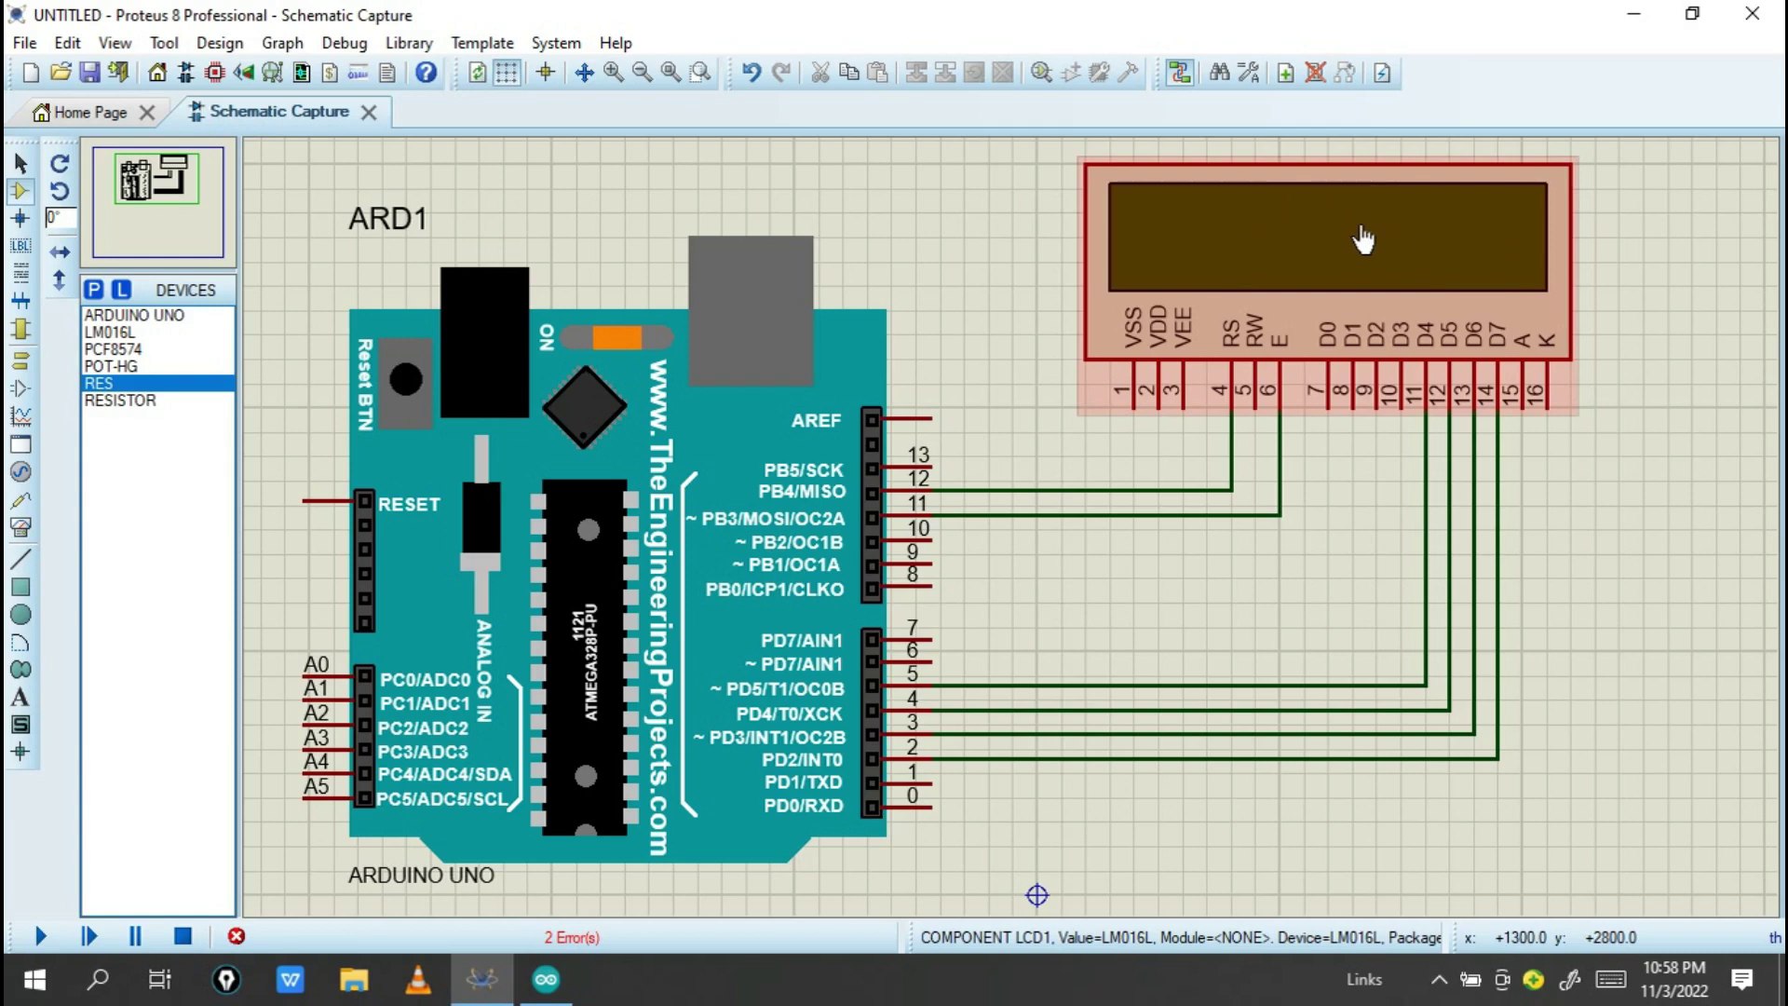
pyautogui.click(20, 360)
pyautogui.click(110, 349)
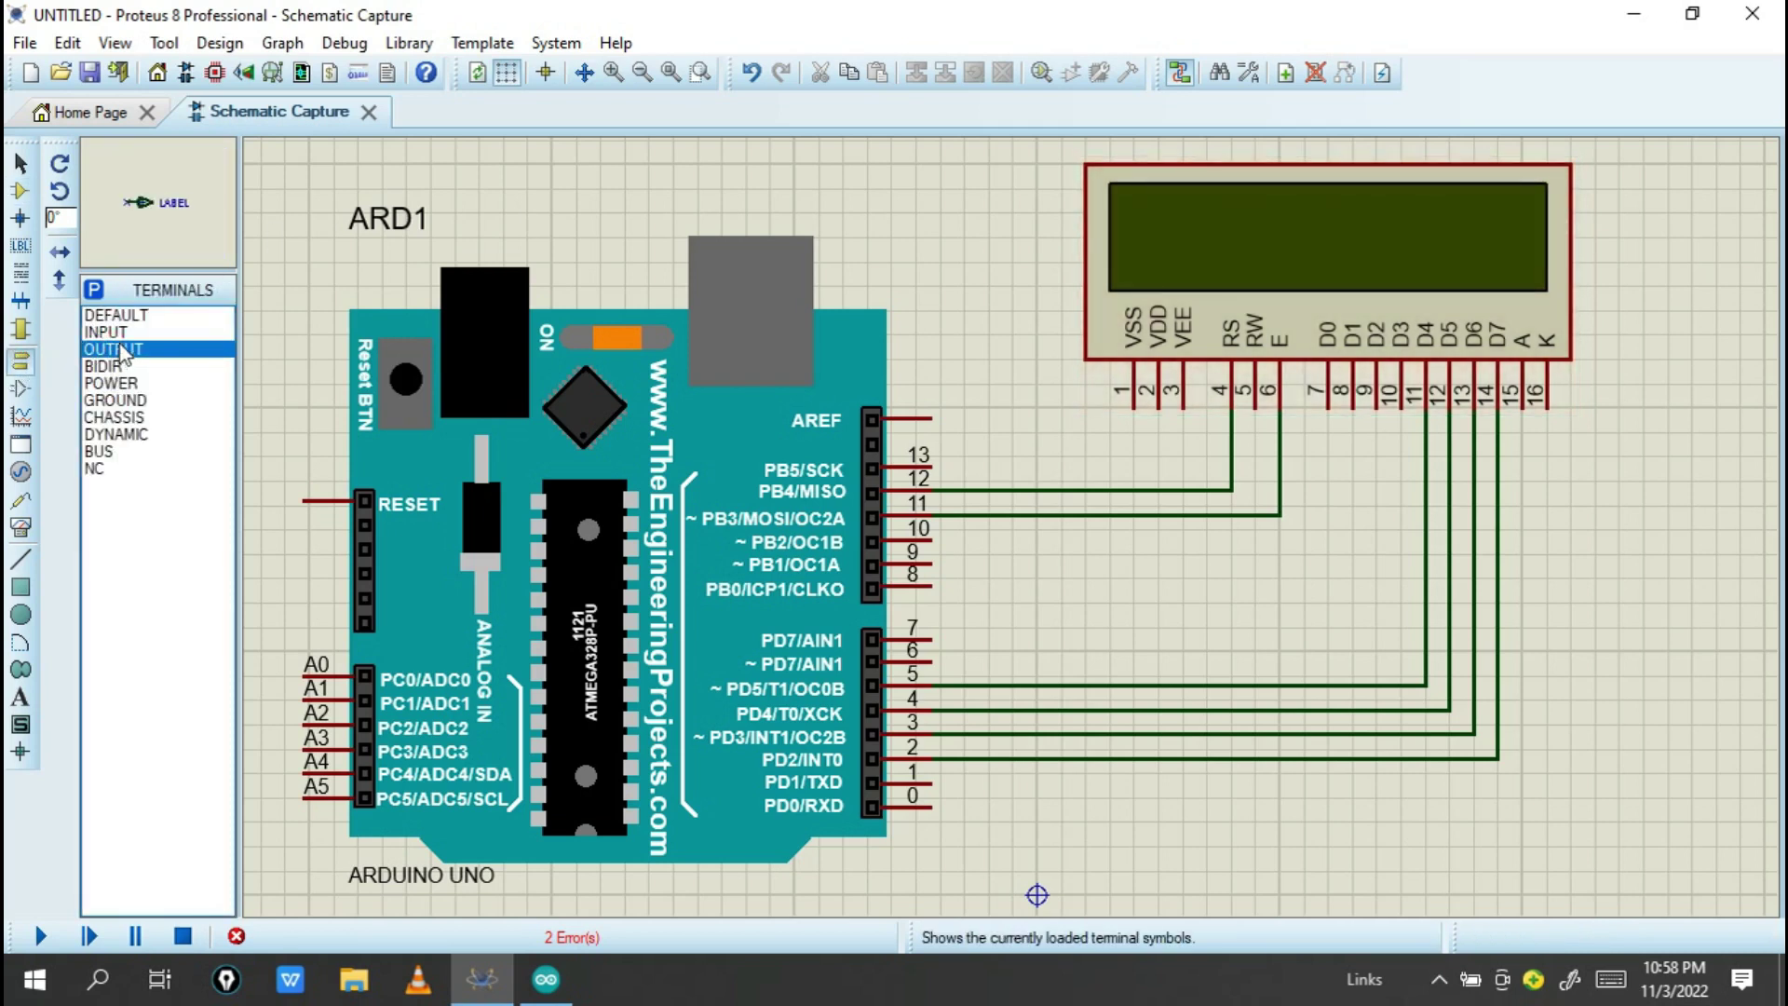
pyautogui.click(112, 383)
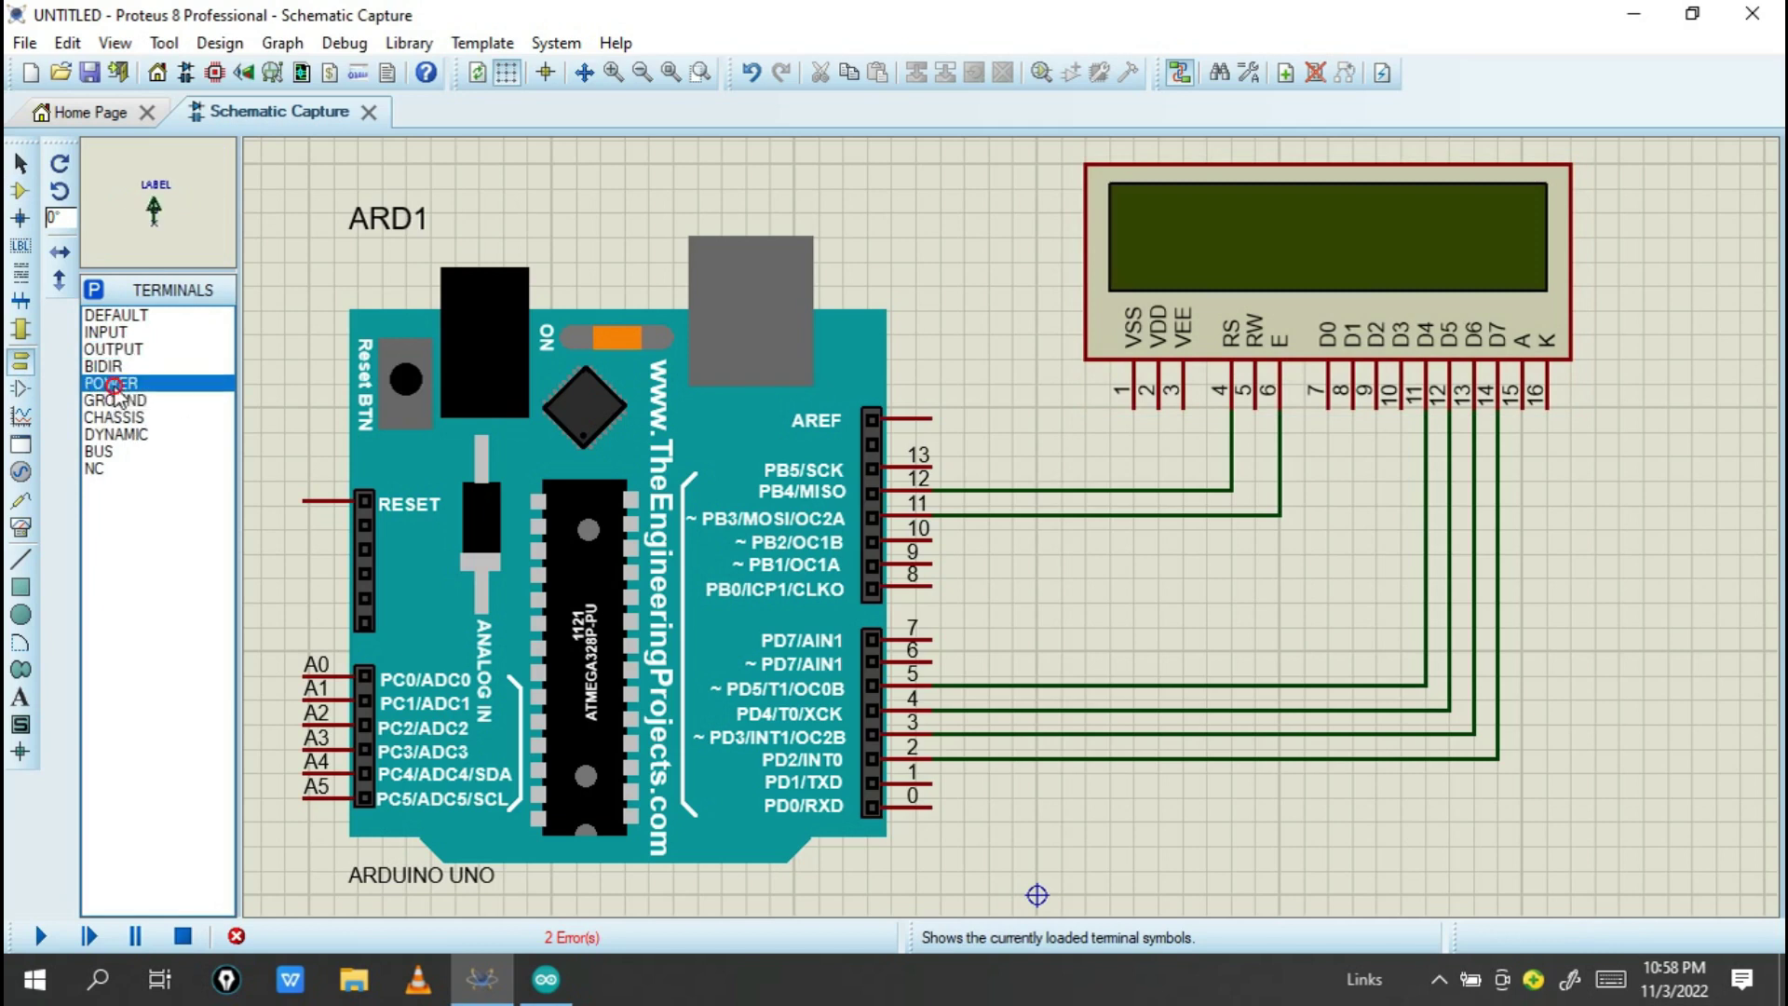
pyautogui.click(113, 401)
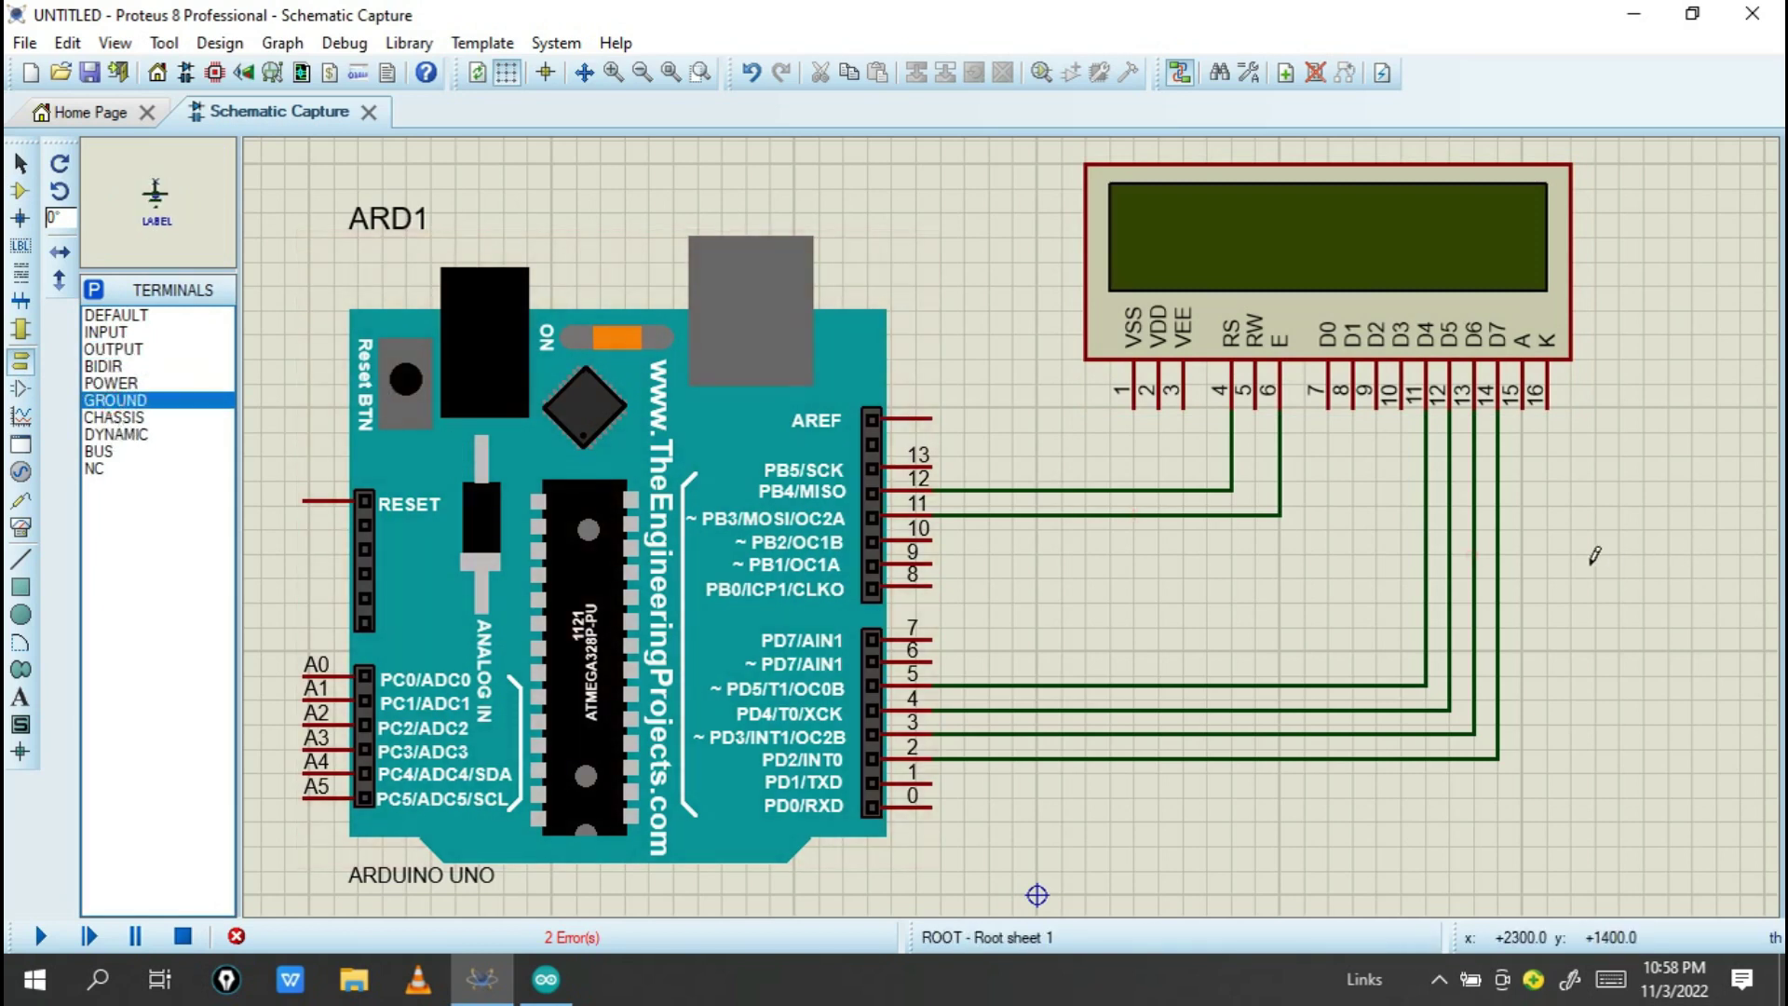
pyautogui.click(1658, 650)
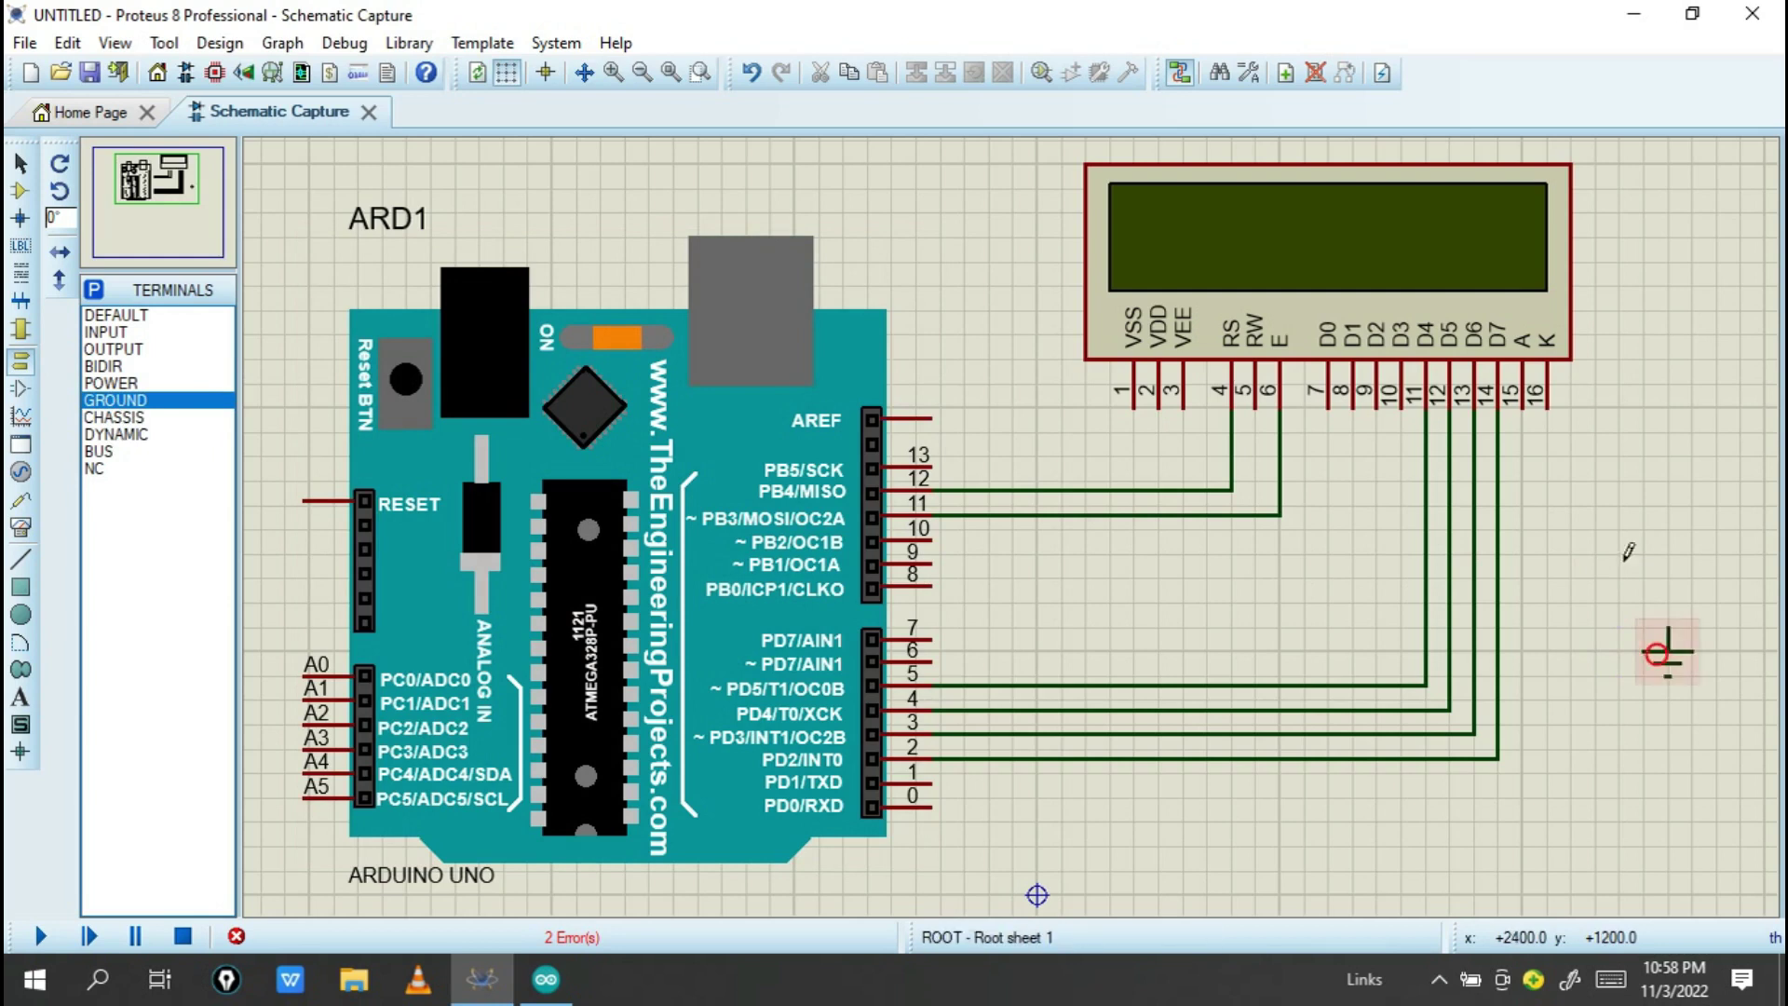
pyautogui.click(1552, 410)
pyautogui.click(1668, 628)
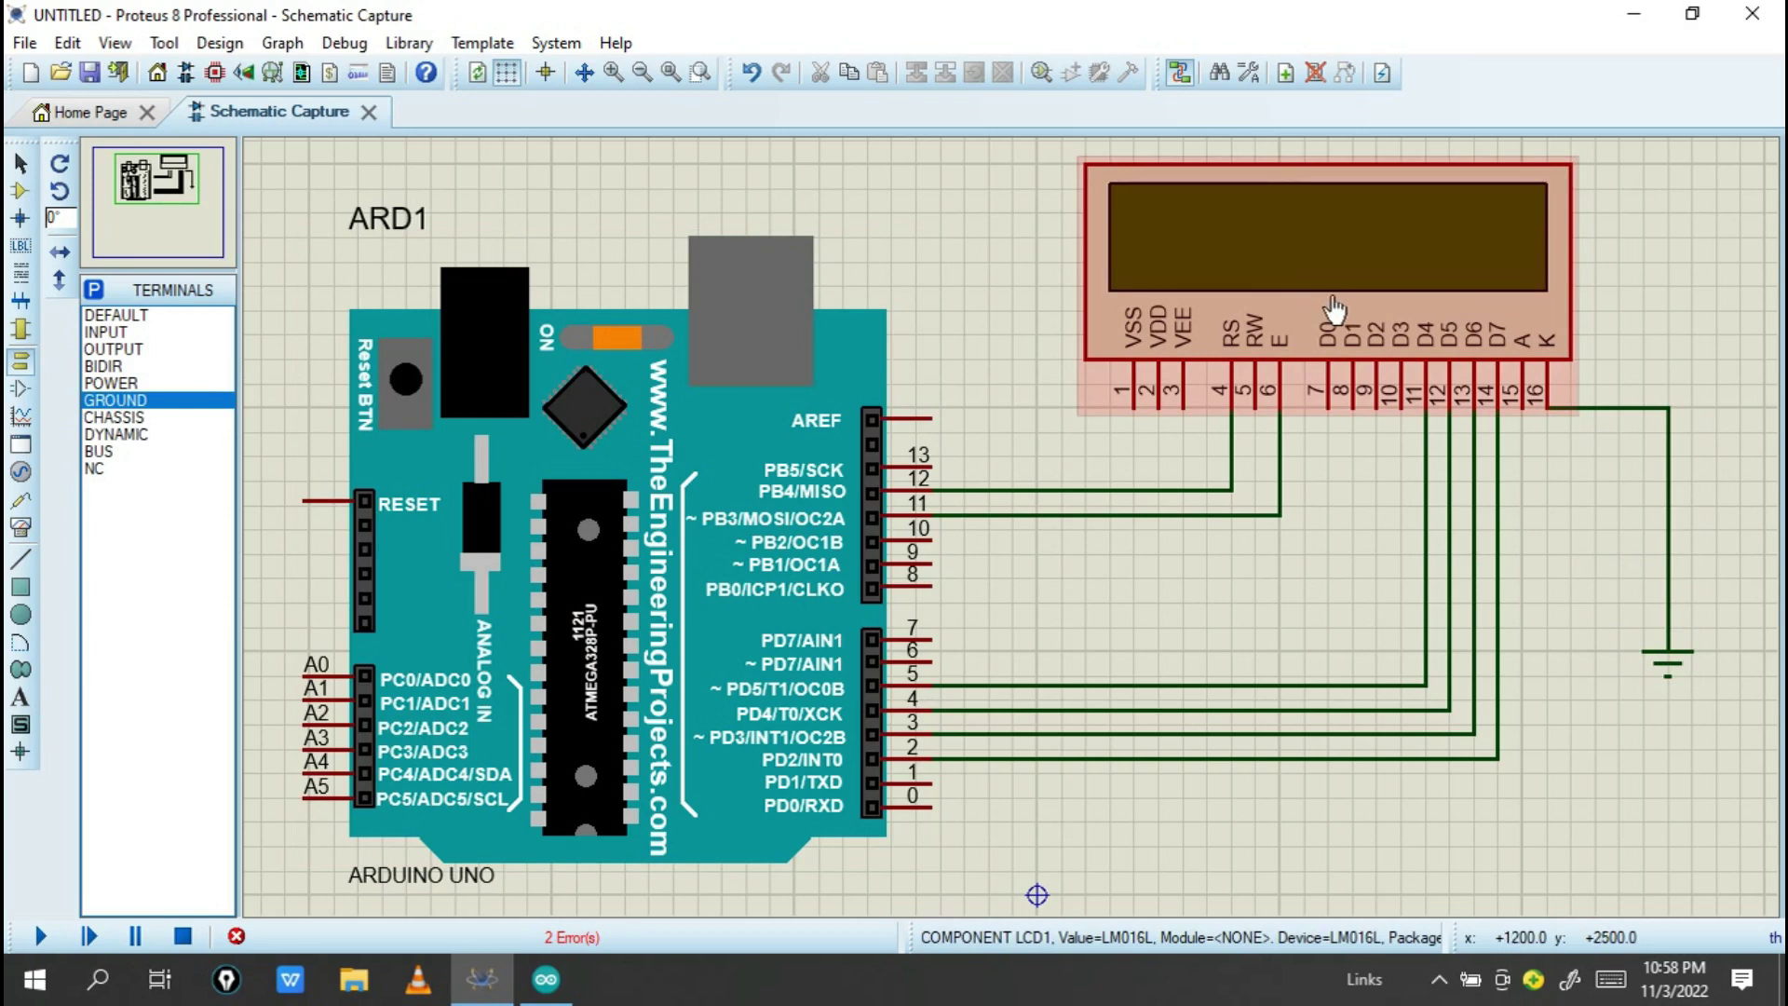
# Place a vertical RES resistor wired to the LCD's A pin and set its value to 320.
pyautogui.click(19, 190)
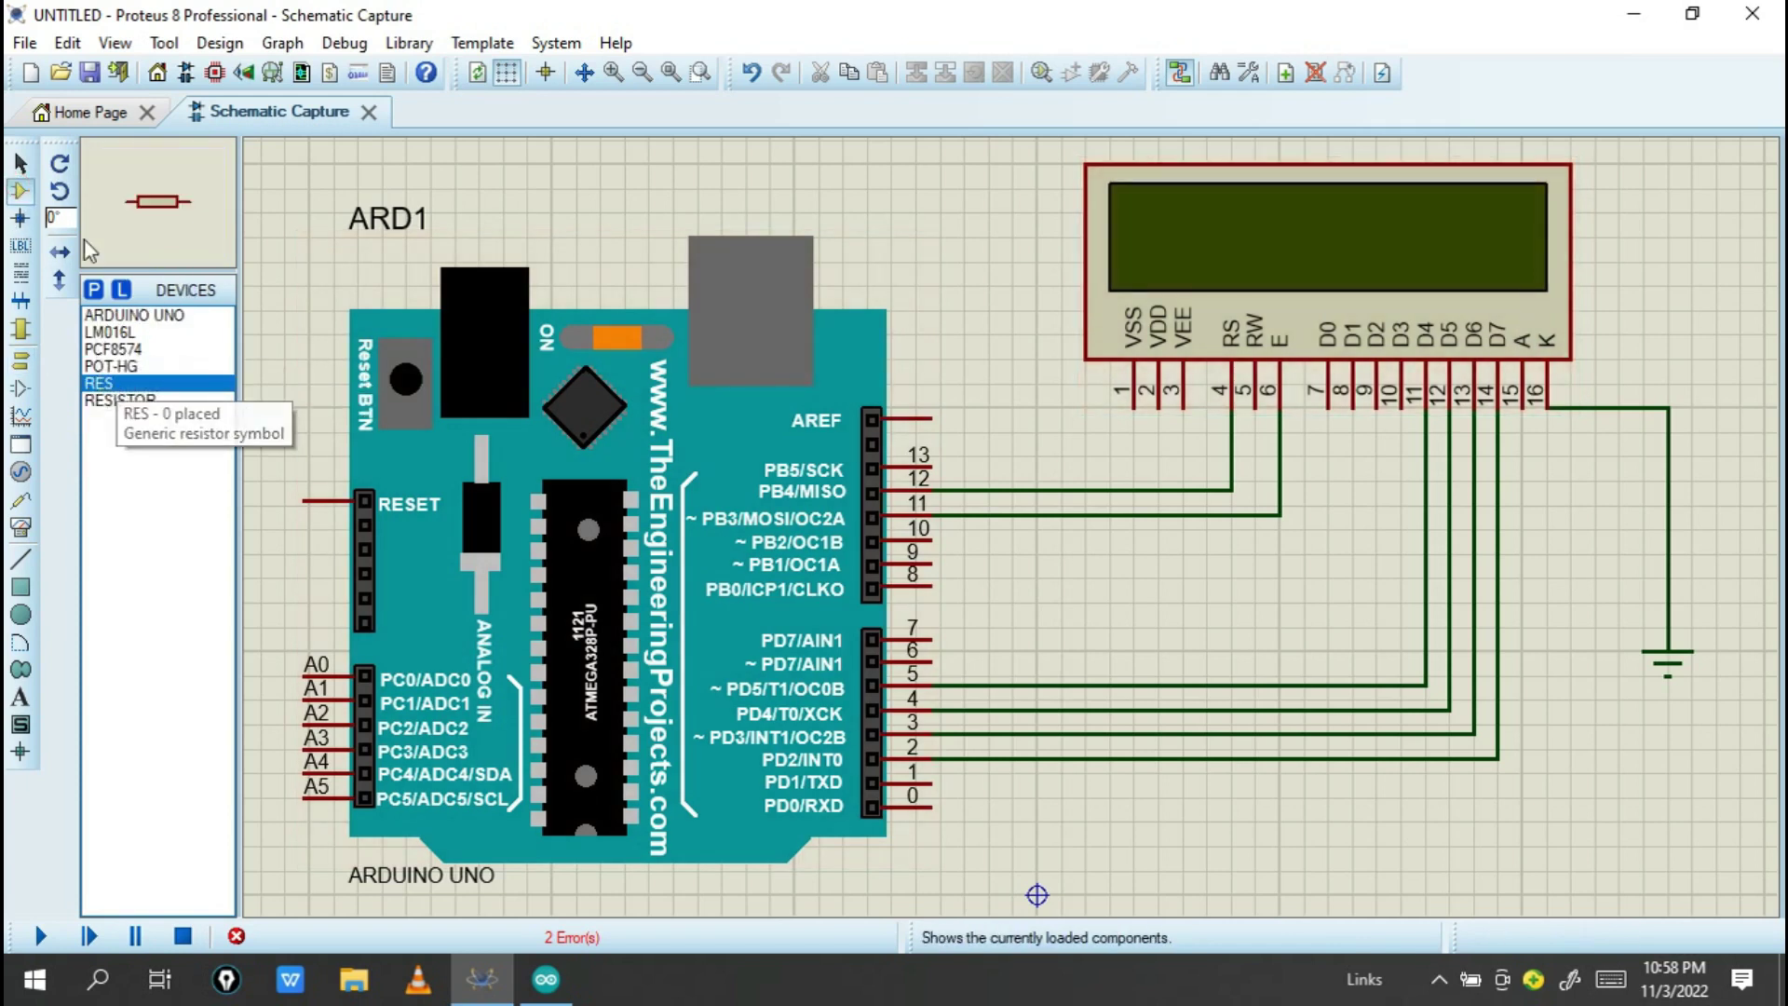
pyautogui.click(57, 190)
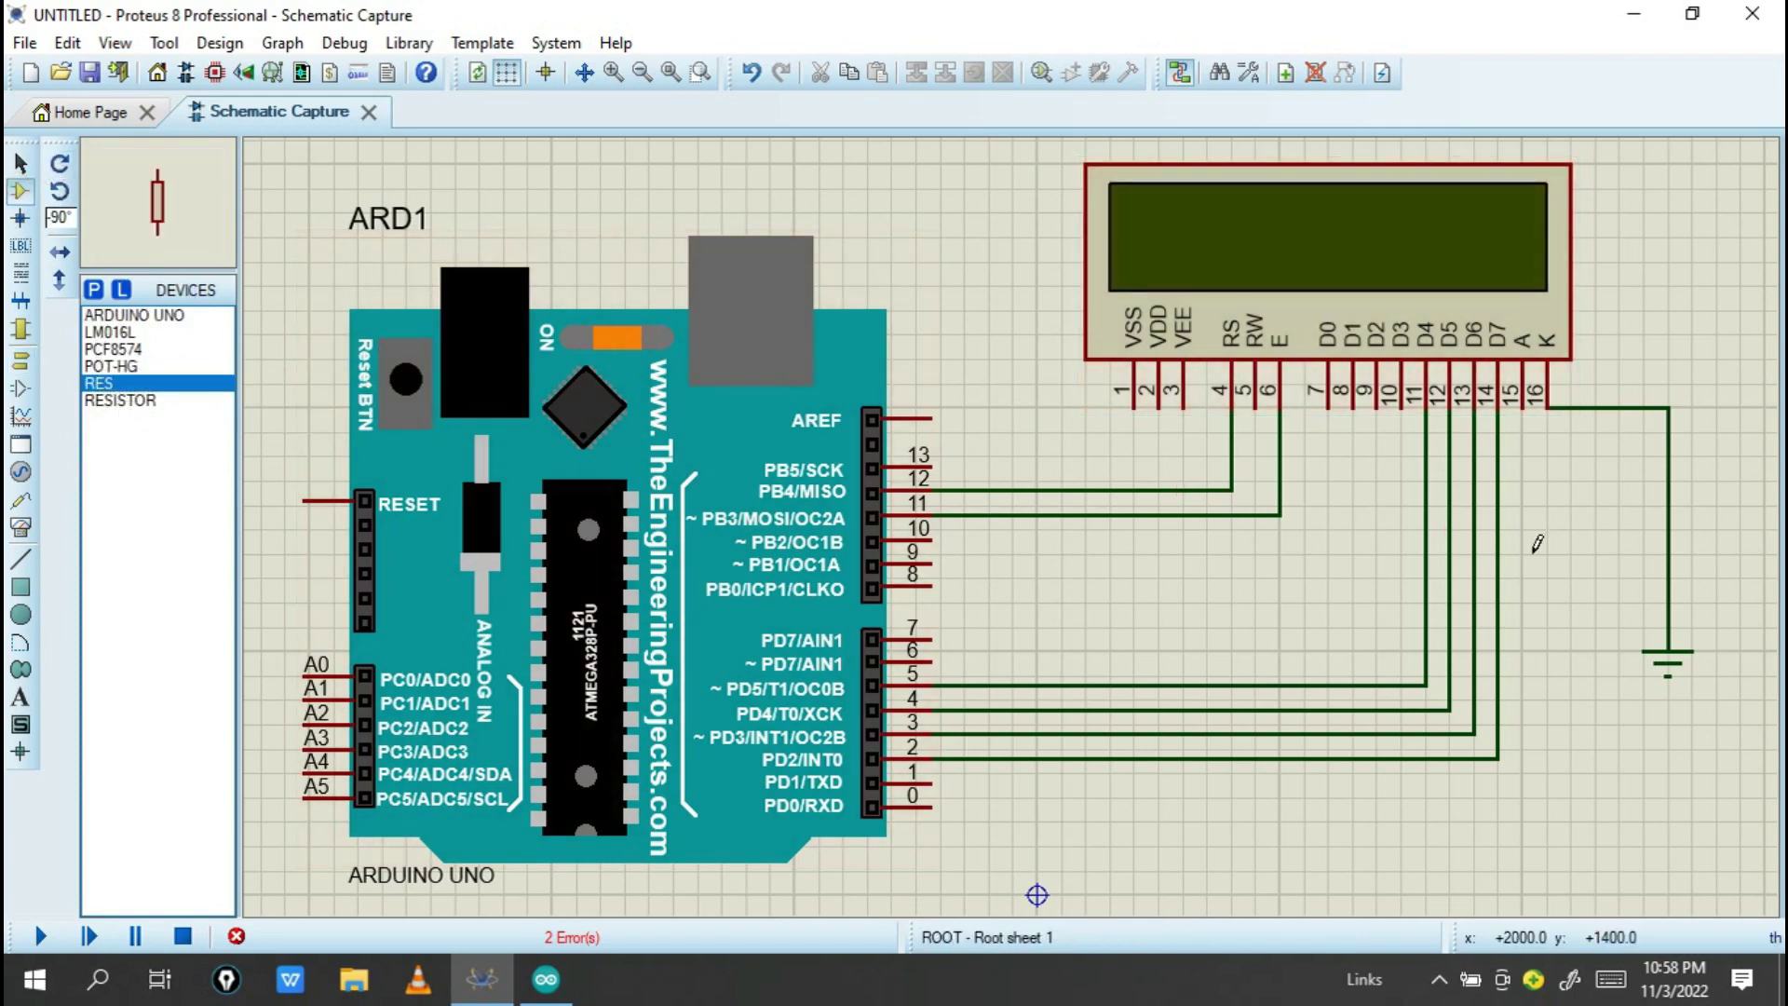
pyautogui.click(1524, 522)
pyautogui.click(1521, 415)
pyautogui.click(1524, 492)
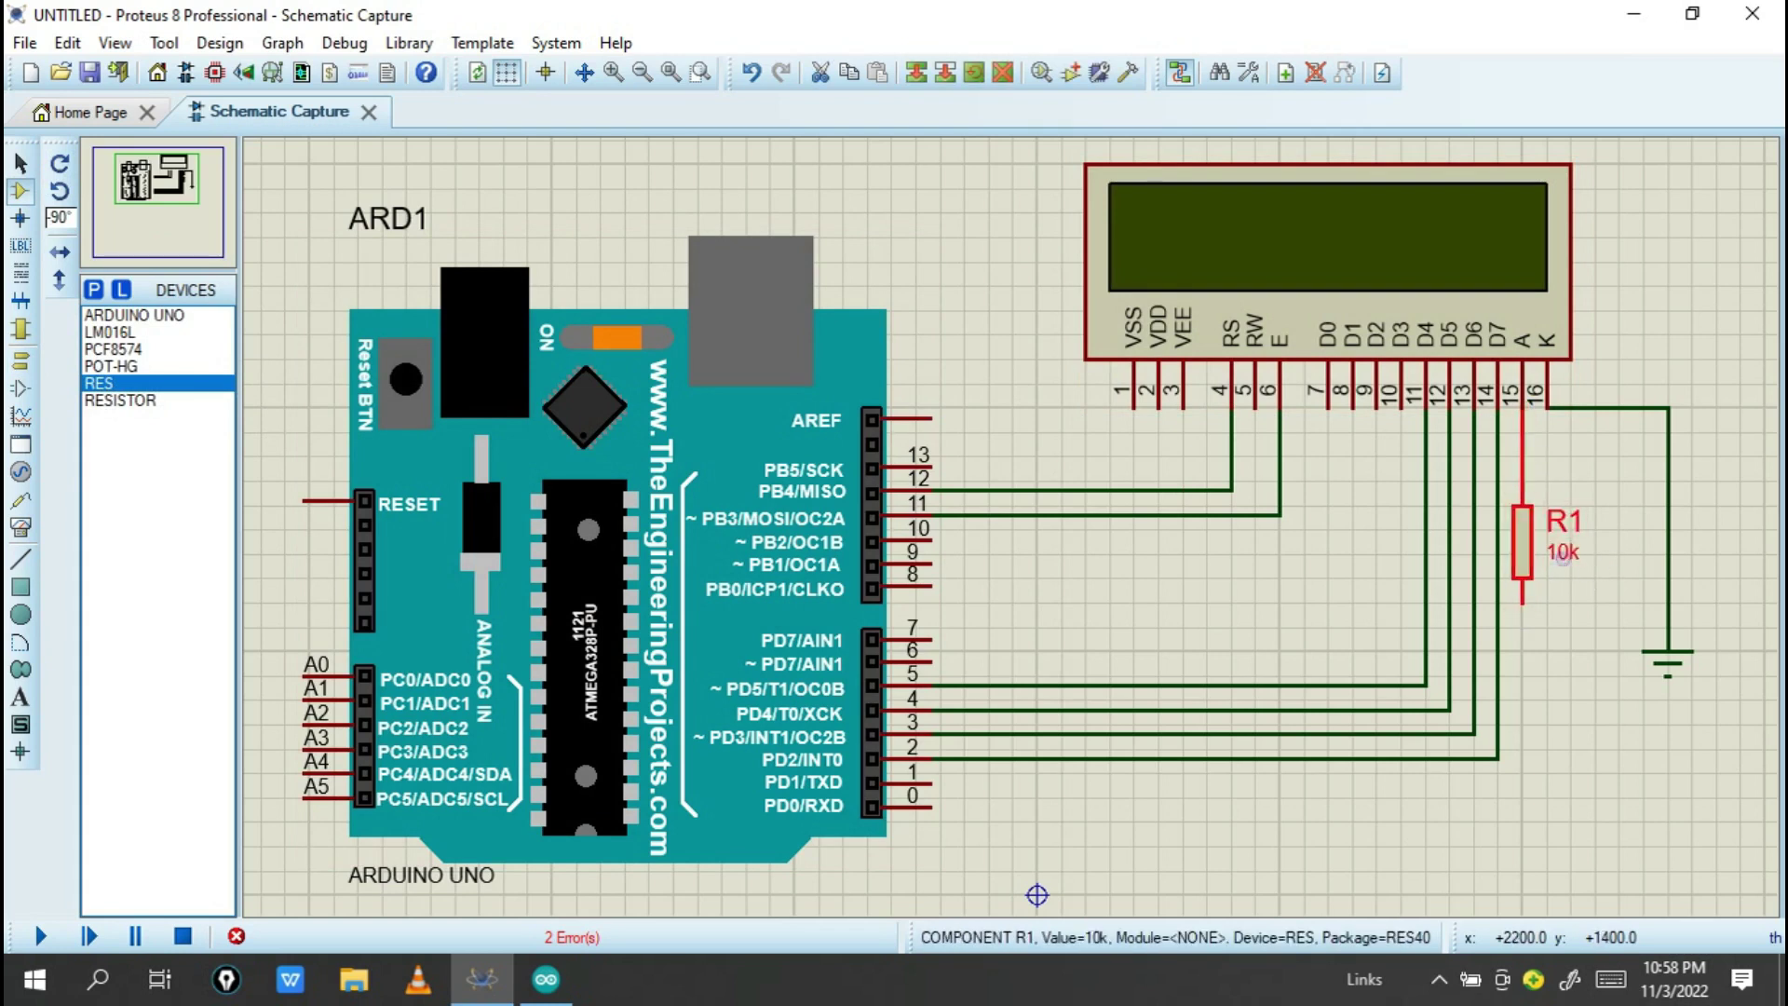
pyautogui.doubleClick(1564, 555)
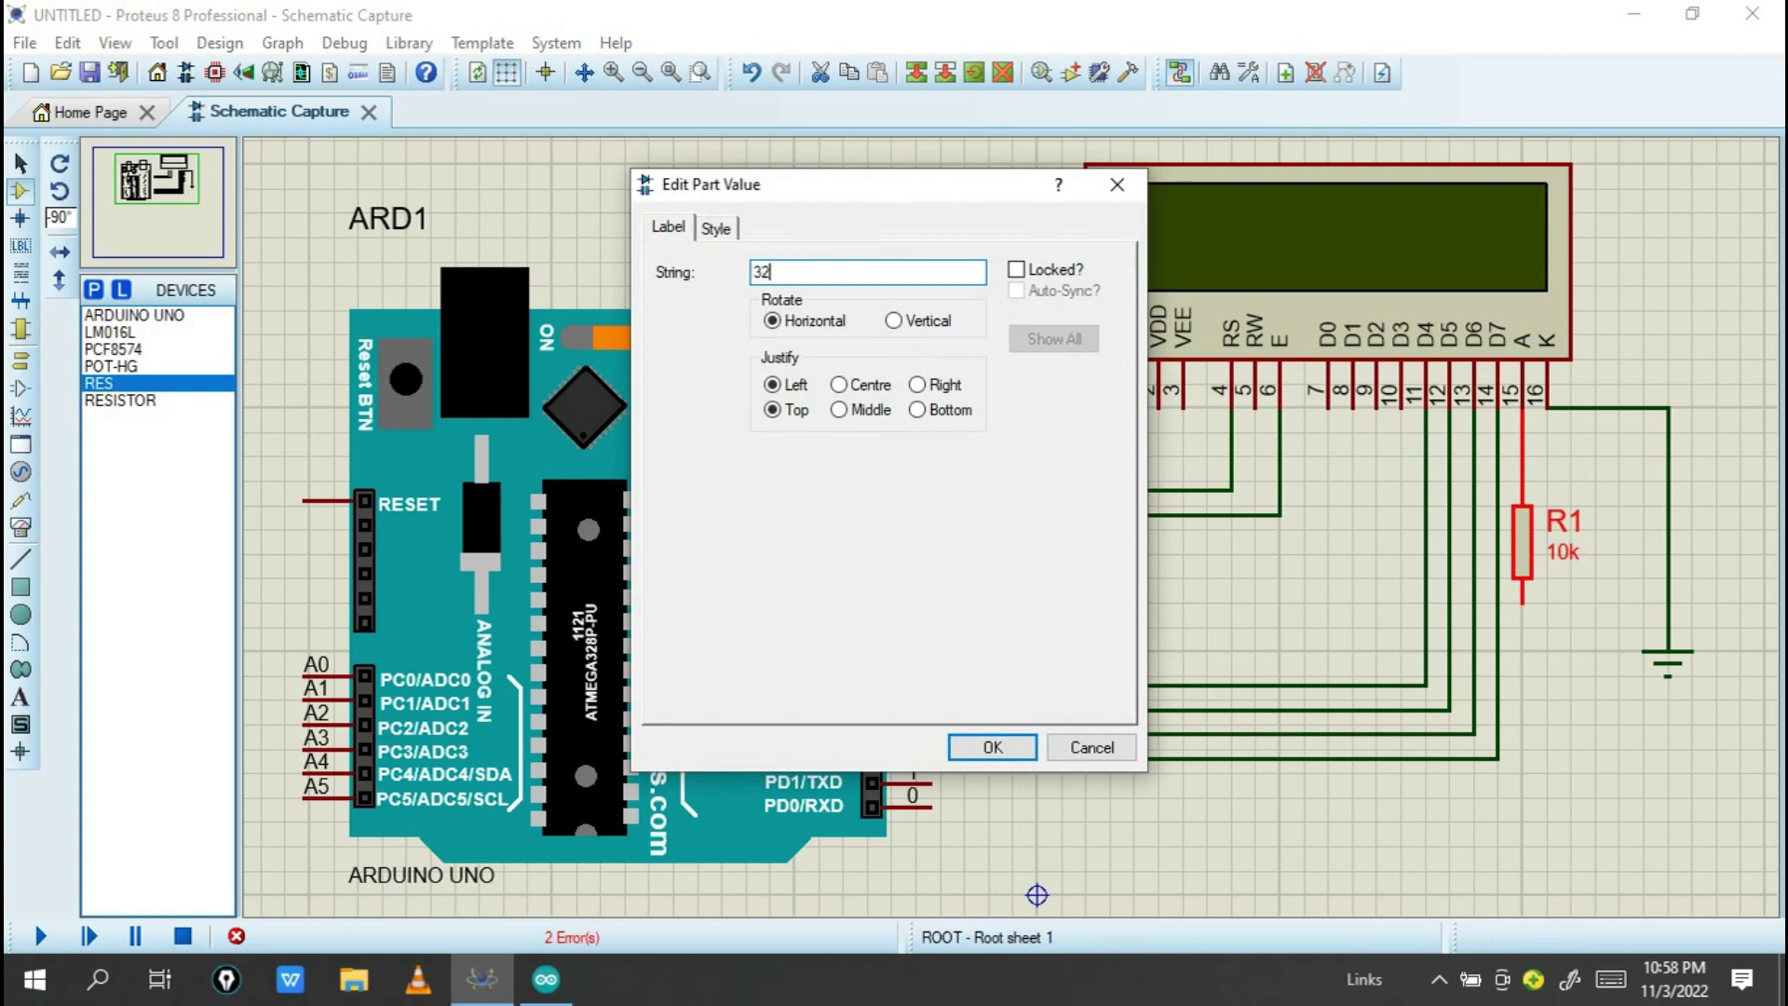
pyautogui.press('Return')
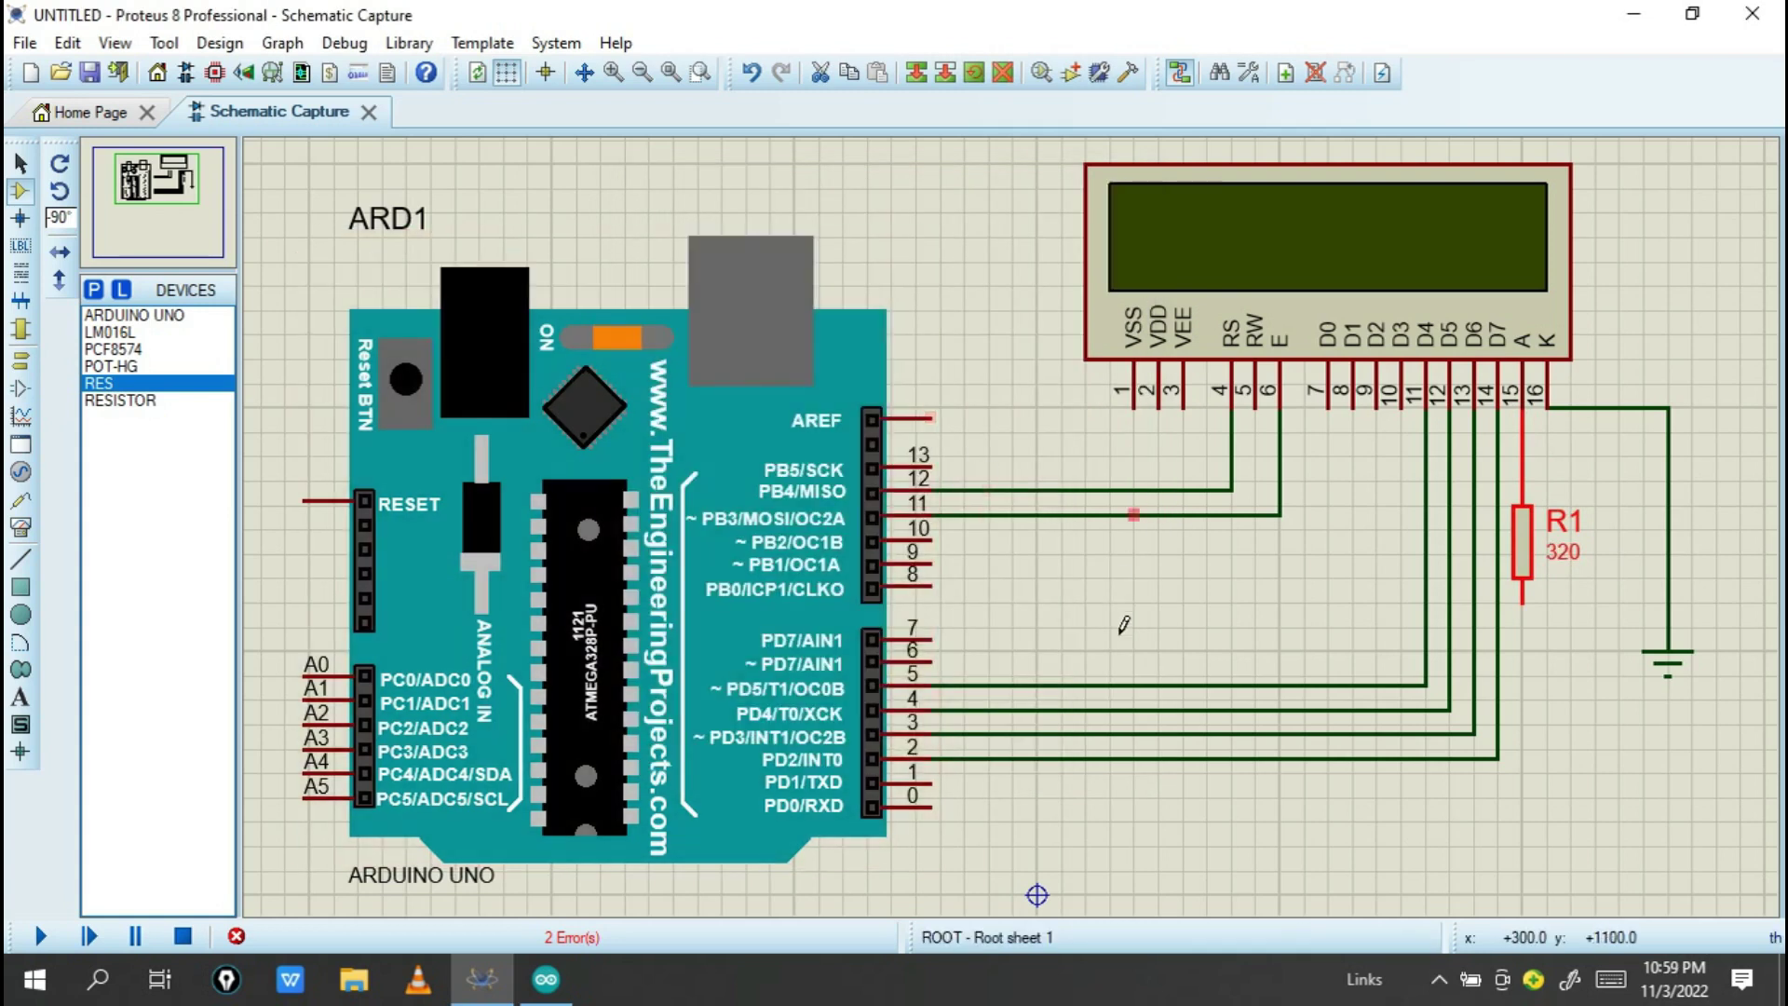
# Place a POWER terminal beside the 320 resistor and wire it to the resistor's lower end.
pyautogui.click(20, 361)
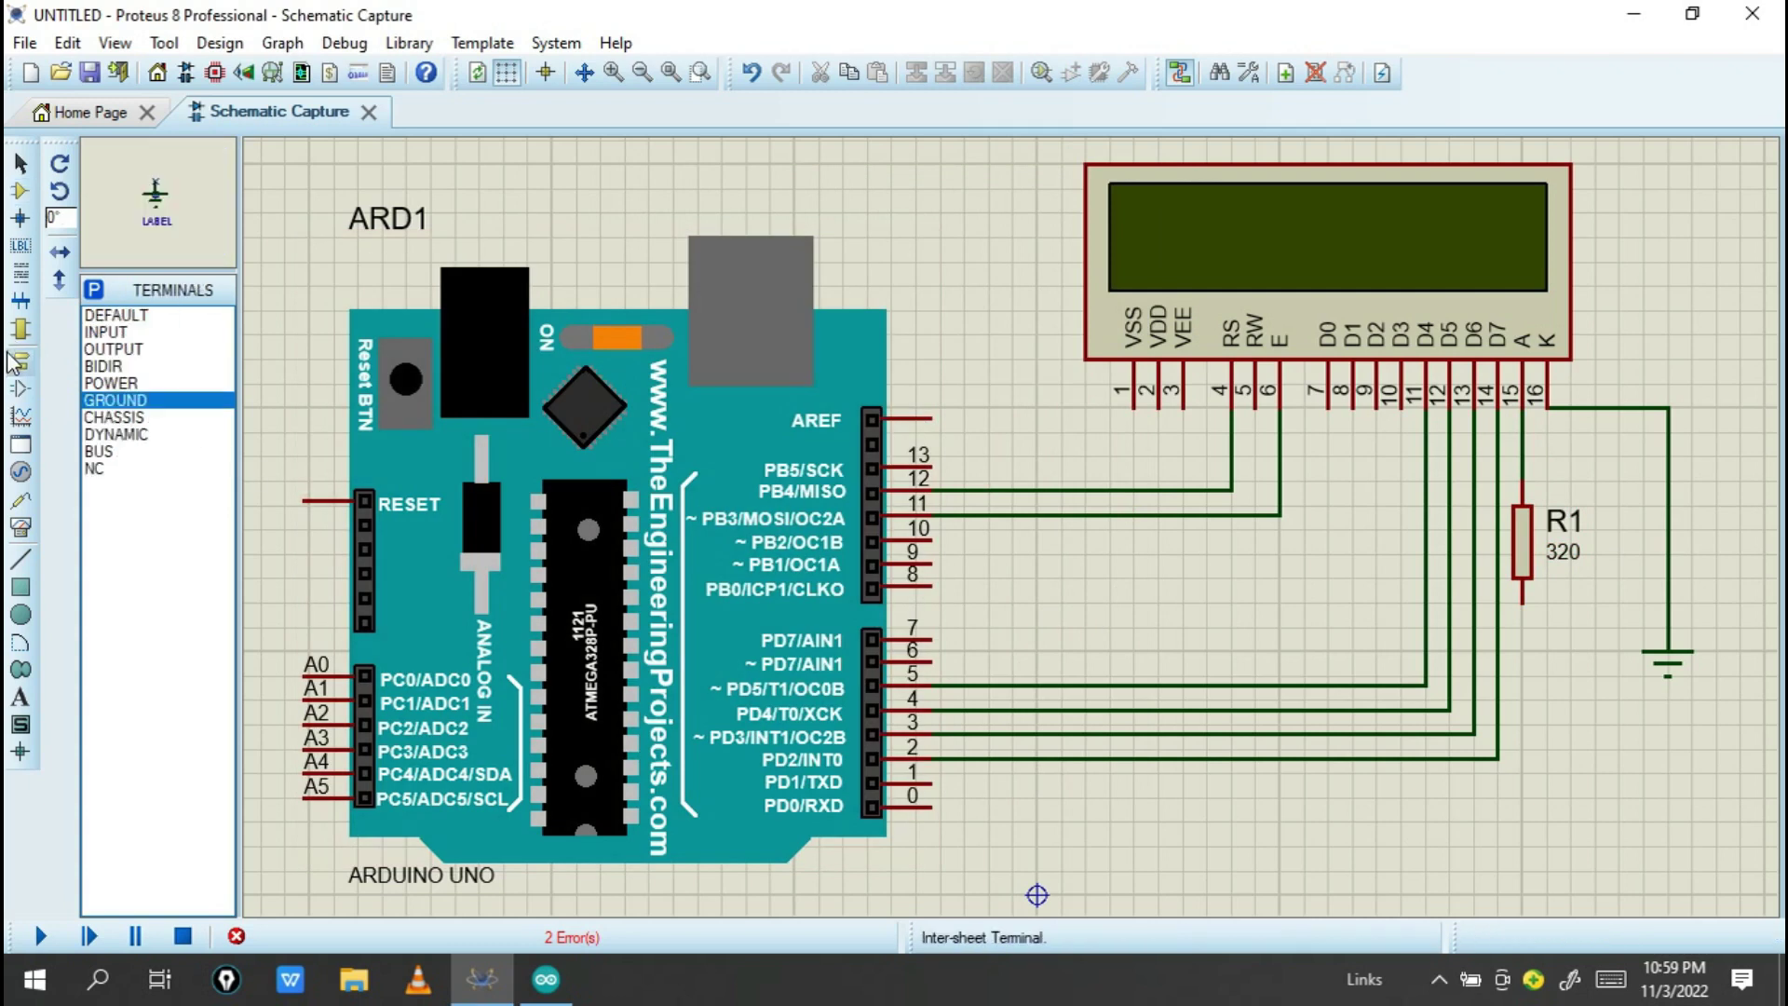
pyautogui.click(112, 383)
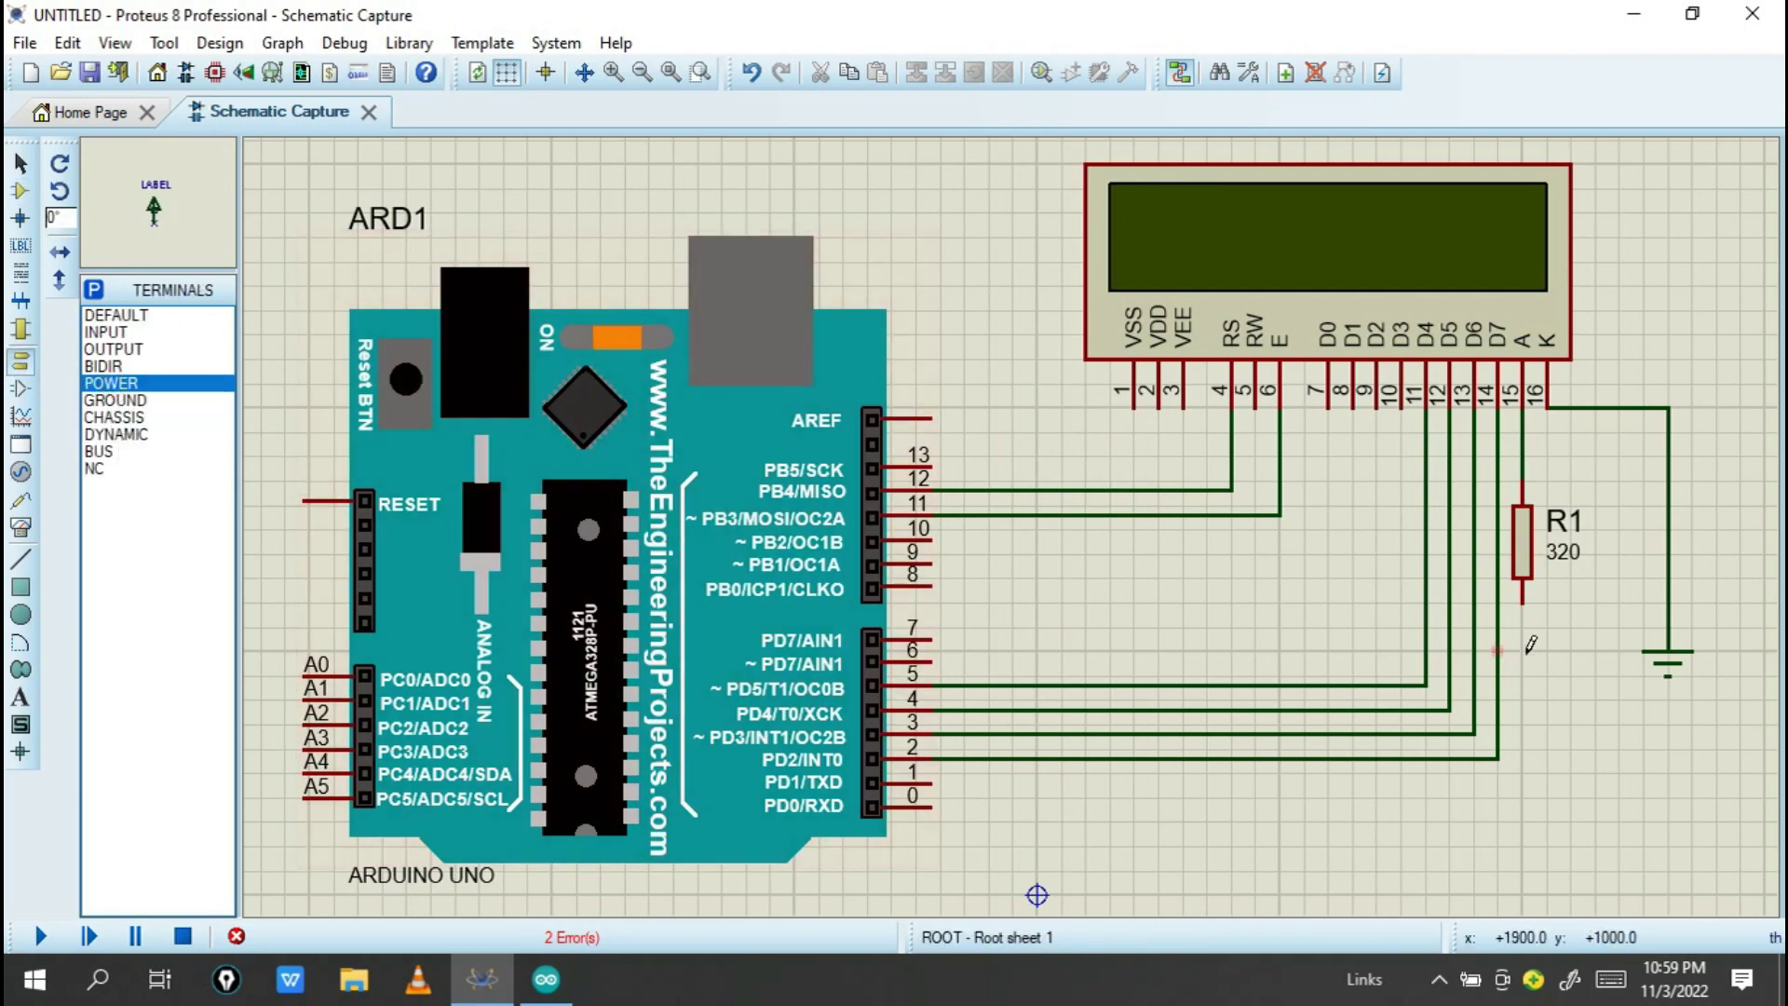
pyautogui.click(1618, 571)
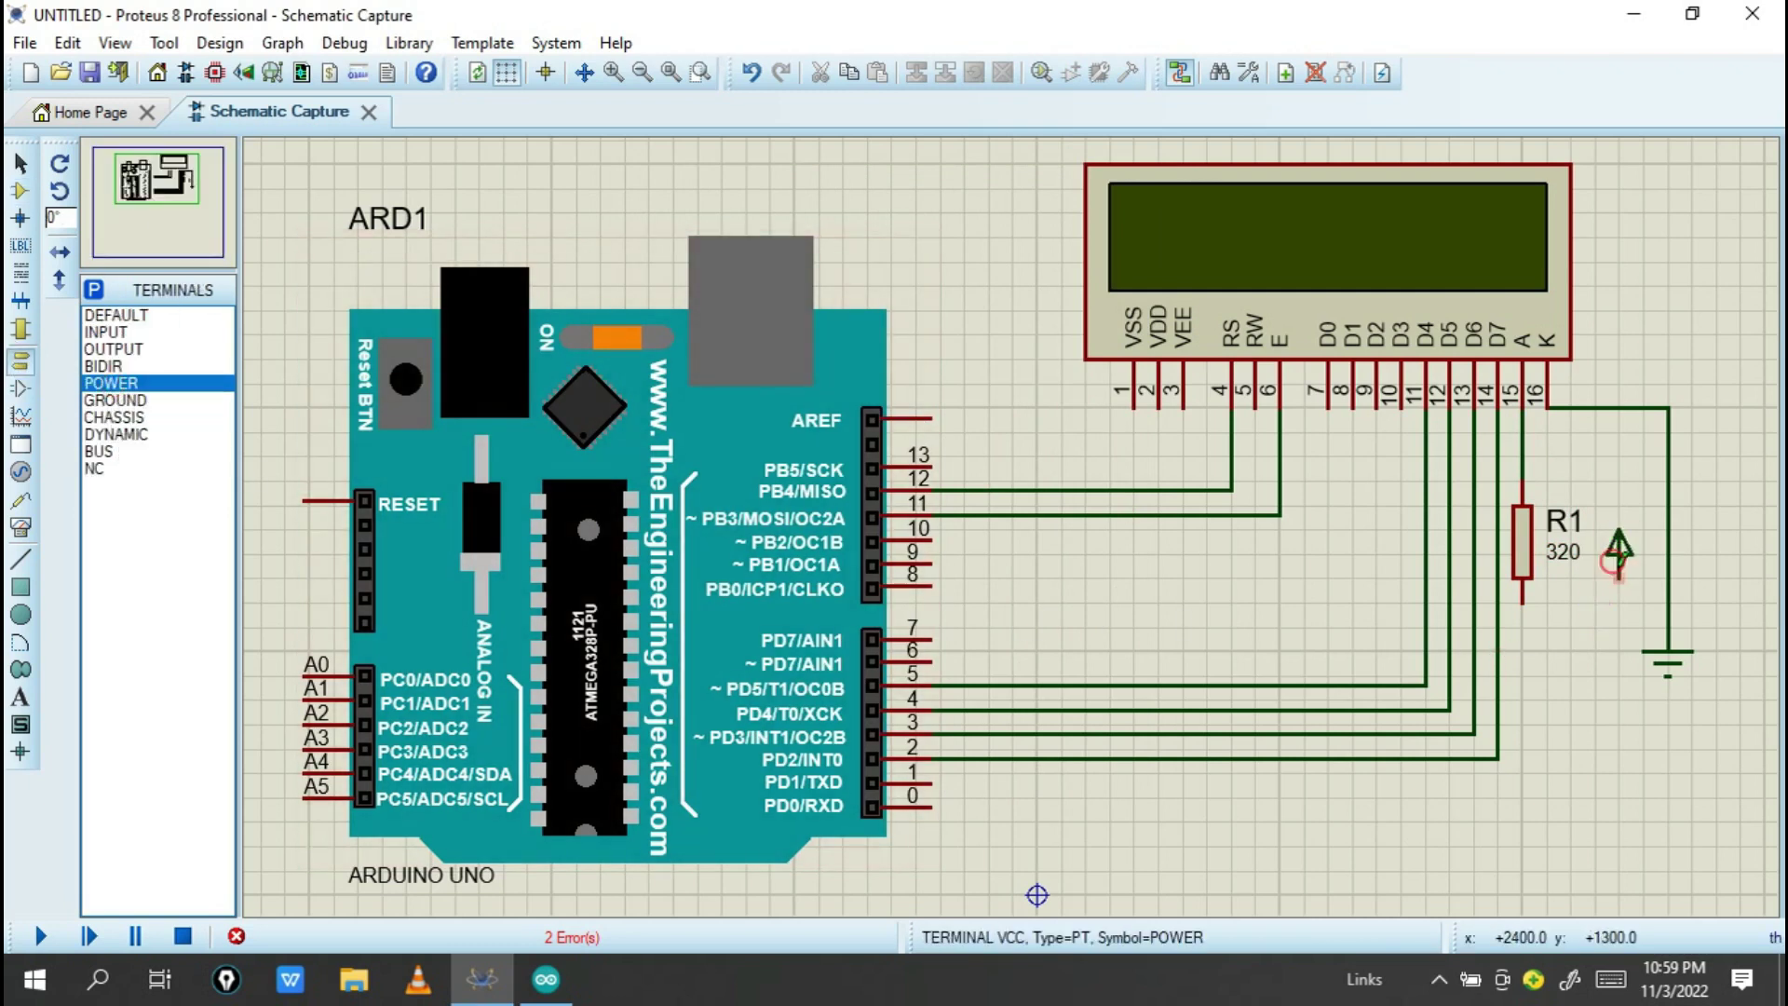
pyautogui.click(1619, 571)
pyautogui.click(1525, 604)
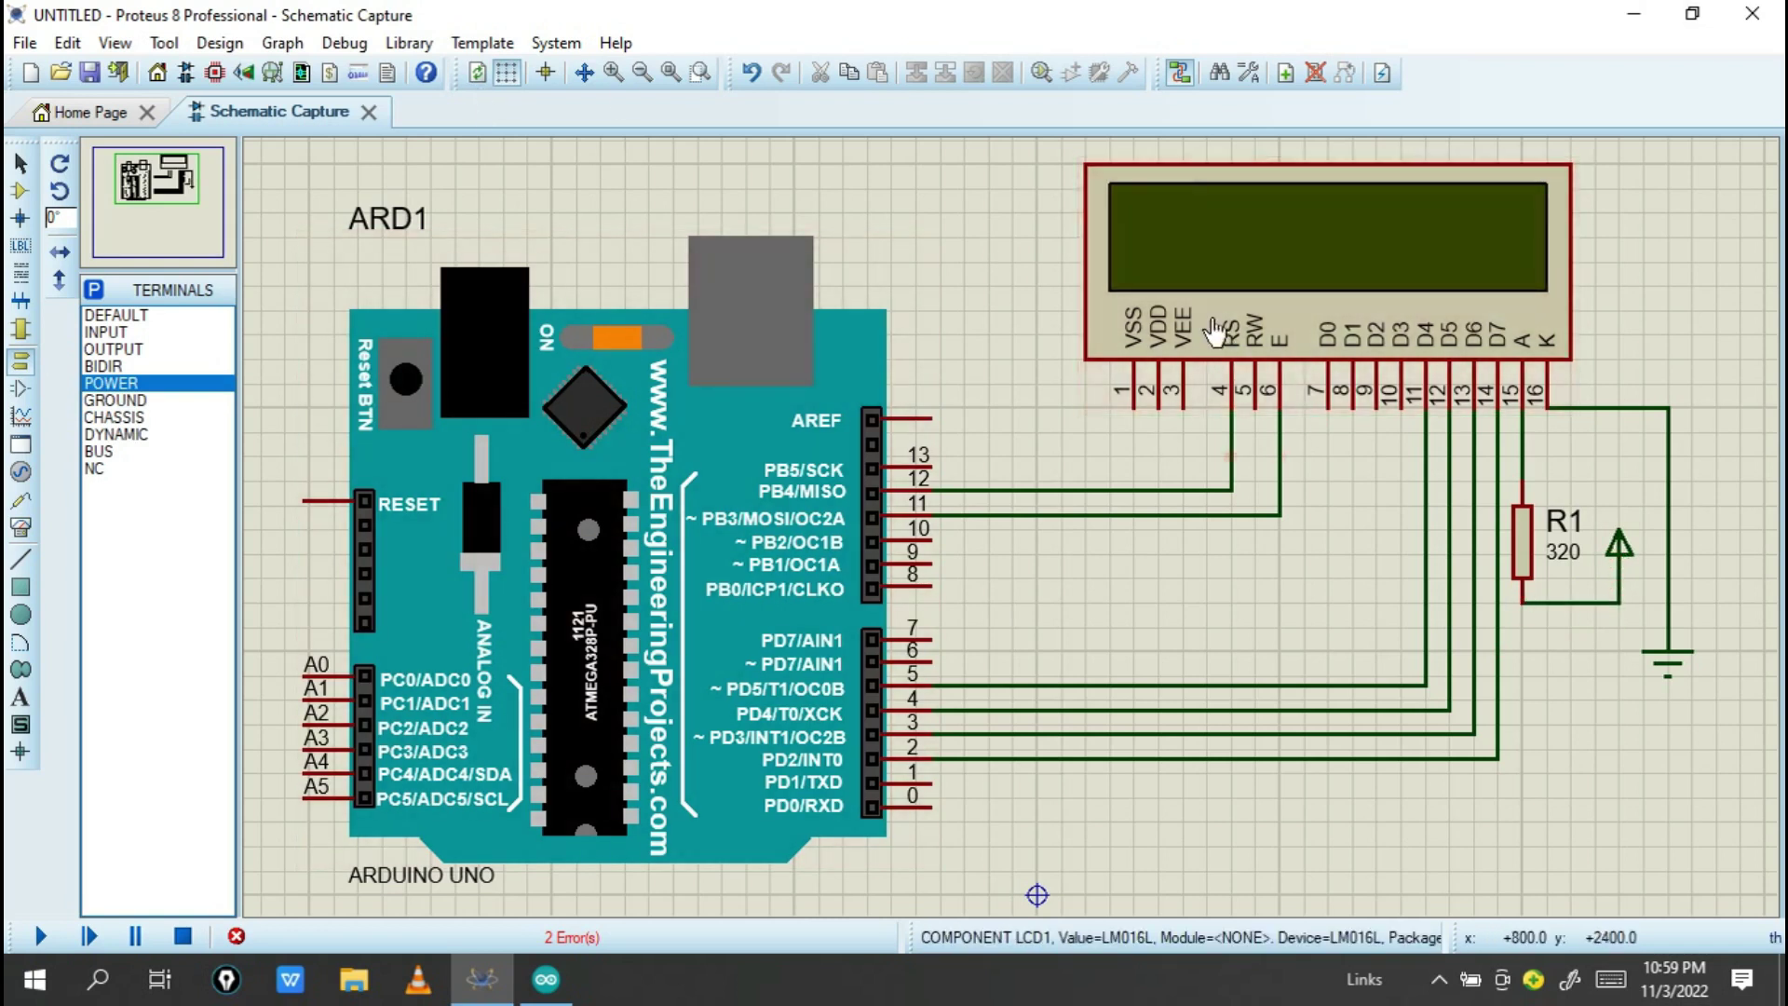
# Place a GROUND terminal below the LCD's RW pin and wire both the RW and VSS pins to it.
pyautogui.click(128, 400)
pyautogui.click(1253, 564)
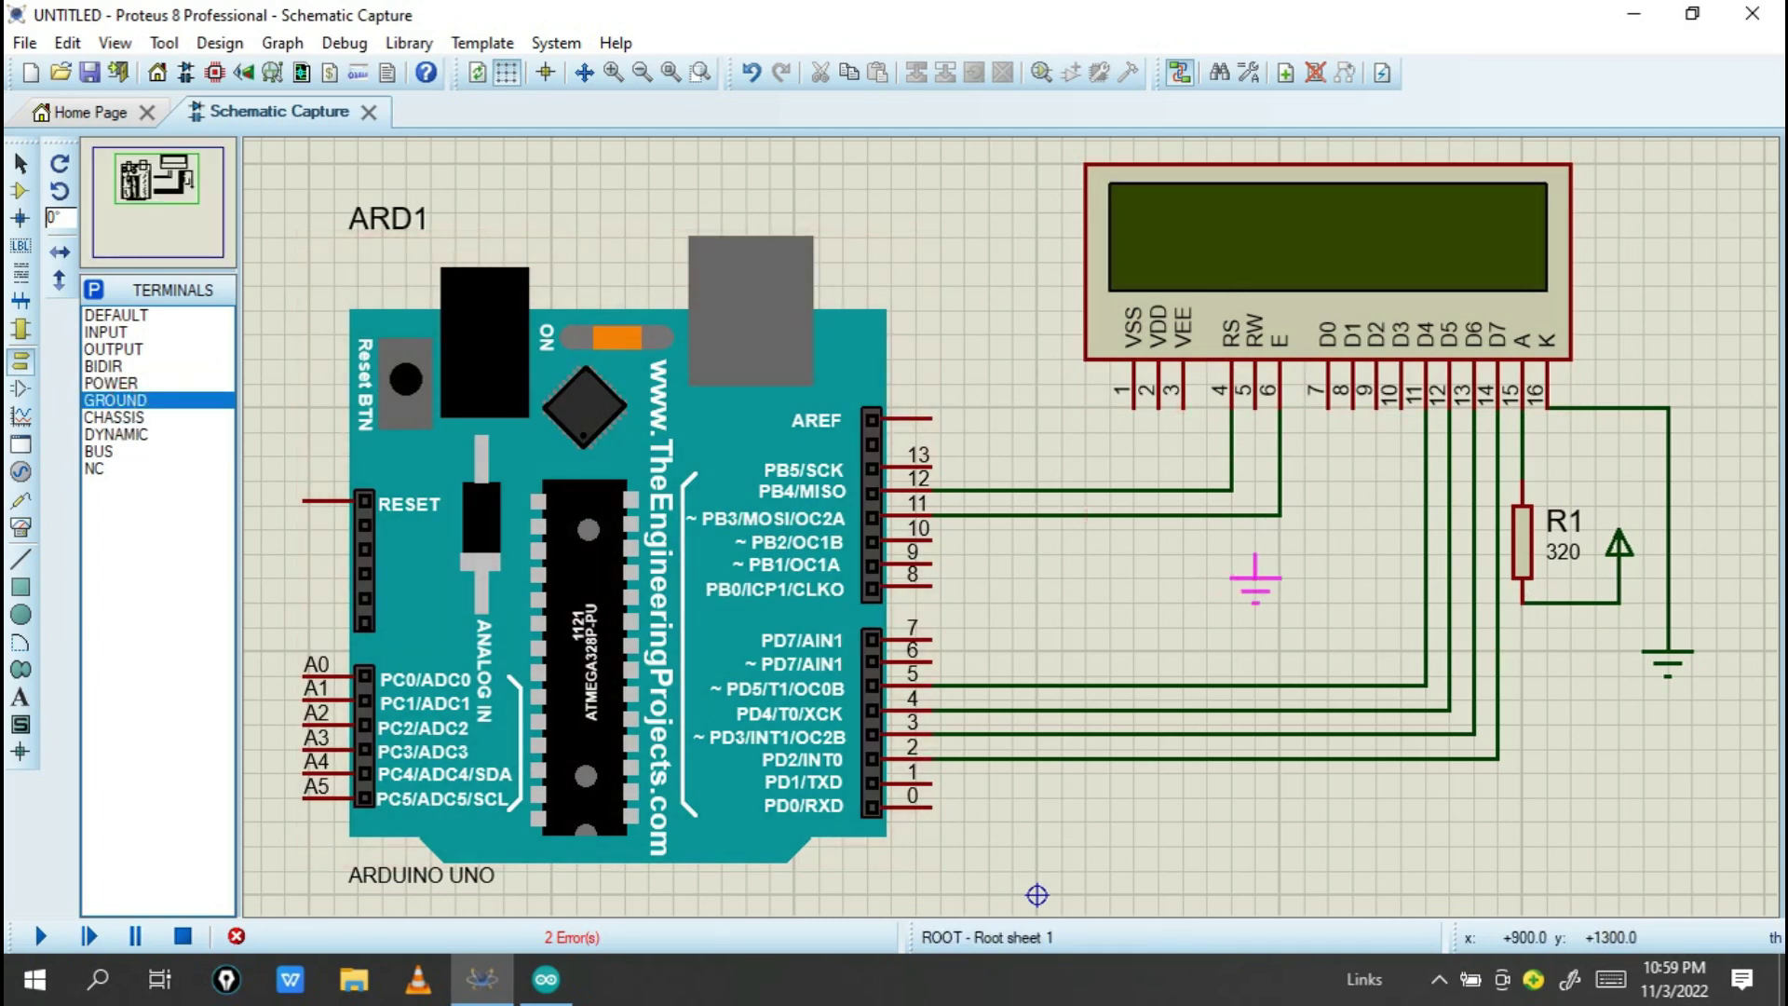
pyautogui.click(1255, 407)
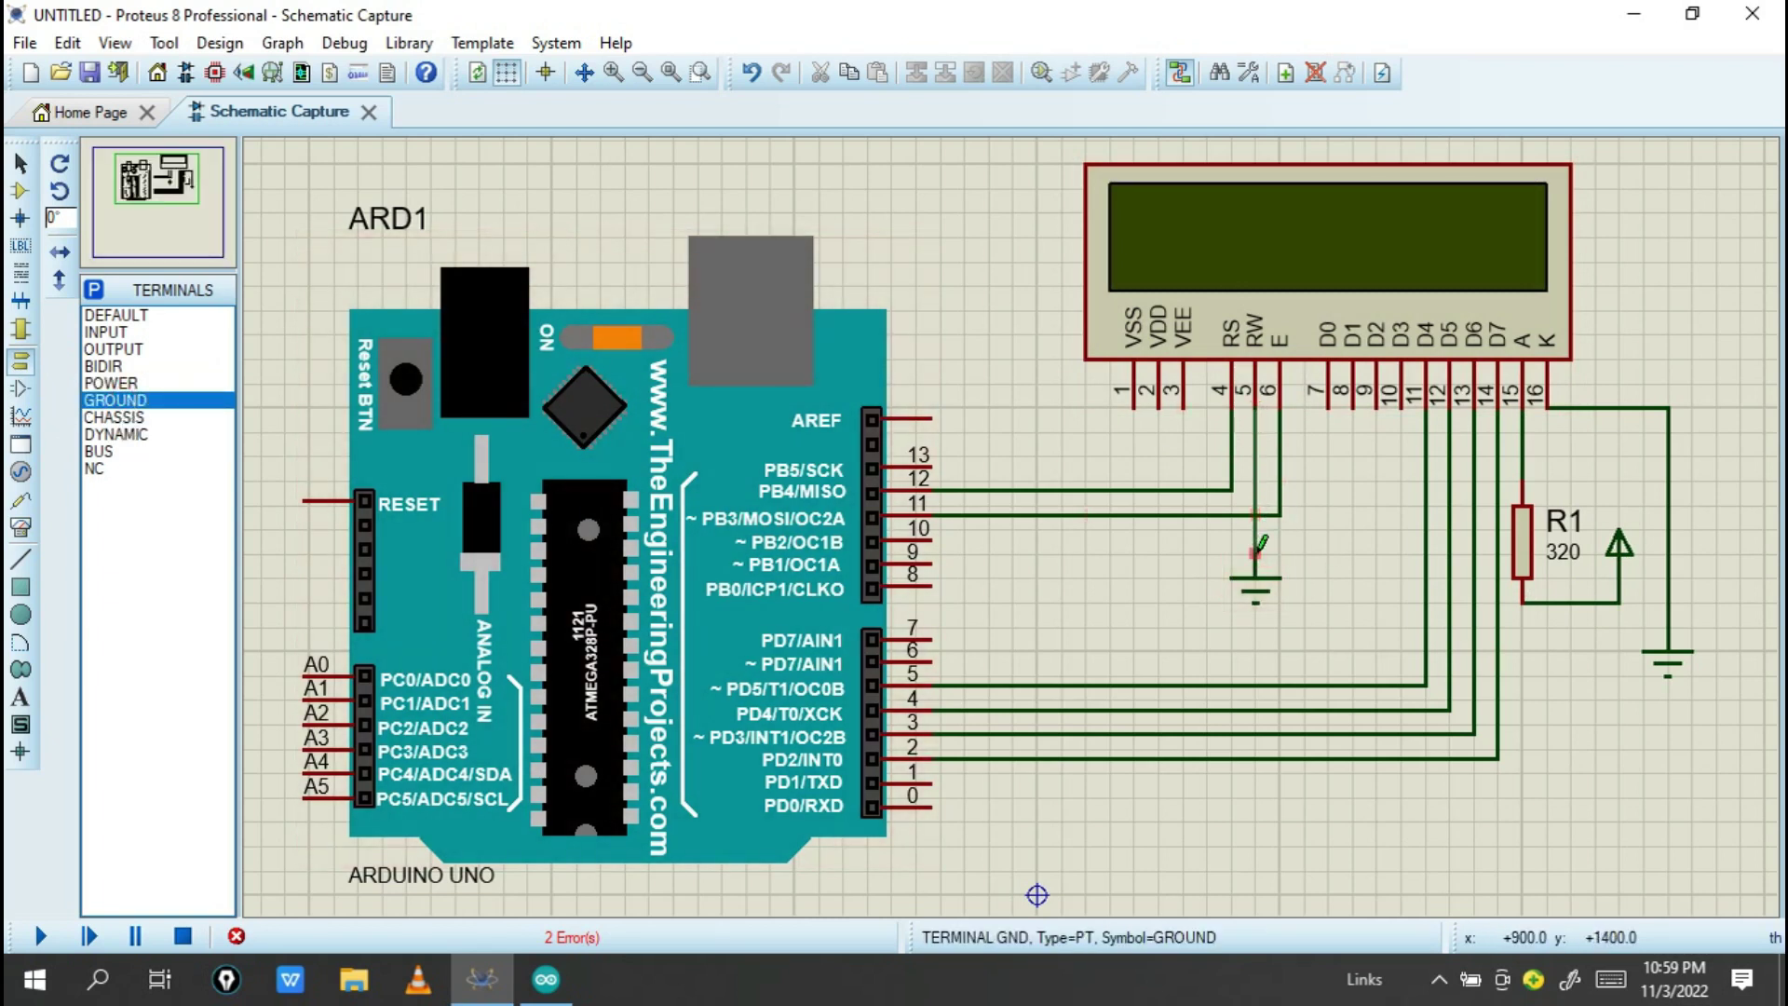
pyautogui.click(1256, 559)
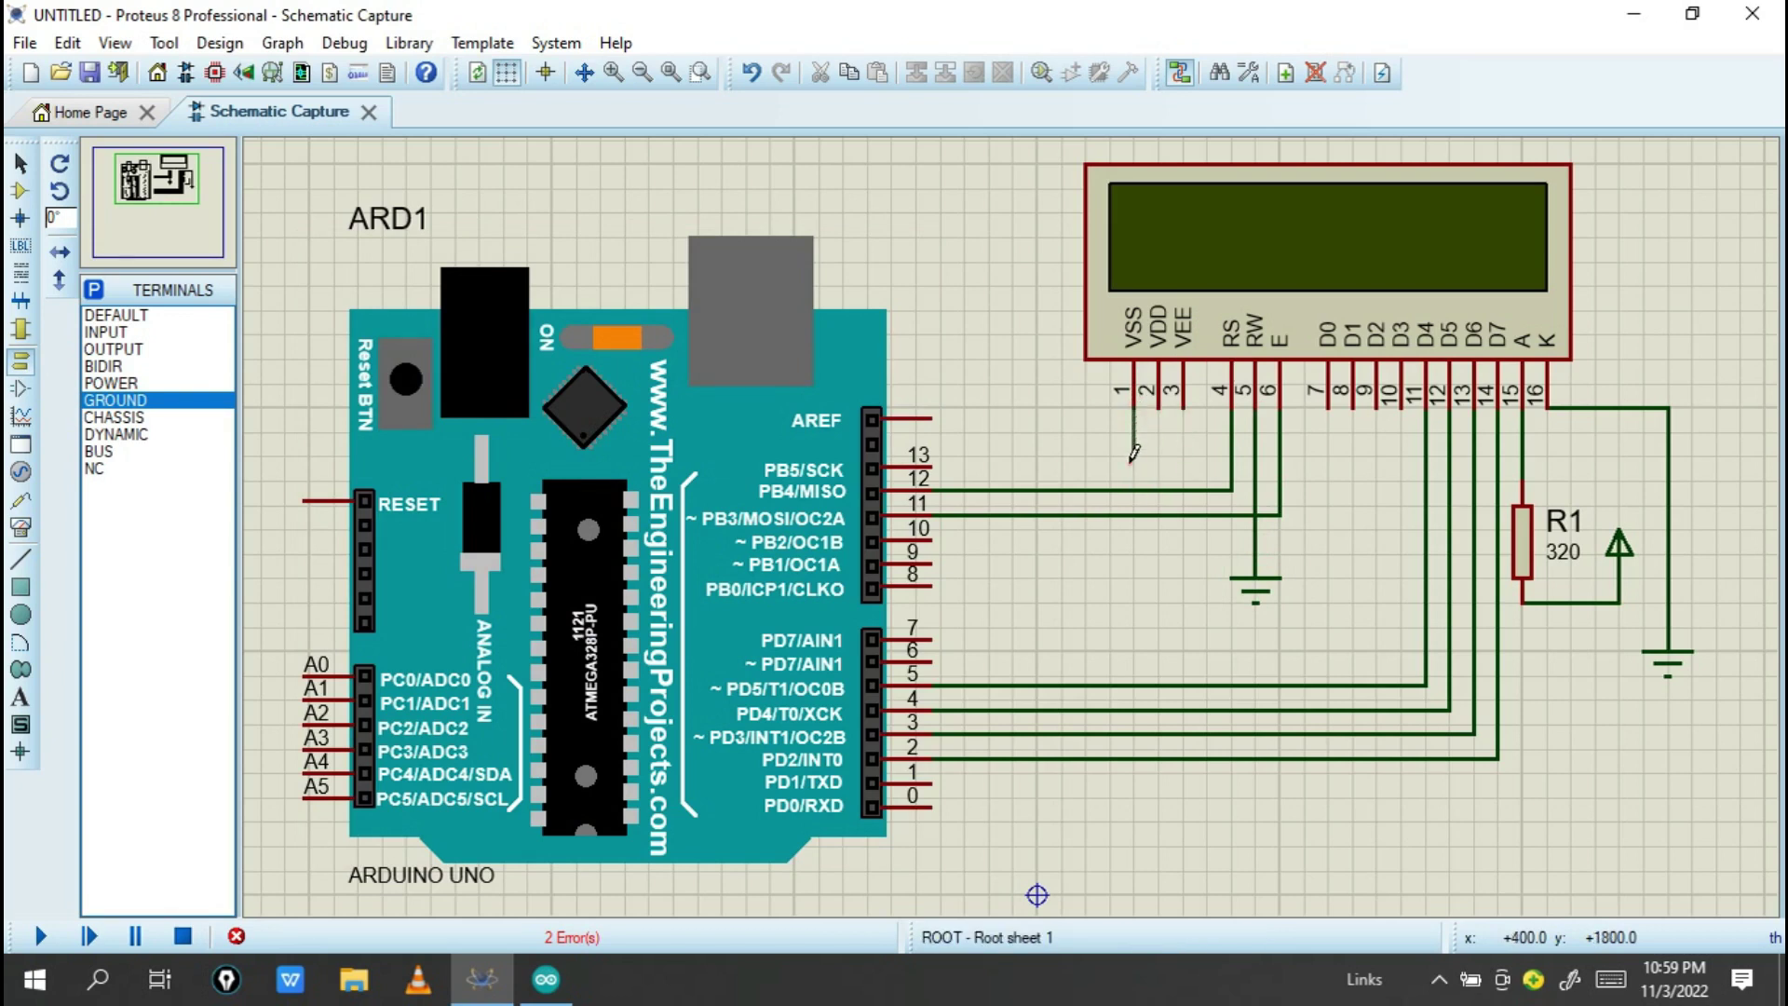
pyautogui.click(1256, 456)
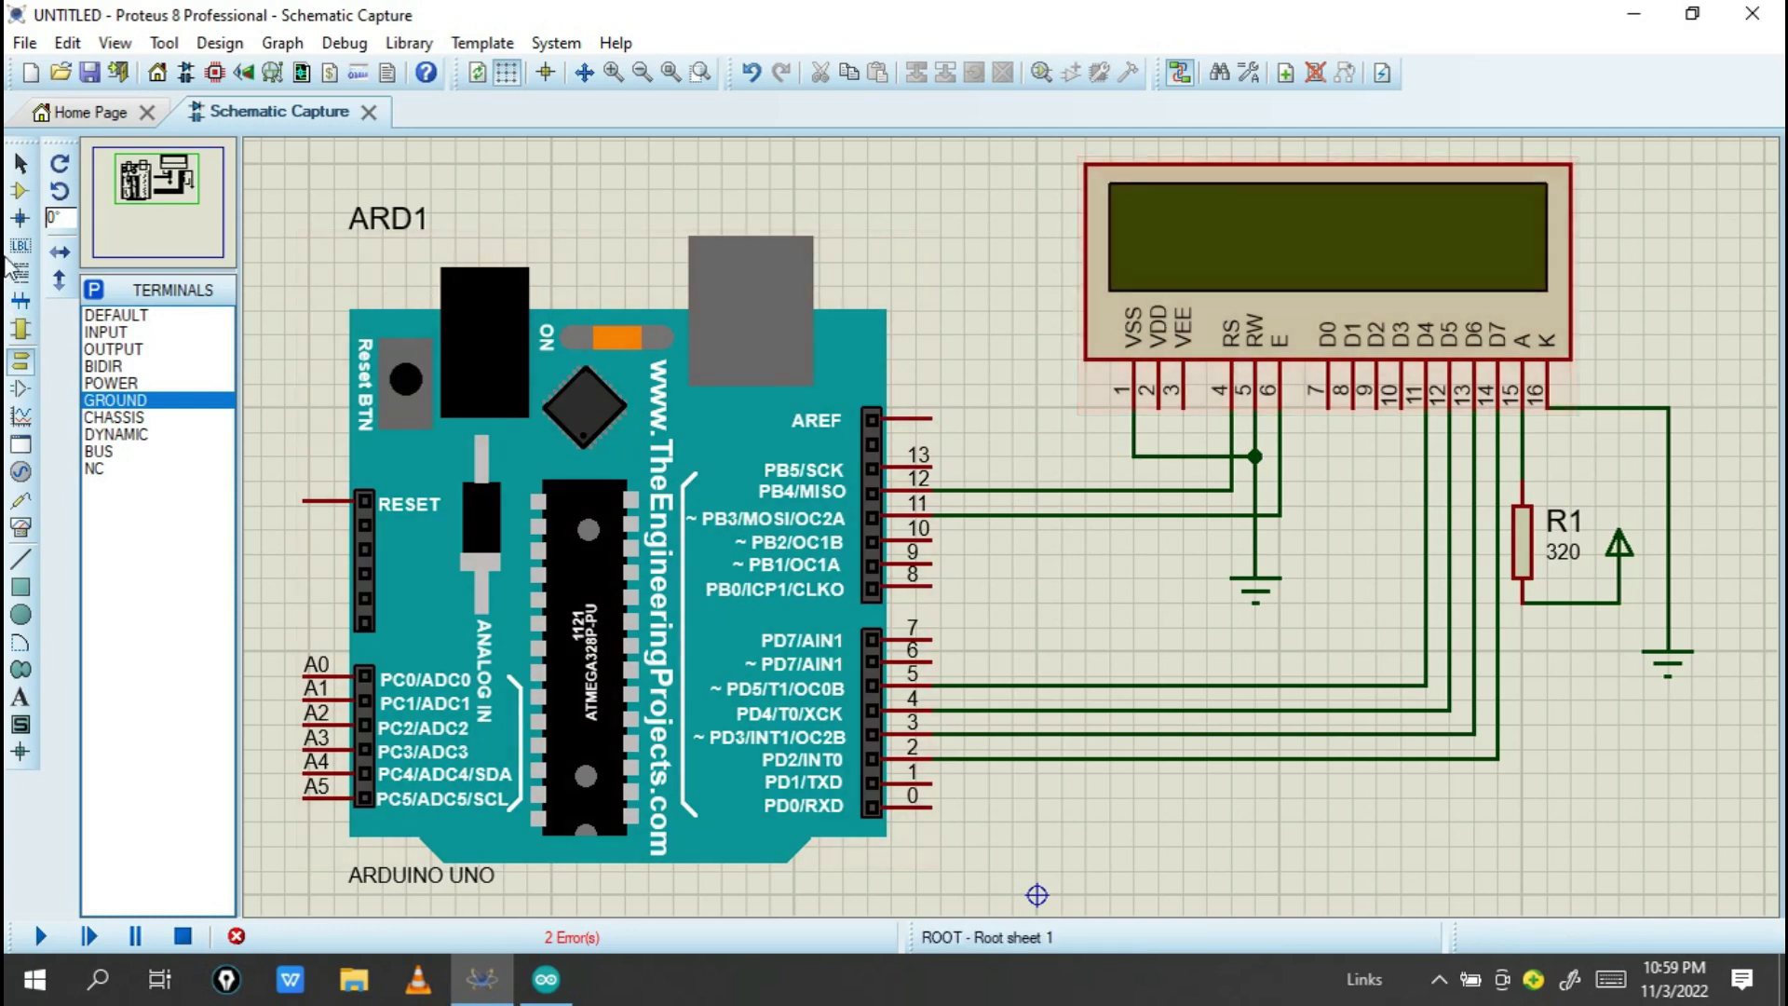
# Place a POT-HG potentiometer between the Arduino and the LCD and wire its wiper, pin 2, to the LCD's VDD pin.
pyautogui.click(19, 193)
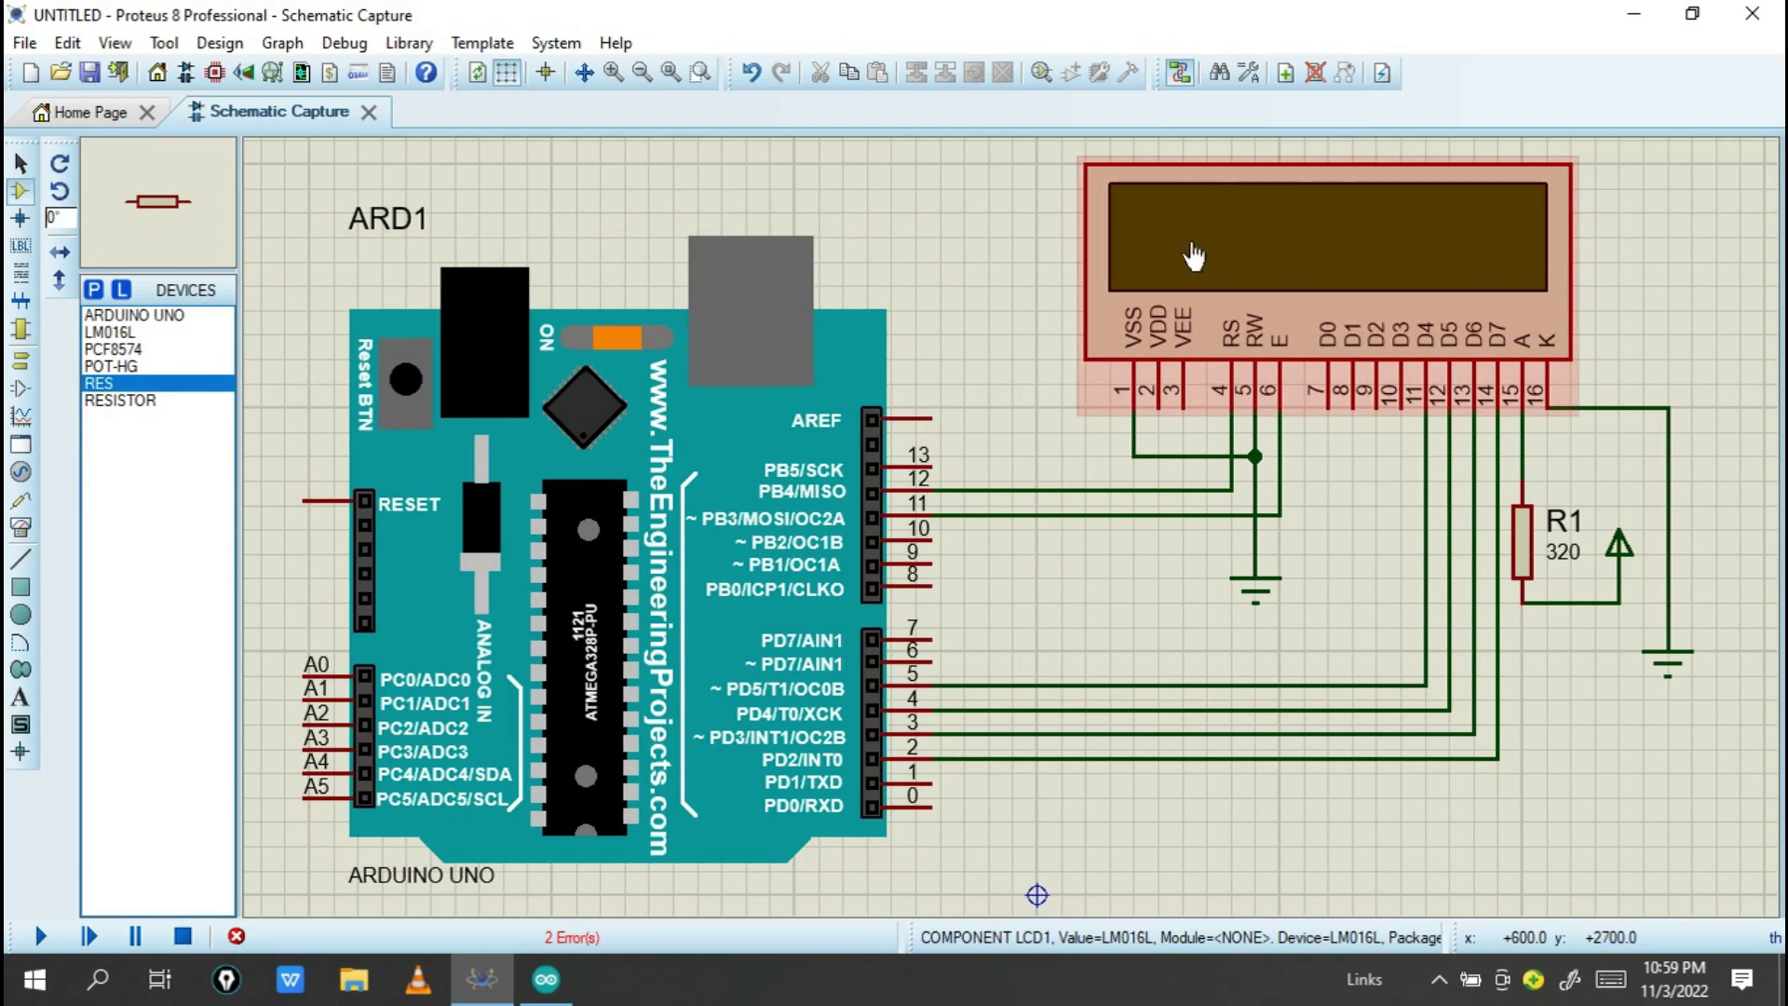
pyautogui.click(106, 366)
pyautogui.click(1006, 419)
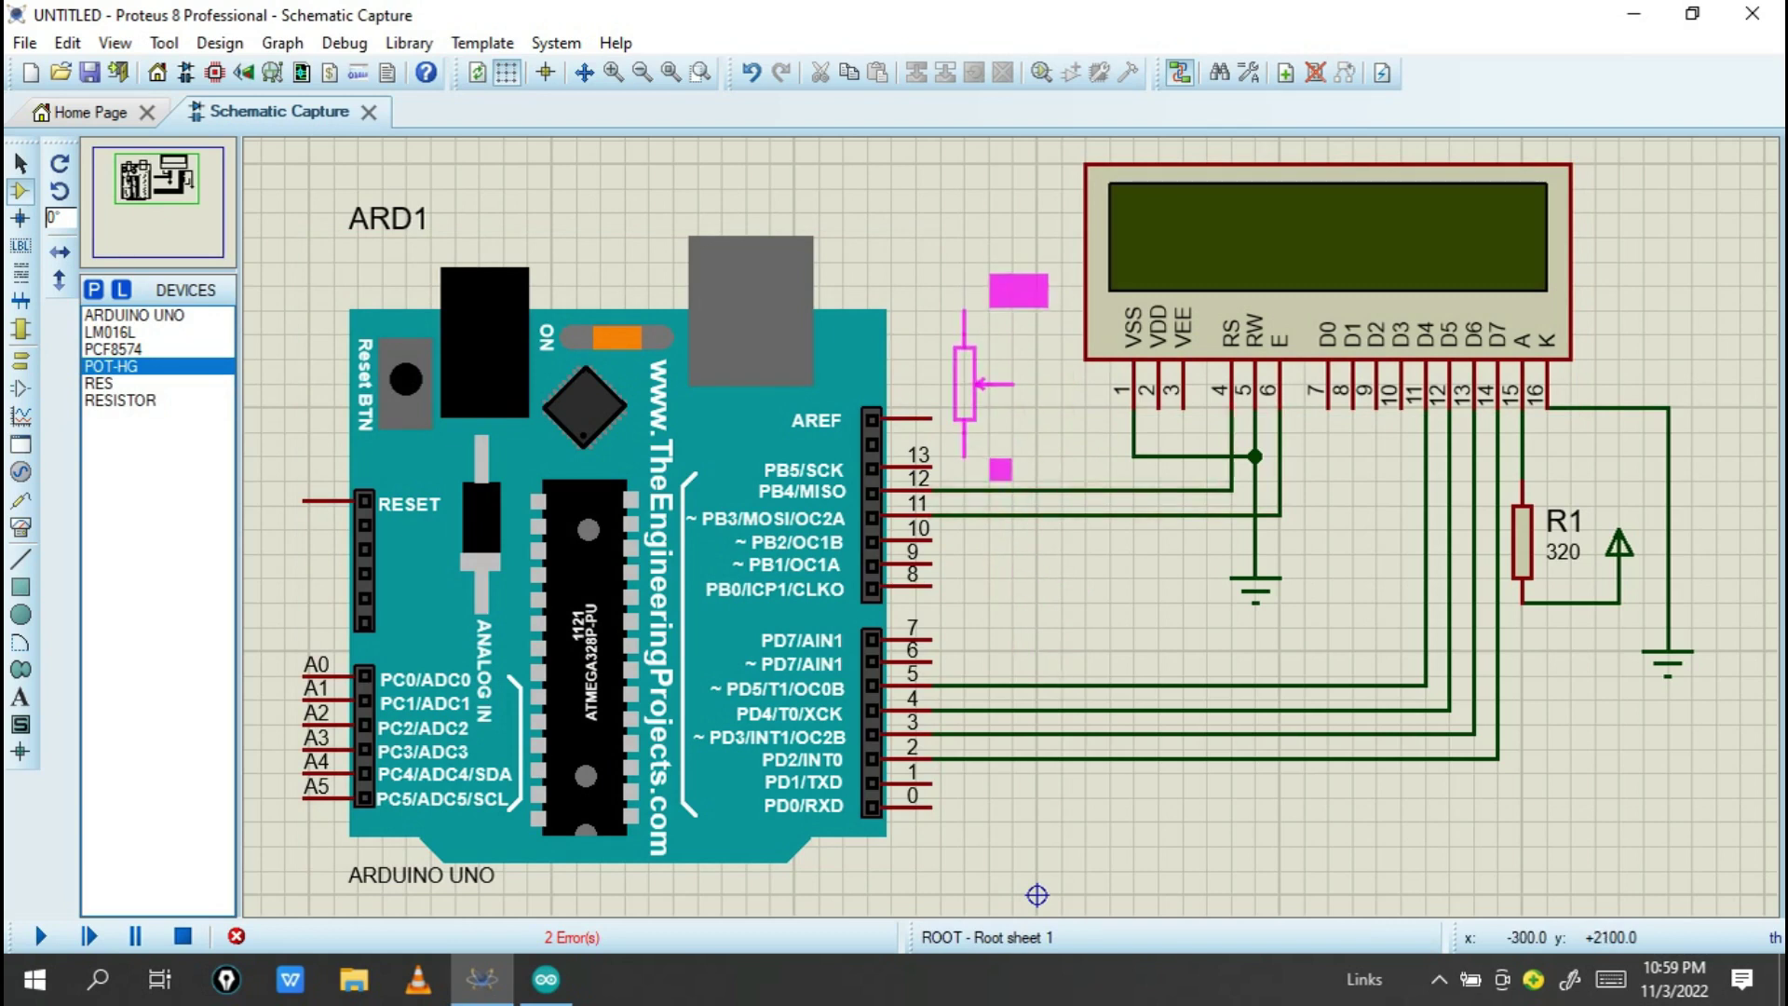
pyautogui.click(964, 382)
pyautogui.click(1011, 382)
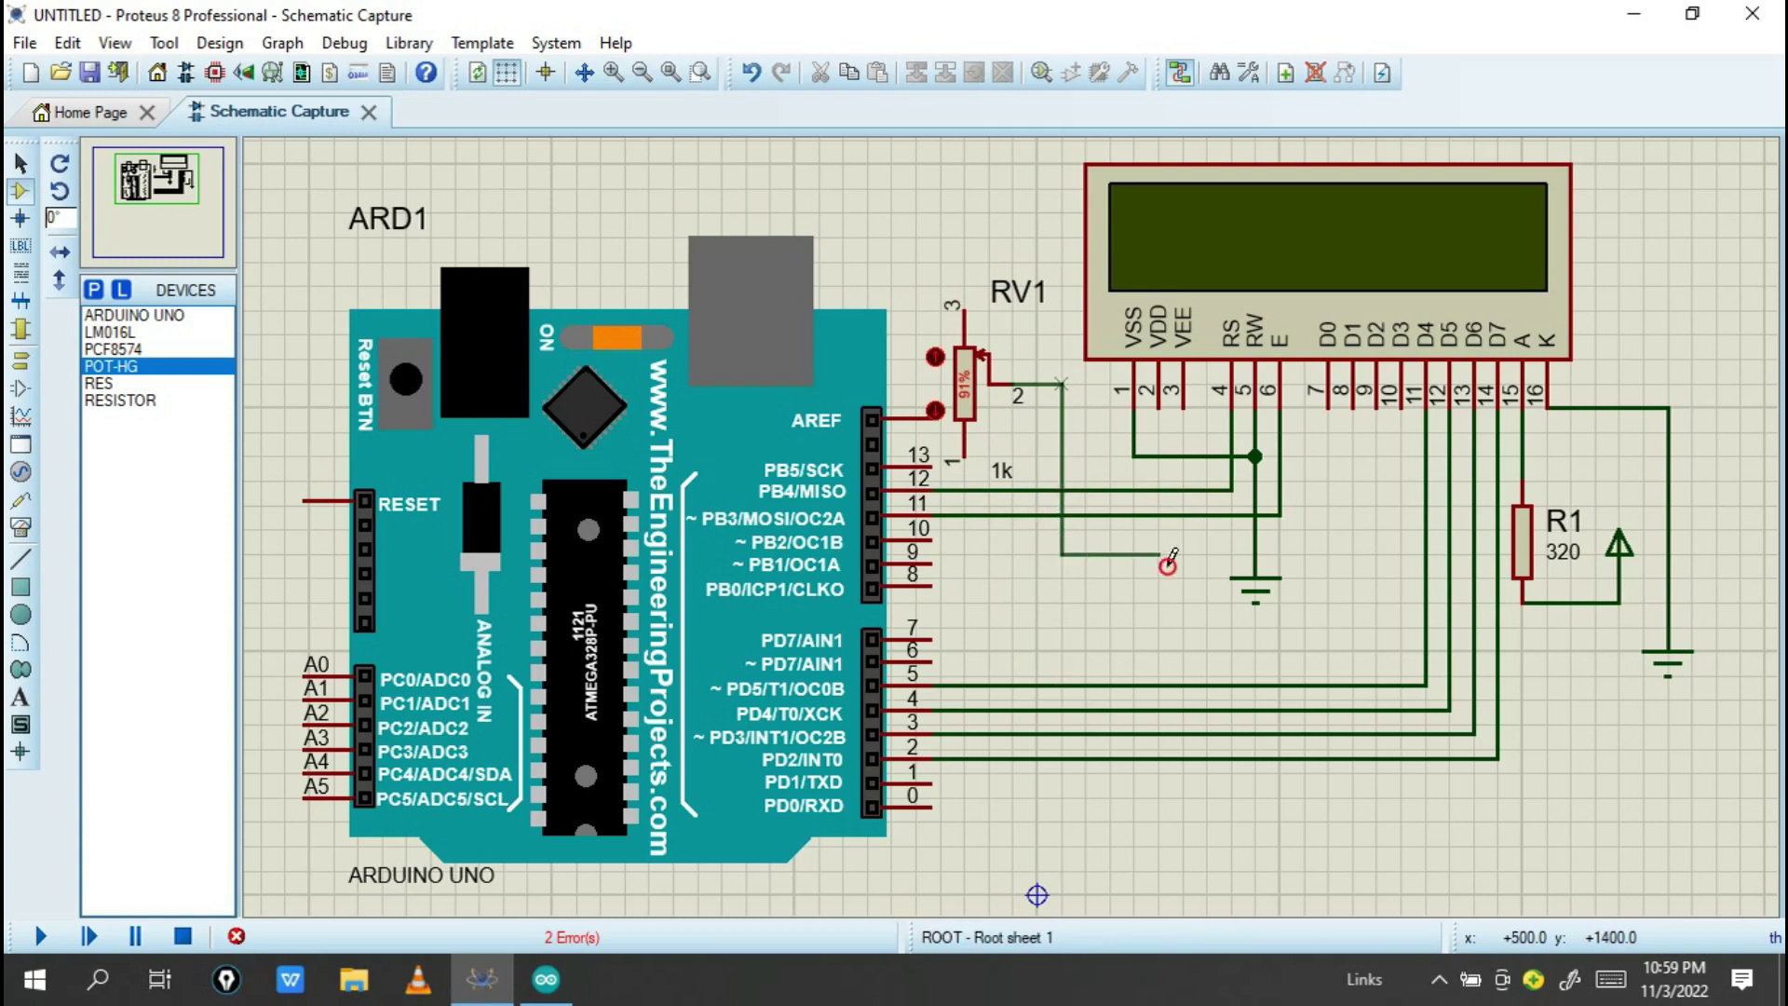
pyautogui.click(1161, 403)
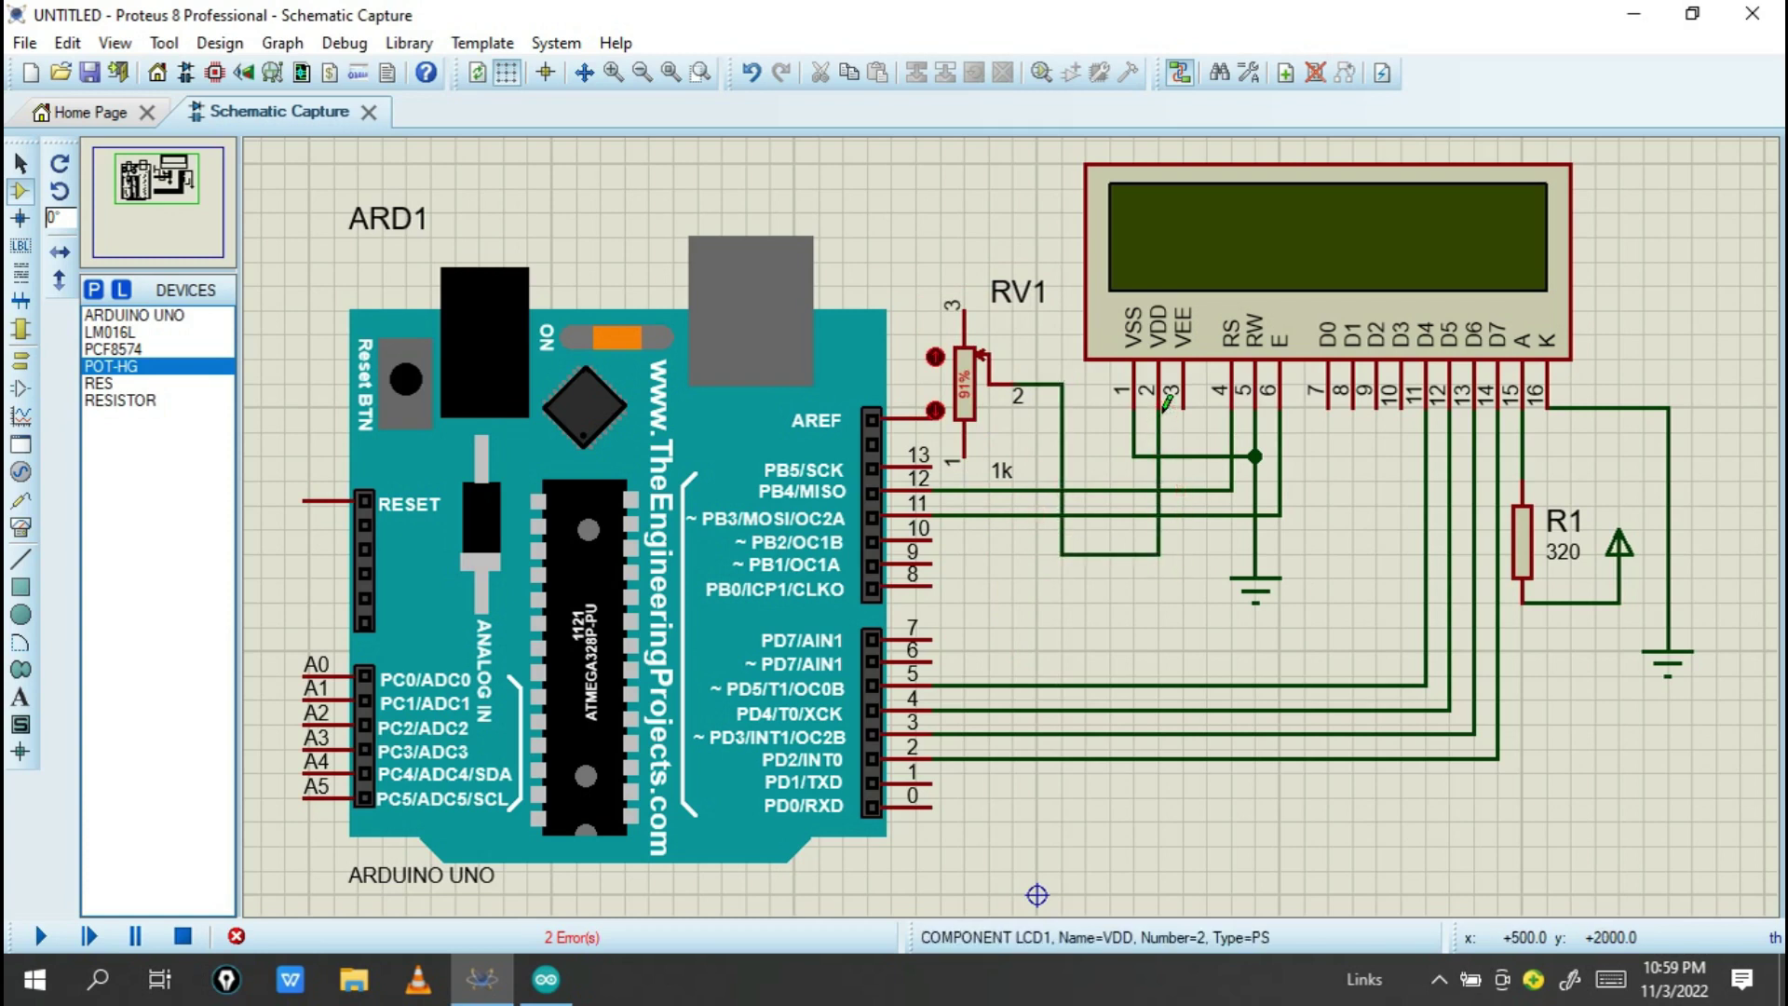
# Place a POWER terminal above the potentiometer and wire it to the potentiometer's pin 3.
pyautogui.click(23, 385)
pyautogui.click(111, 383)
pyautogui.click(964, 238)
pyautogui.click(965, 237)
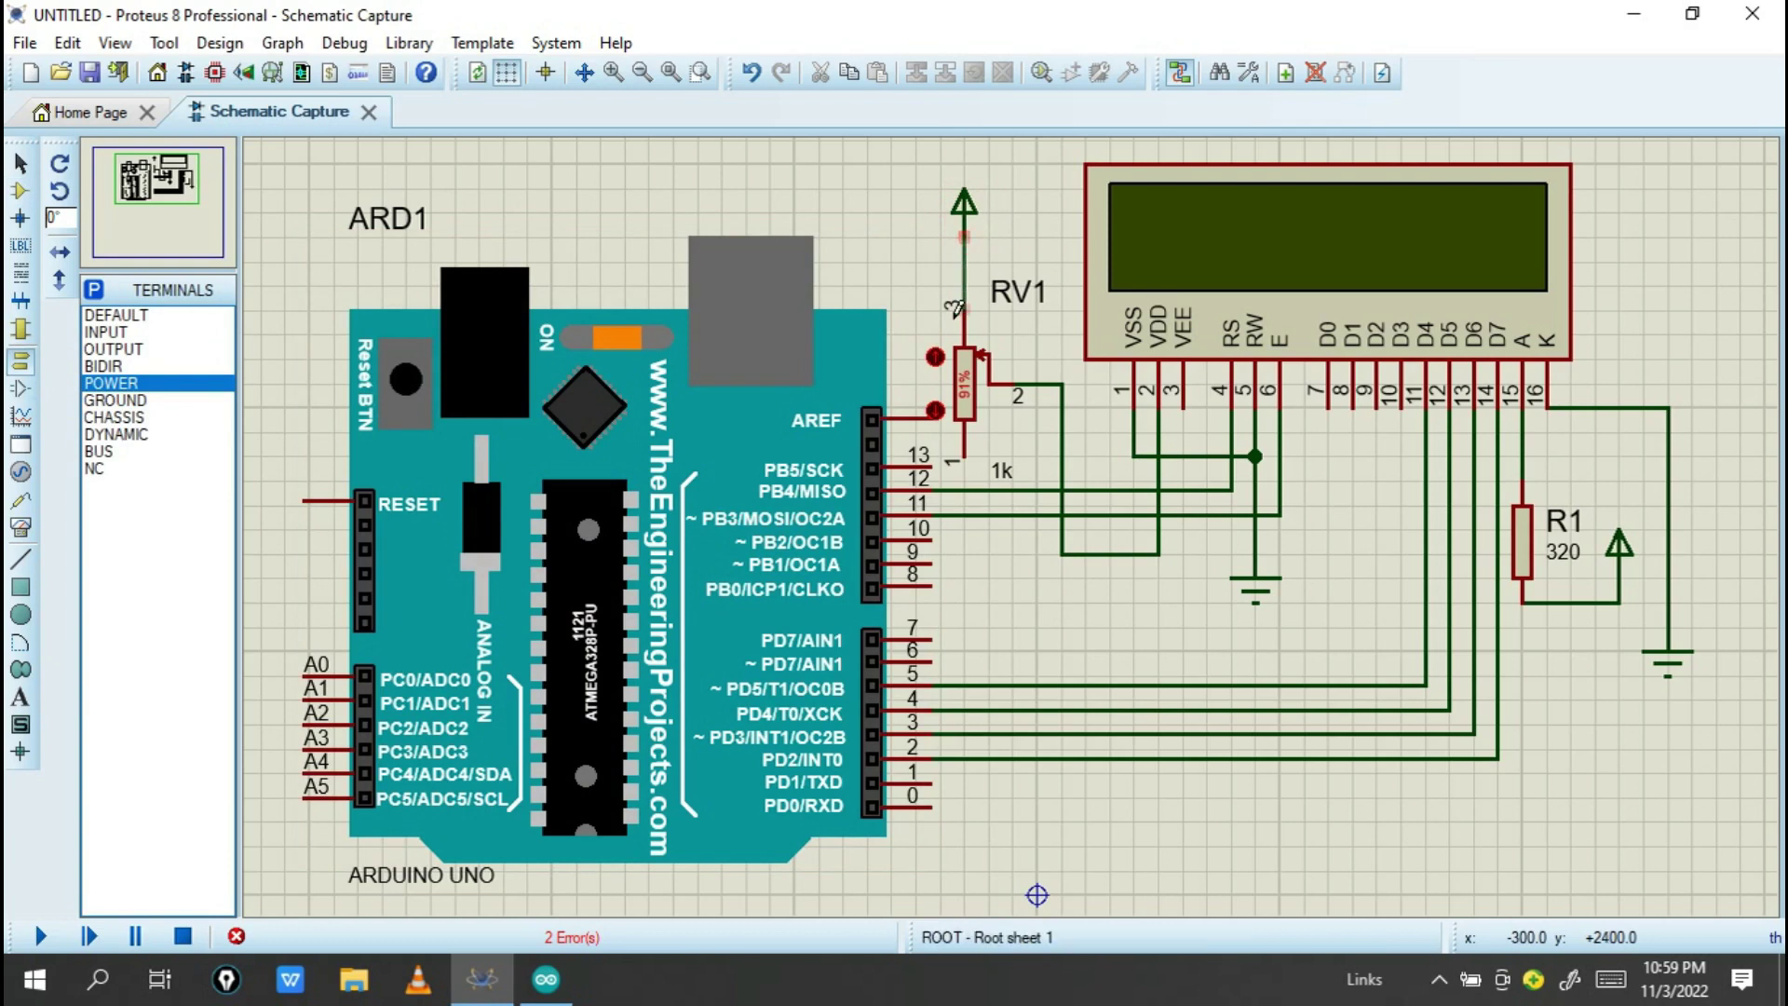
# Place a GROUND terminal below the potentiometer and wire the potentiometer's pin 1 to it.
pyautogui.click(115, 399)
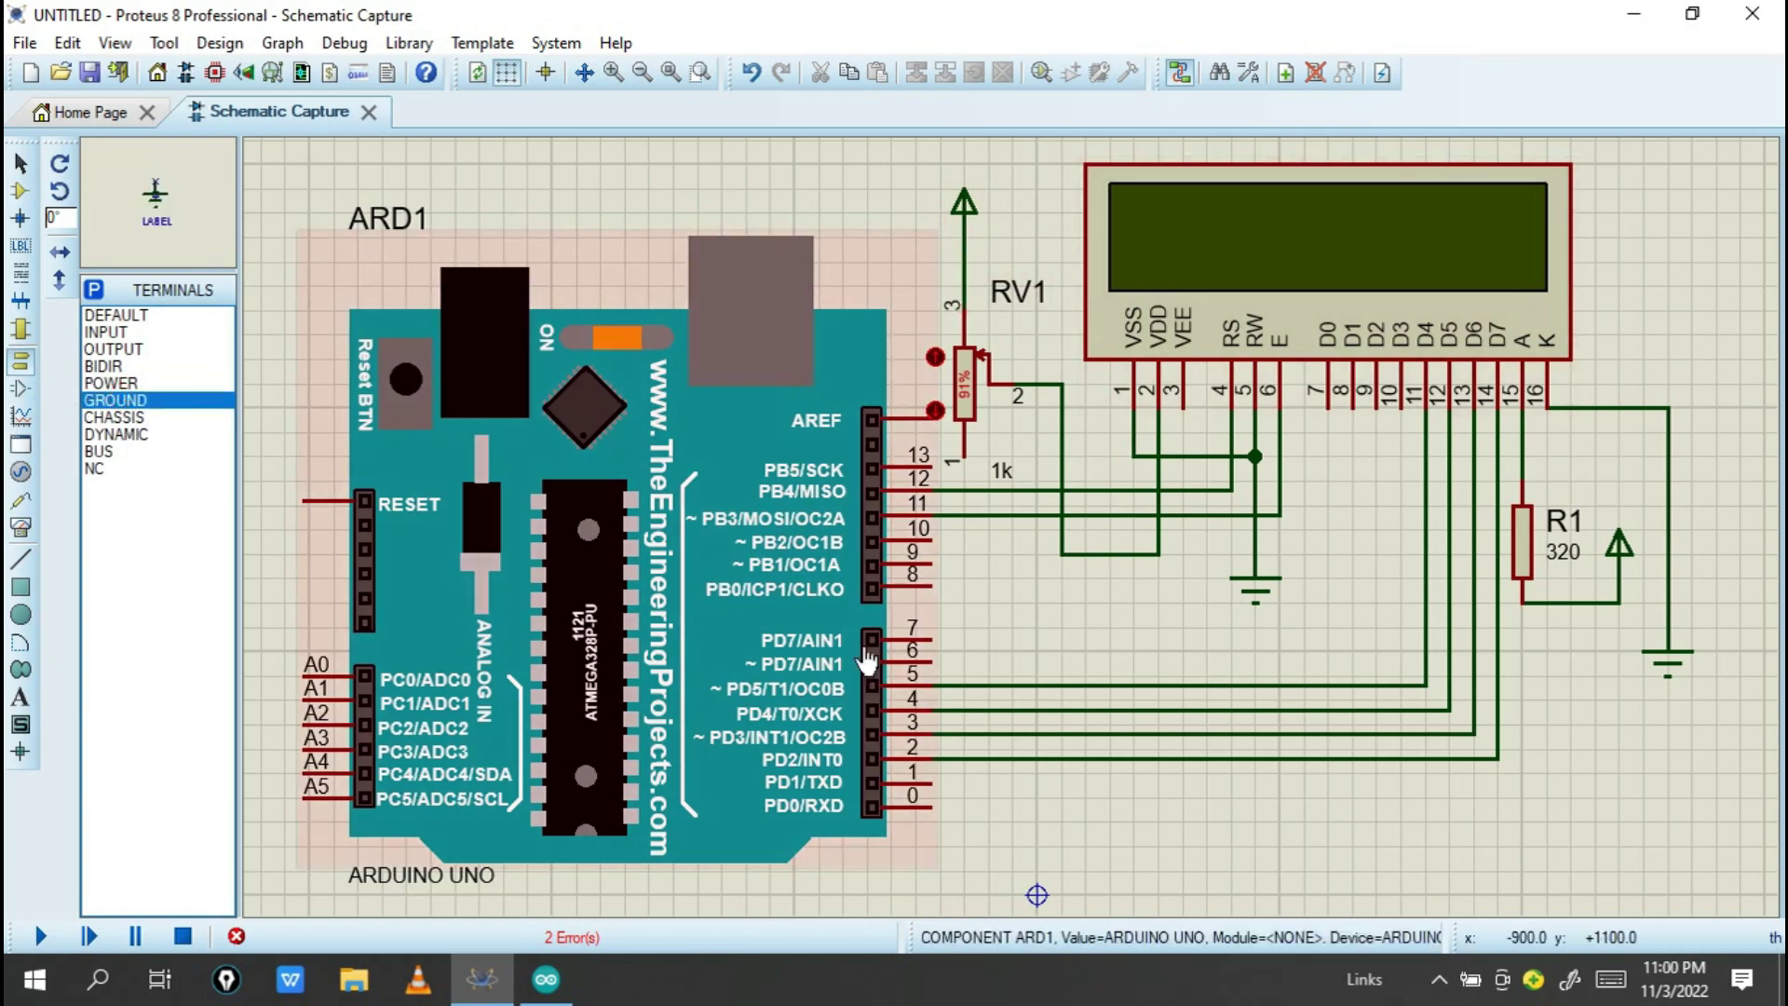
pyautogui.click(964, 559)
pyautogui.click(968, 481)
pyautogui.click(965, 564)
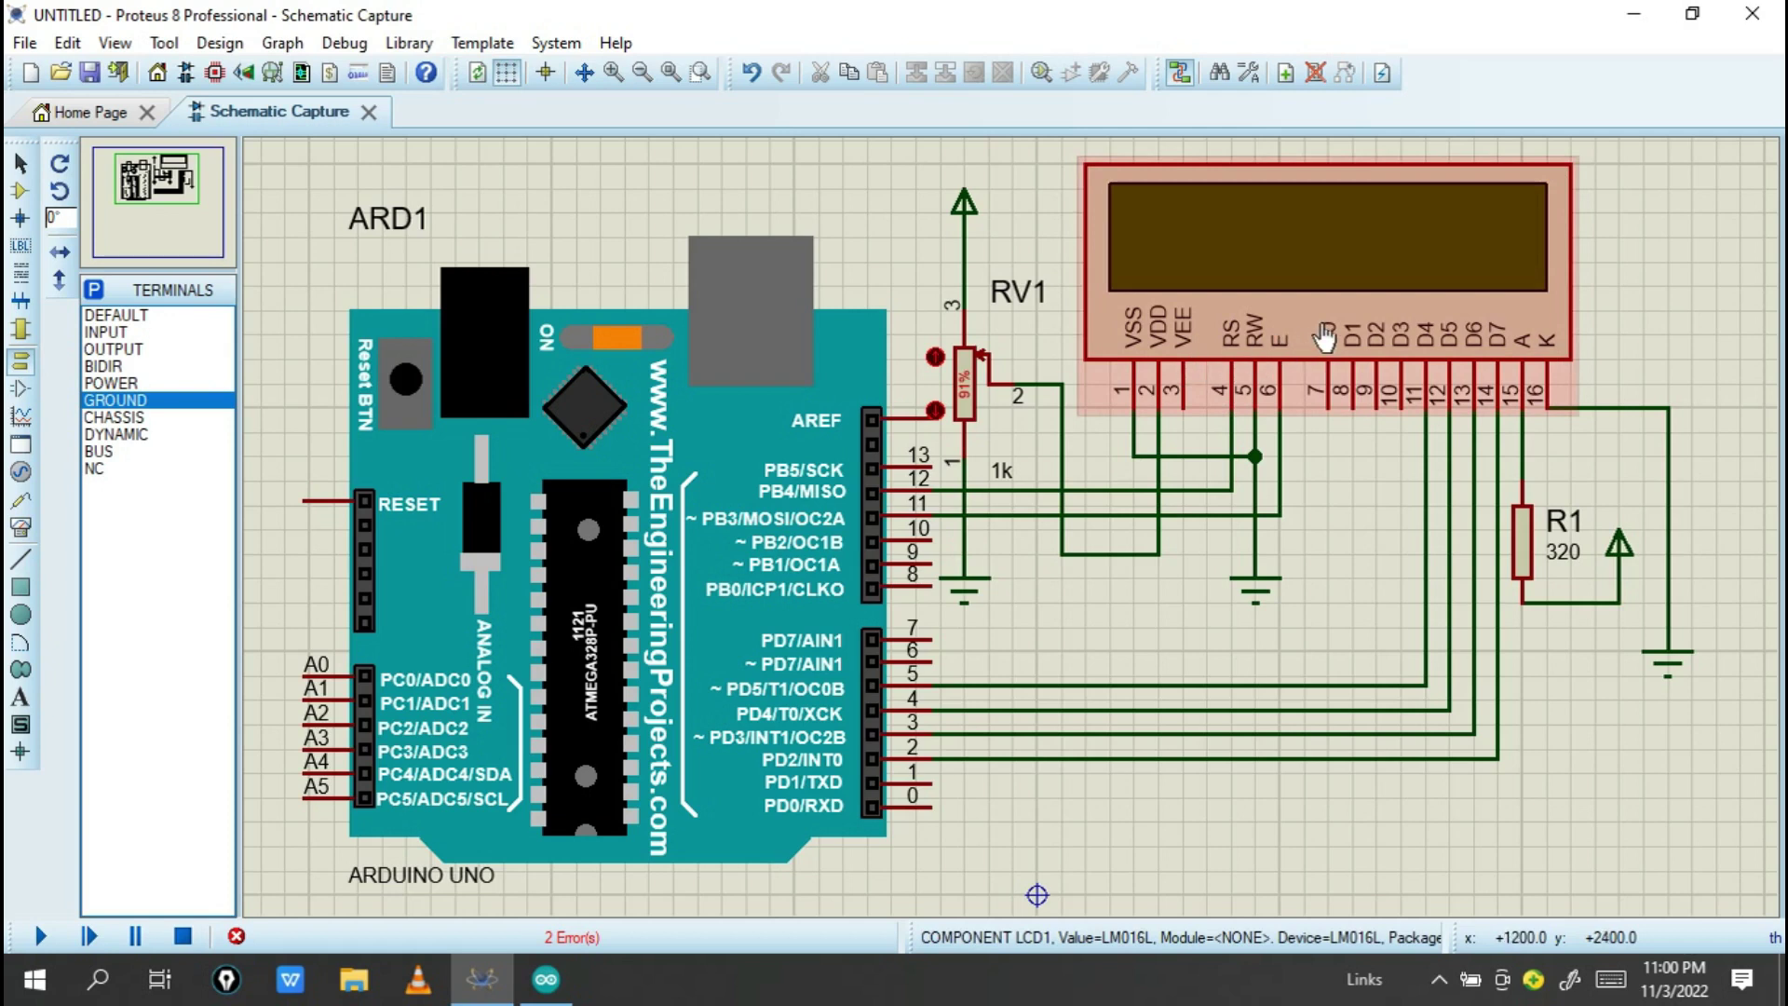
# Place a POWER terminal just before the LCD's VSS pin and wire the LCD's VEE pin to it.
pyautogui.click(111, 383)
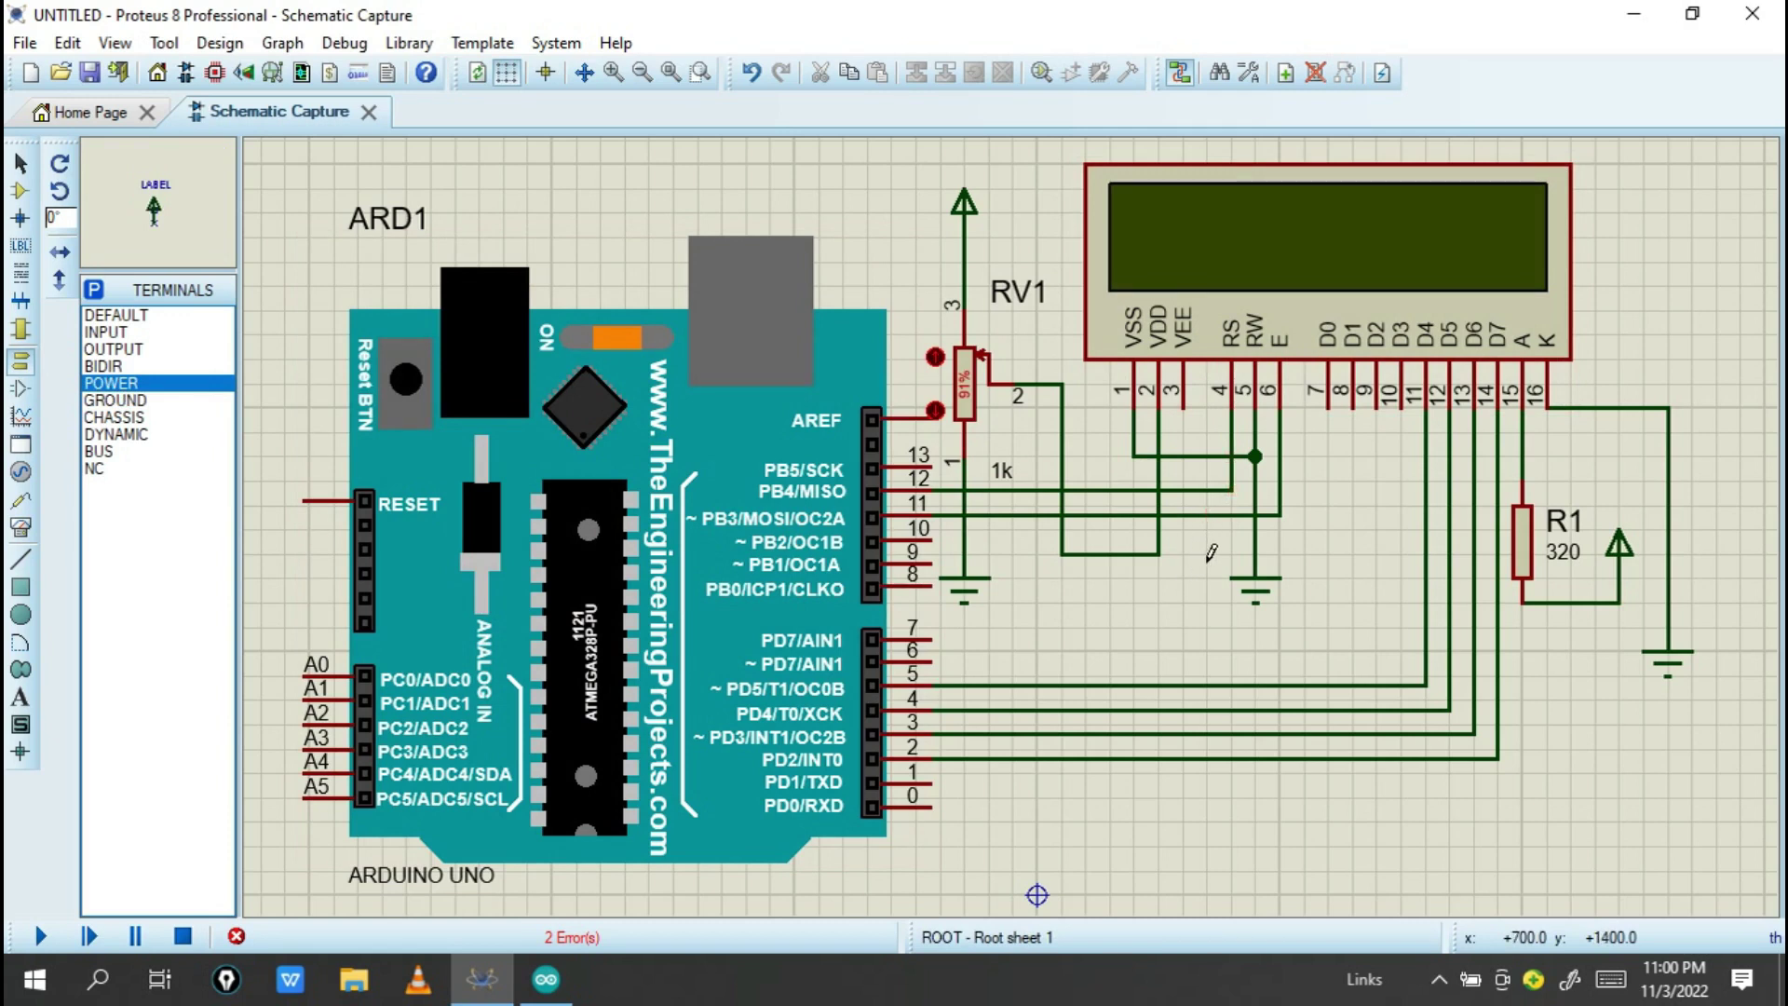
pyautogui.click(1085, 407)
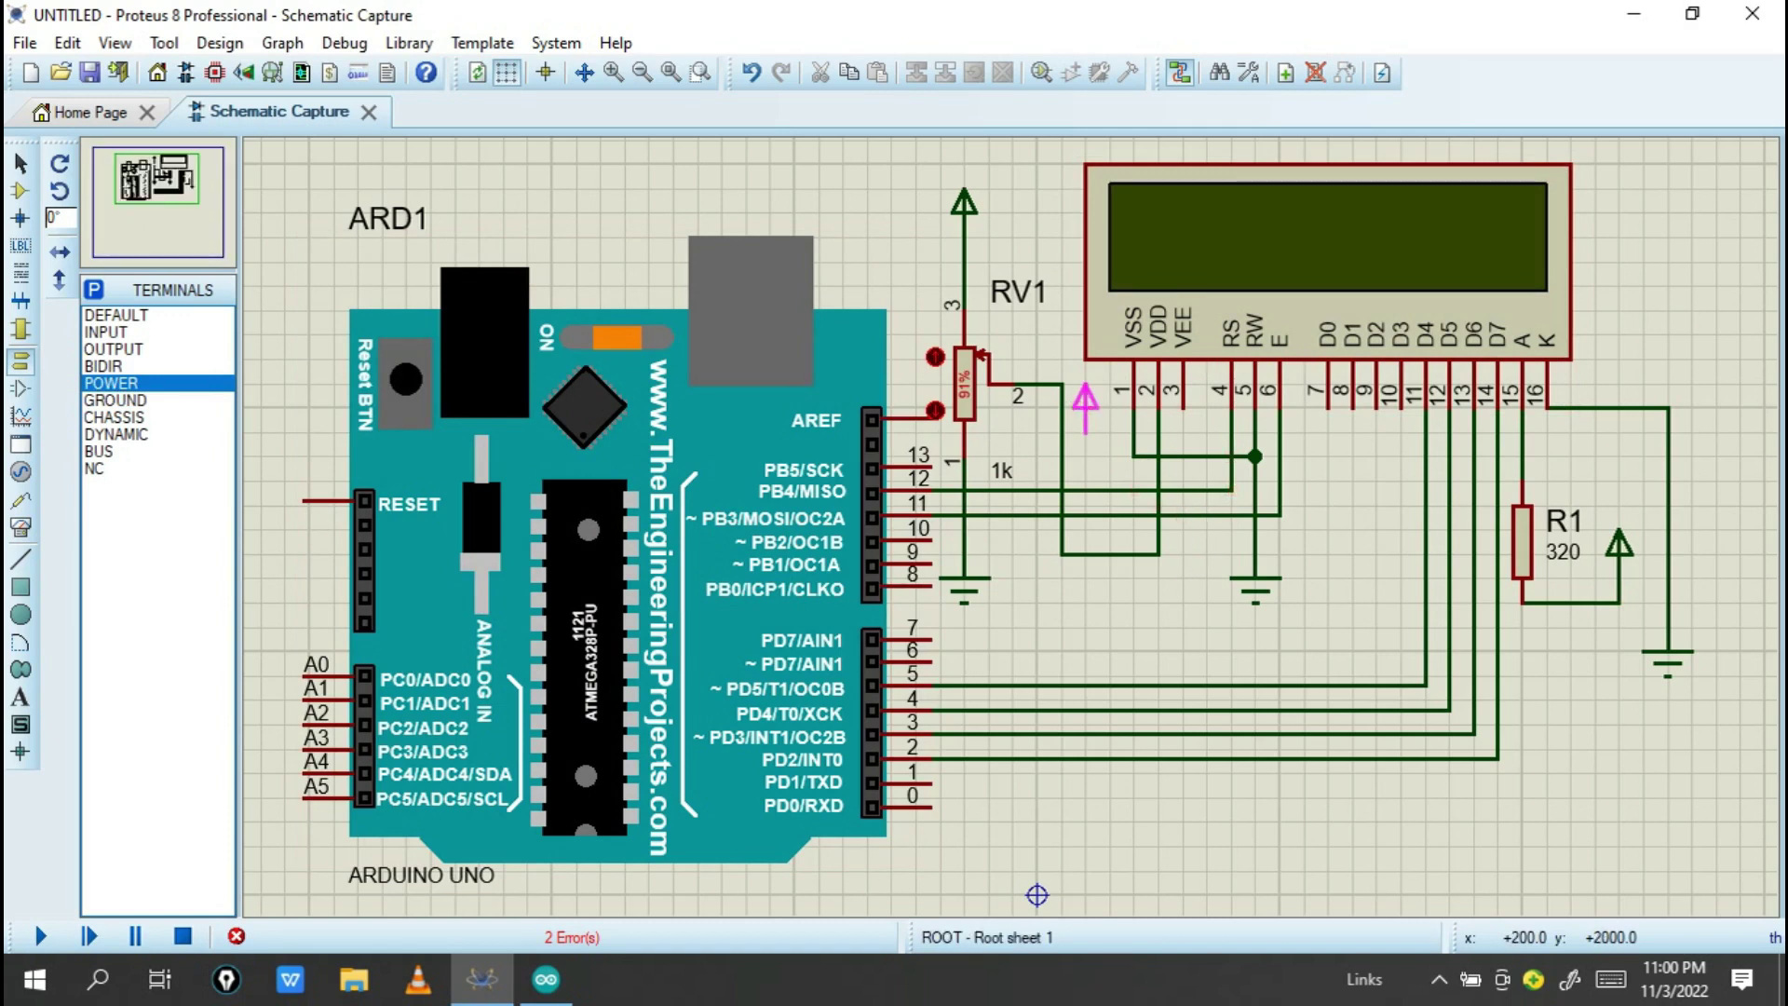
pyautogui.click(1086, 407)
pyautogui.click(1086, 430)
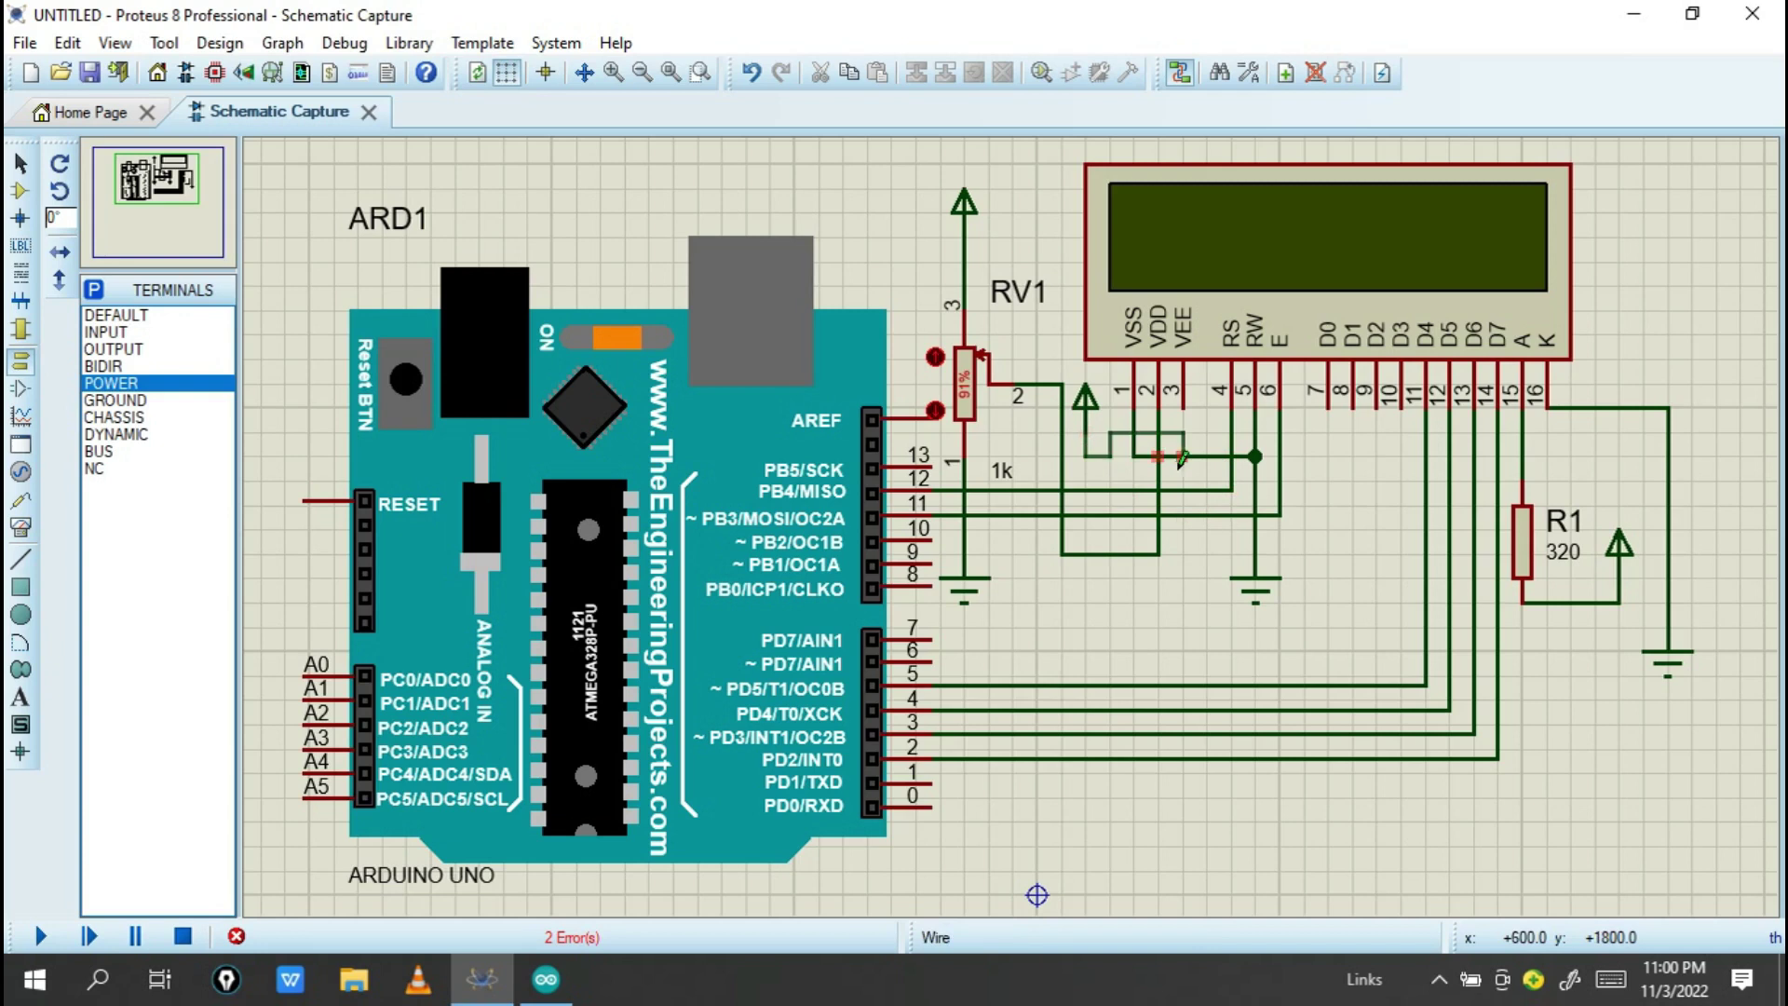
pyautogui.press('Escape')
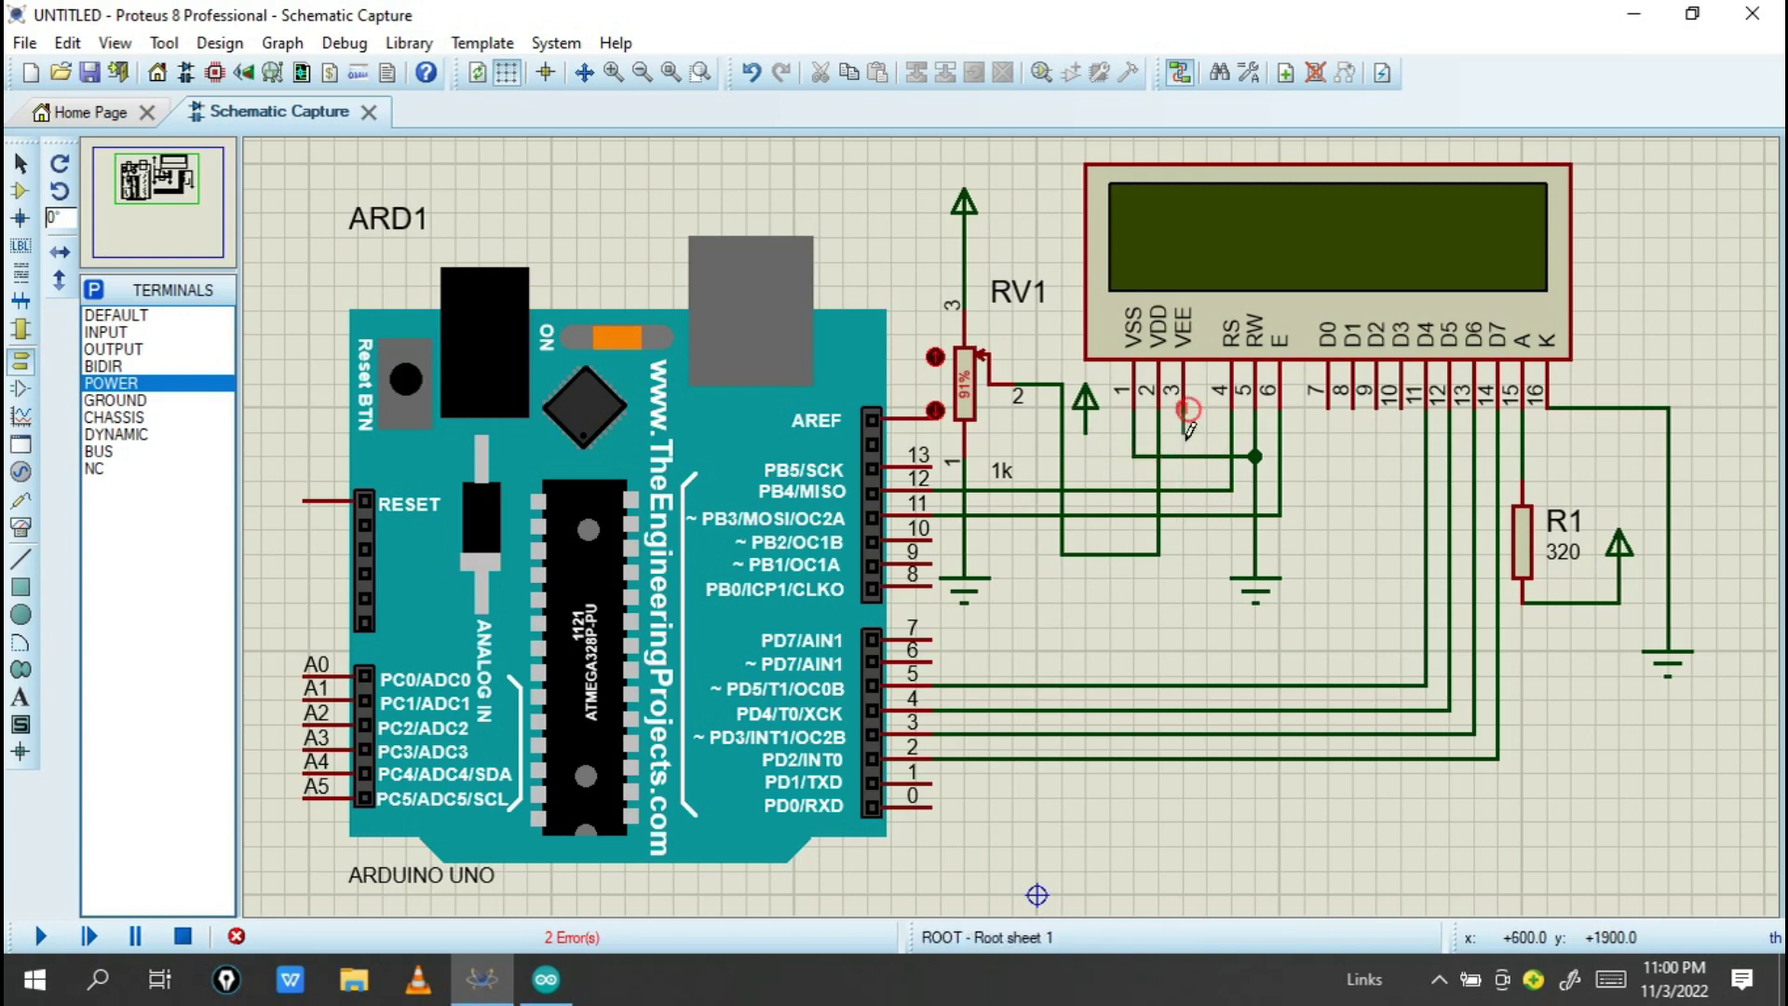
pyautogui.click(1176, 472)
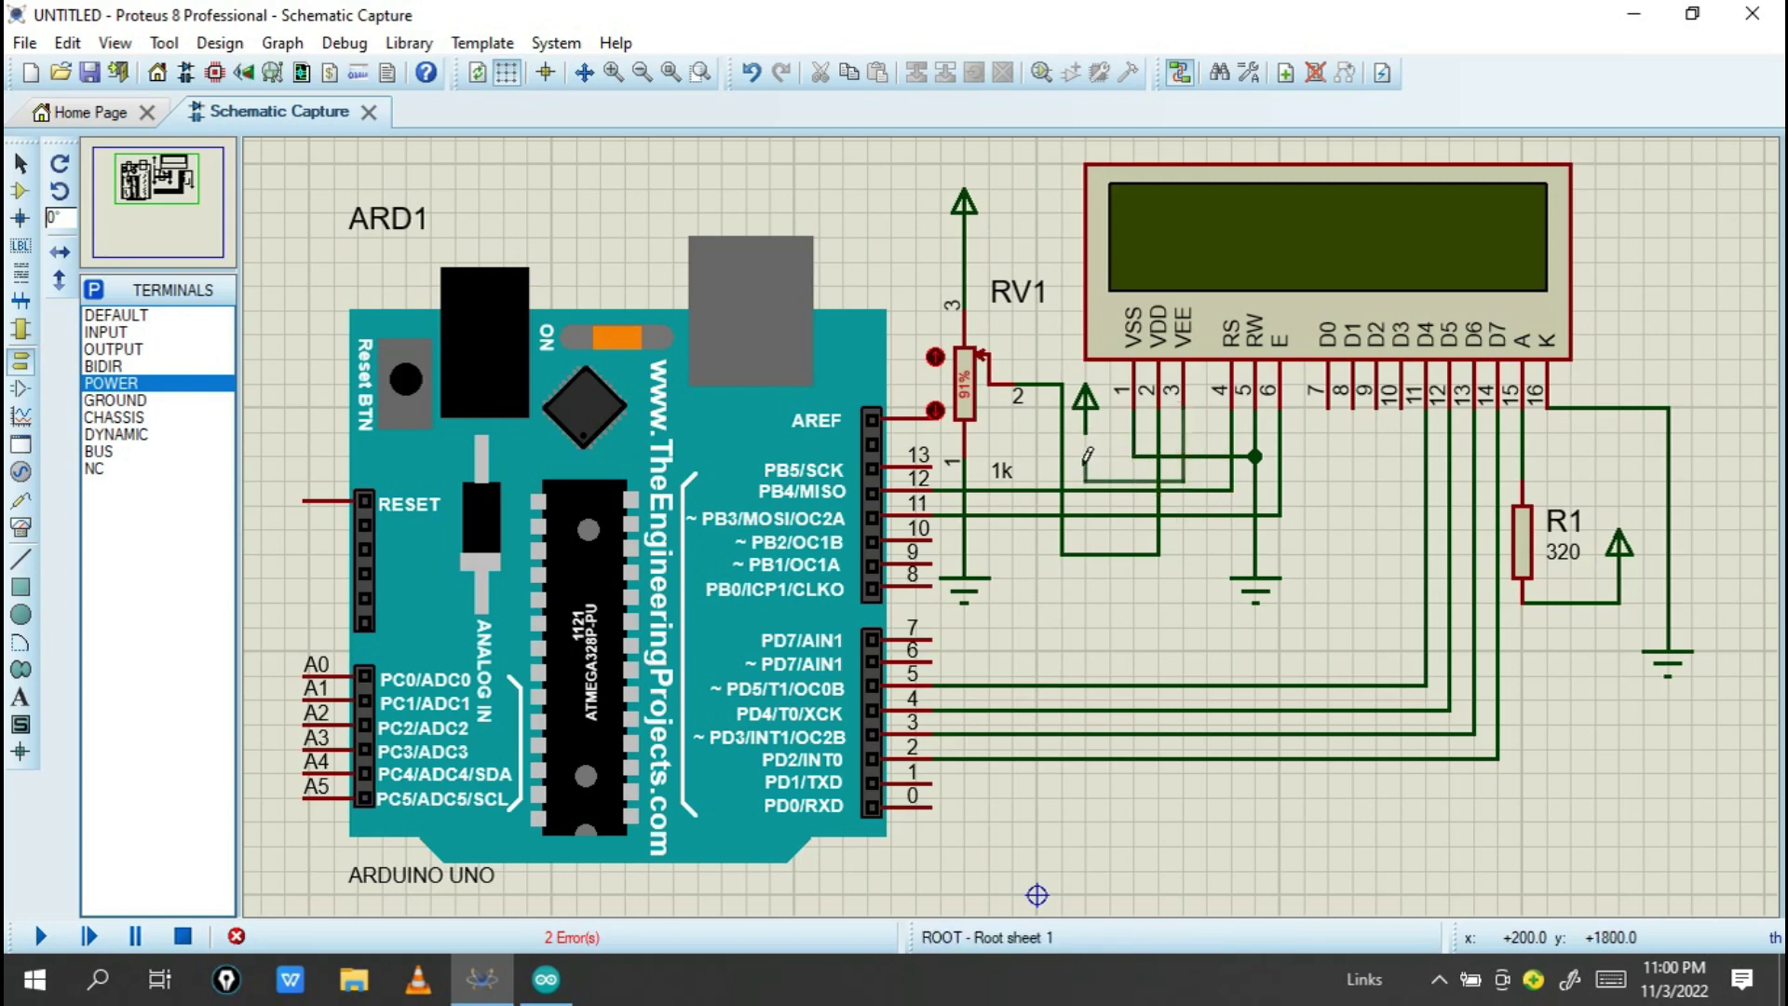
pyautogui.click(1087, 432)
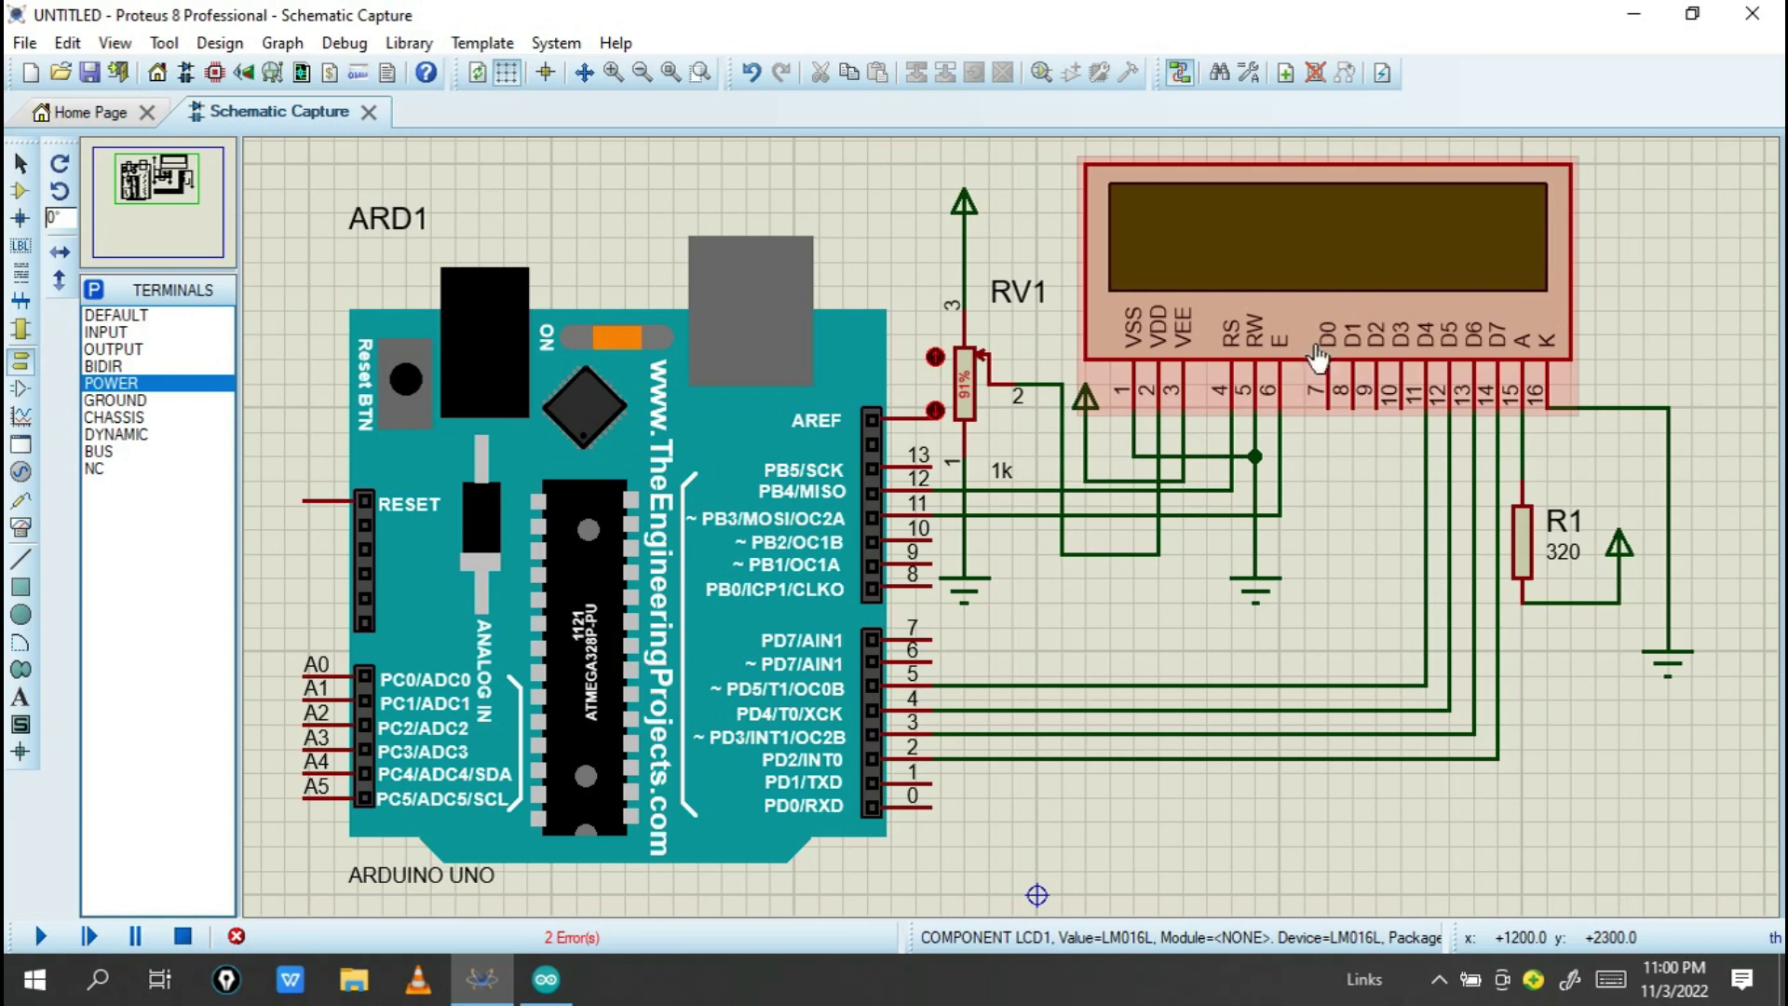
pyautogui.click(610, 527)
pyautogui.doubleClick(610, 527)
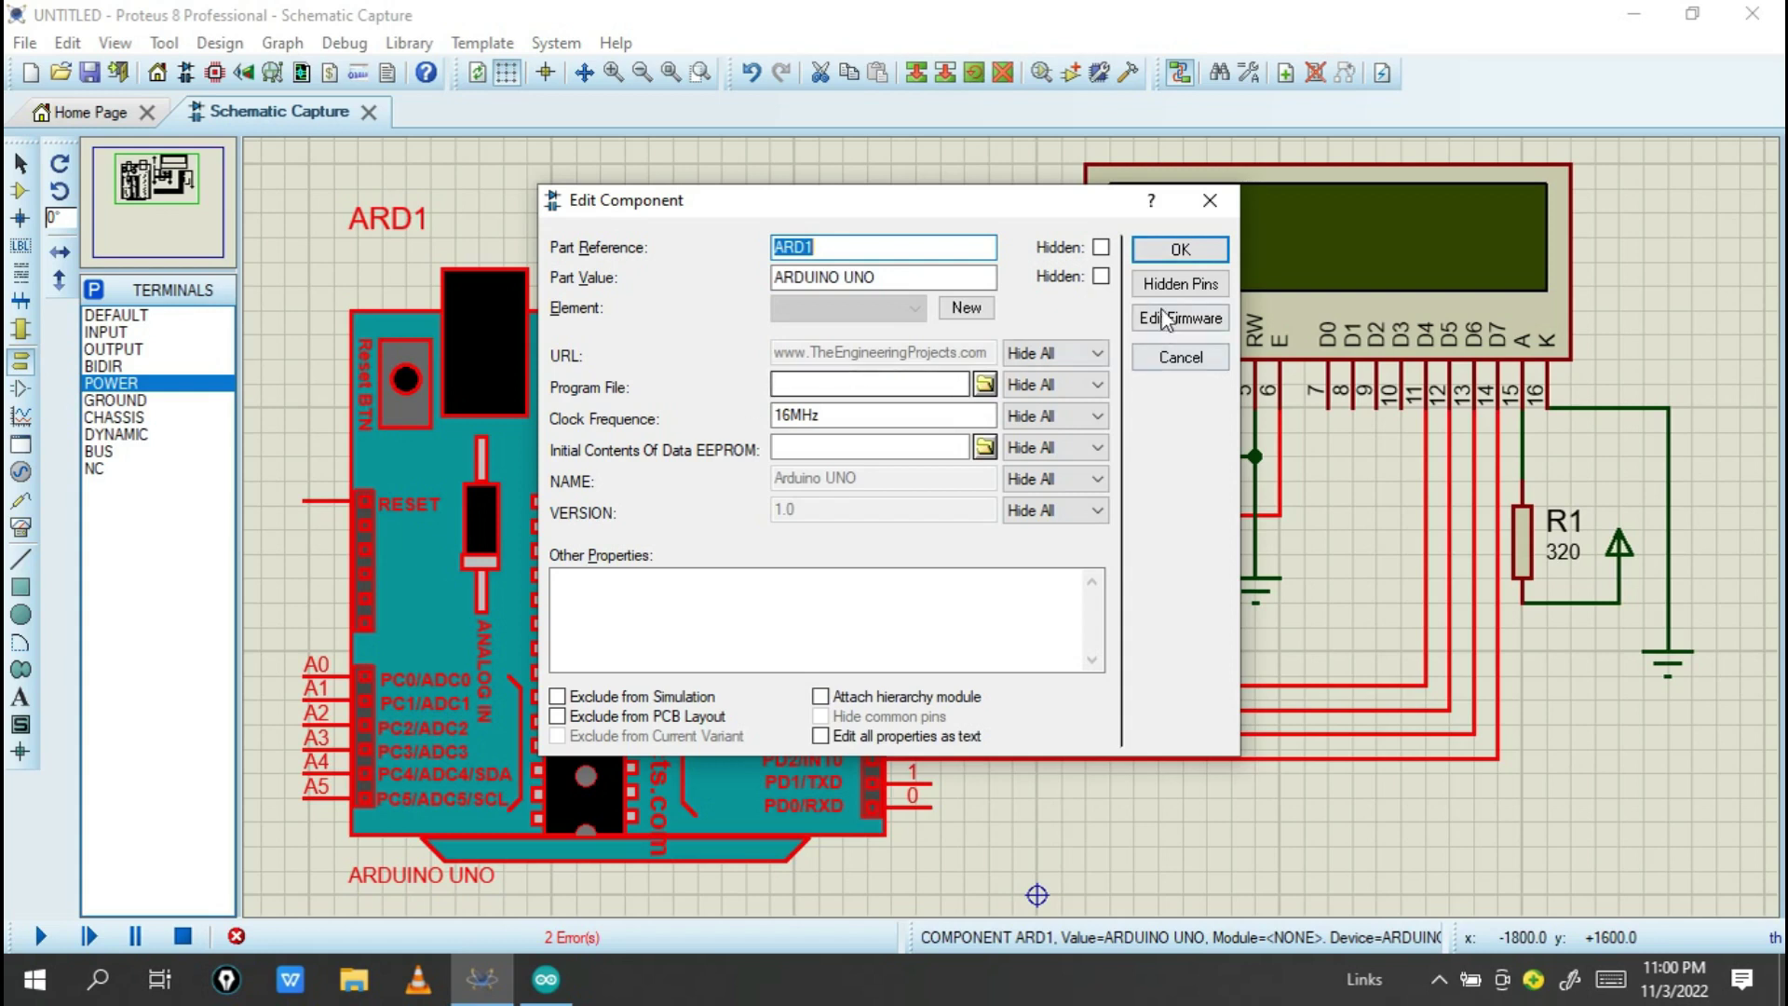
pyautogui.click(1178, 249)
# Switch to the Arduino IDE and compile the sketch, saving it as sketch_nov03a in the Arduino folder.
pyautogui.click(547, 978)
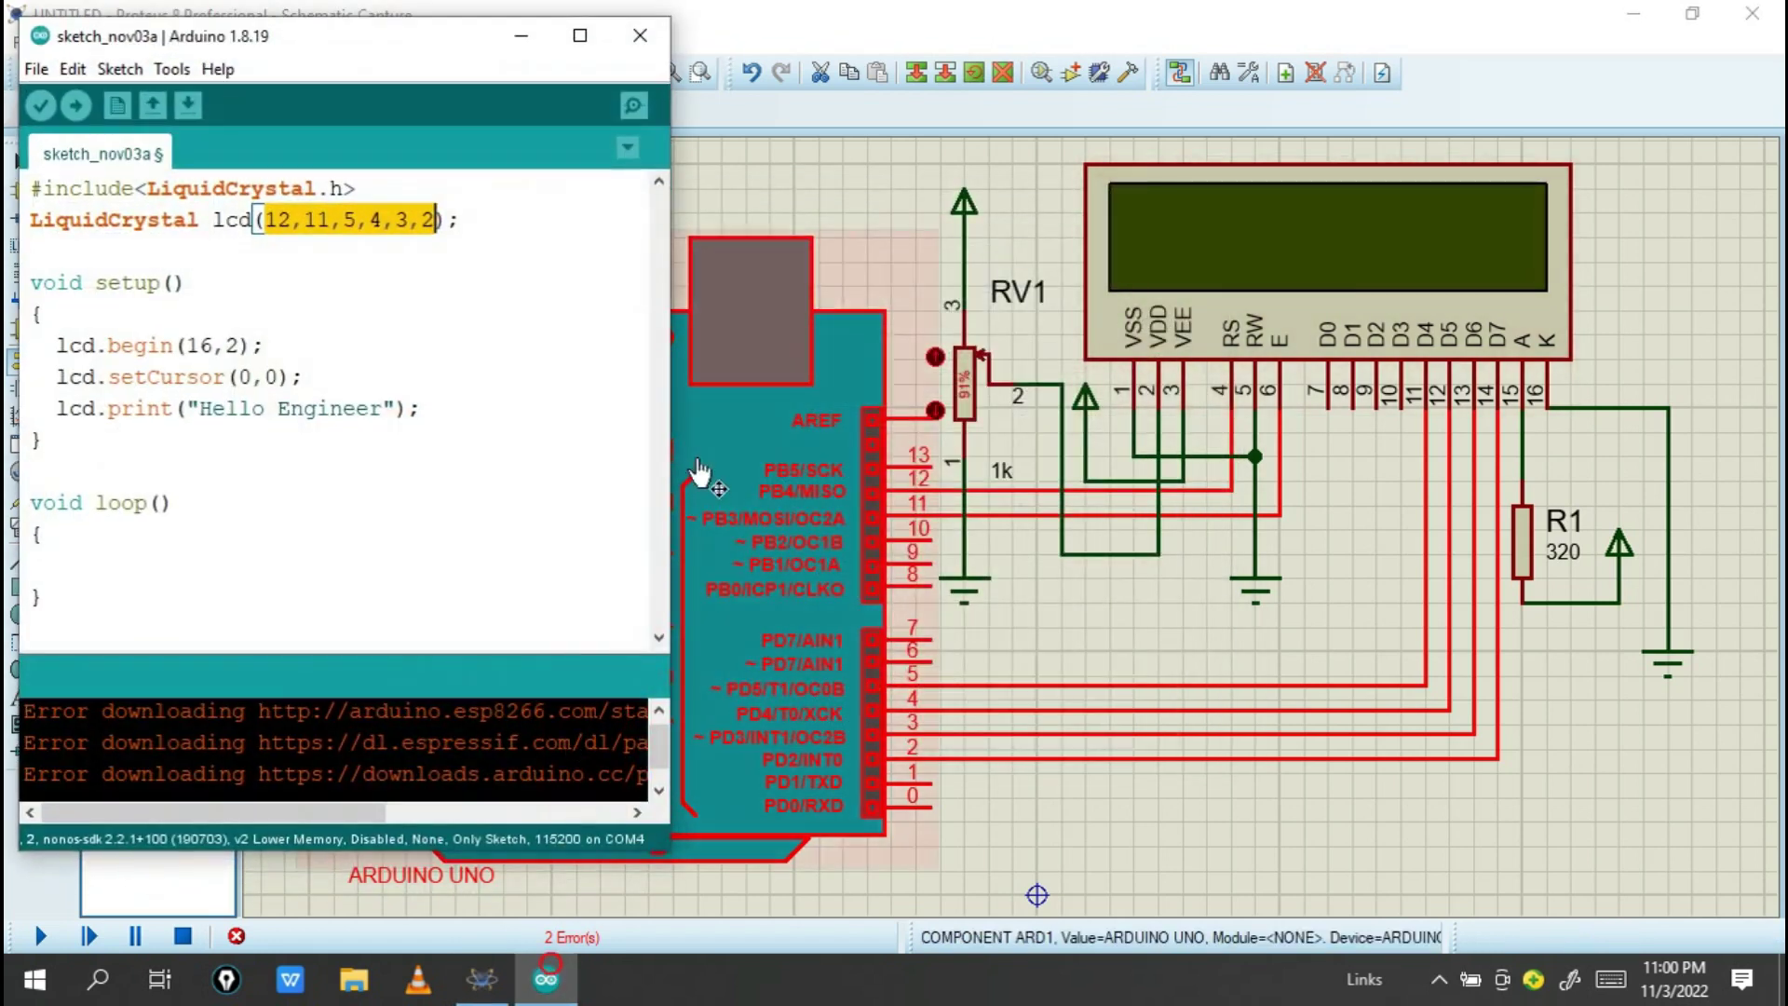
pyautogui.moveTo(685, 242); pyautogui.dragTo(1124, 241)
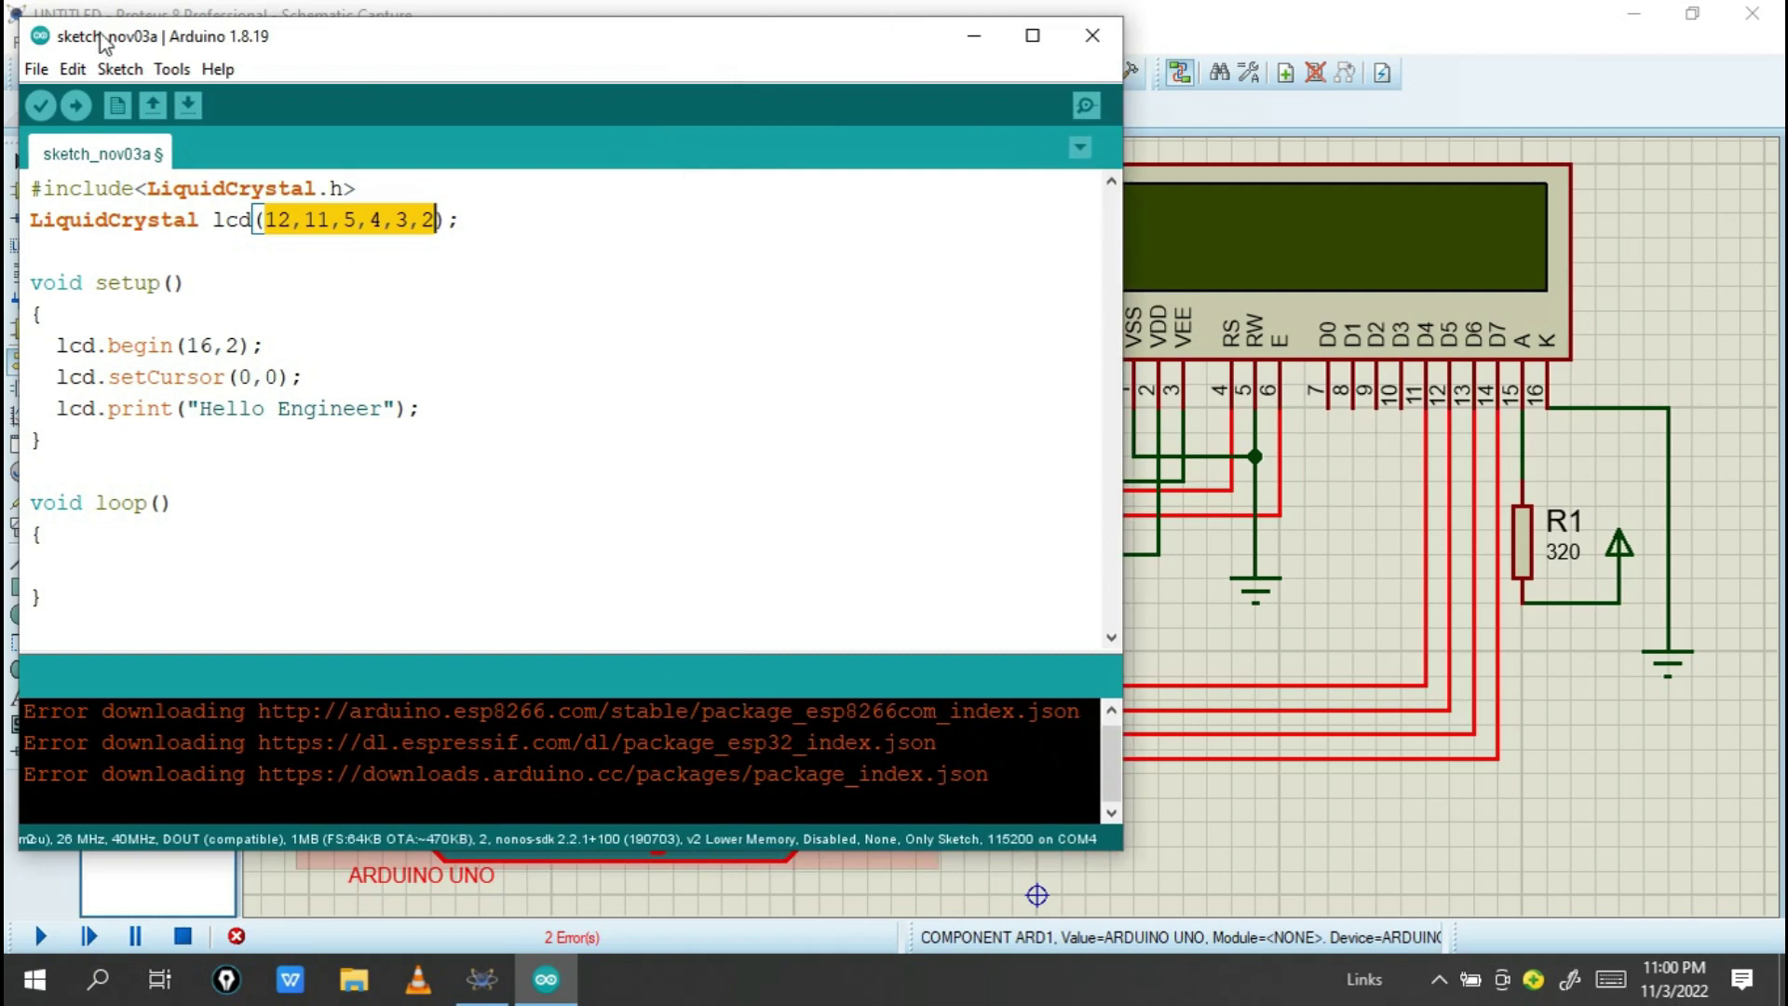
pyautogui.click(41, 106)
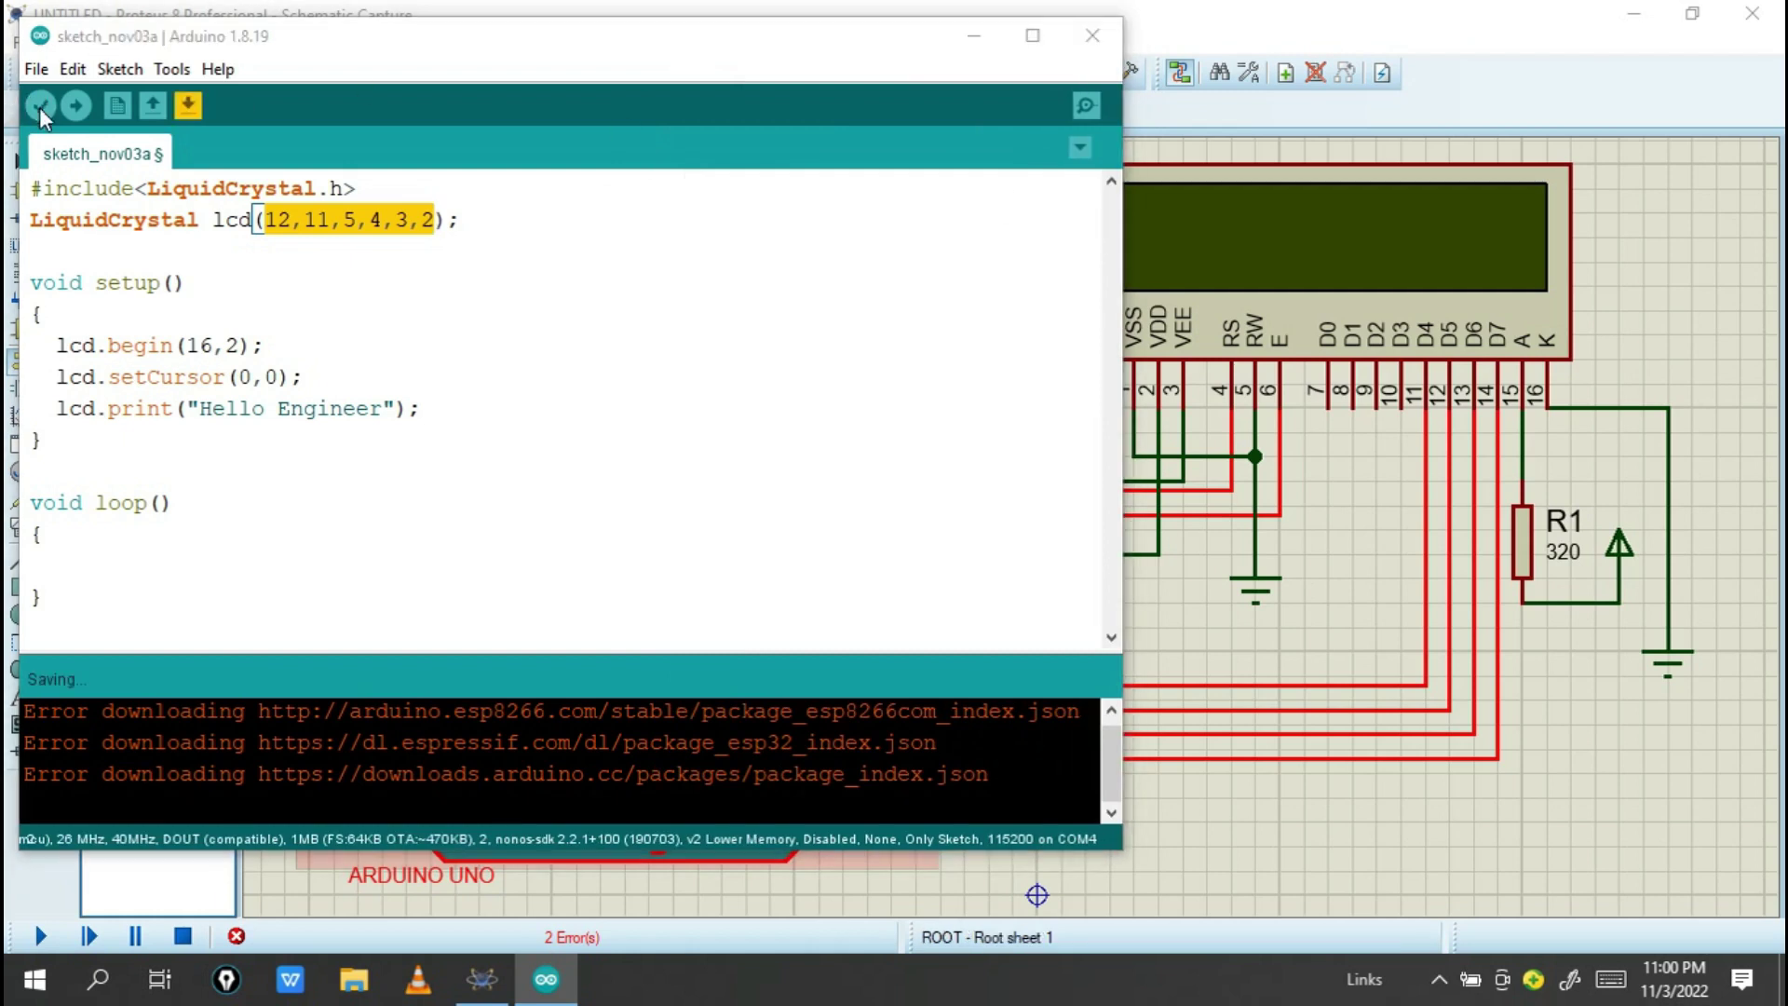
pyautogui.click(683, 518)
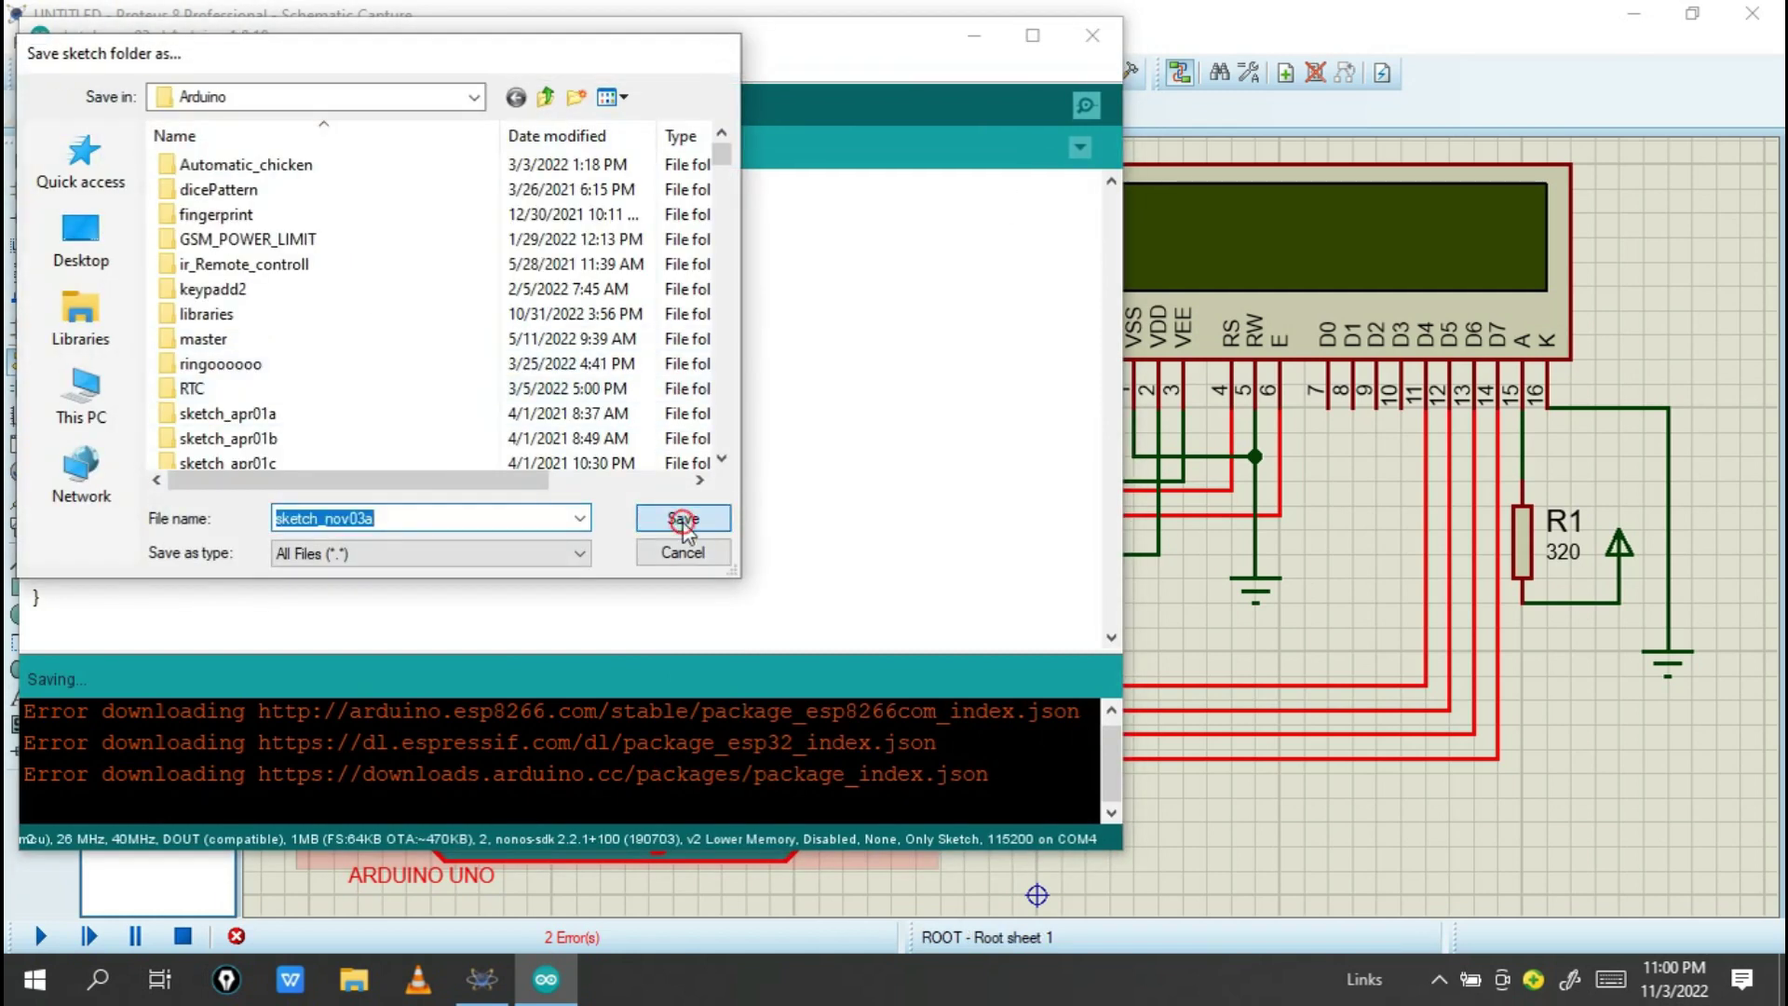
pyautogui.moveTo(1124, 420); pyautogui.dragTo(1611, 420)
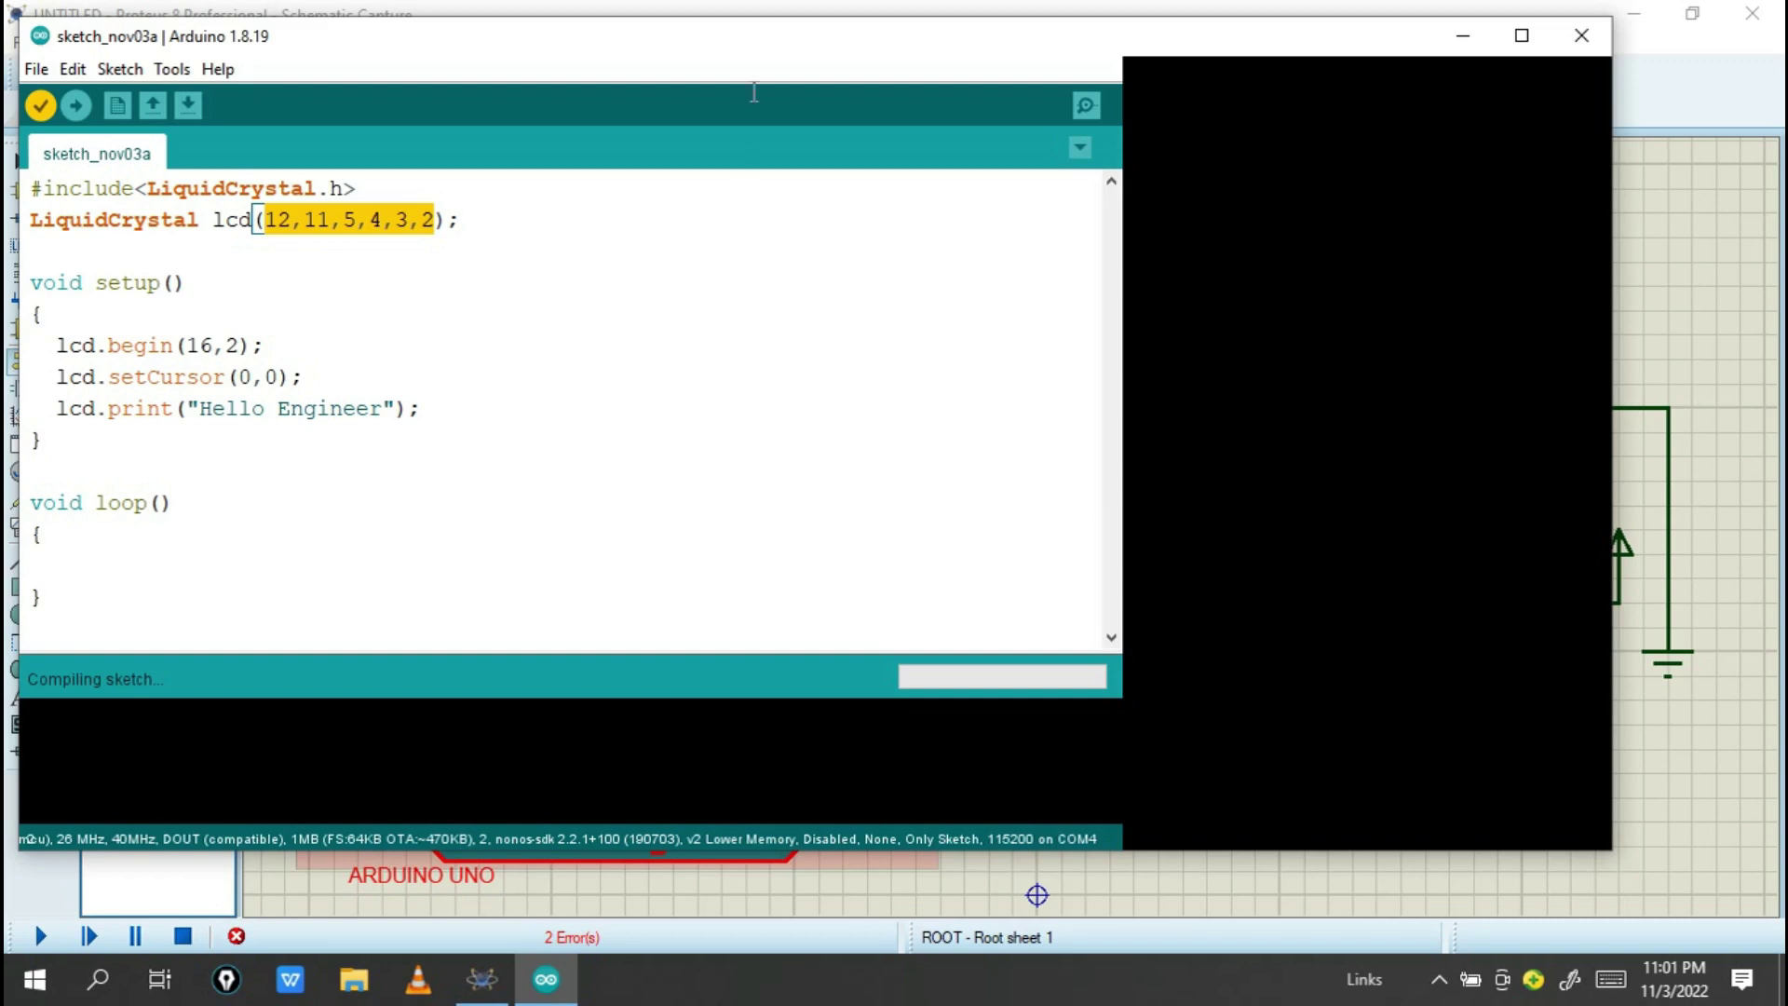
pyautogui.moveTo(790, 53); pyautogui.dragTo(809, 90)
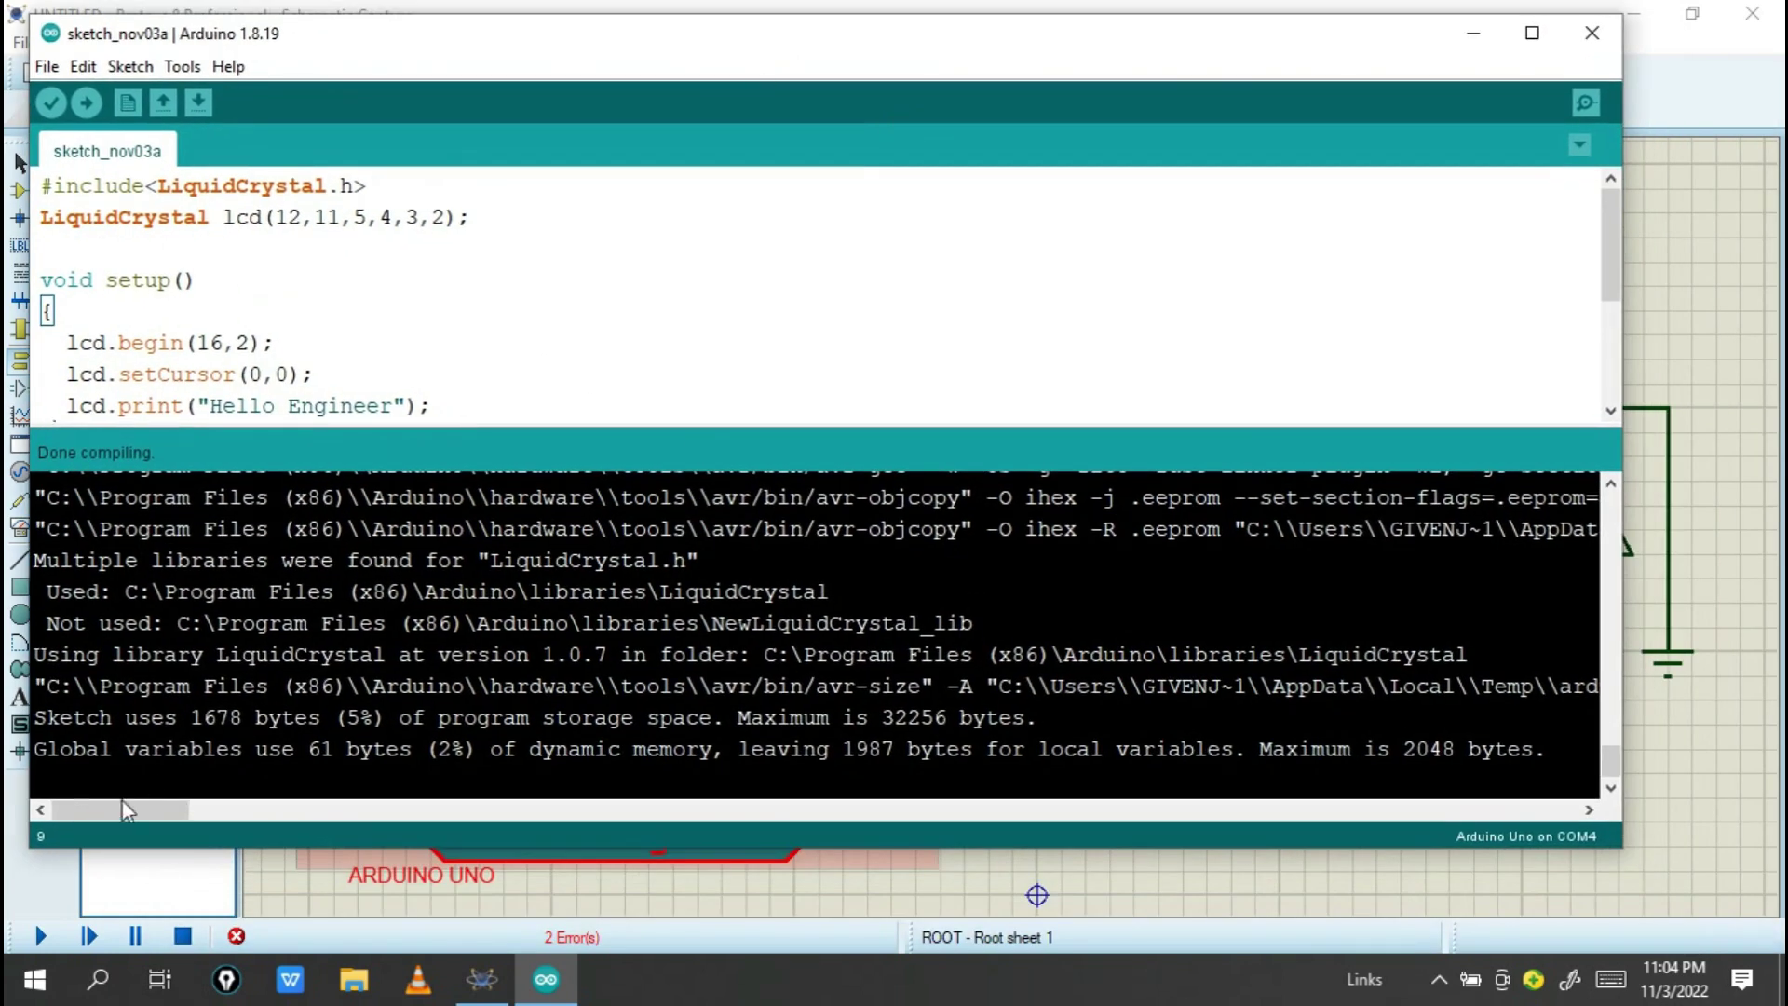
# Copy the full path of the compiled sketch_nov03a.ino.hex file from the compiler output.
pyautogui.moveTo(122, 803); pyautogui.dragTo(298, 807)
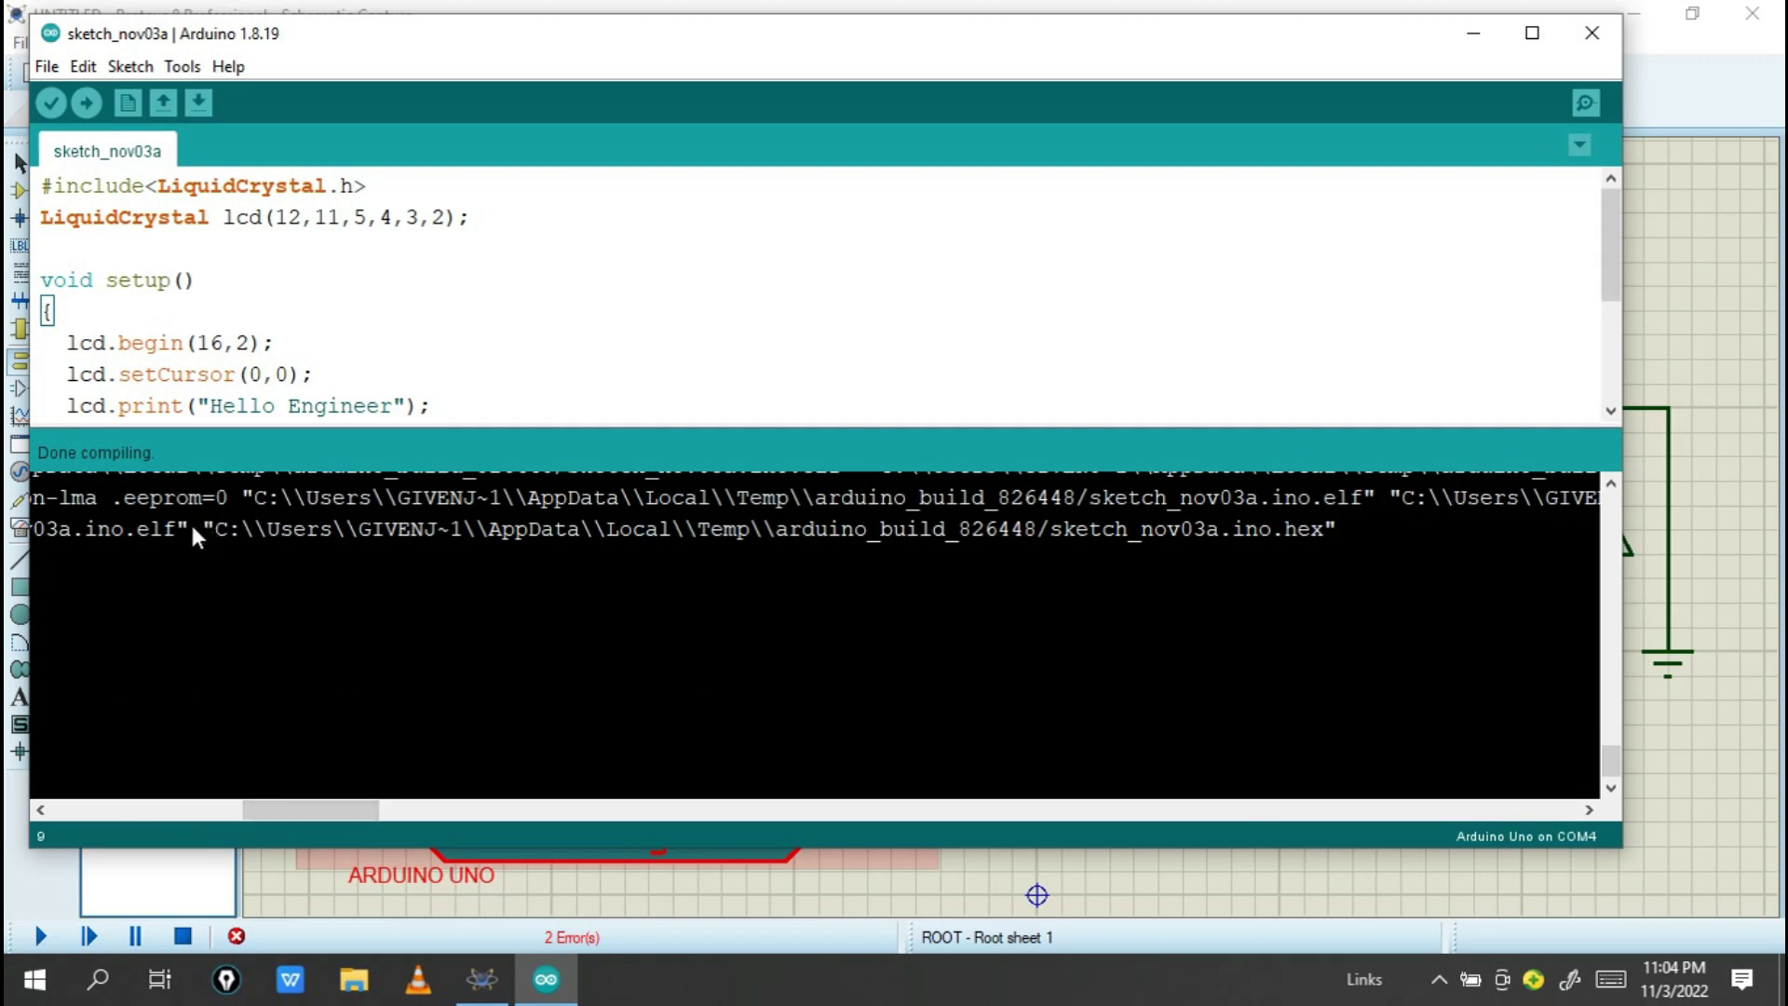
pyautogui.moveTo(201, 526); pyautogui.dragTo(1740, 523)
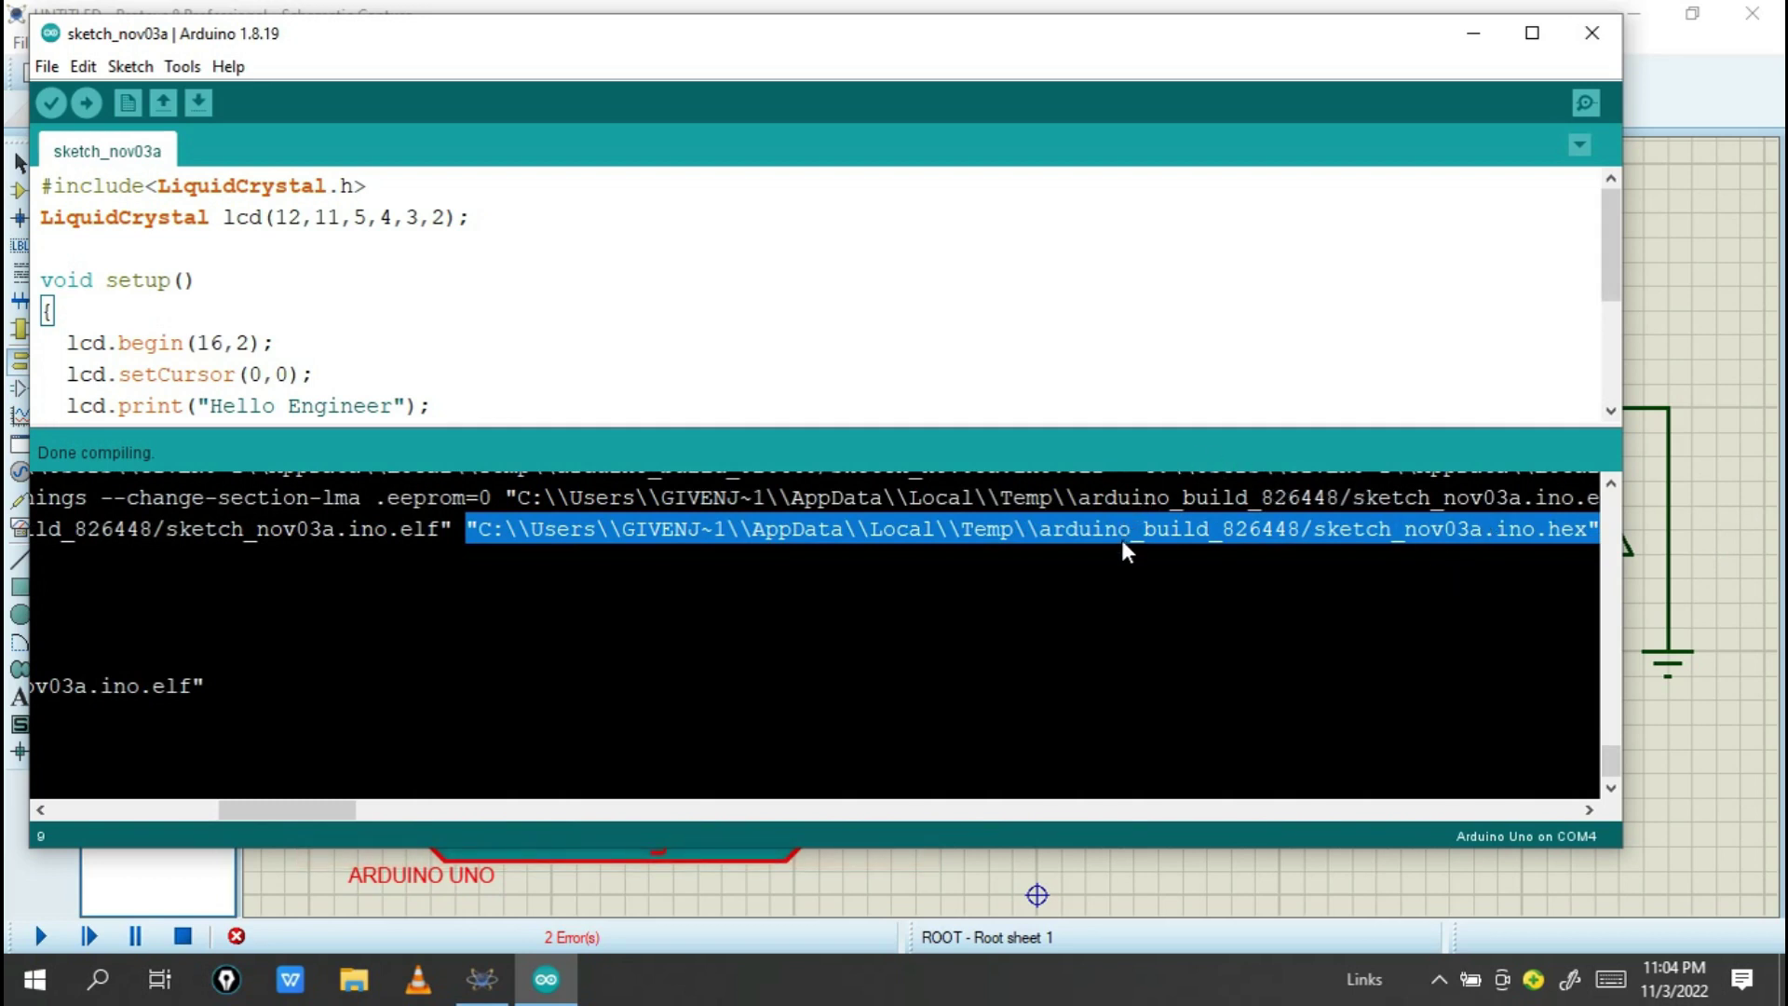
pyautogui.click(1473, 35)
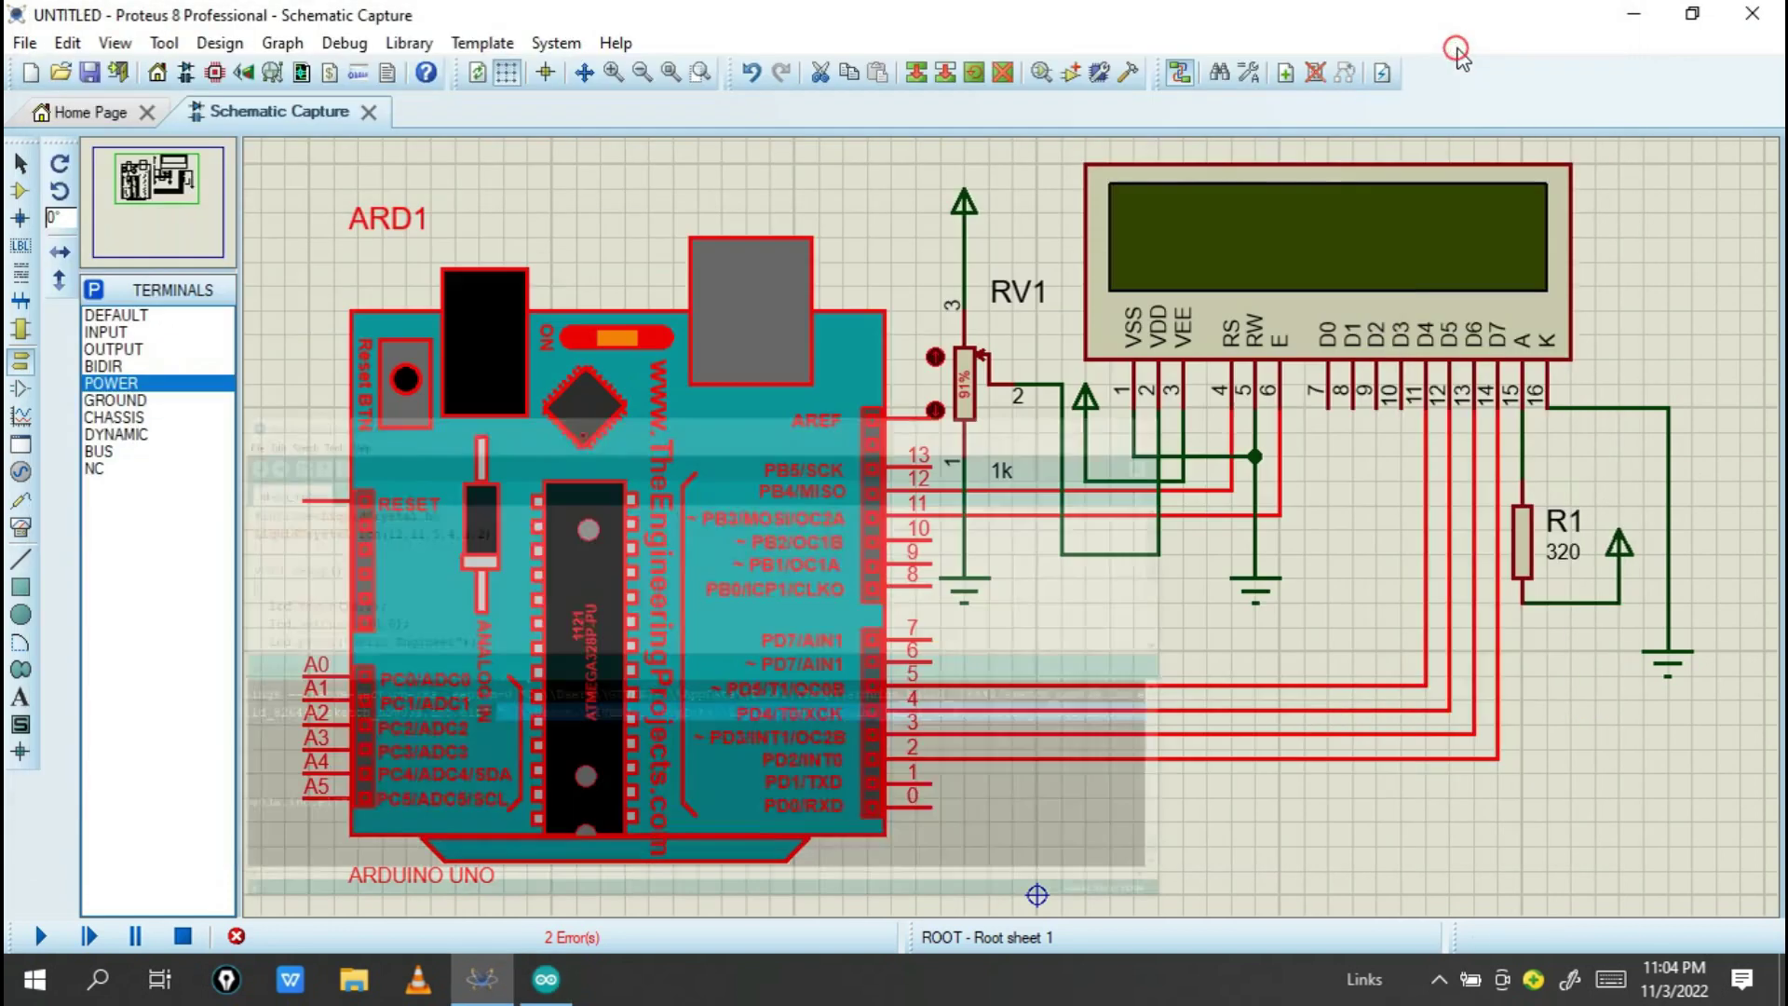
# In Proteus, set the Arduino UNO's program file to the copied sketch_nov03a.ino.hex path and accept the component changes.
pyautogui.doubleClick(652, 592)
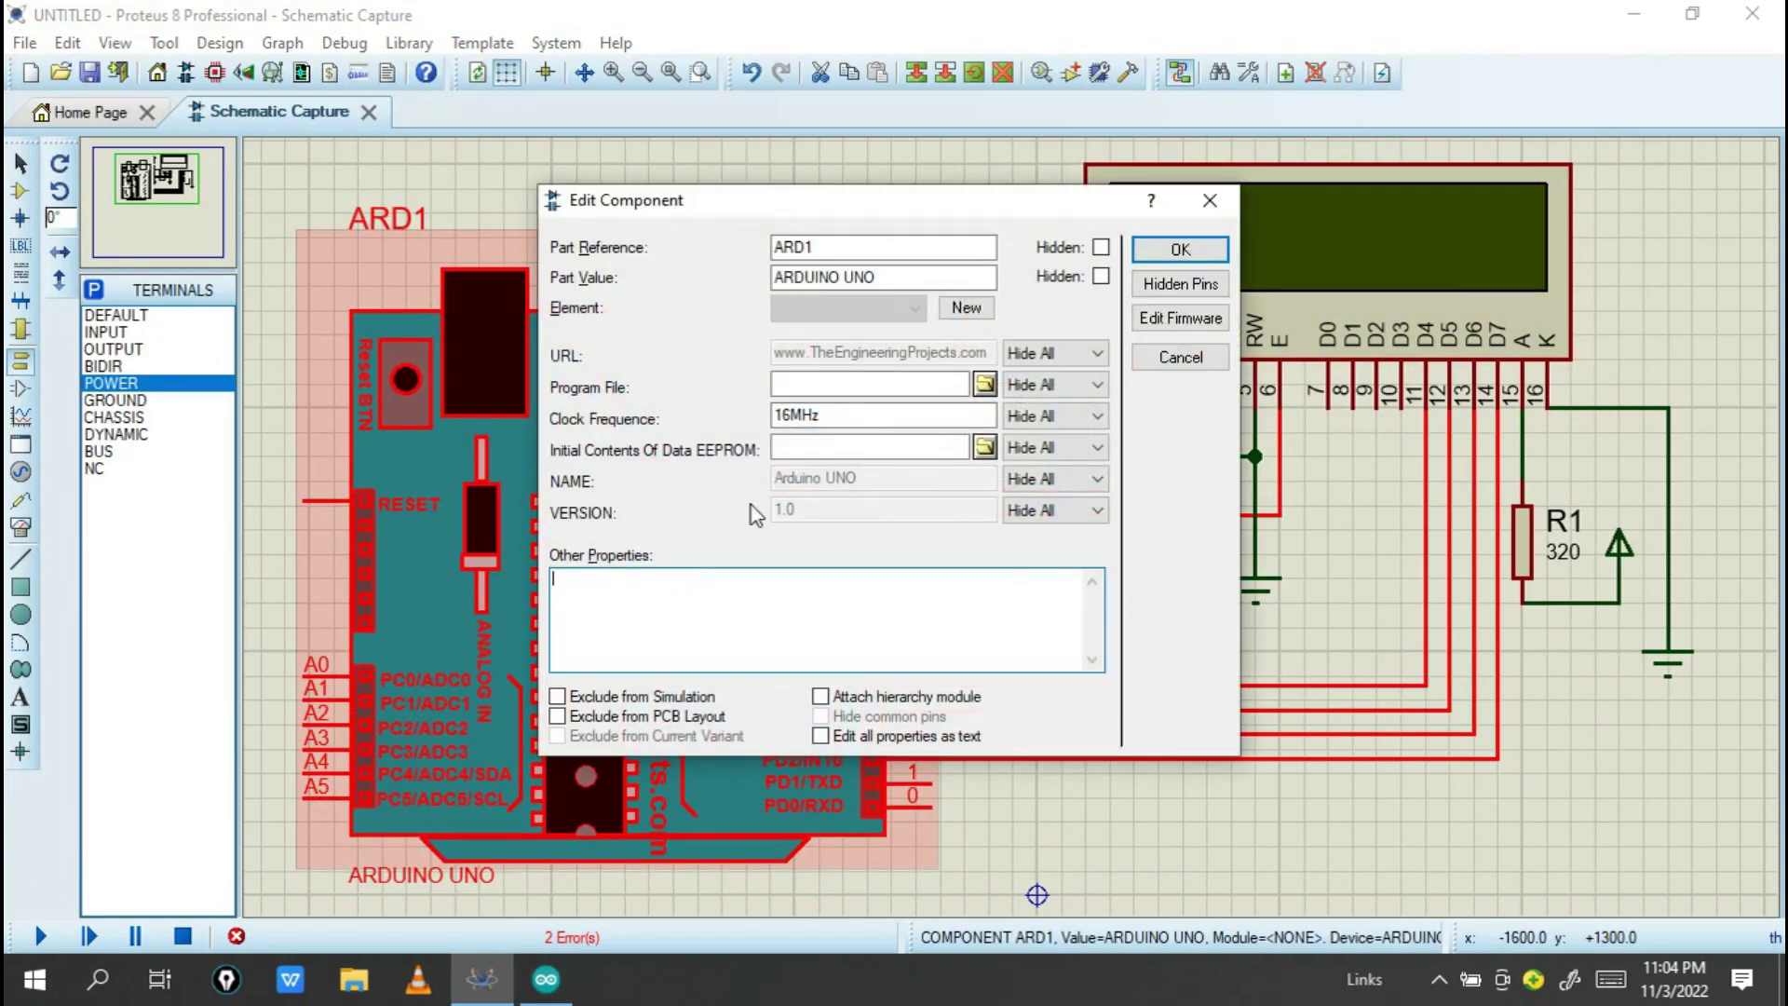
pyautogui.click(871, 384)
pyautogui.rightClick(876, 387)
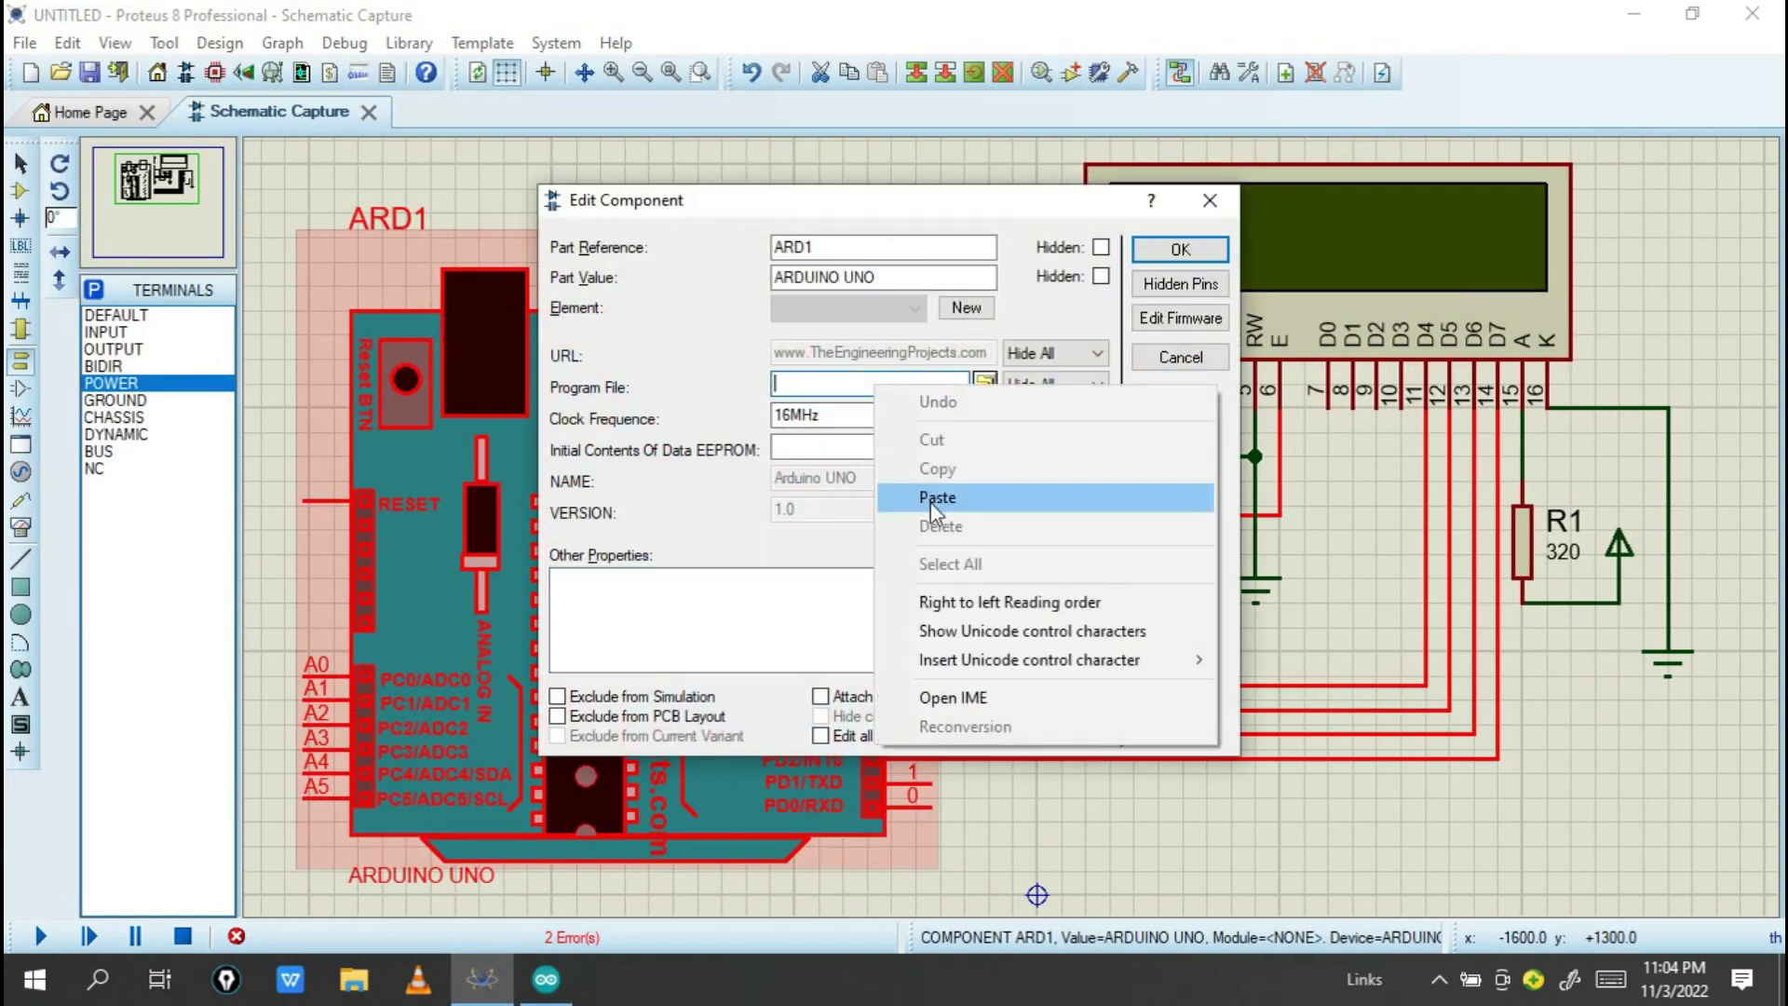
pyautogui.click(934, 499)
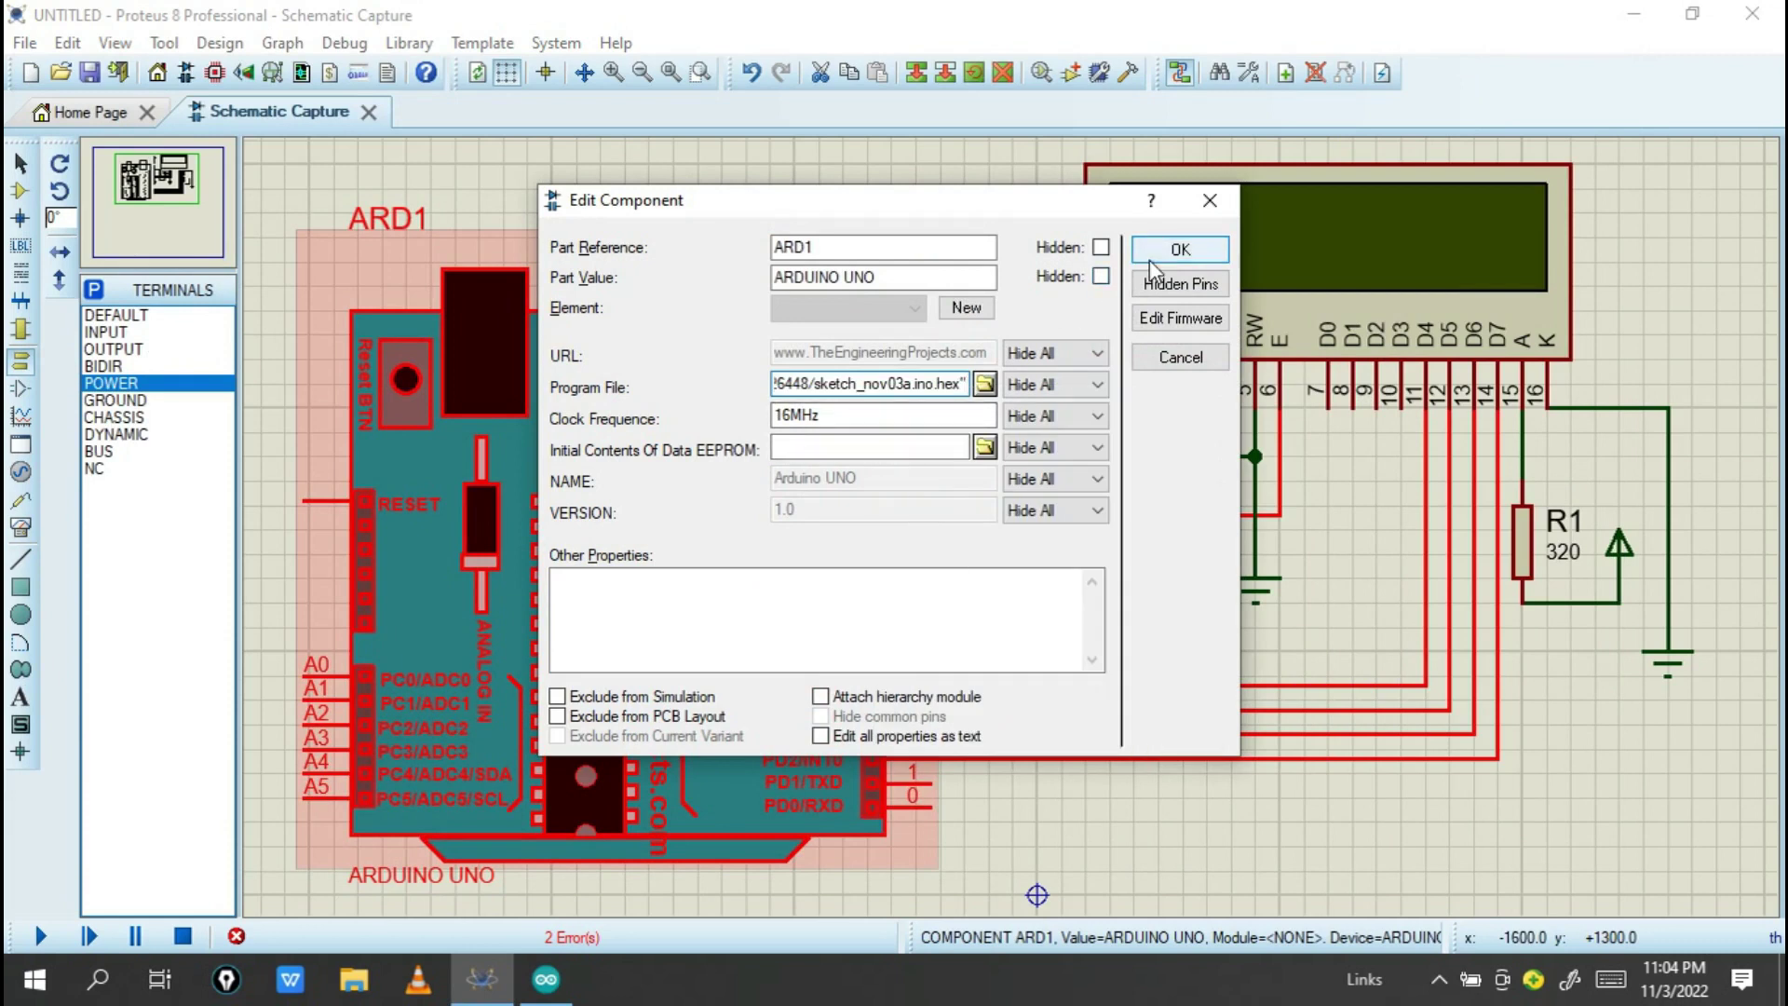
pyautogui.click(1151, 261)
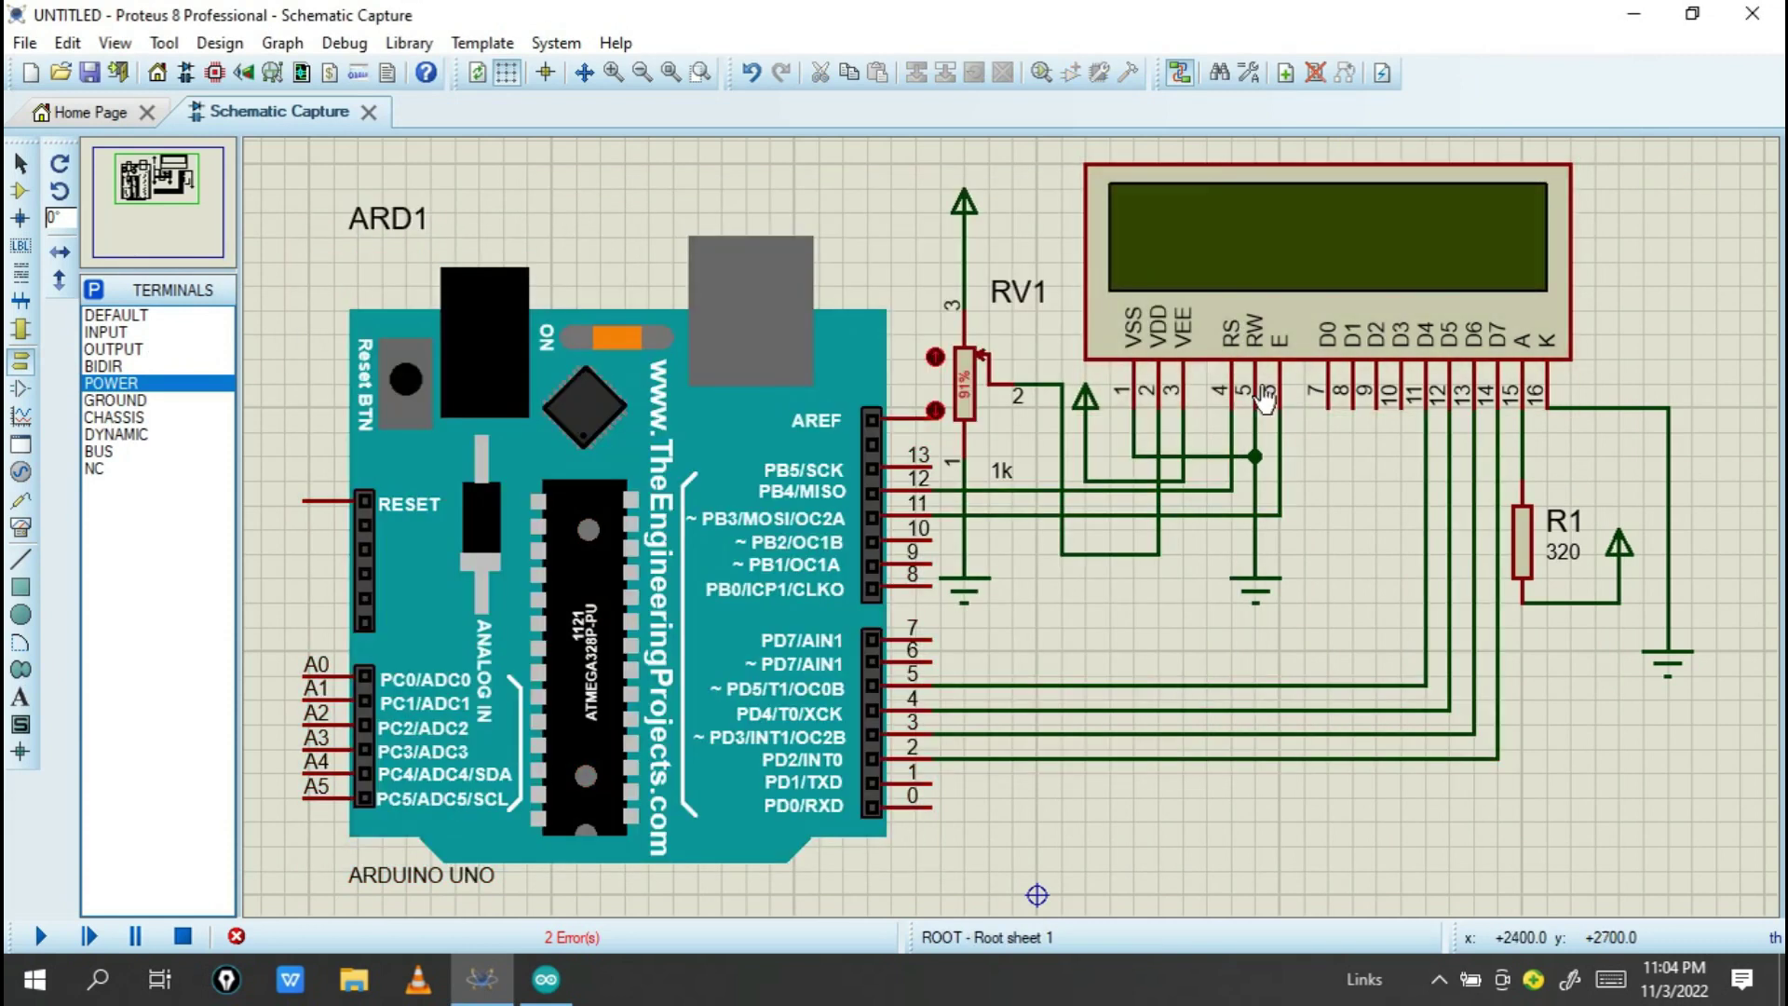
# Run the simulation to check the text on the LCD and stop it.
pyautogui.click(40, 935)
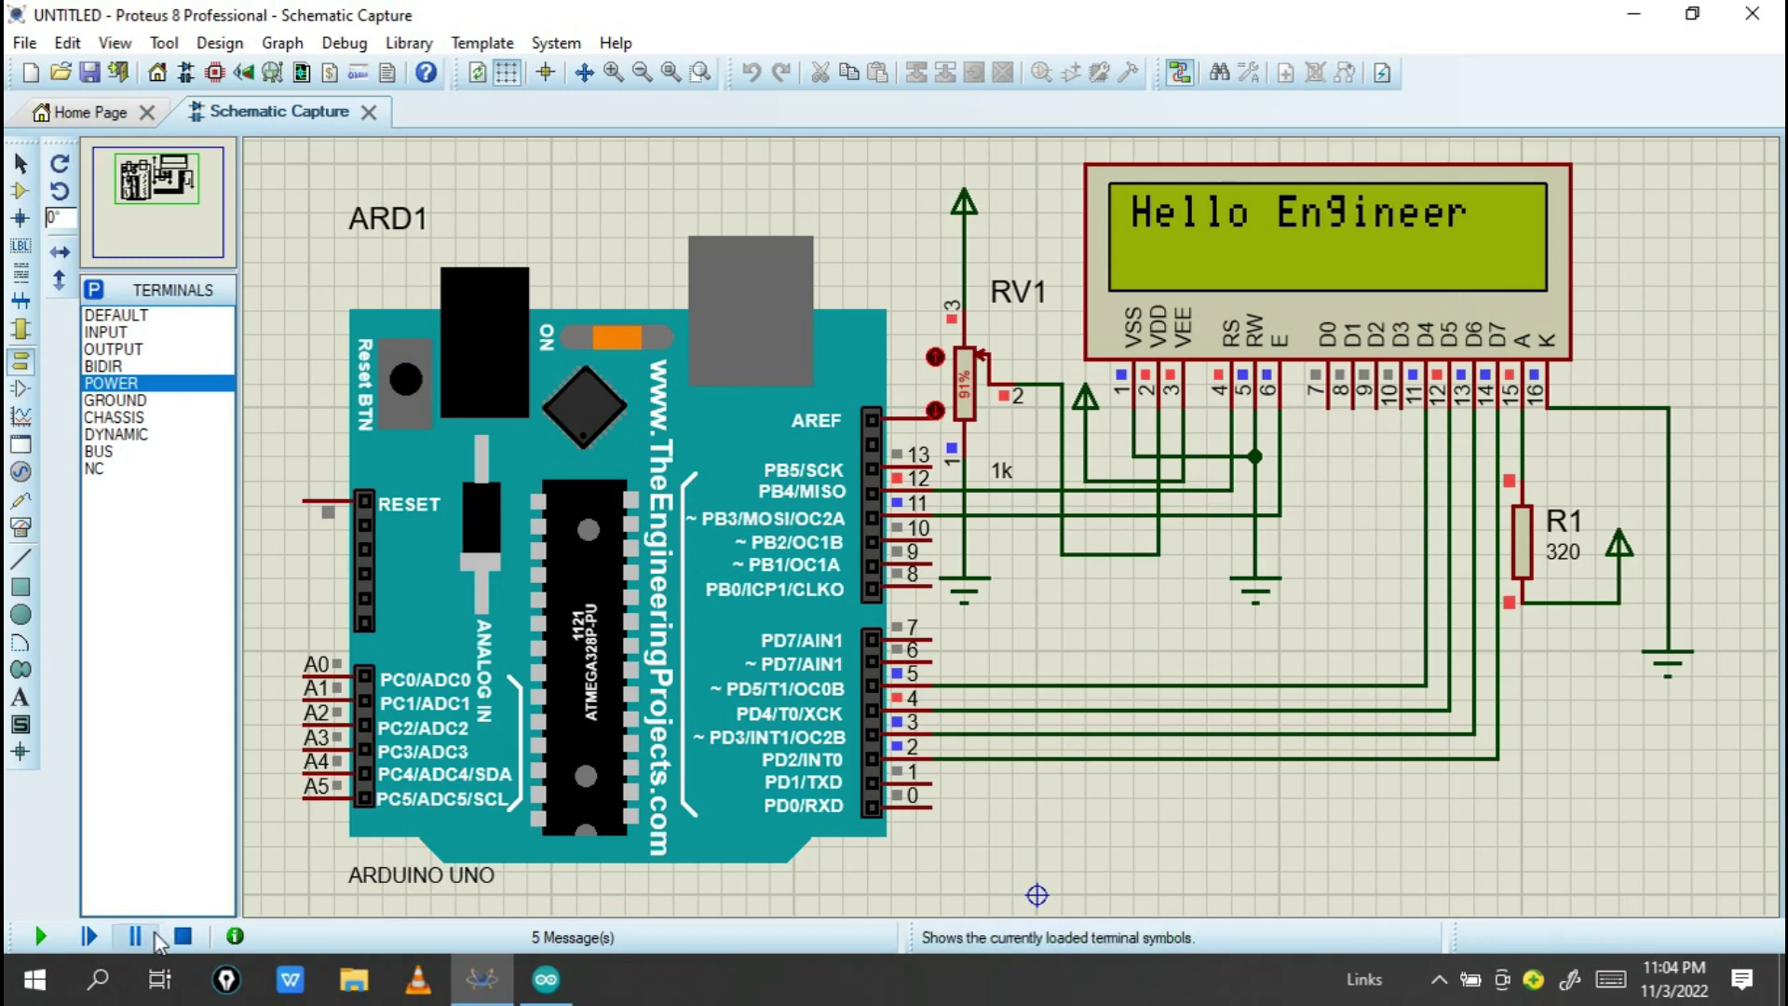
pyautogui.click(182, 936)
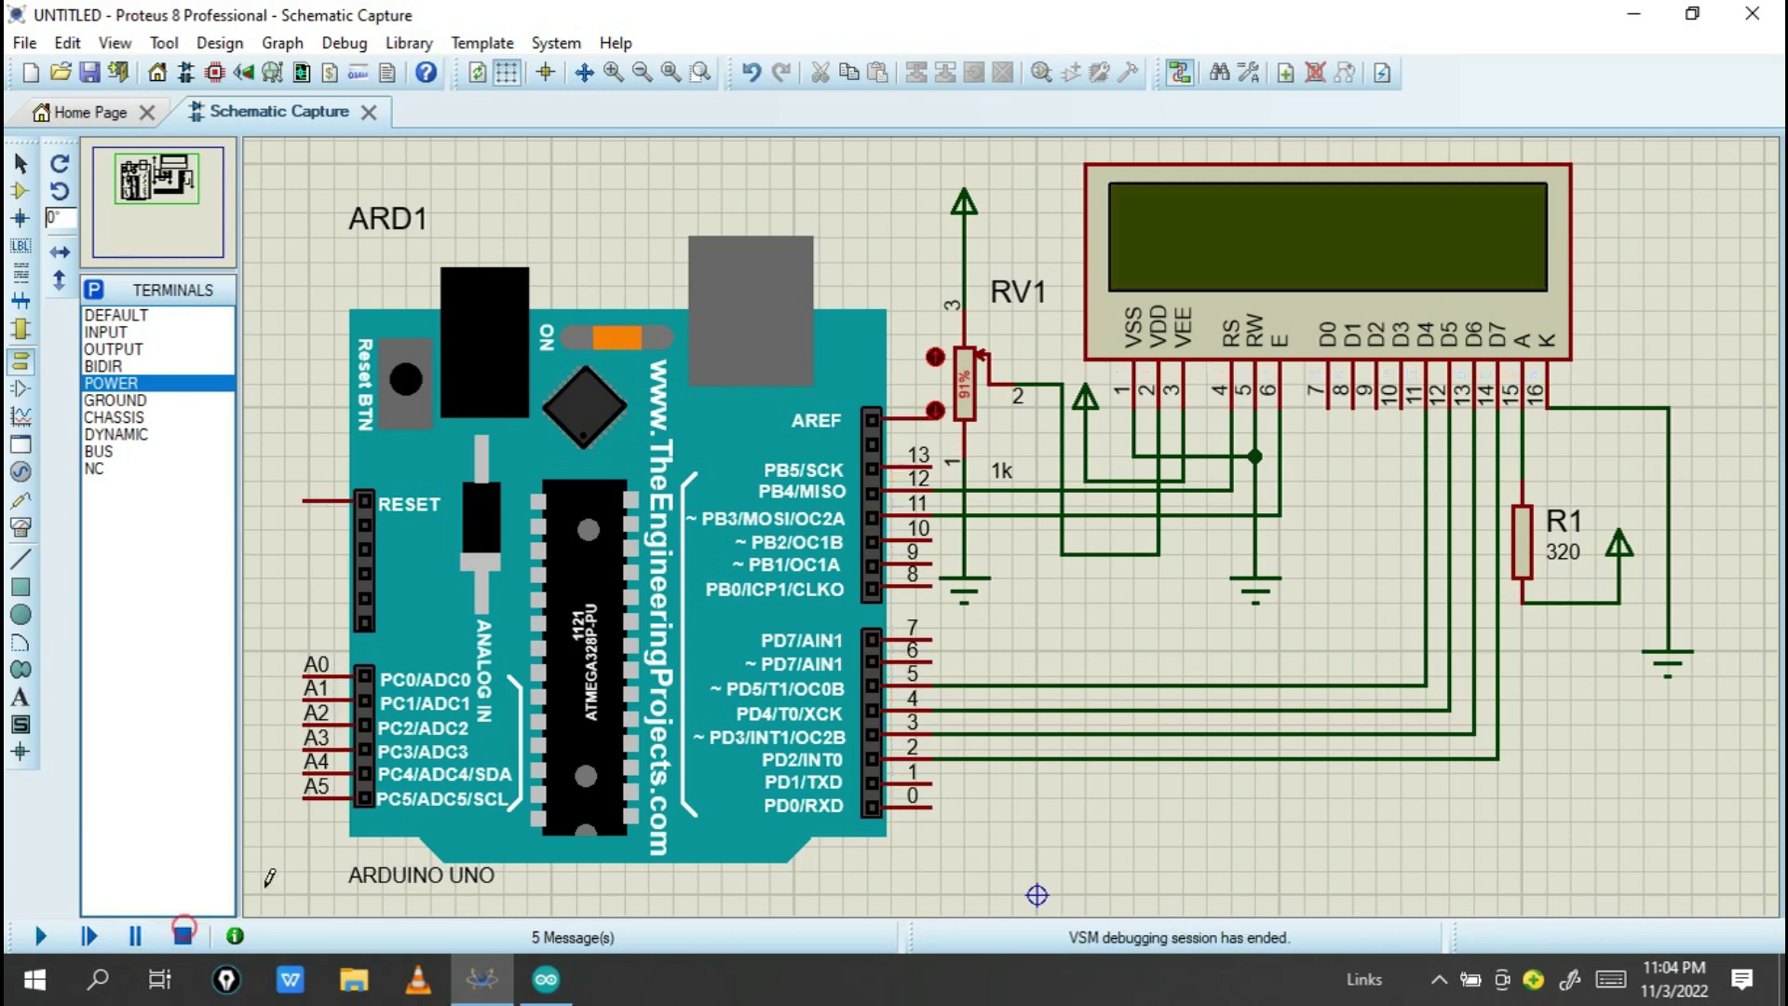
# Move the Arduino pin 5 wire from the LCD's D4 pin to its D3 pin, and test it by running and stopping the simulation.
pyautogui.rightClick(1426, 479)
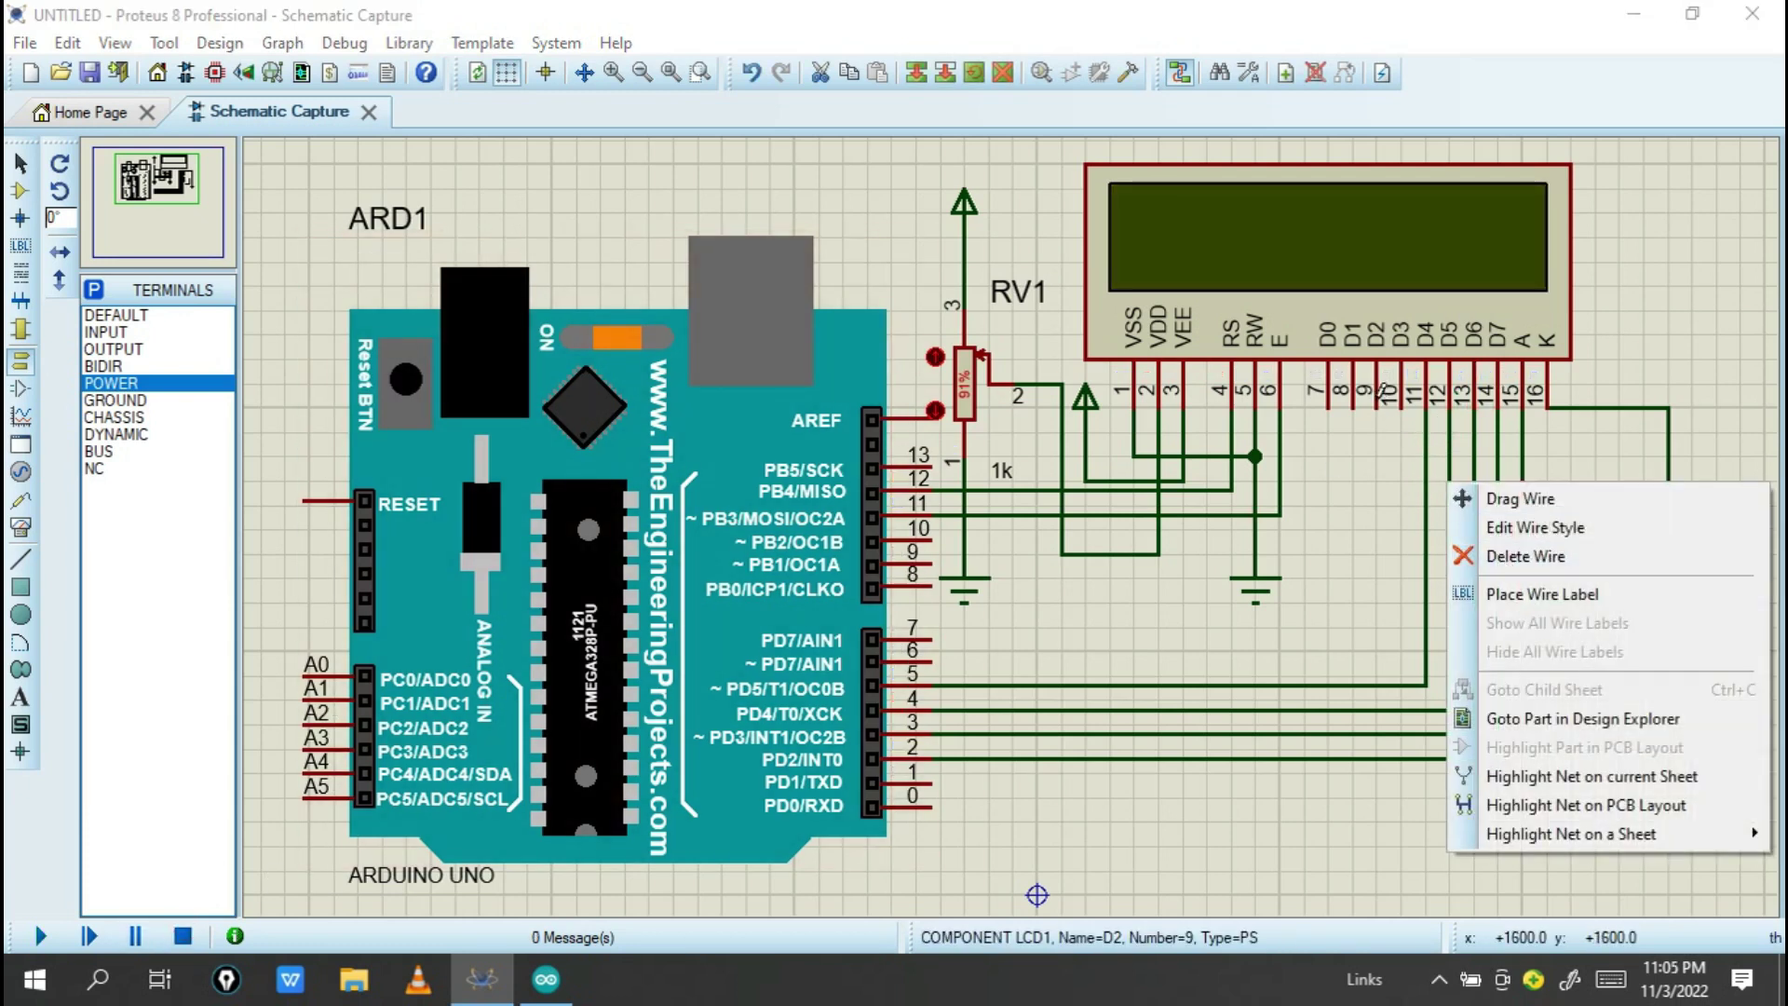
pyautogui.click(1406, 402)
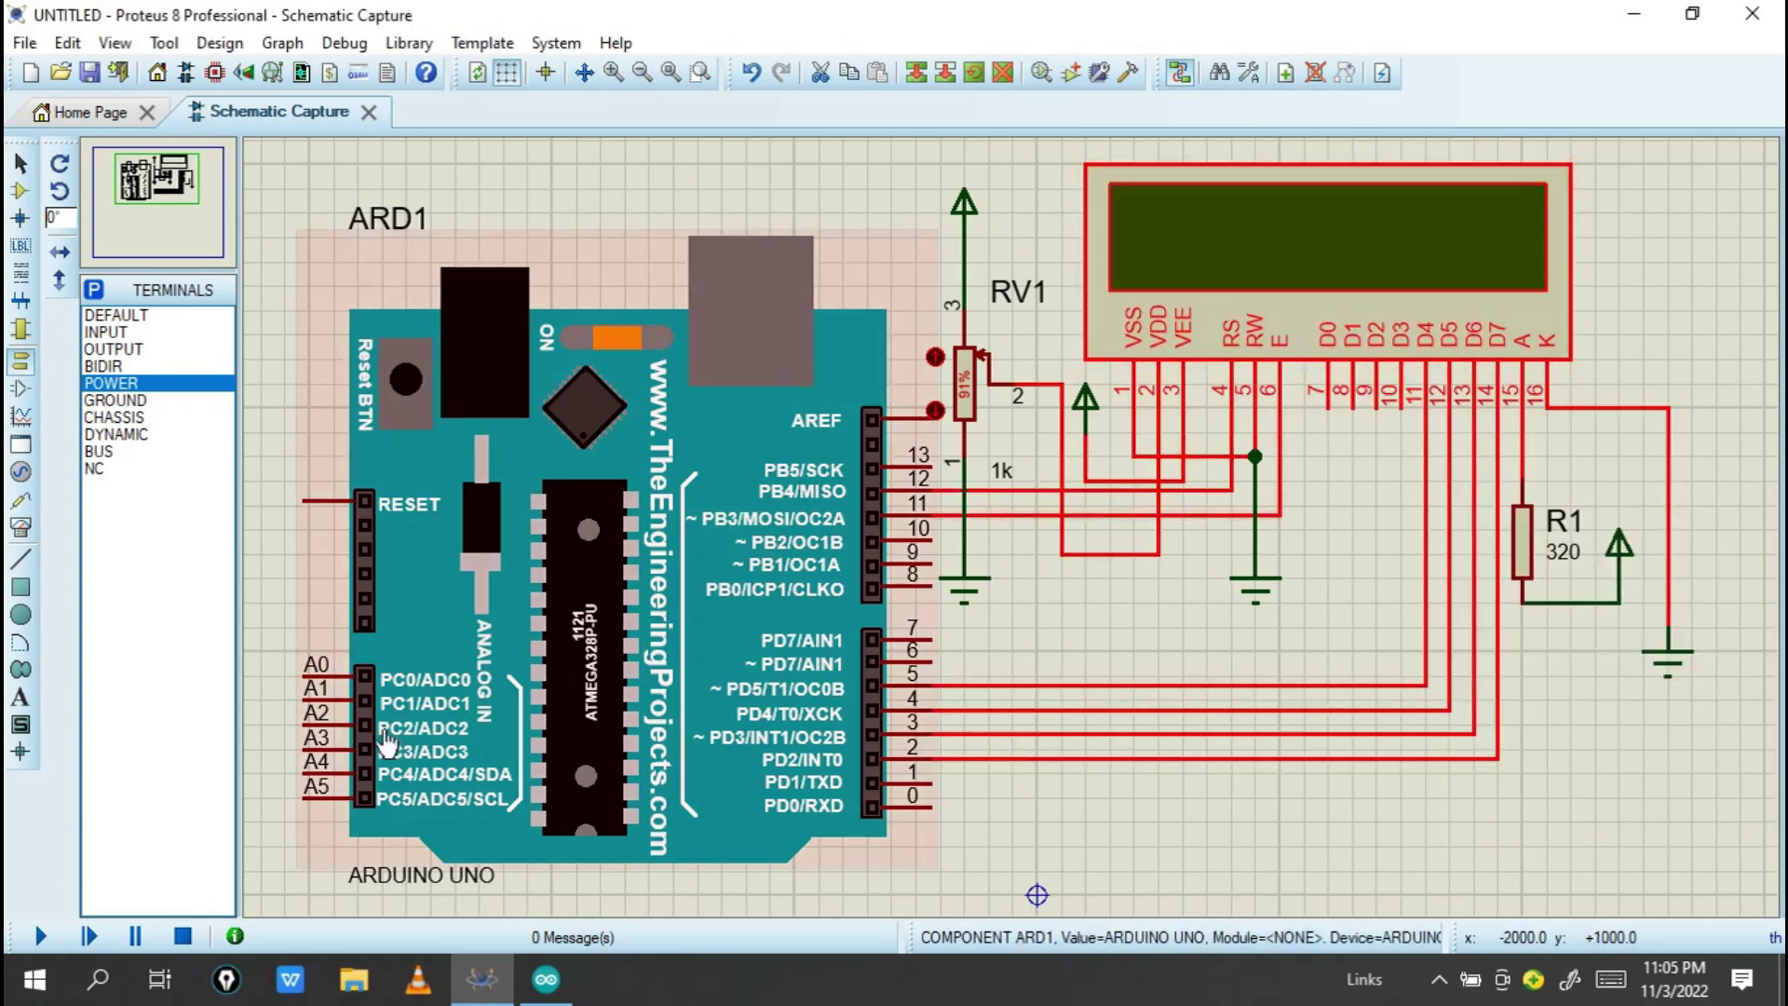
pyautogui.click(1317, 511)
pyautogui.click(1402, 408)
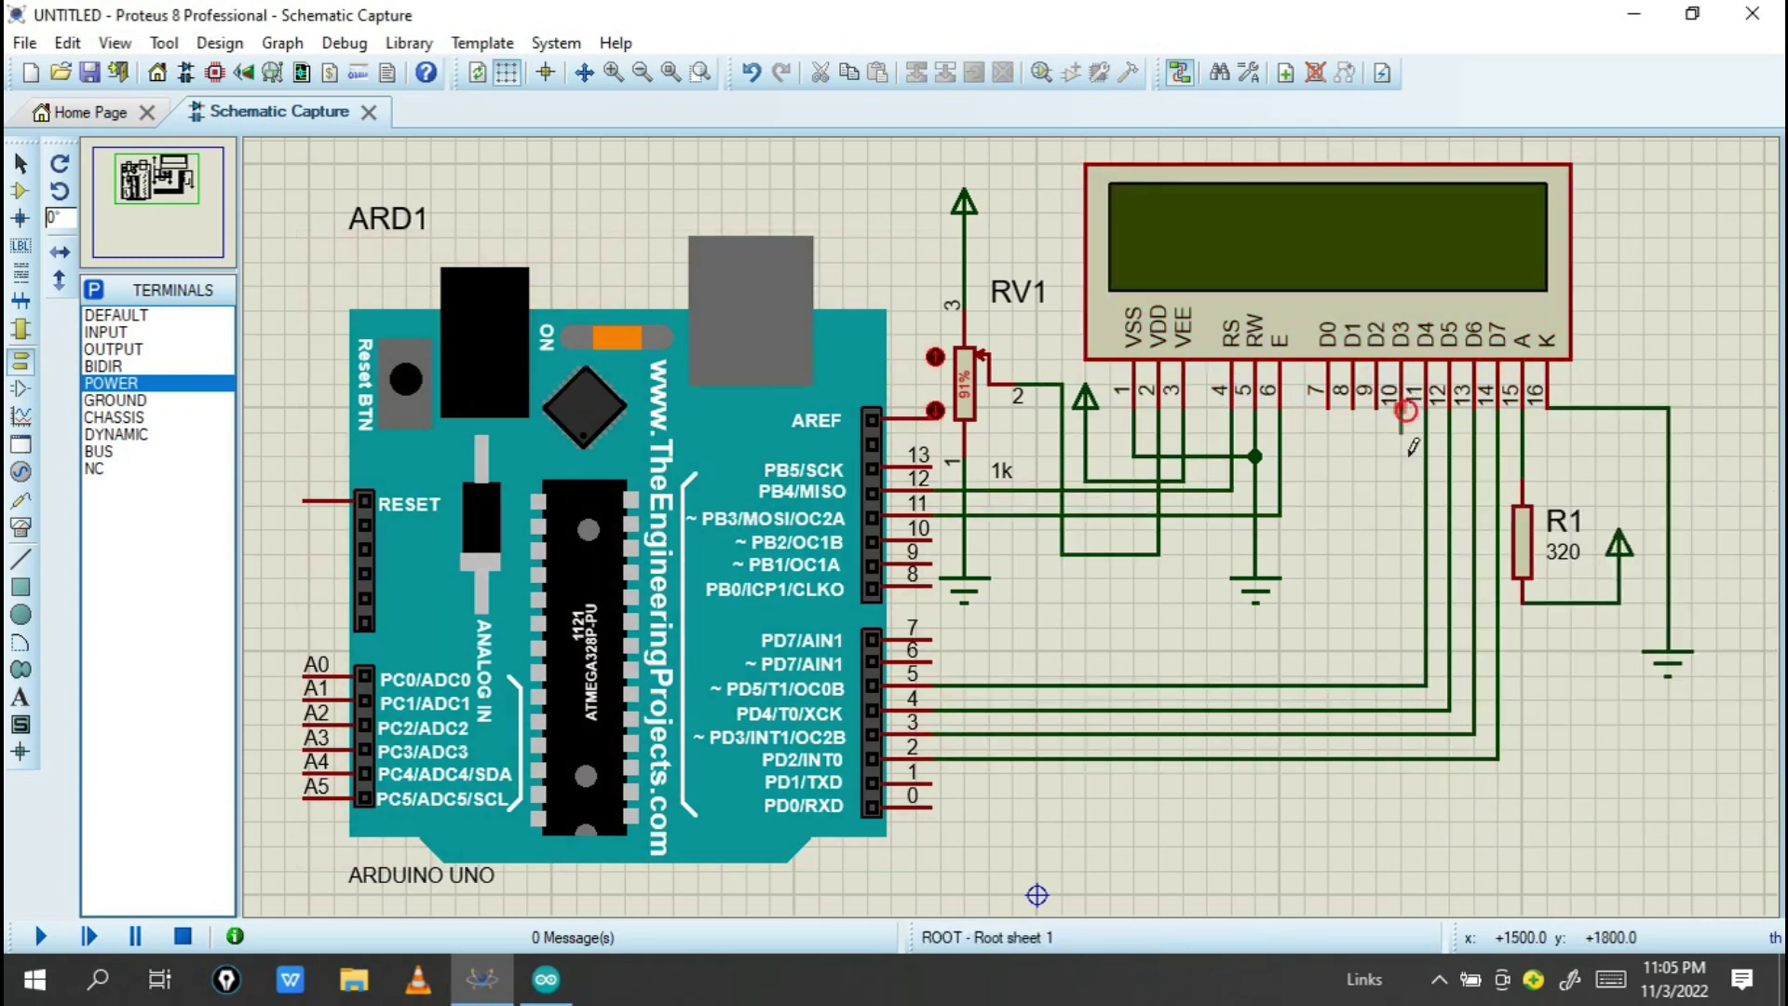
pyautogui.click(1425, 554)
pyautogui.rightClick(1450, 450)
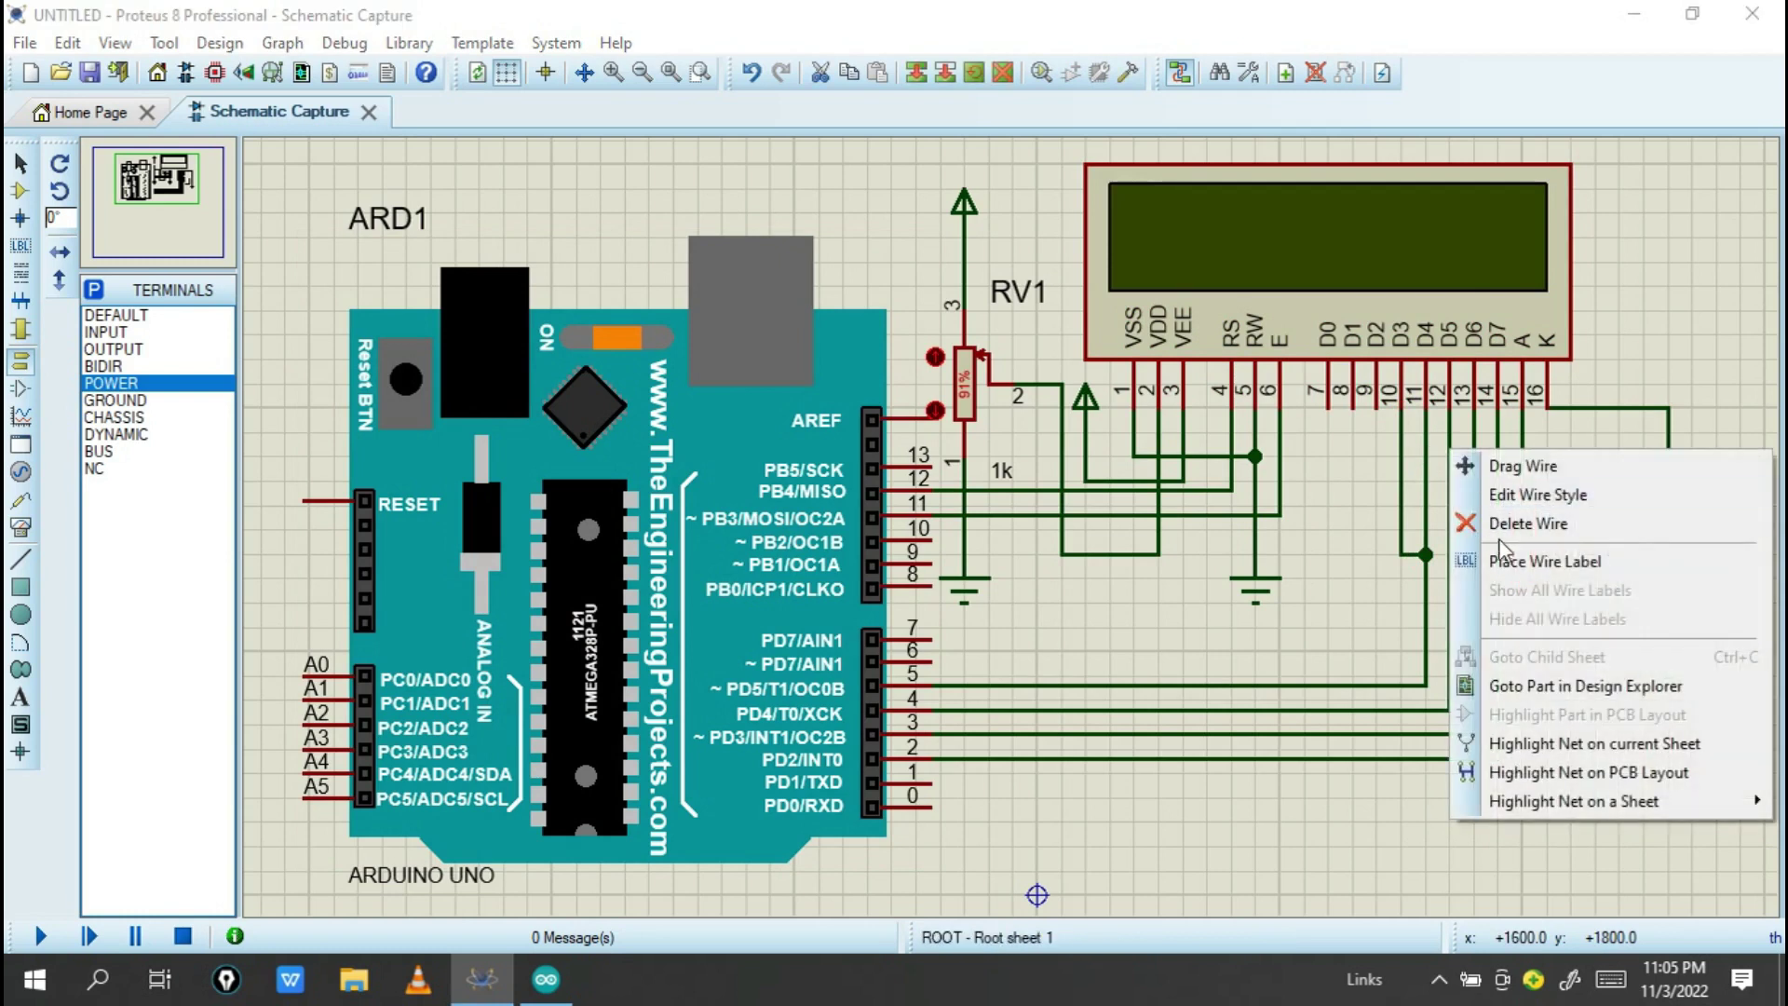
pyautogui.click(1501, 535)
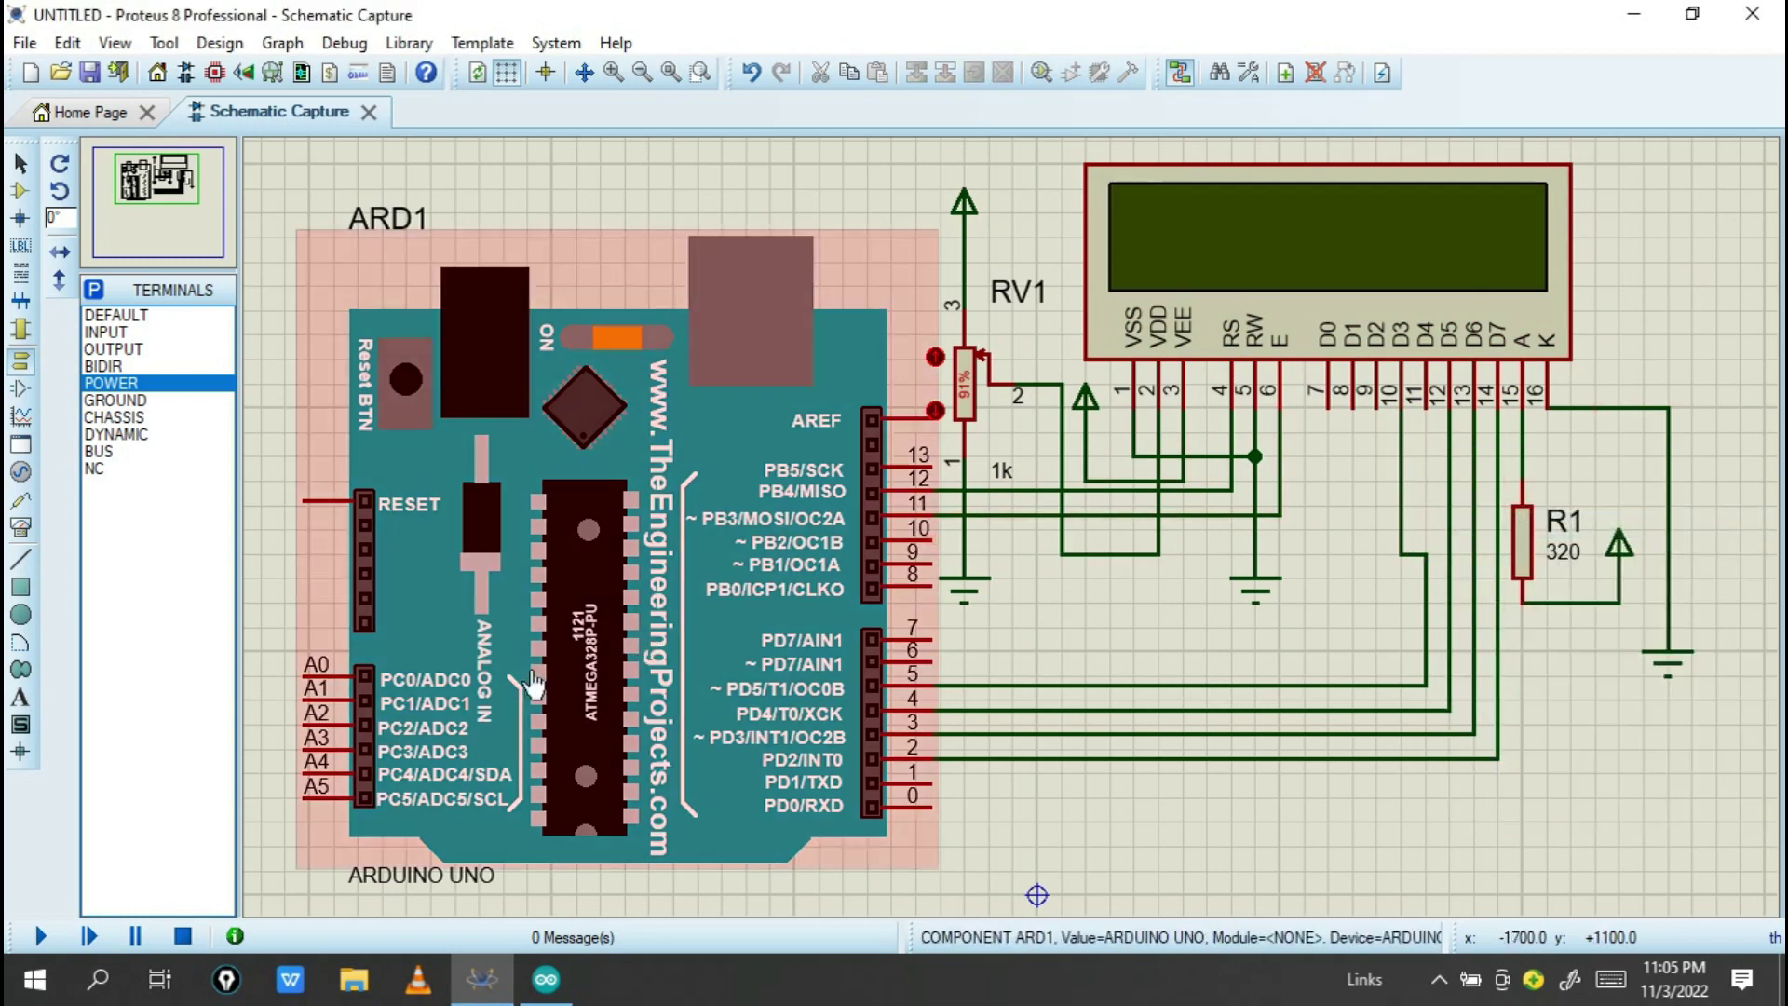
pyautogui.click(41, 935)
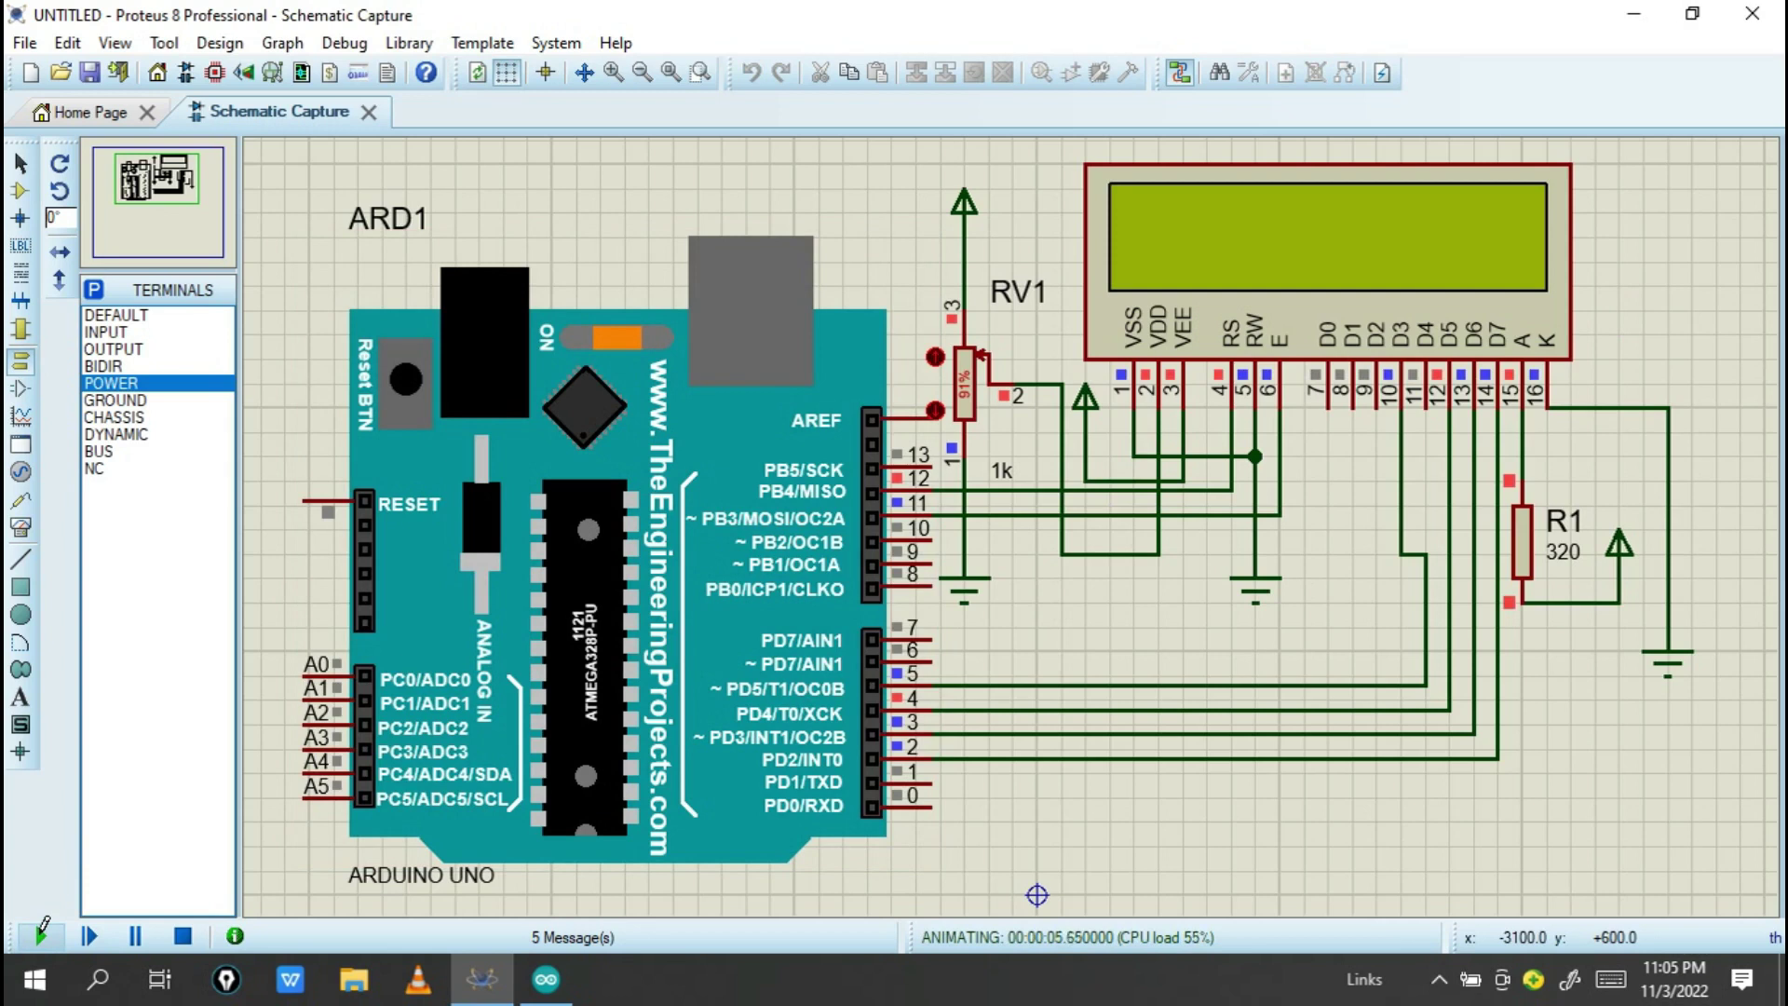
pyautogui.click(182, 935)
# Reconnect the Arduino pin 5 wire to the LCD's D4 pin and delete the wire branch to D3.
pyautogui.click(1426, 408)
pyautogui.click(1425, 555)
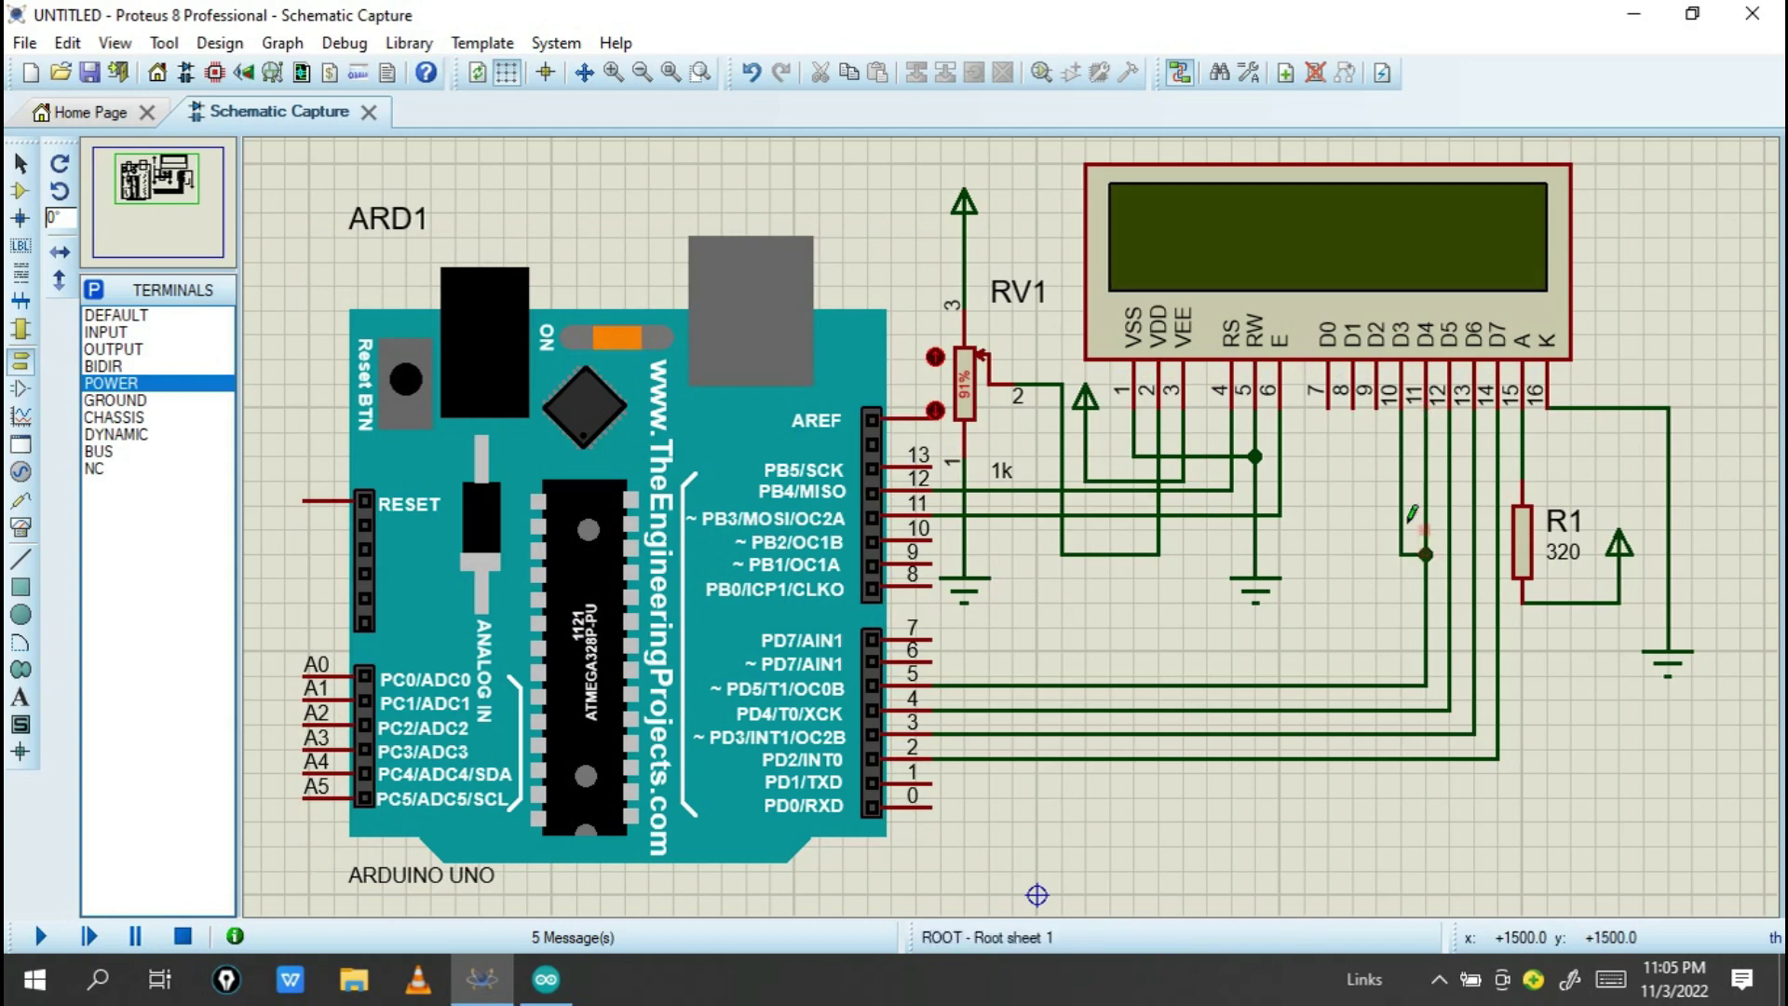
pyautogui.rightClick(1430, 503)
pyautogui.click(1481, 578)
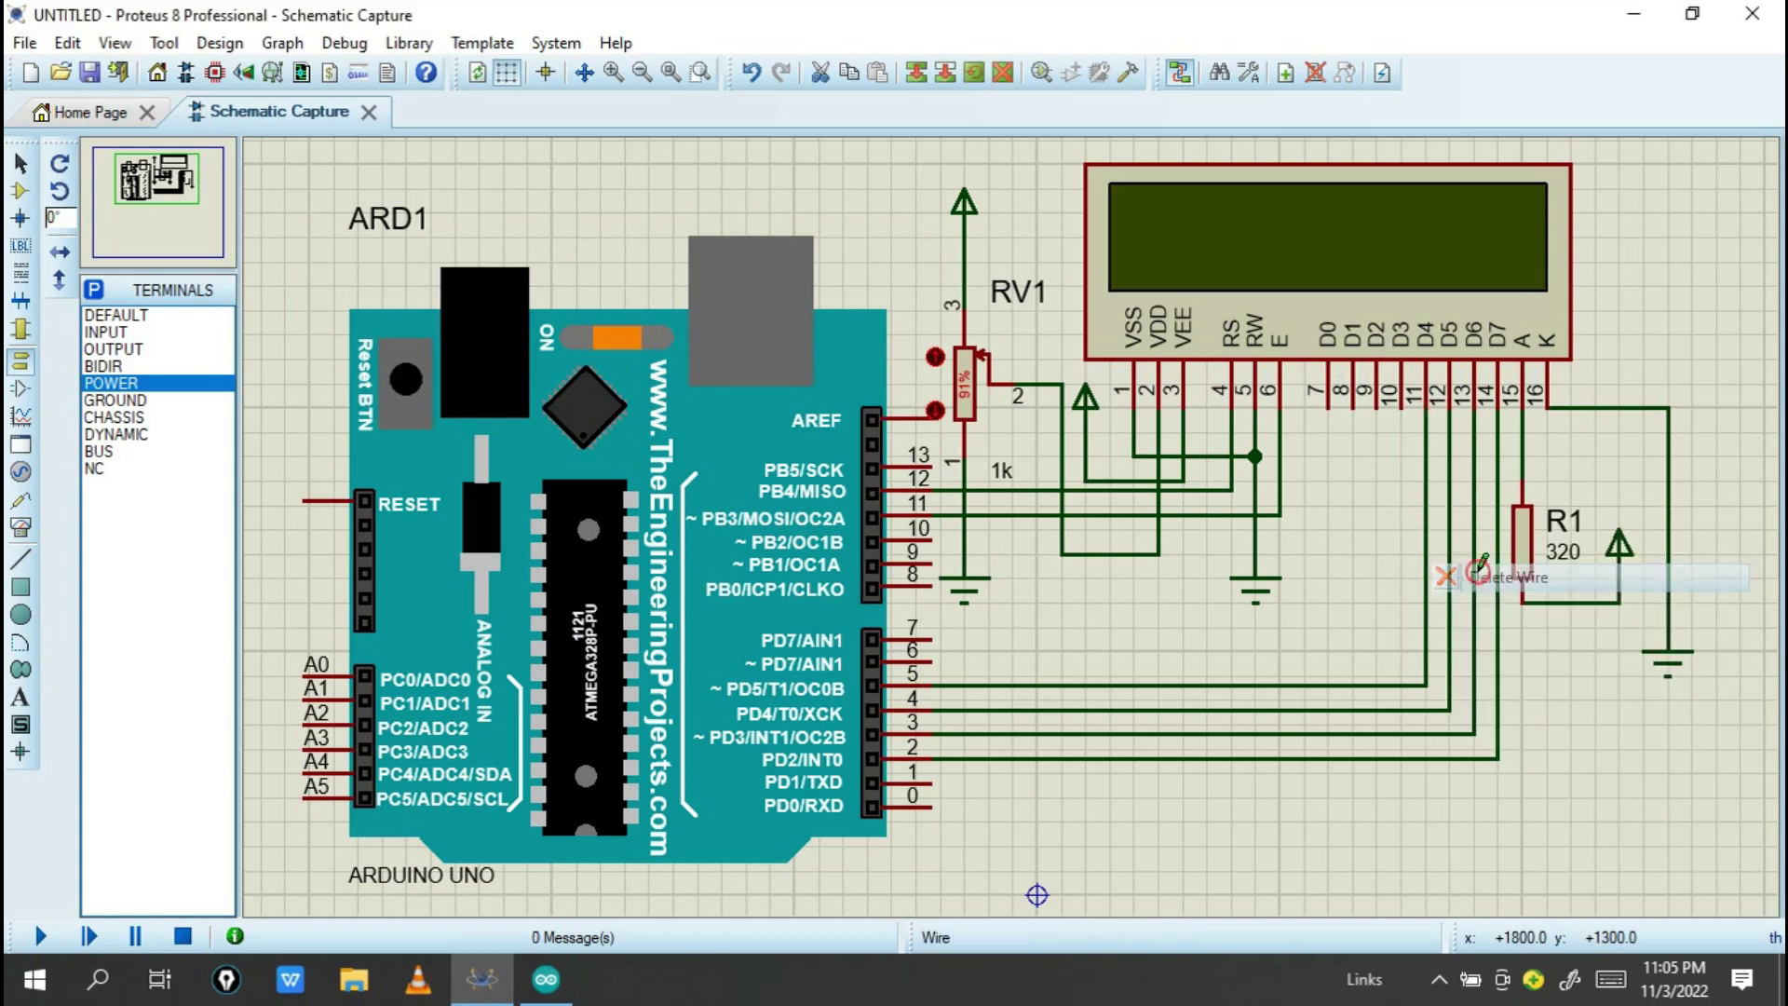
# In the Arduino IDE, change the last pin argument of the LiquidCrystal lcd declaration to A0, recompile the sketch and return to Proteus.
pyautogui.click(551, 983)
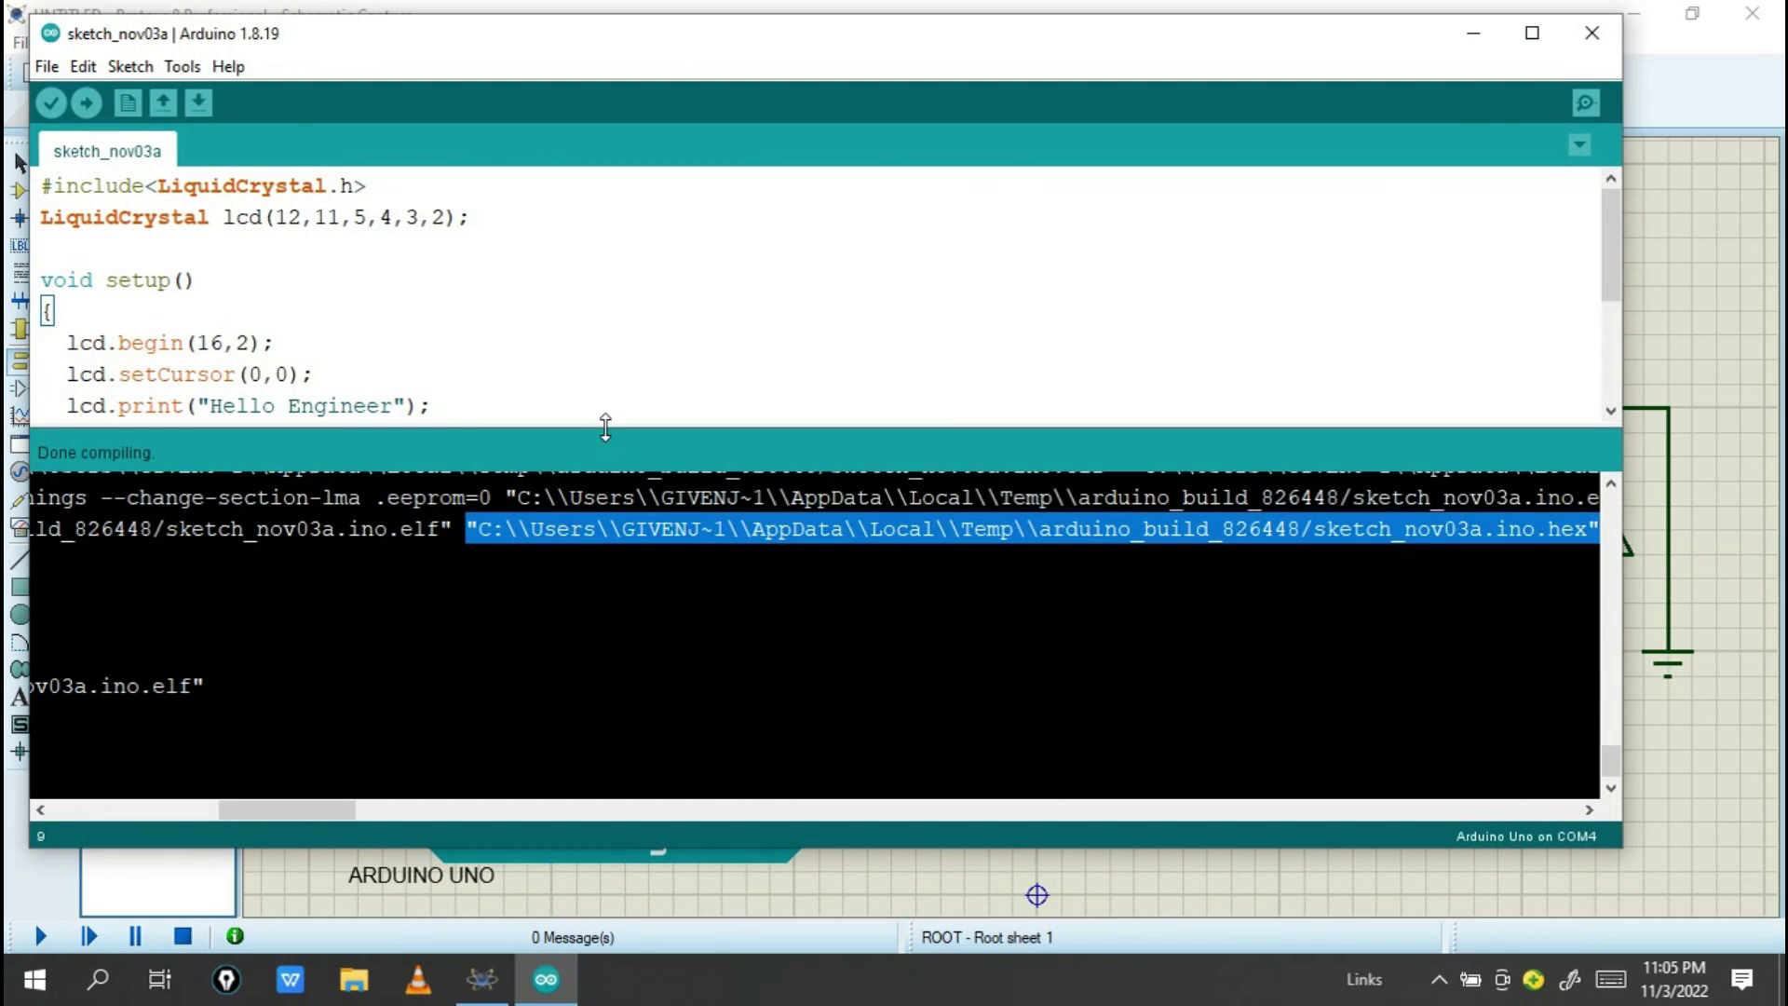
pyautogui.moveTo(607, 430); pyautogui.dragTo(607, 657)
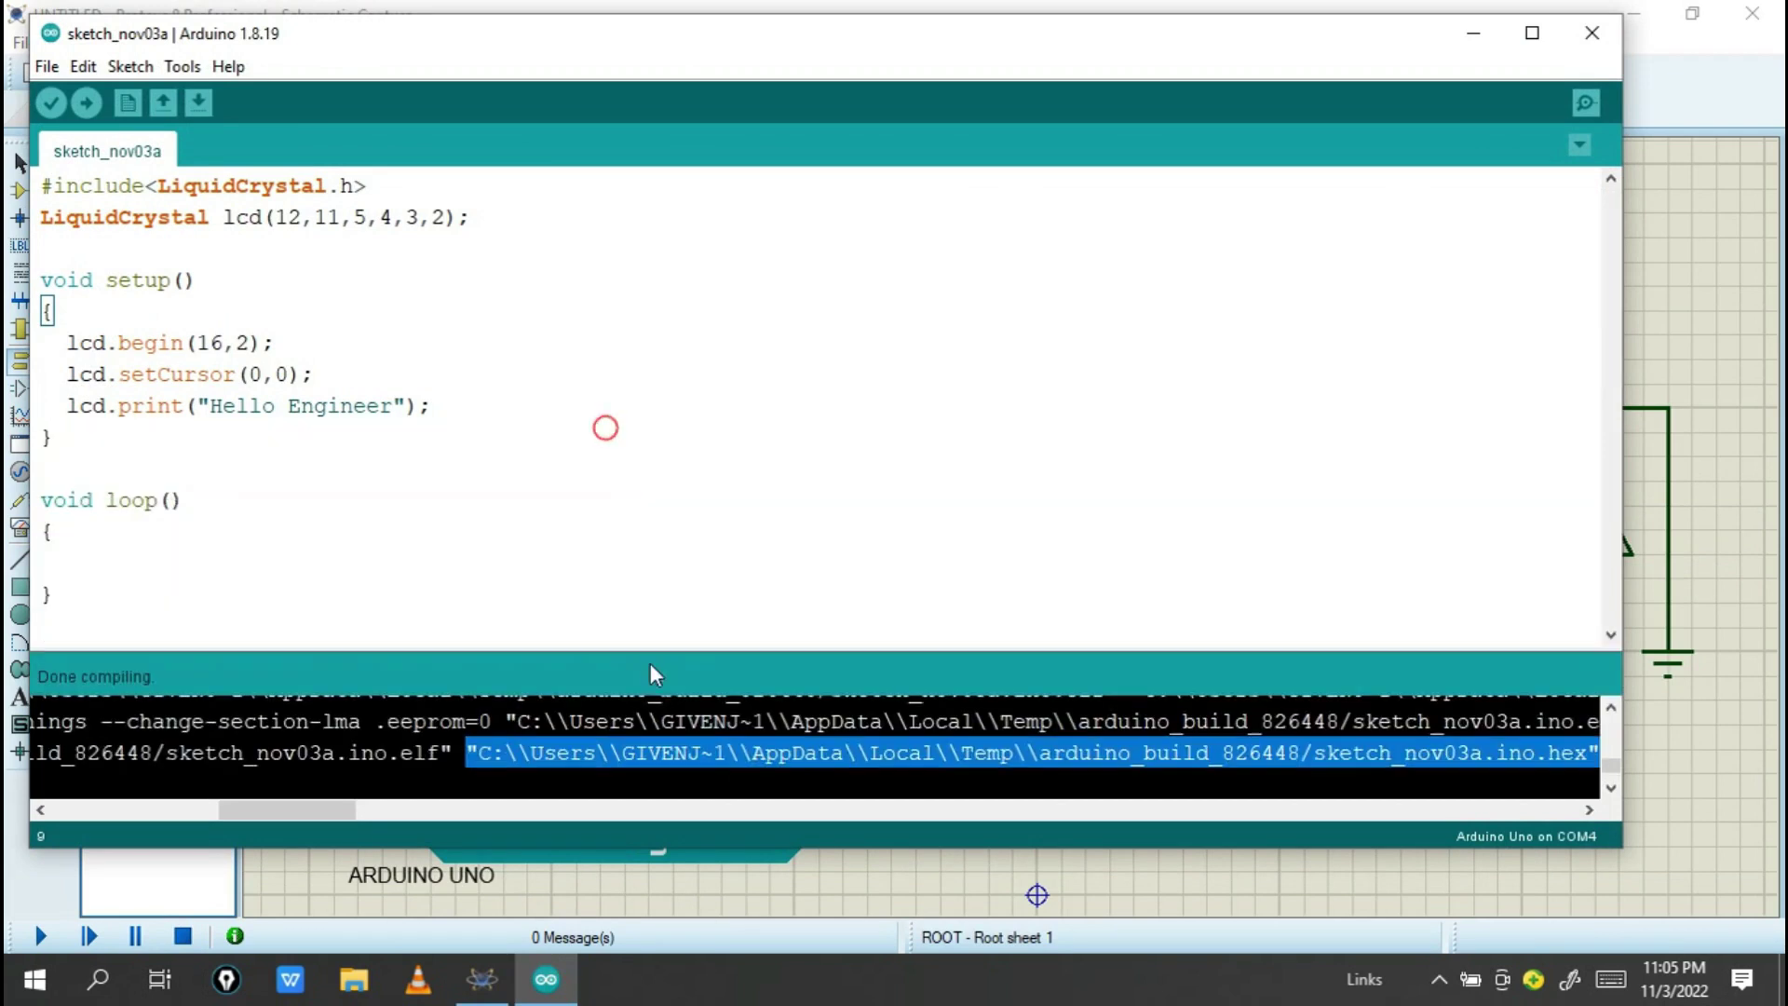
pyautogui.click(445, 220)
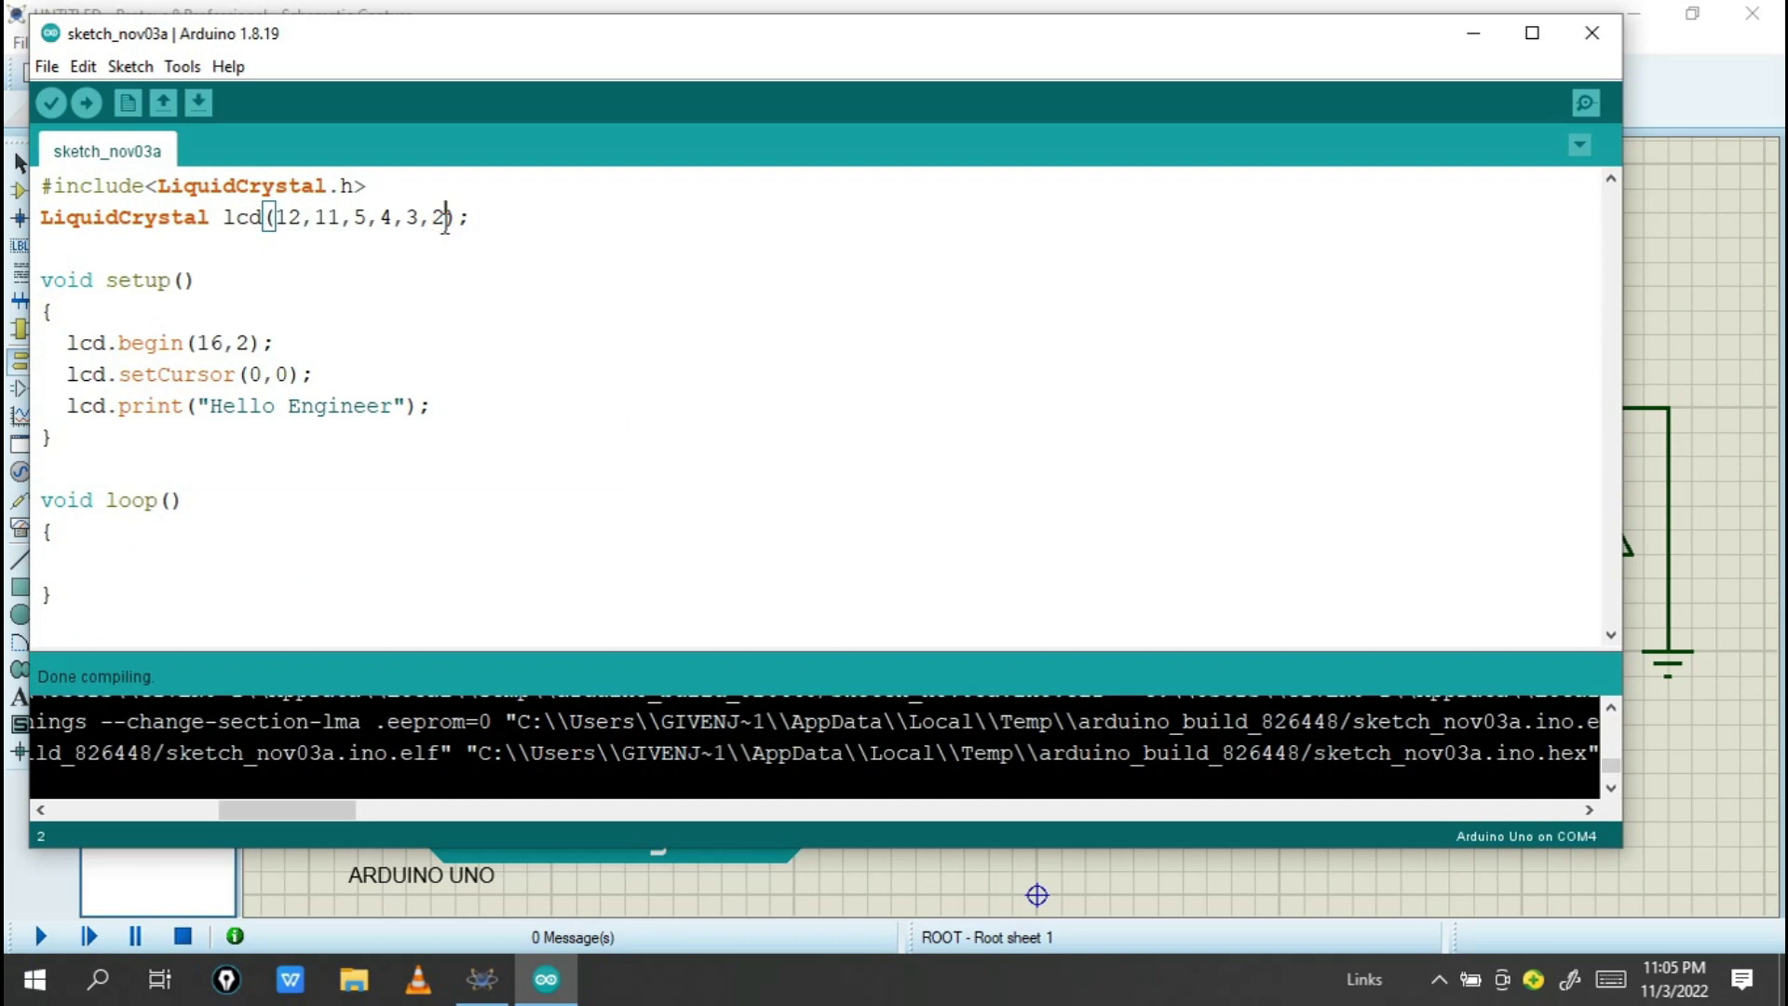
pyautogui.press('BackSpace')
pyautogui.write('A0')
pyautogui.click(44, 110)
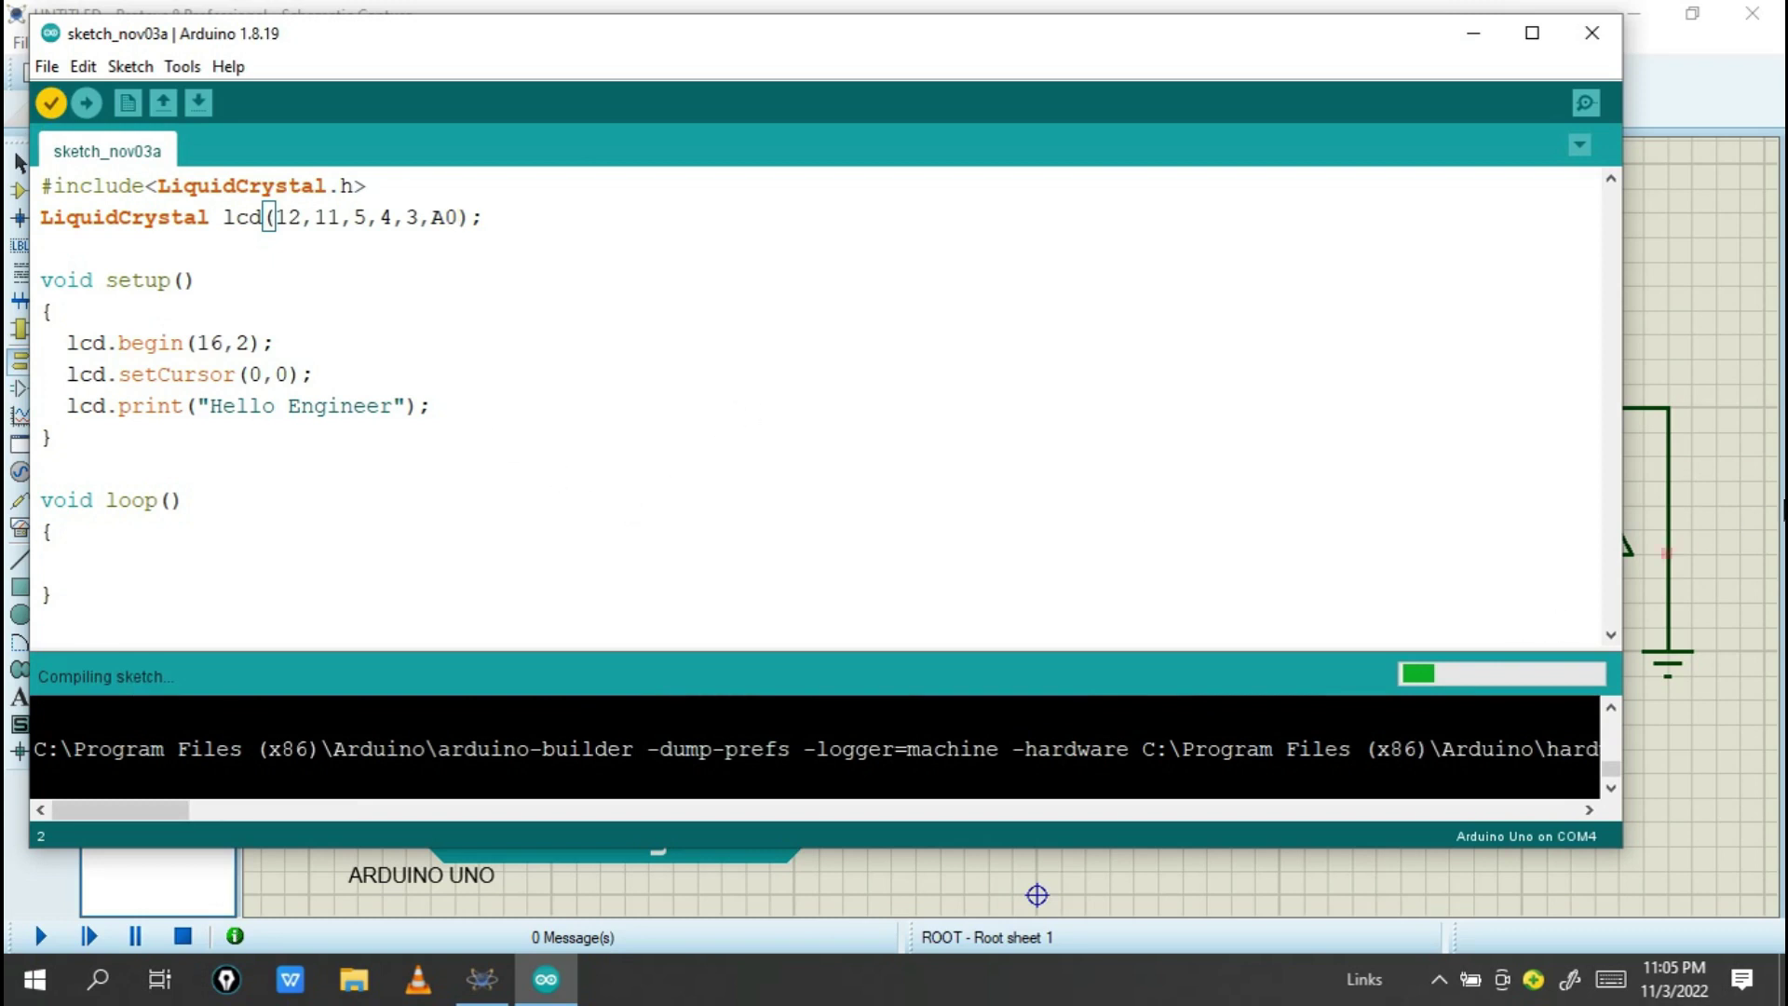
pyautogui.click(1461, 26)
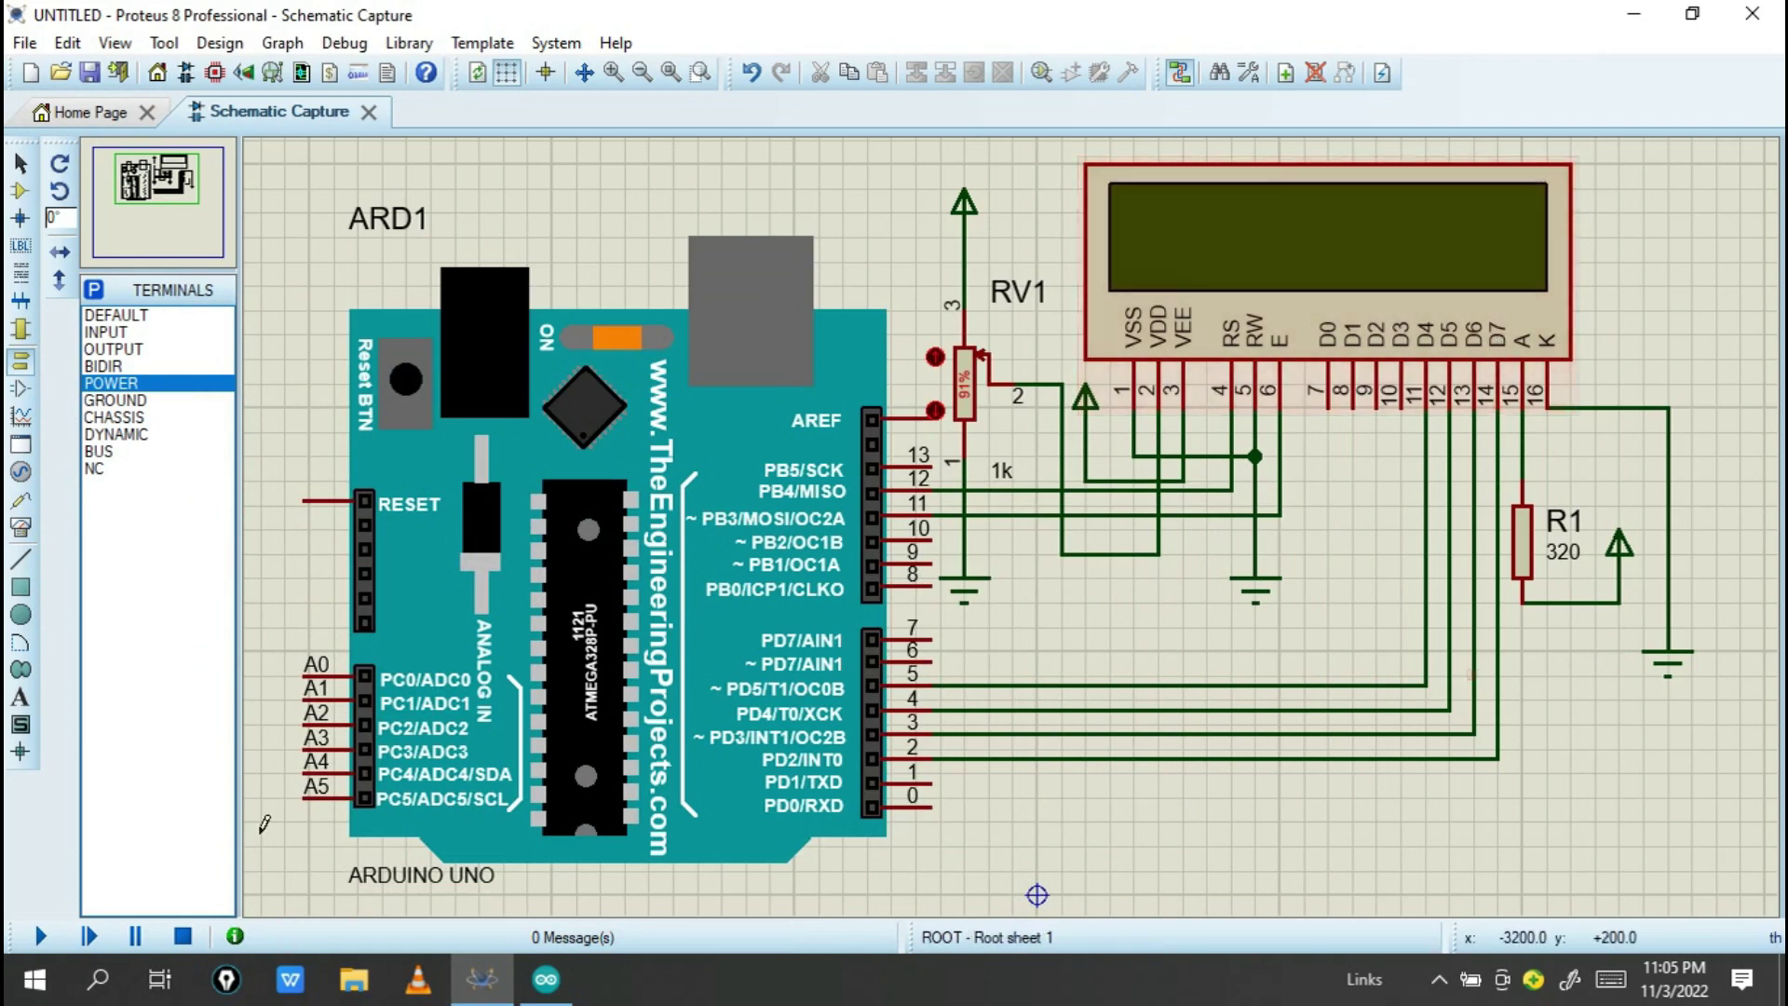
# Switch to the Arduino IDE, enlarge the compile output and copy the full path of sketch_nov03a.ino.hex.
pyautogui.moveTo(608, 667); pyautogui.dragTo(672, 611)
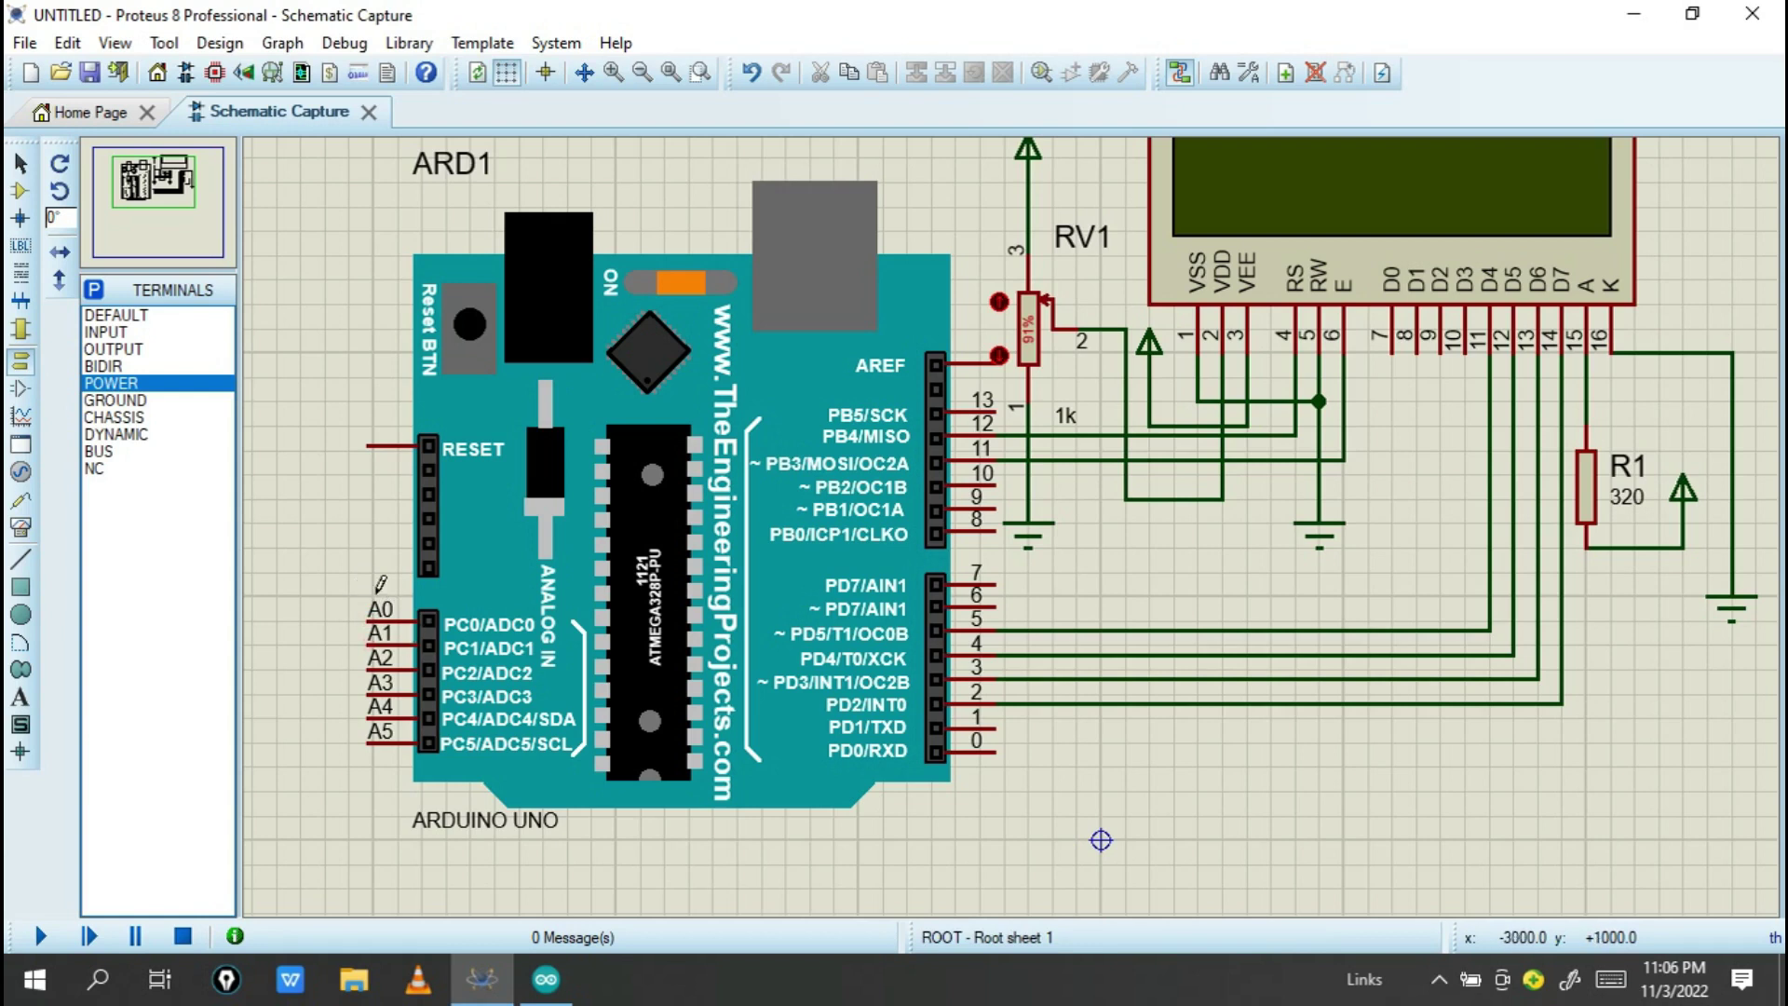
pyautogui.click(546, 979)
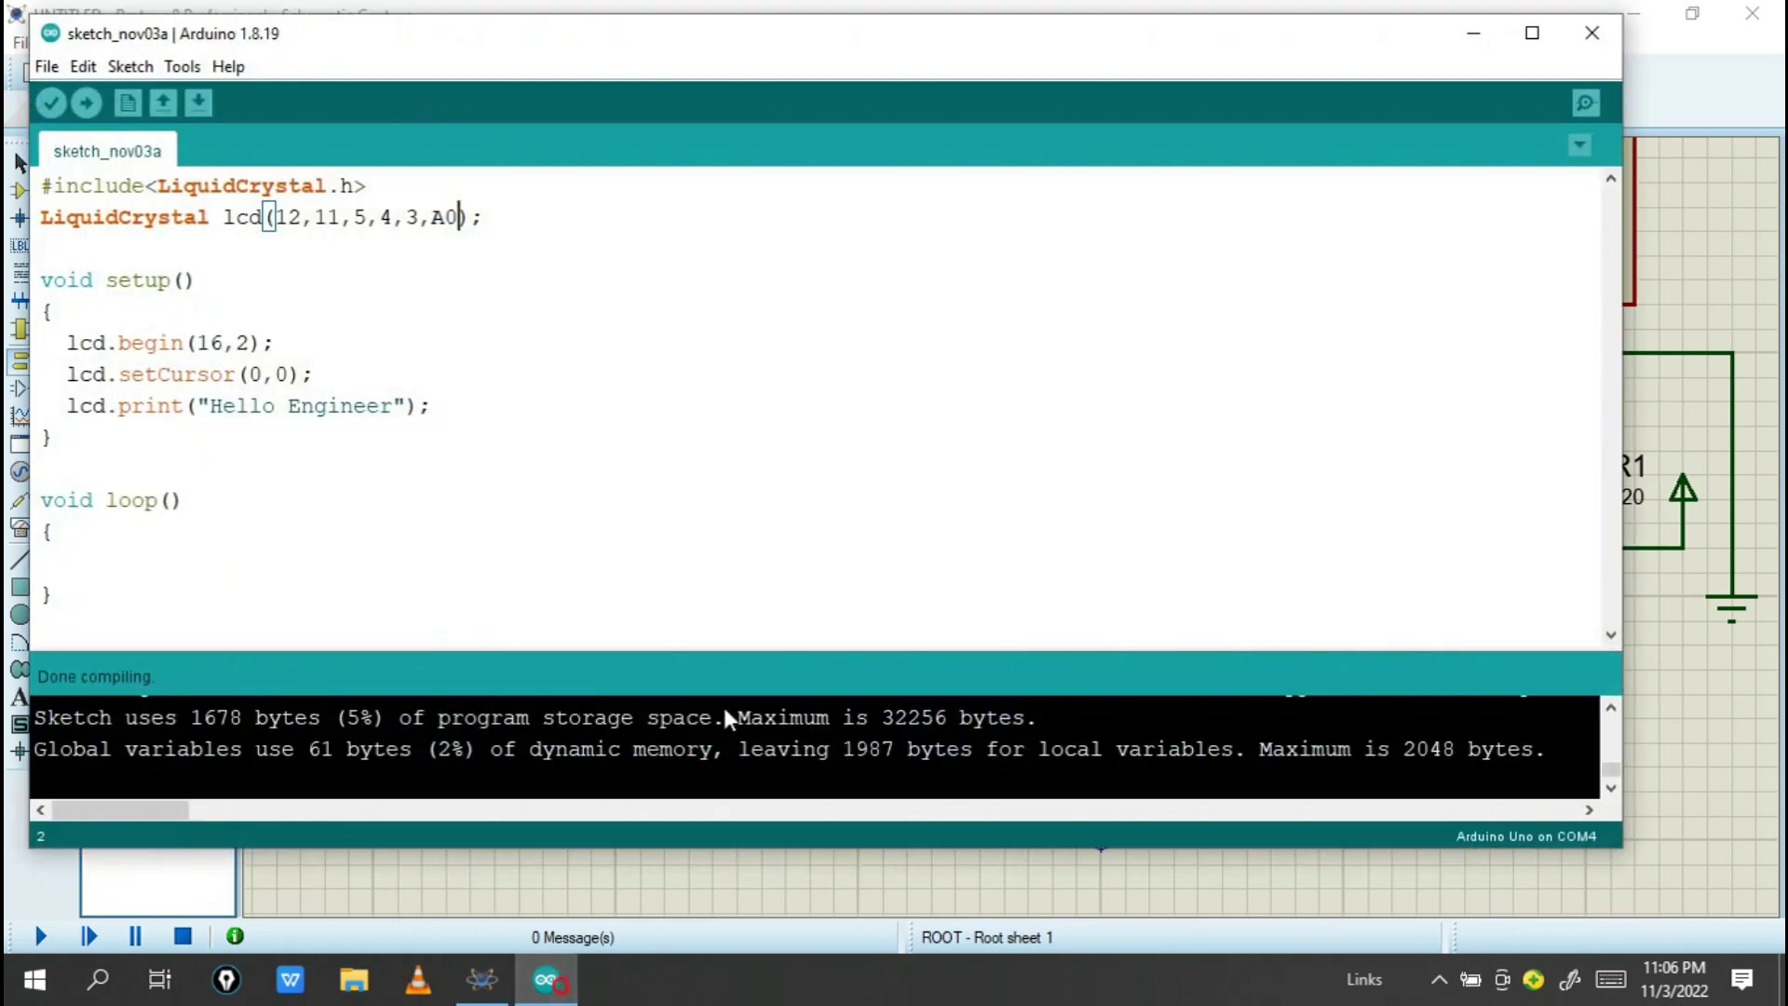
pyautogui.moveTo(607, 670); pyautogui.dragTo(605, 457)
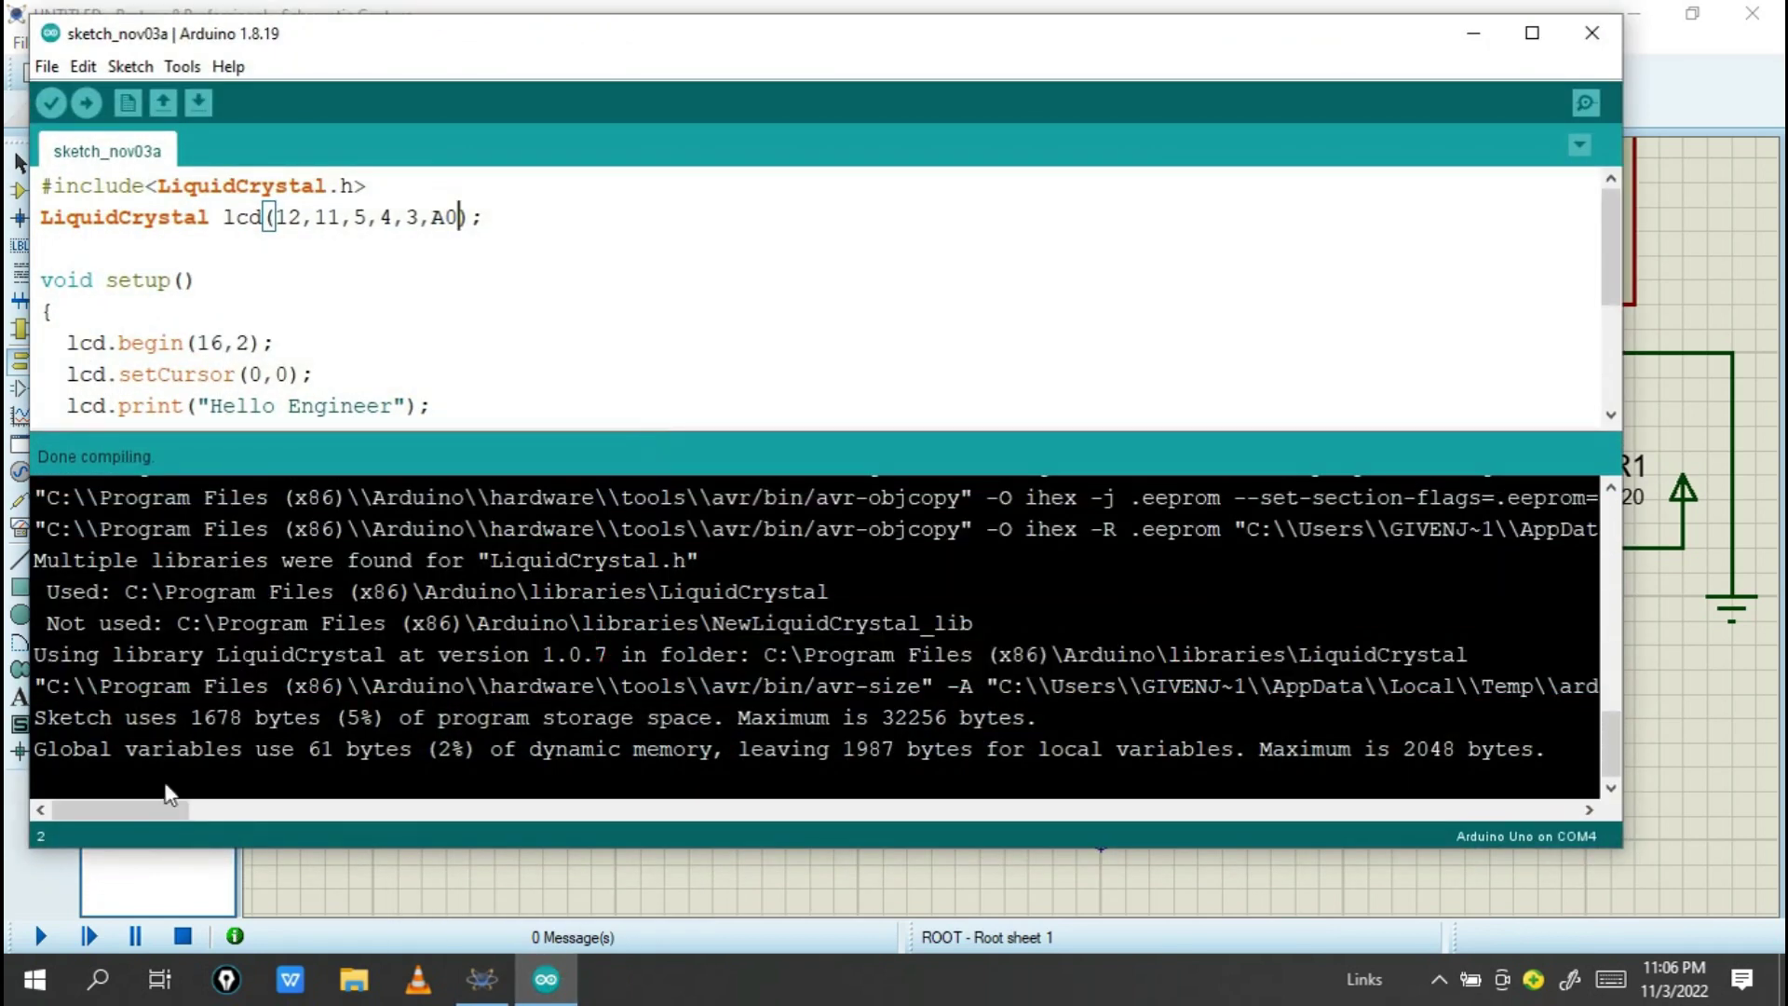
pyautogui.moveTo(105, 816); pyautogui.dragTo(307, 811)
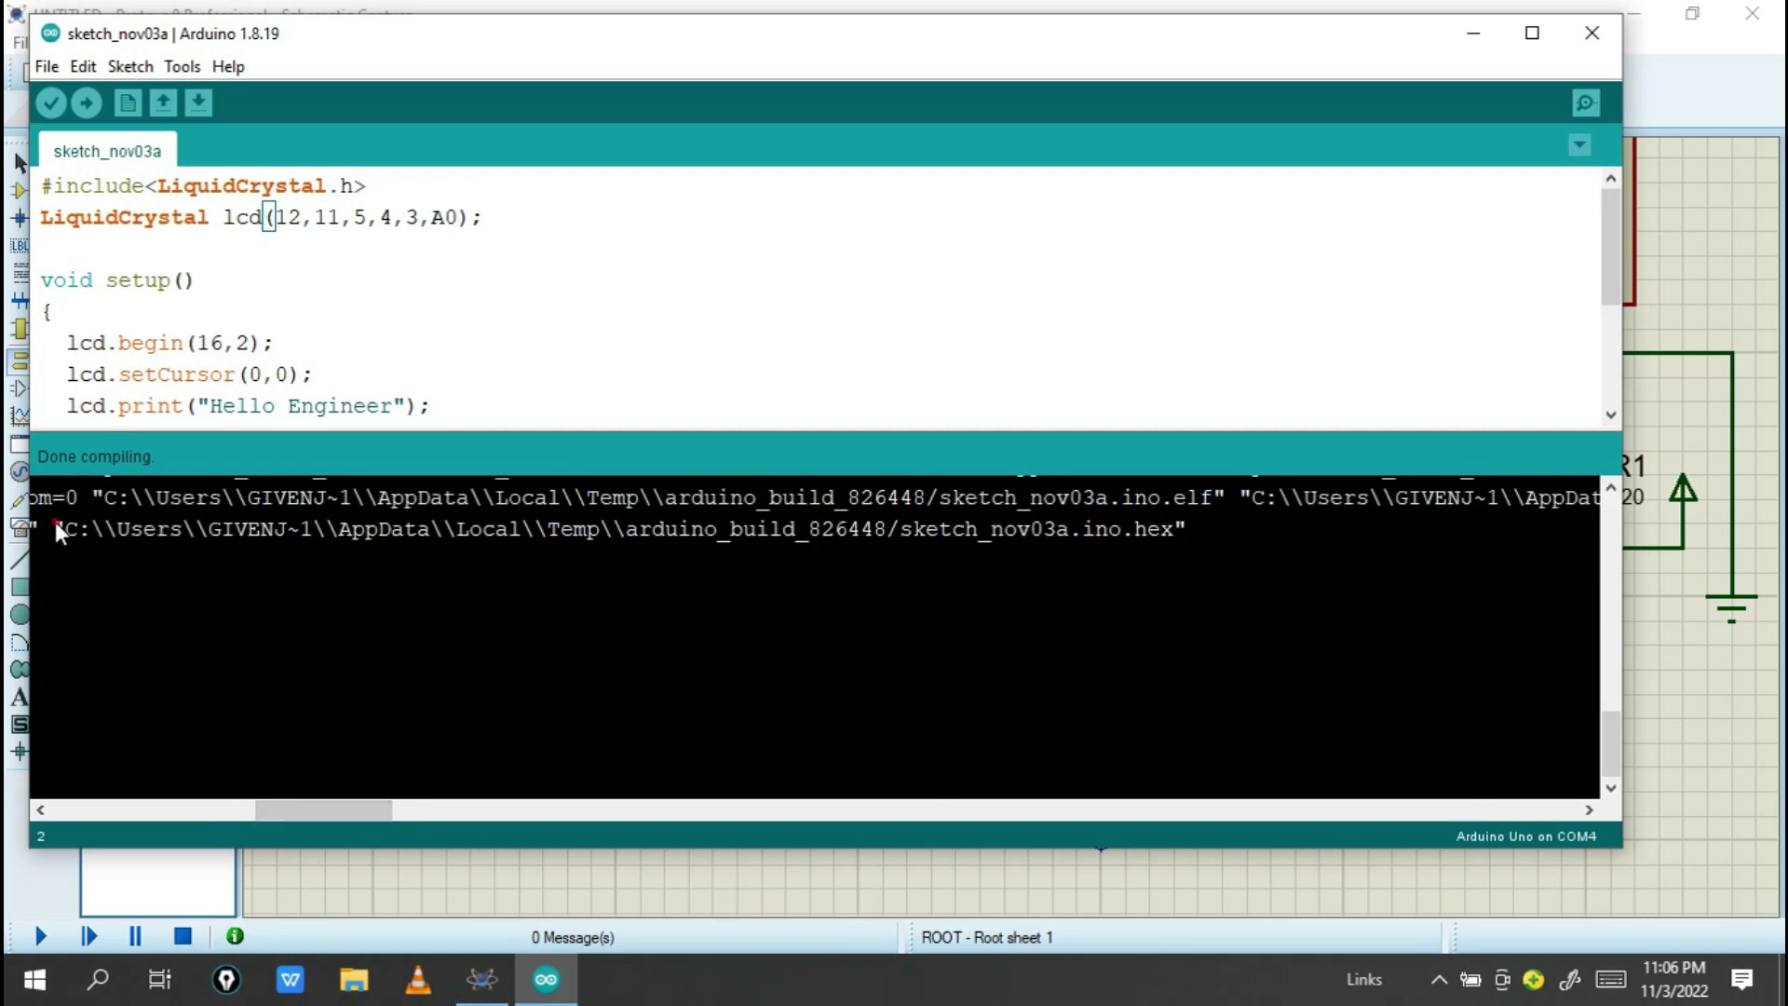
pyautogui.moveTo(58, 528); pyautogui.dragTo(1303, 543)
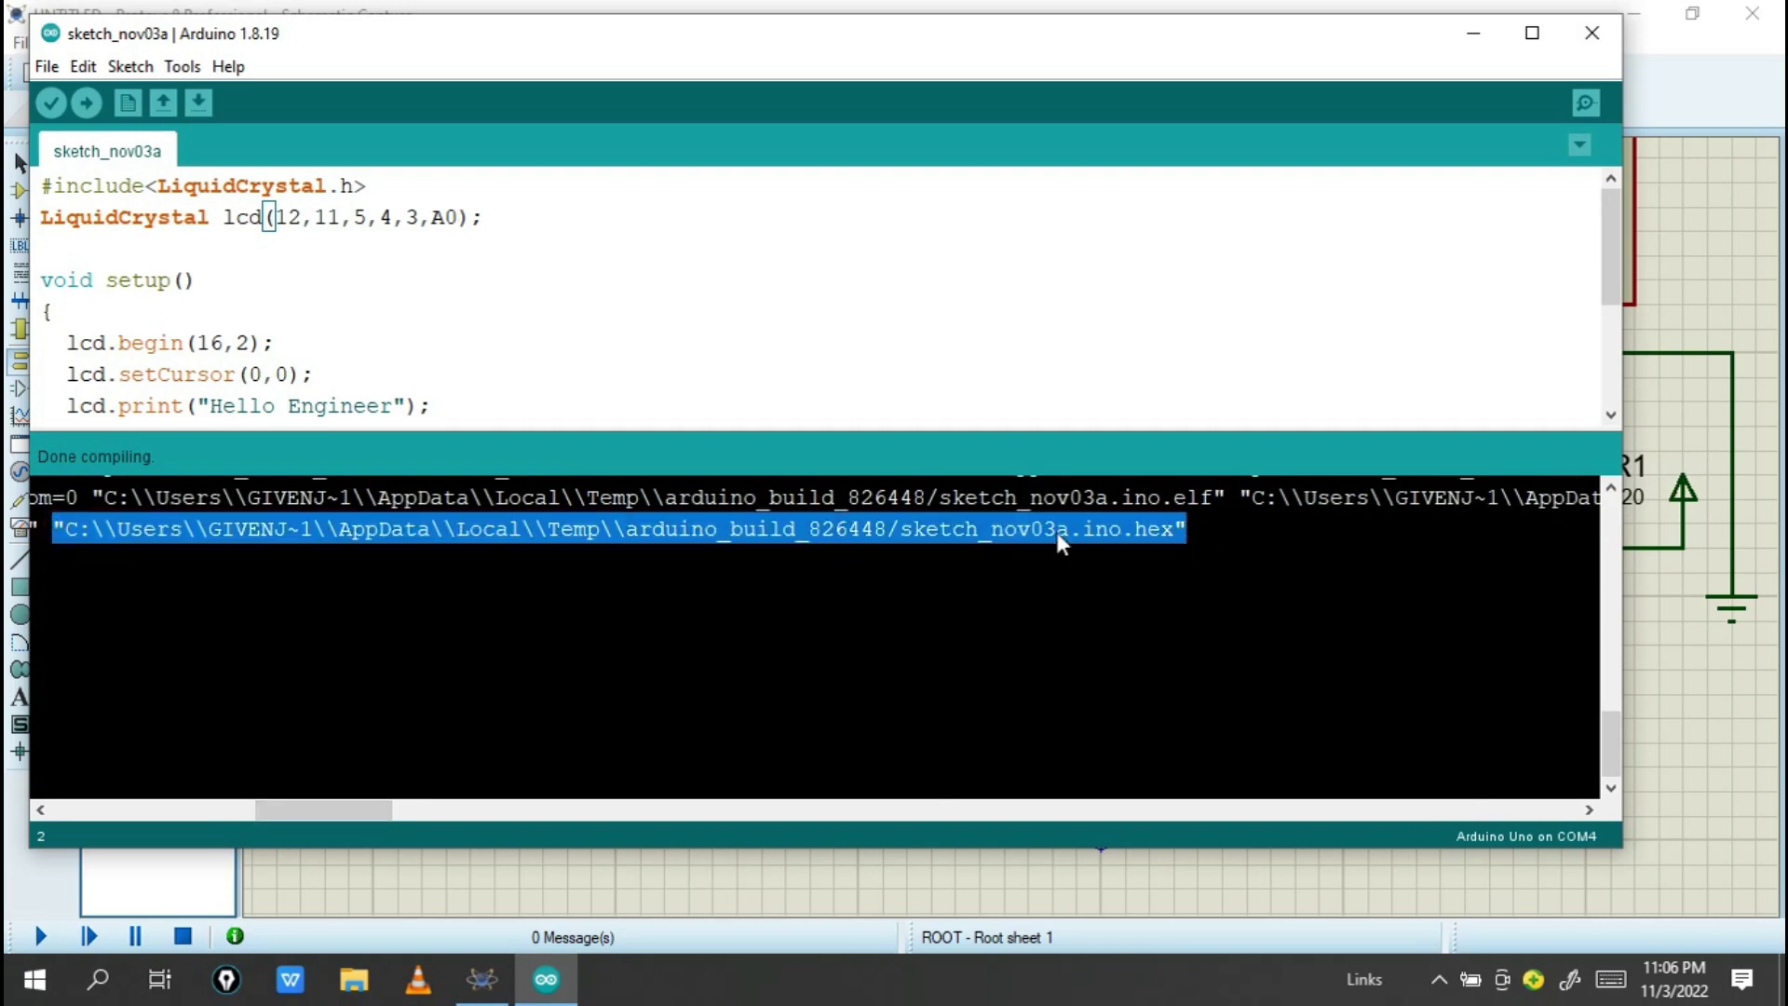
# Return to Proteus and paste the copied sketch_nov03a.ino.hex path as the Arduino UNO's program file.
pyautogui.click(1472, 33)
pyautogui.doubleClick(883, 334)
pyautogui.tripleClick(873, 393)
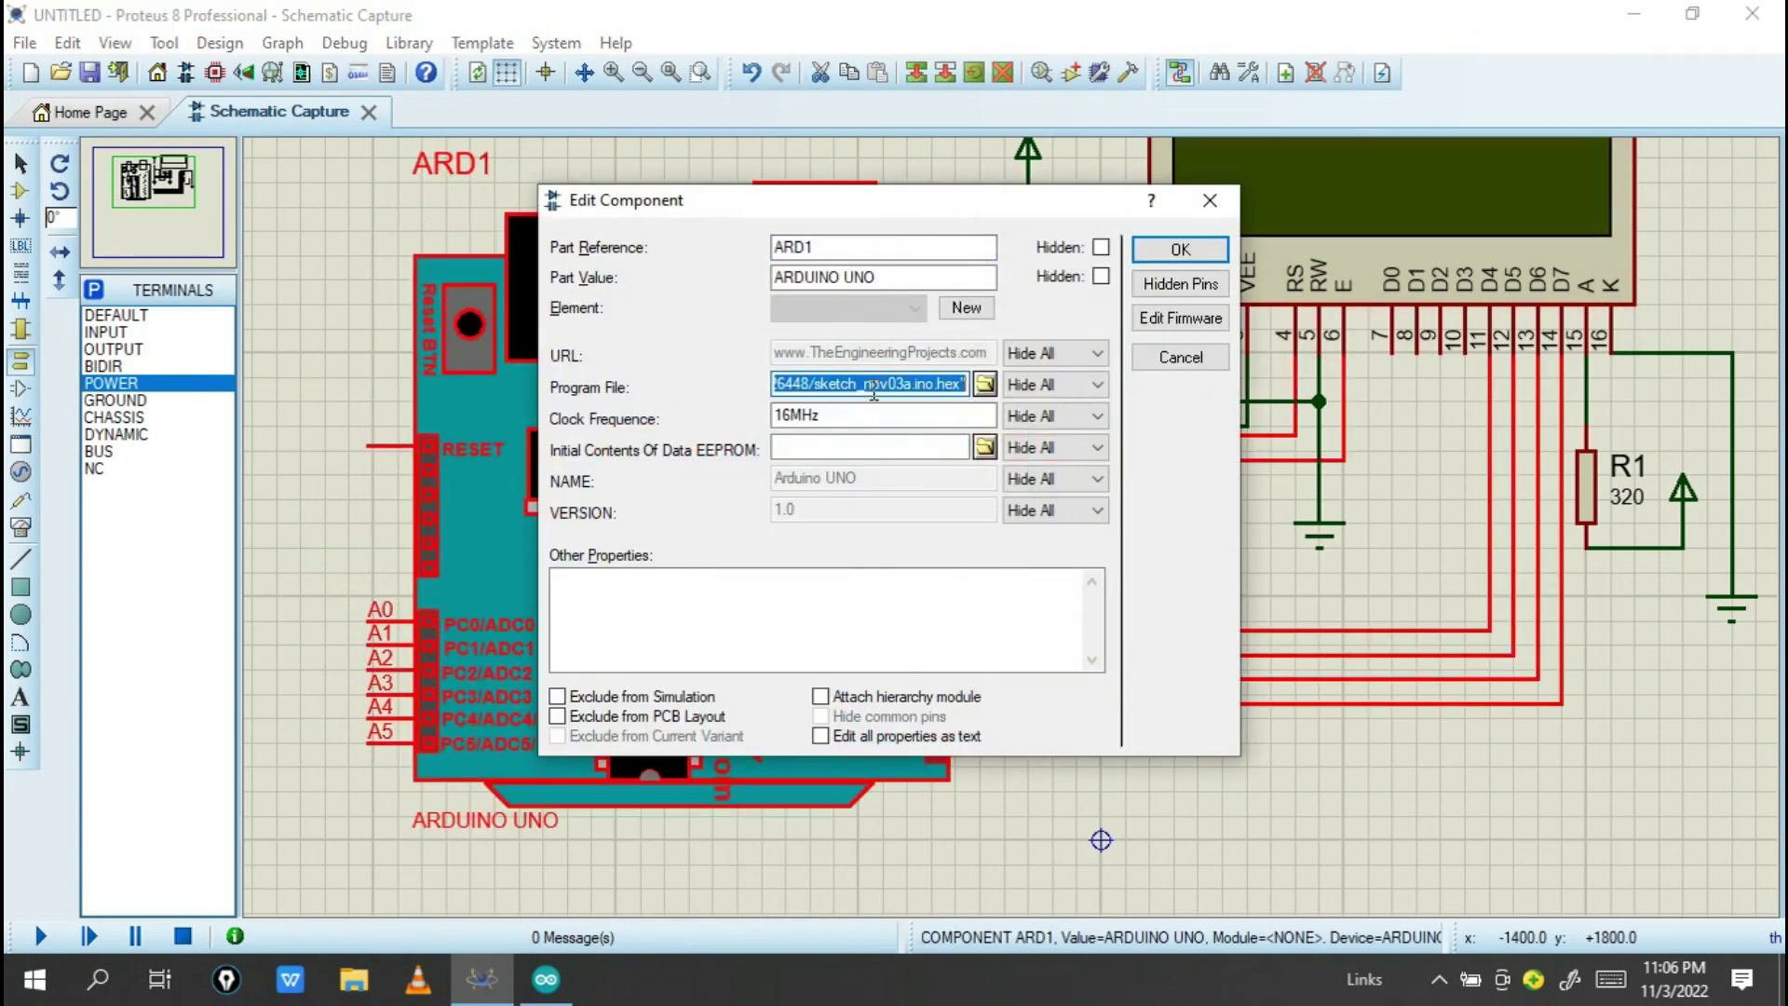
pyautogui.rightClick(901, 387)
pyautogui.click(958, 501)
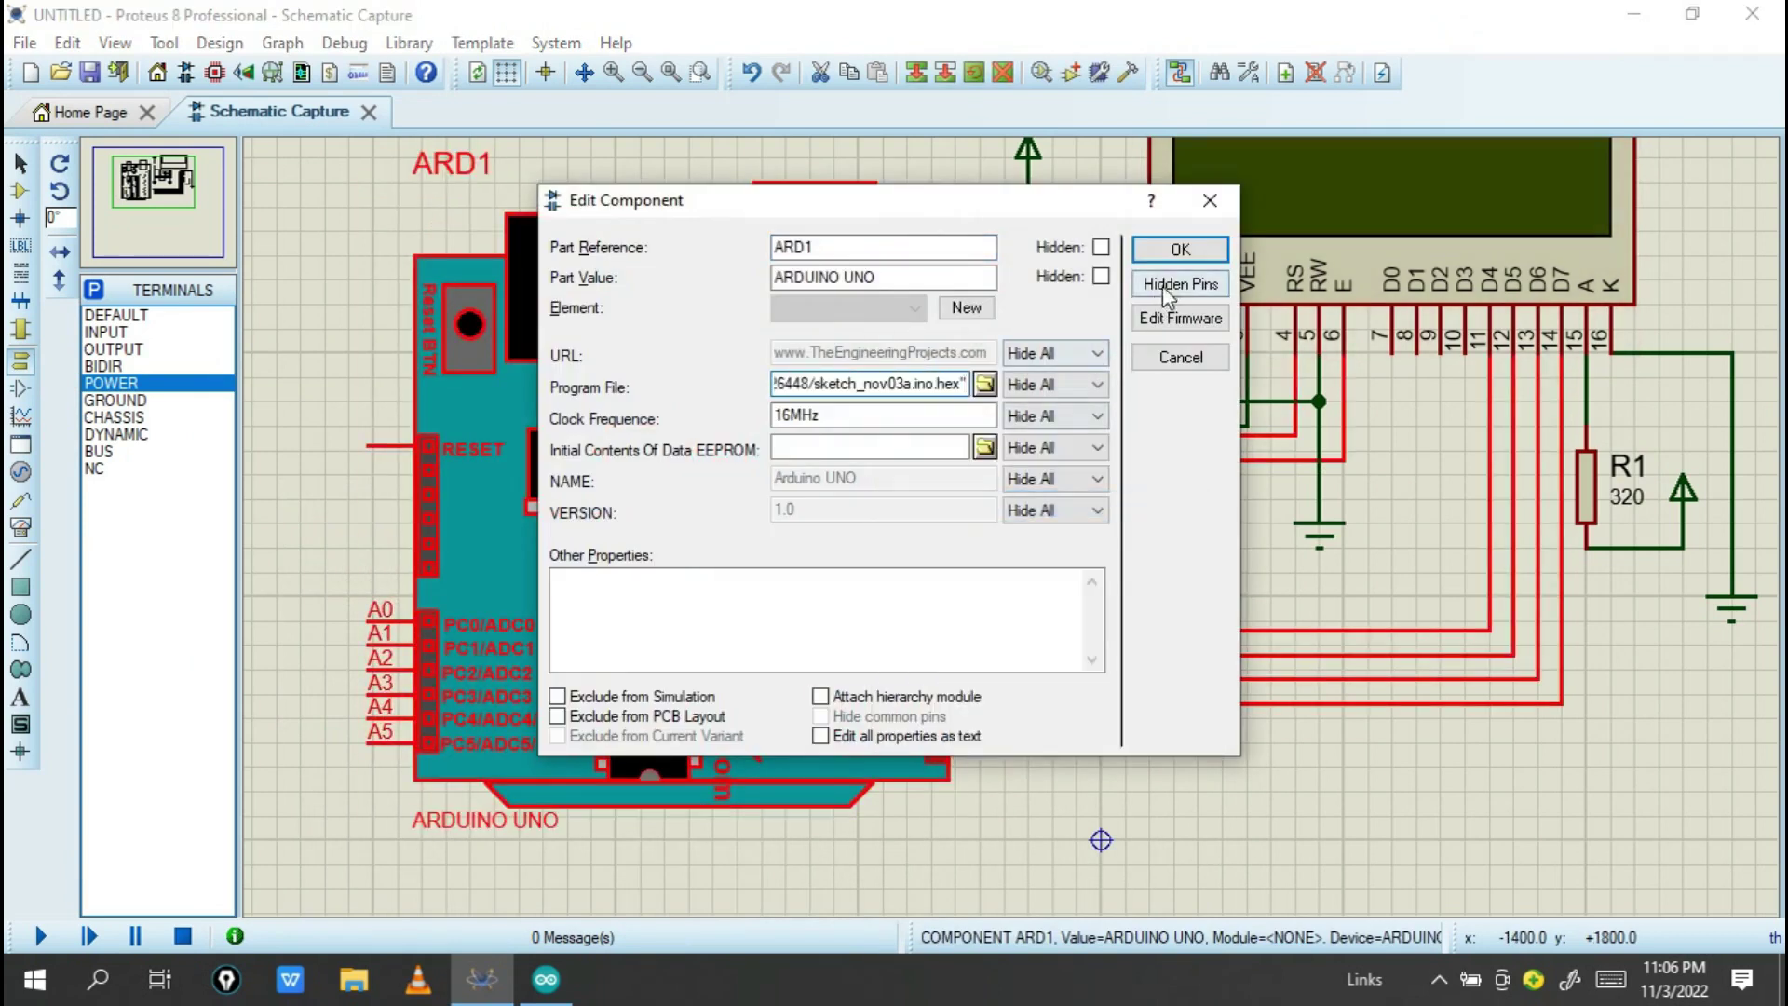
pyautogui.click(1180, 250)
pyautogui.doubleClick(424, 669)
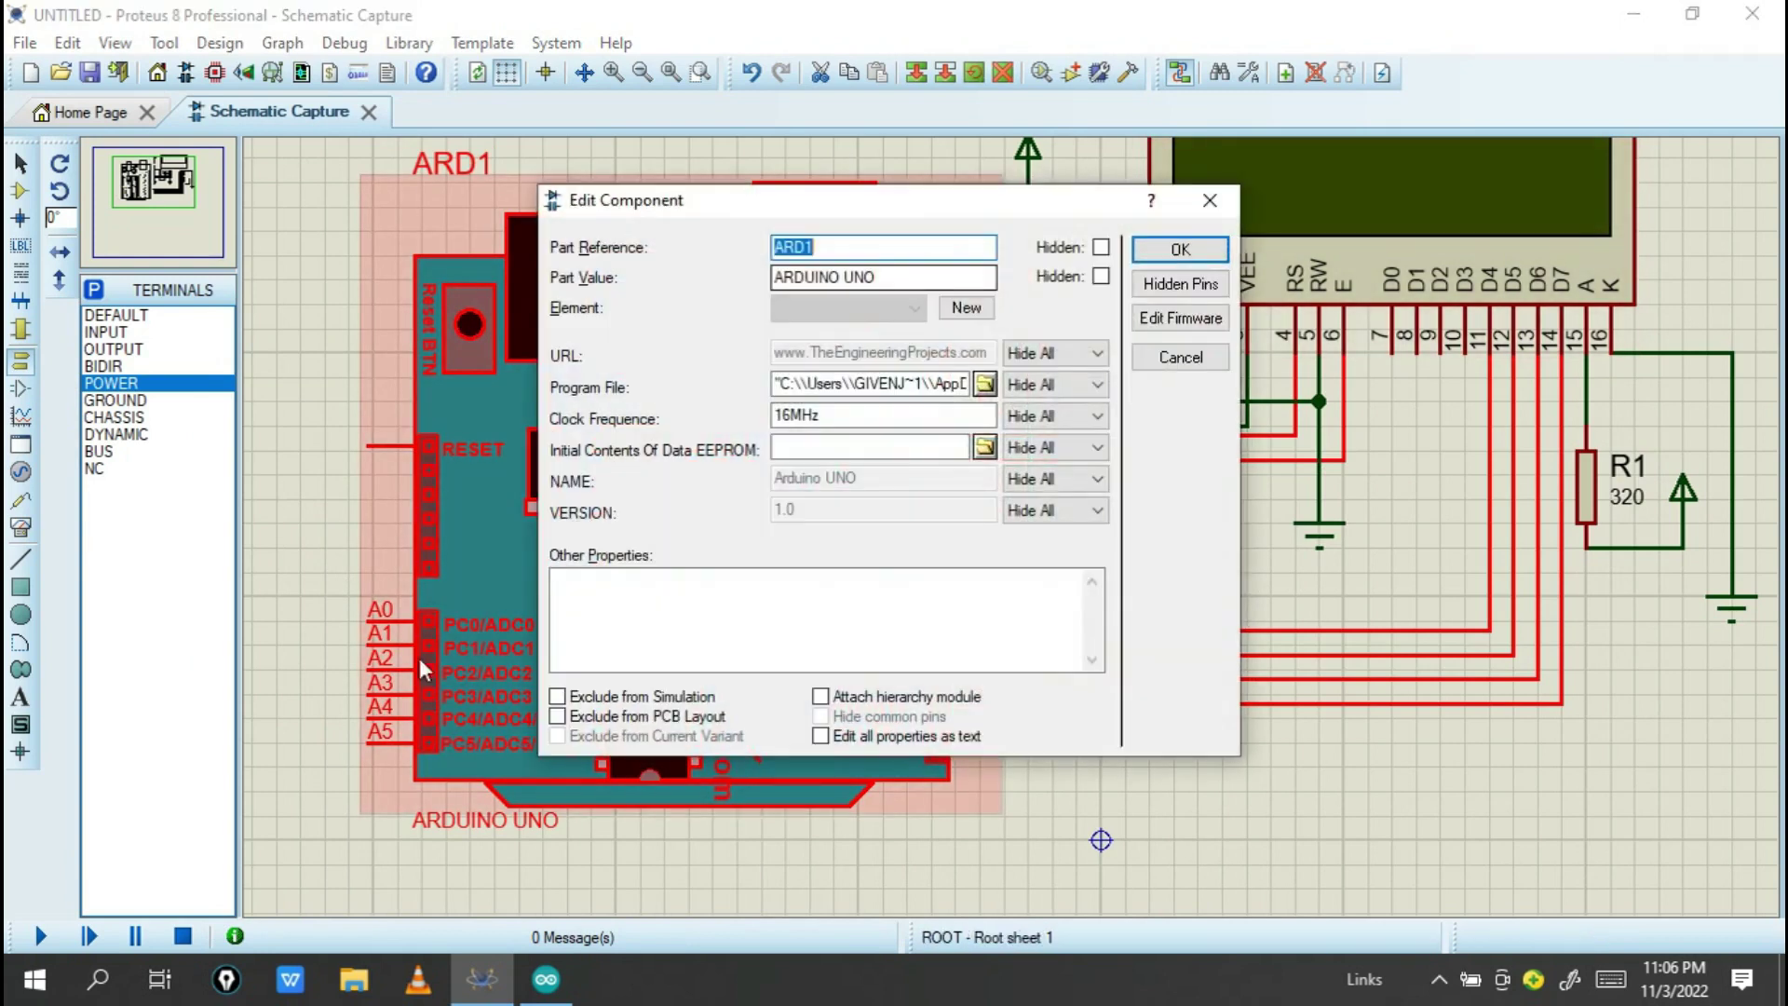
pyautogui.click(1180, 249)
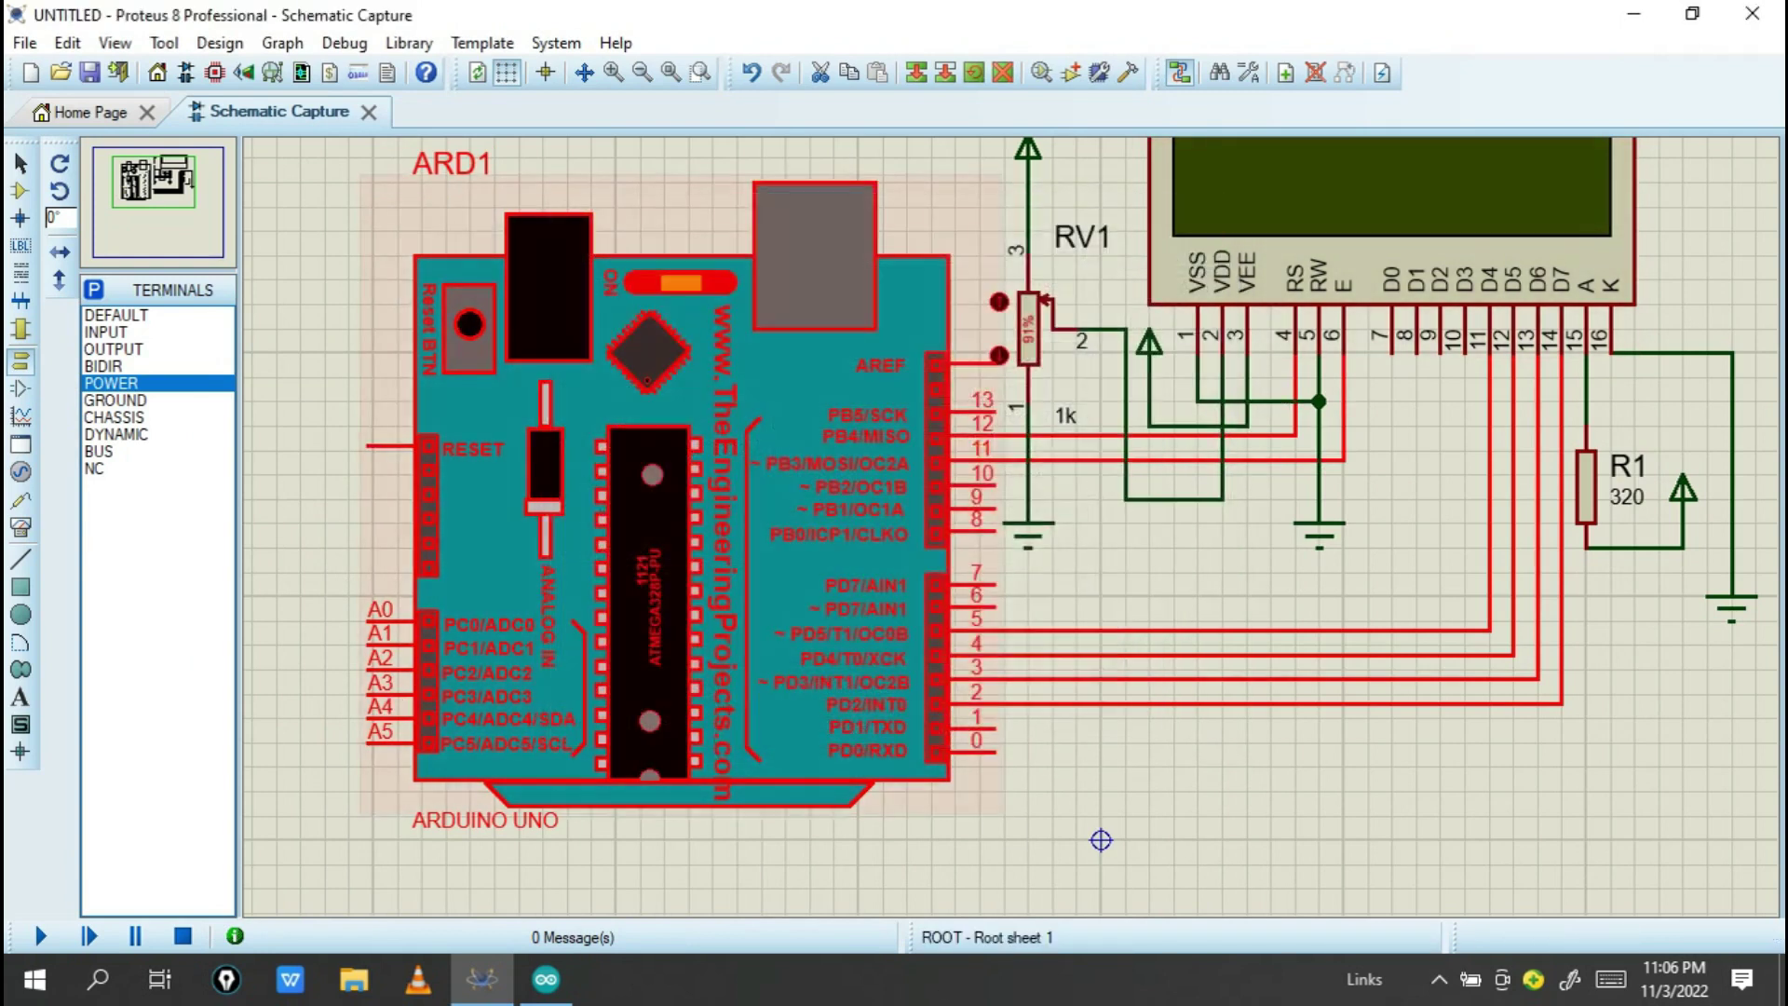
# Run the simulation to check the LCD while D7 is still wired to Arduino pin 2, and stop it.
pyautogui.click(1101, 840)
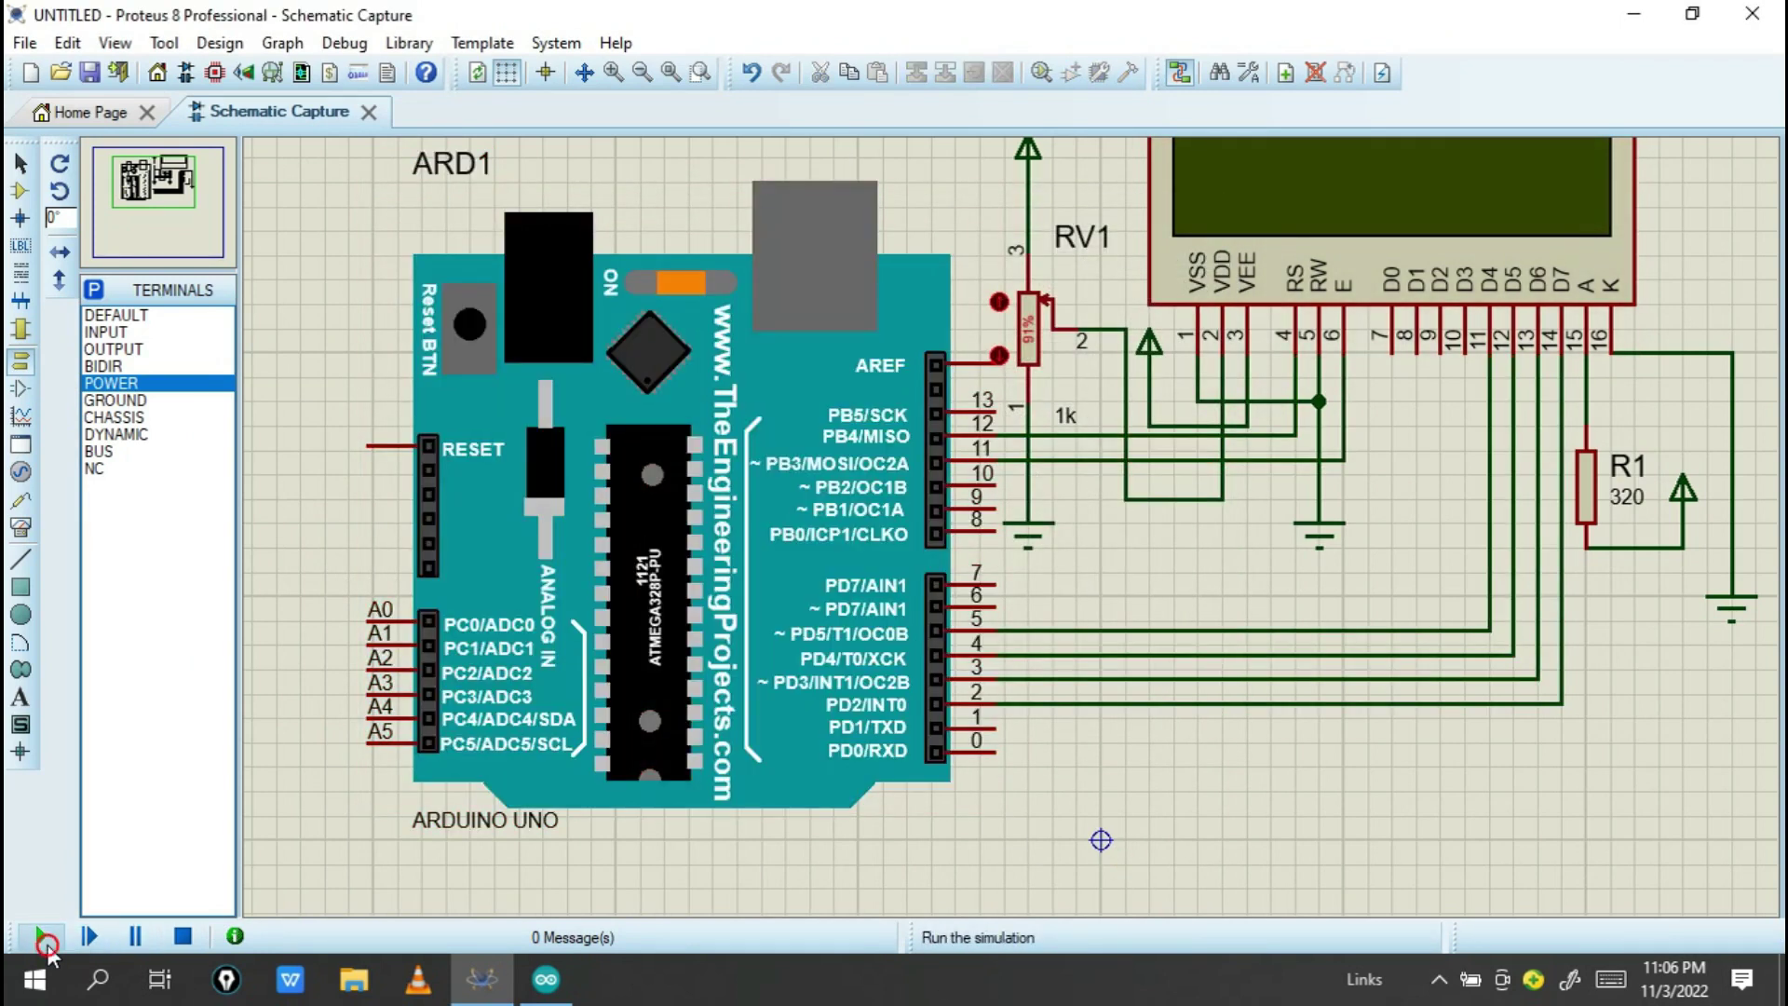
pyautogui.click(47, 943)
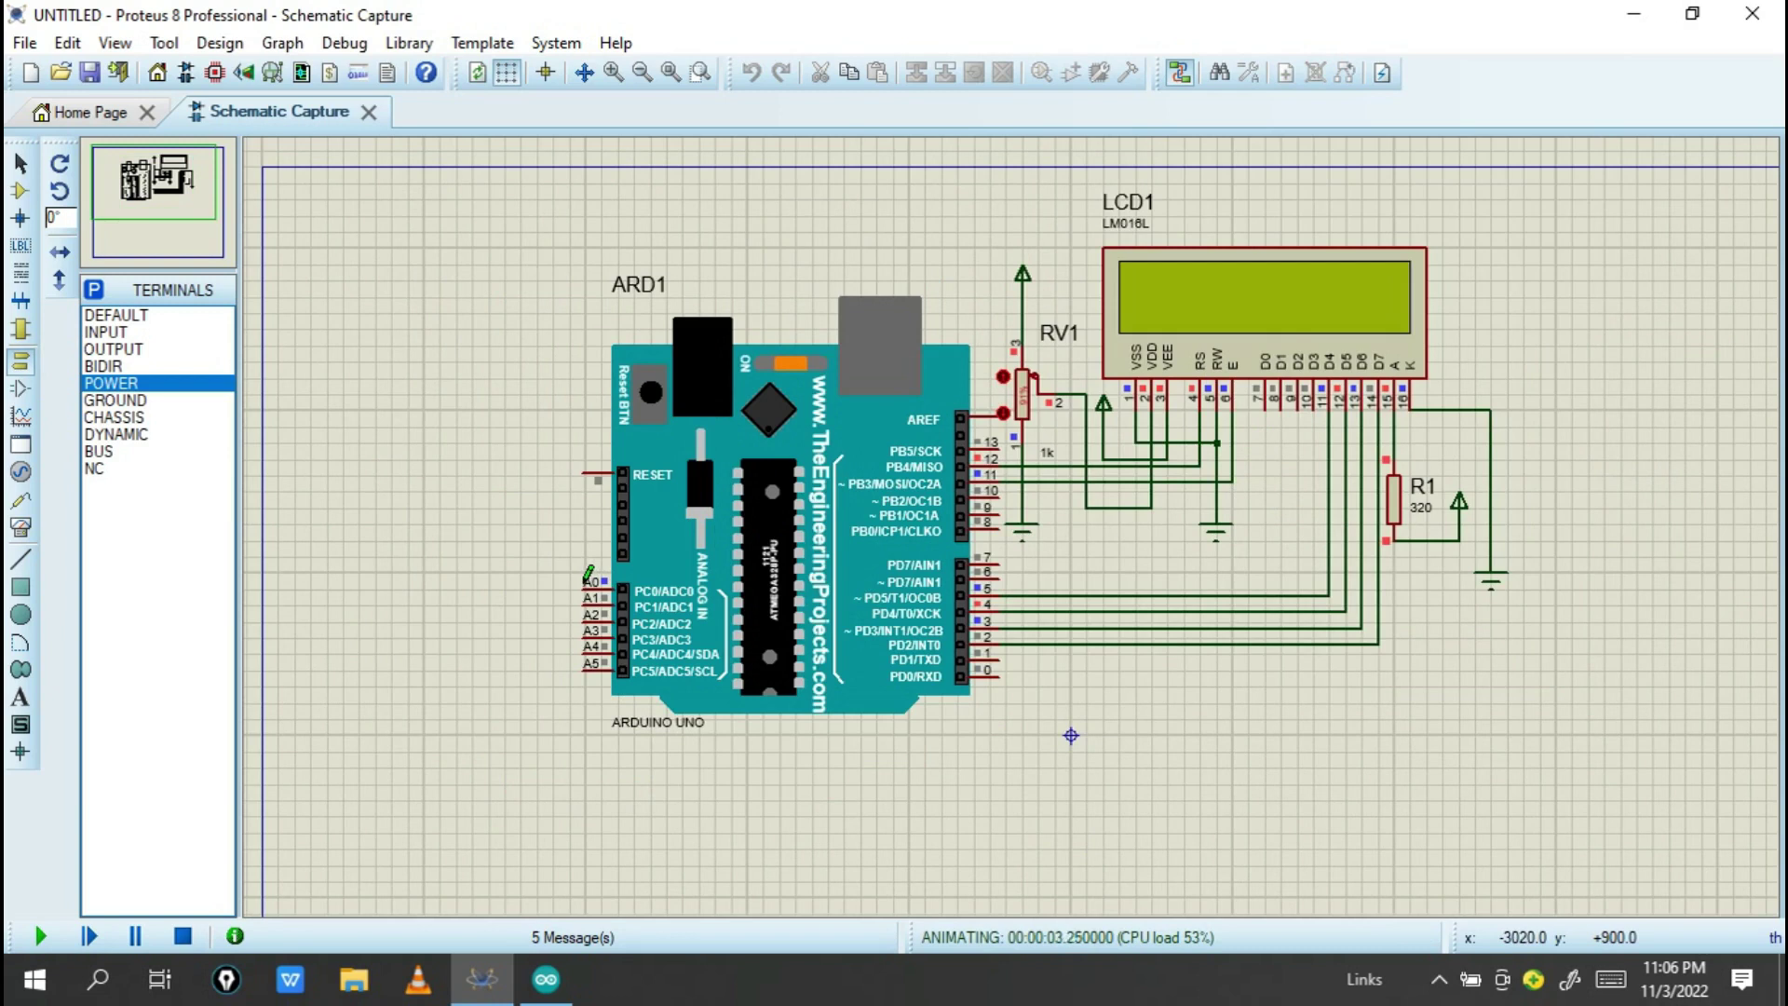
pyautogui.click(182, 937)
# Wire the Arduino's A0 pin to the LCD's D7 line and delete the wire coming from Arduino pin 2.
pyautogui.click(571, 579)
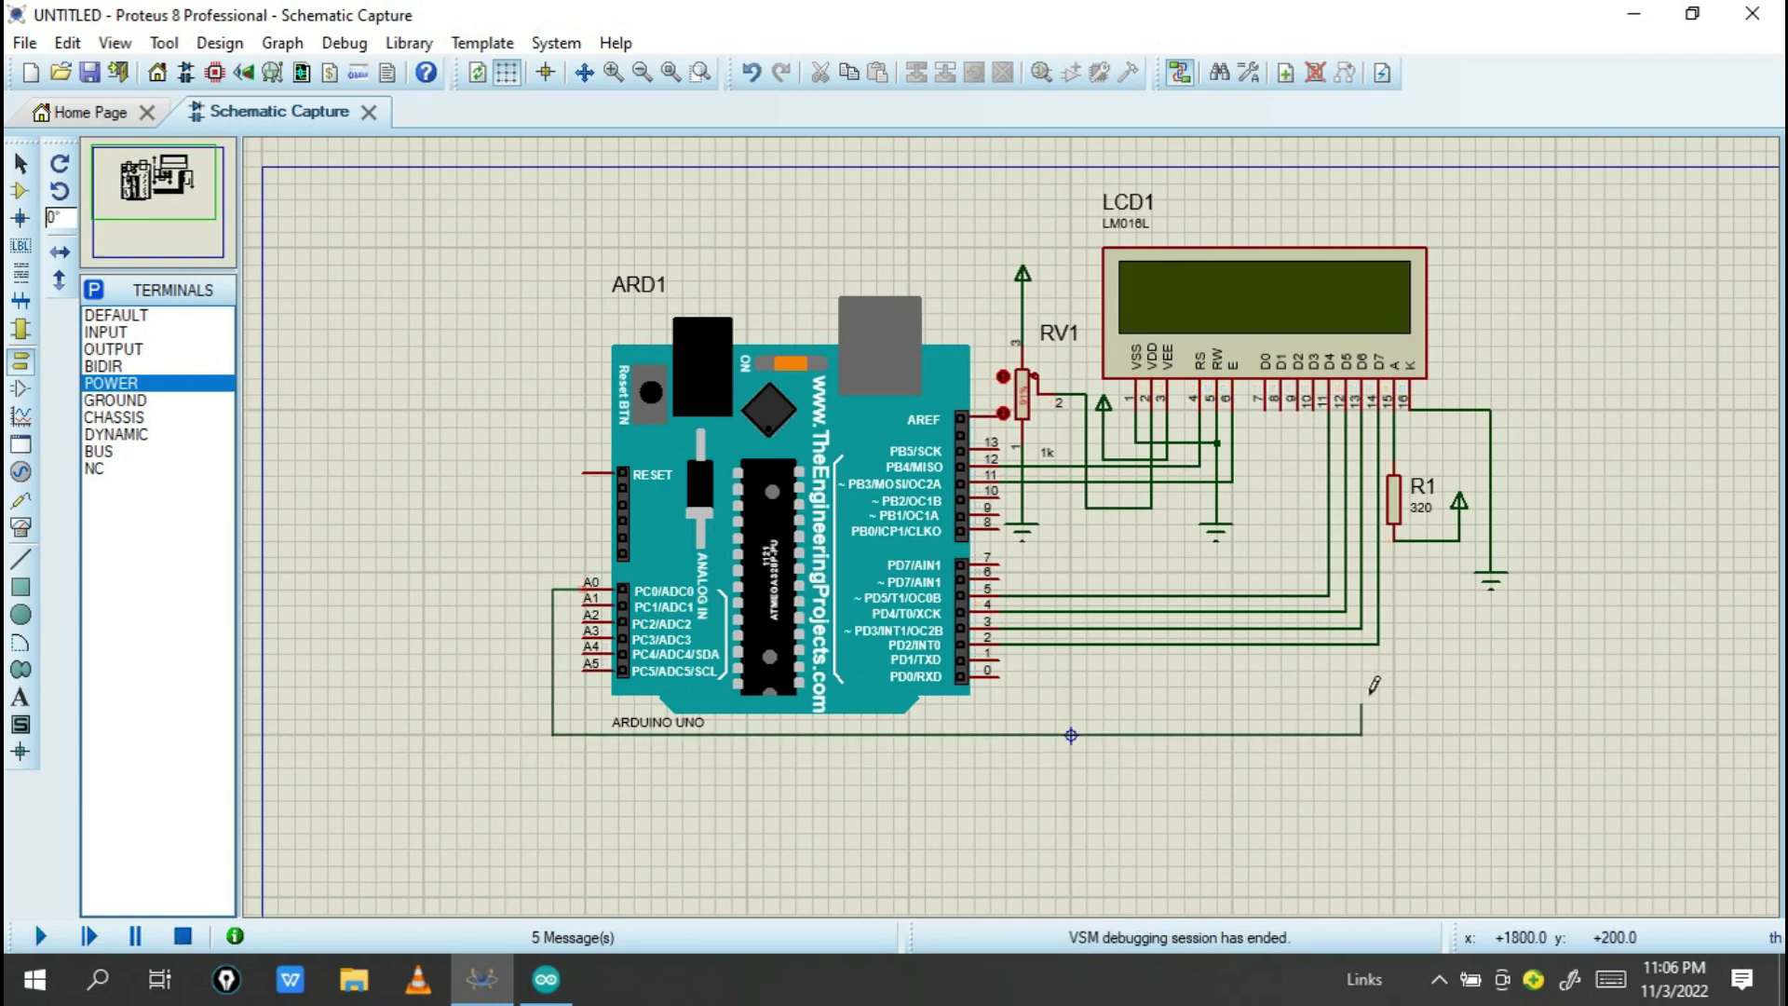
pyautogui.click(1379, 645)
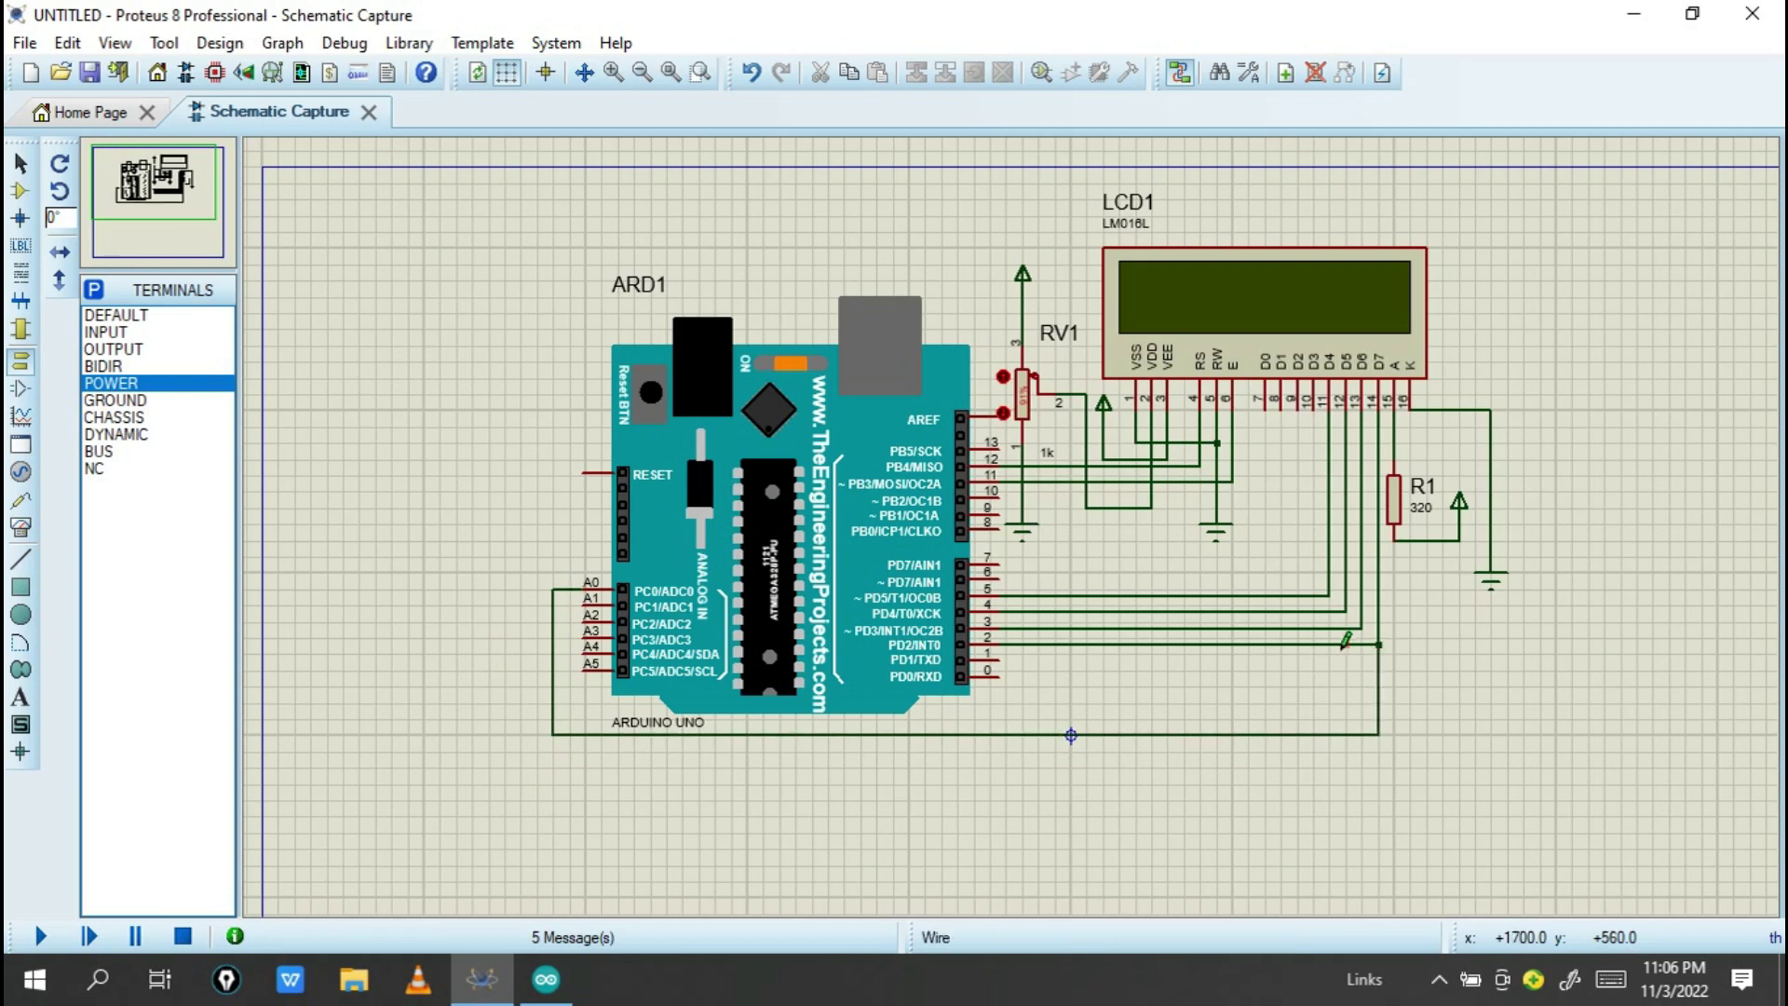
pyautogui.rightClick(1363, 645)
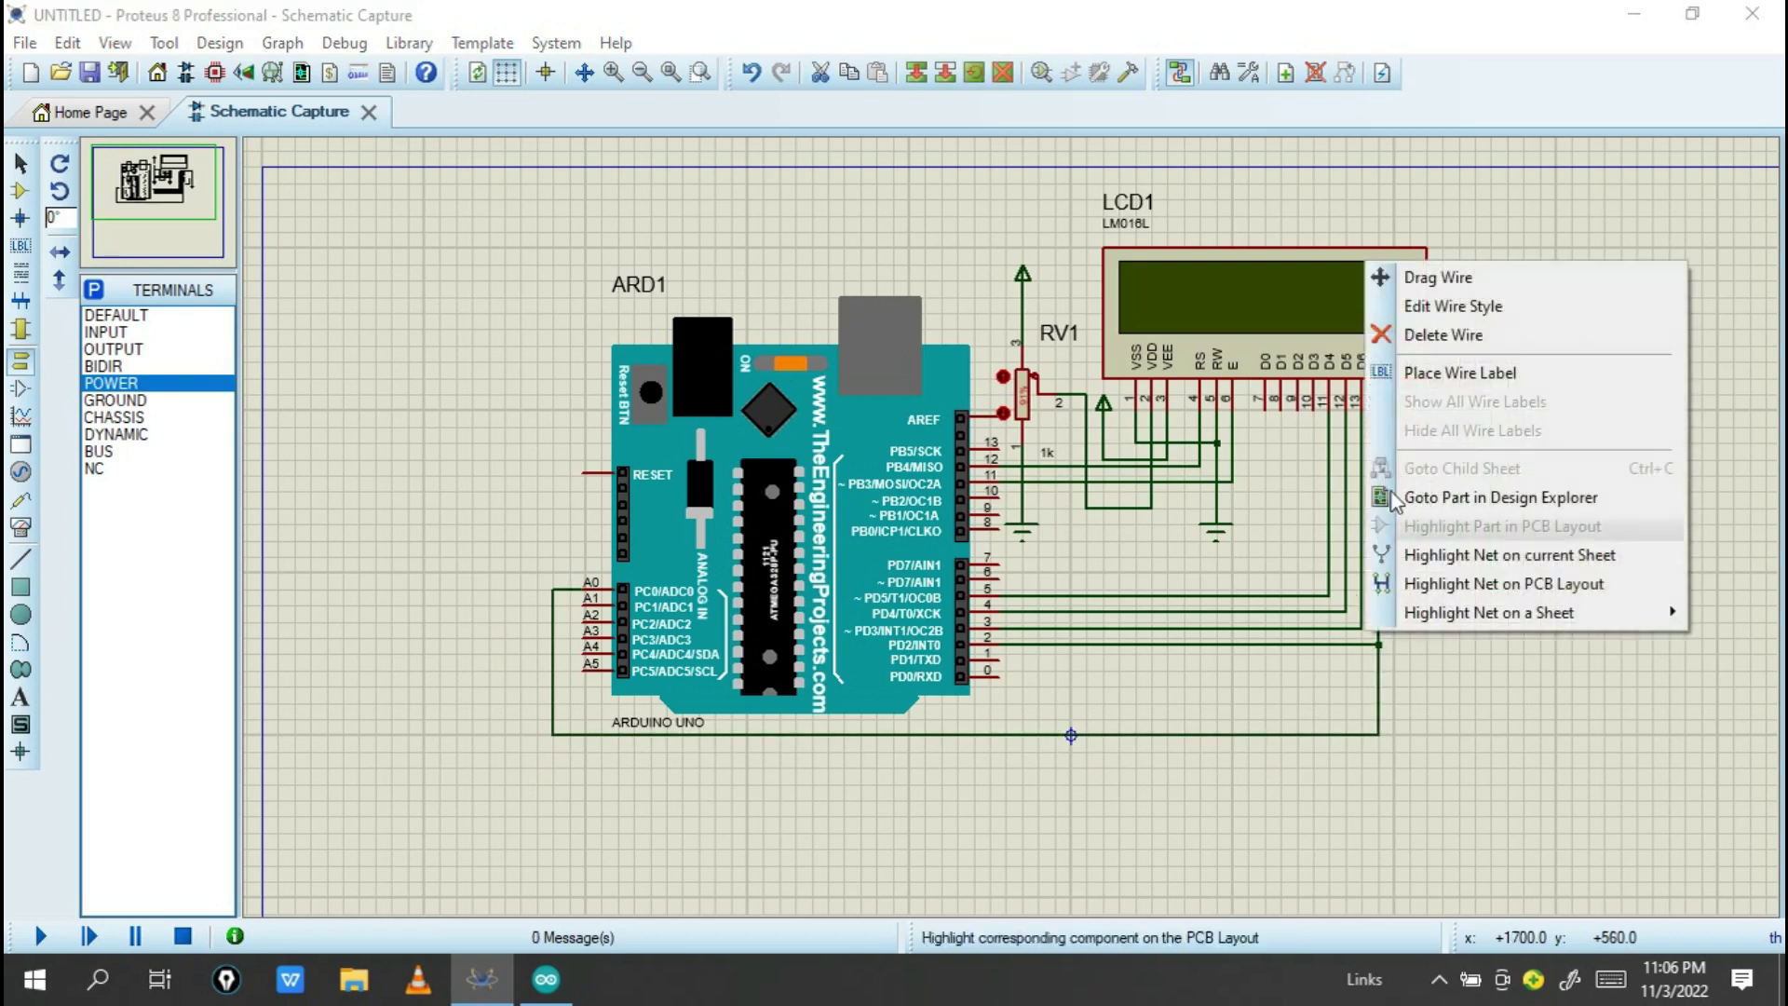
pyautogui.click(1471, 335)
pyautogui.scroll(2, 1071, 596)
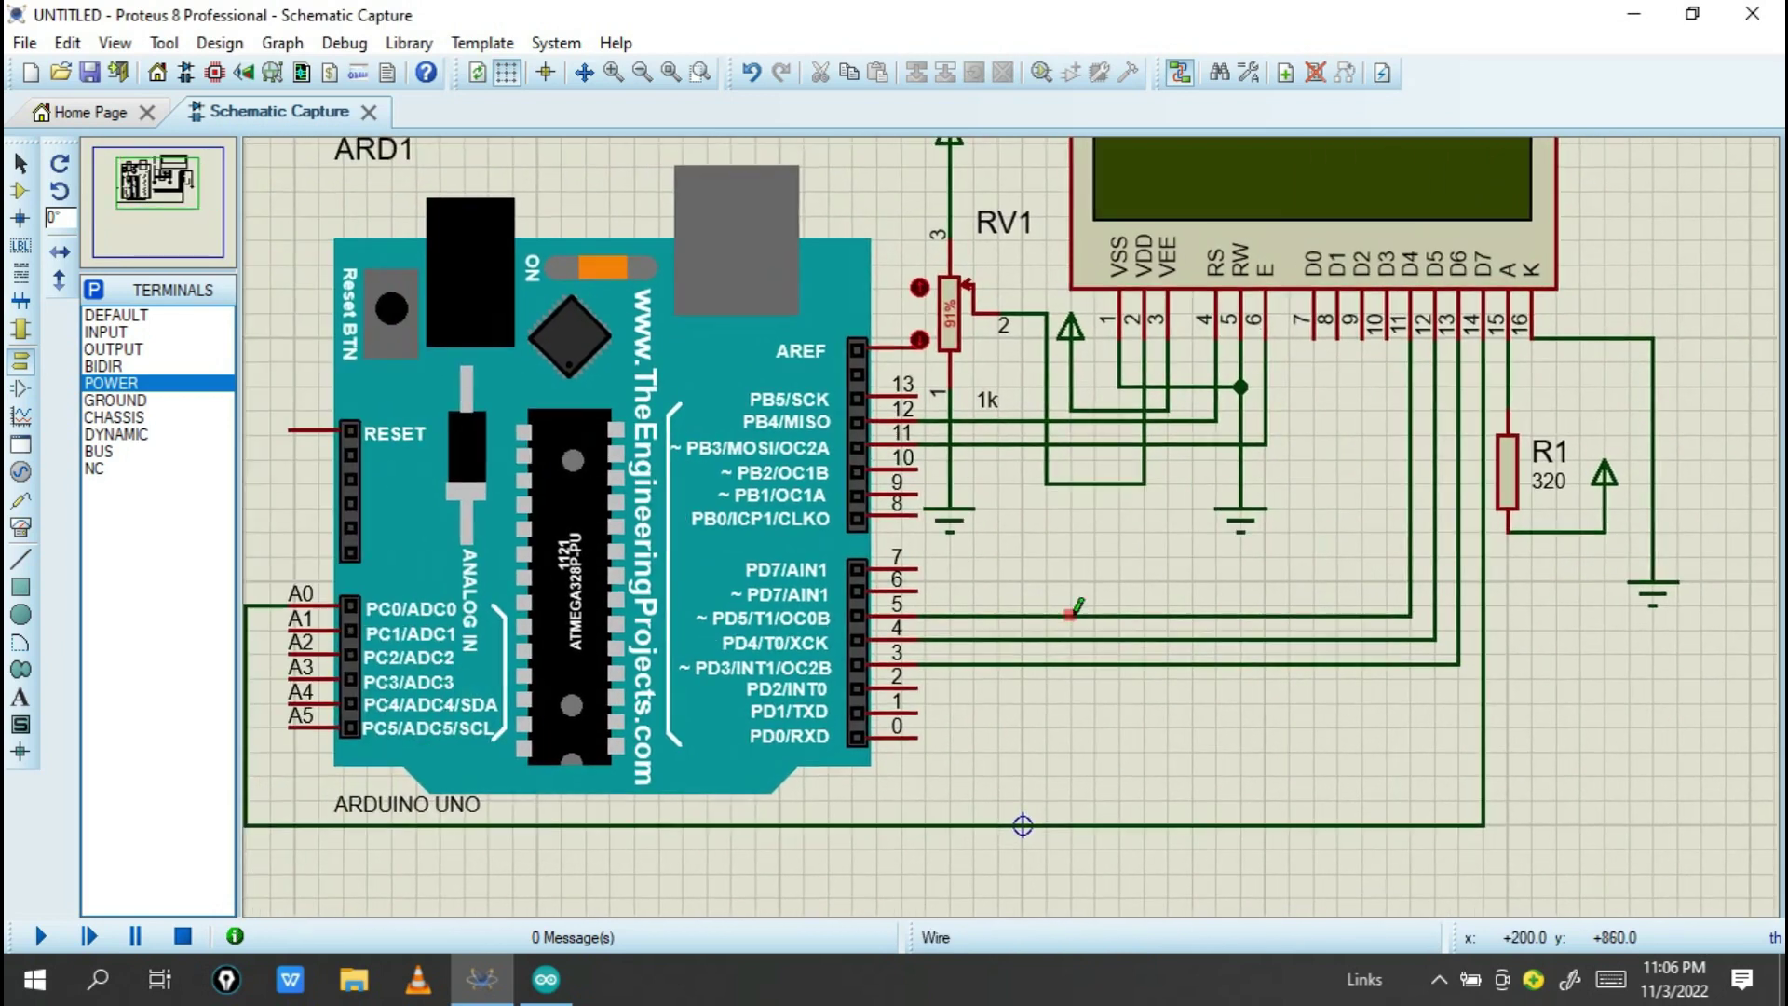
# Run the simulation and examine the text on the LCD together with the circuit's wiring.
pyautogui.click(39, 931)
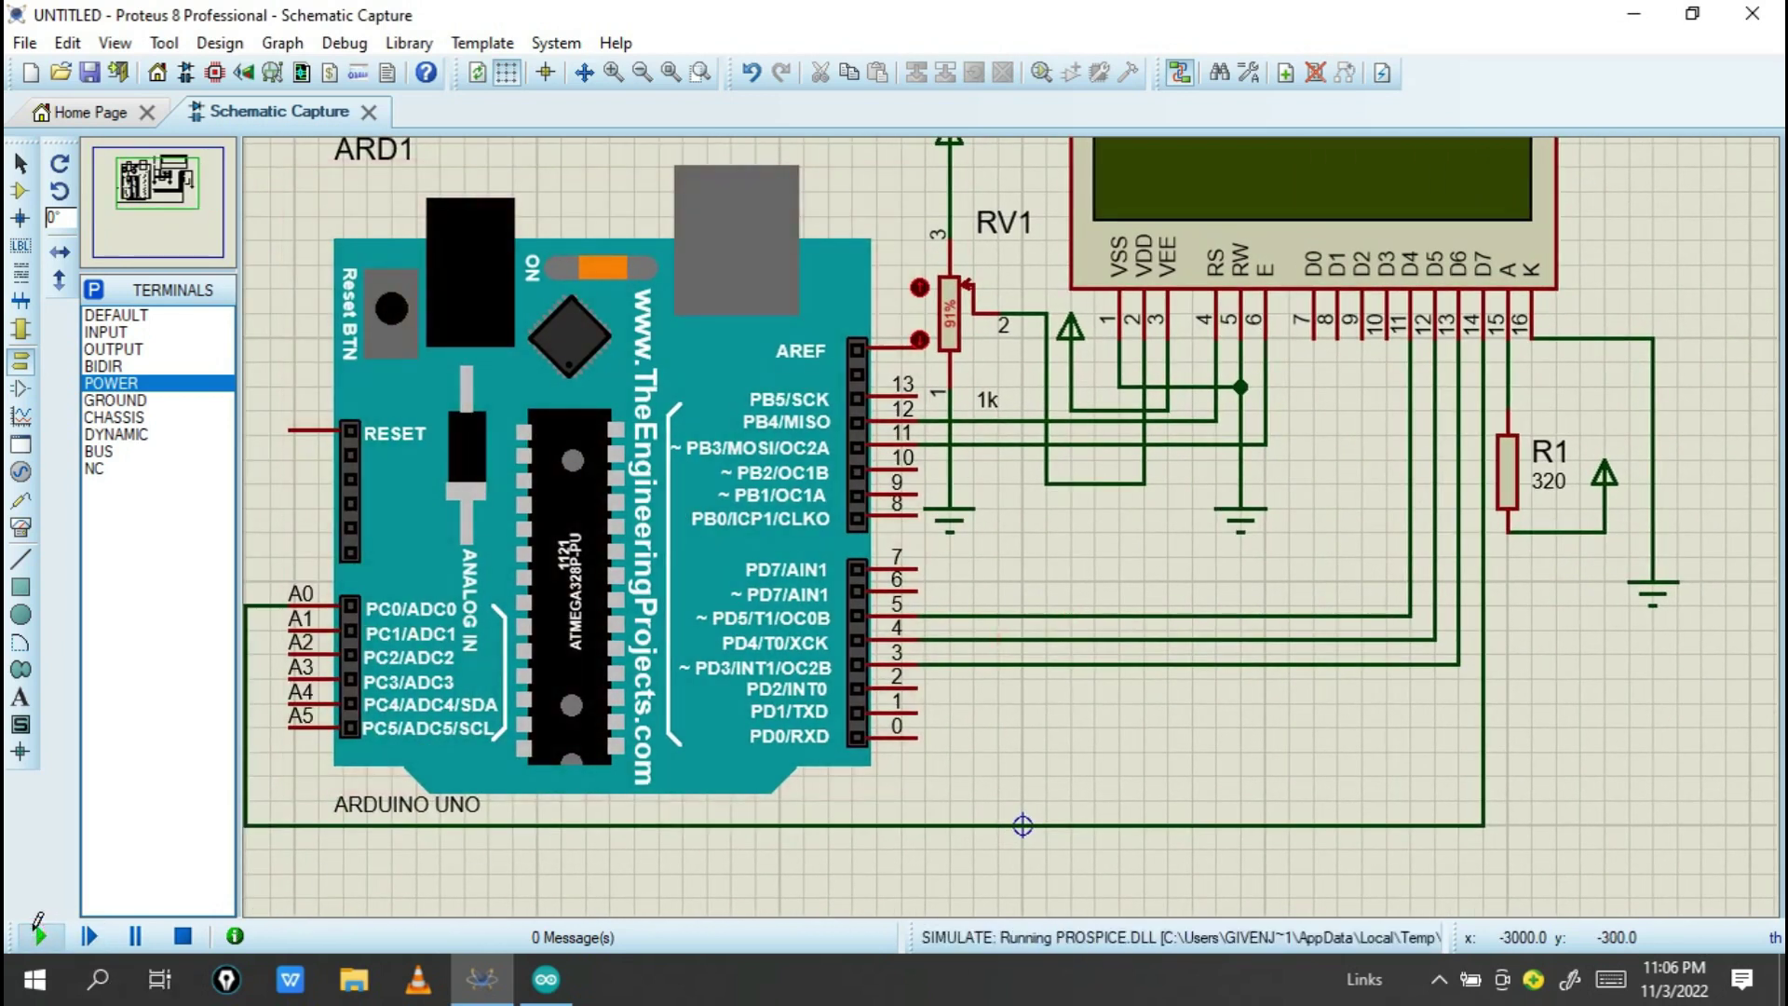
pyautogui.moveTo(782, 563); pyautogui.dragTo(759, 690)
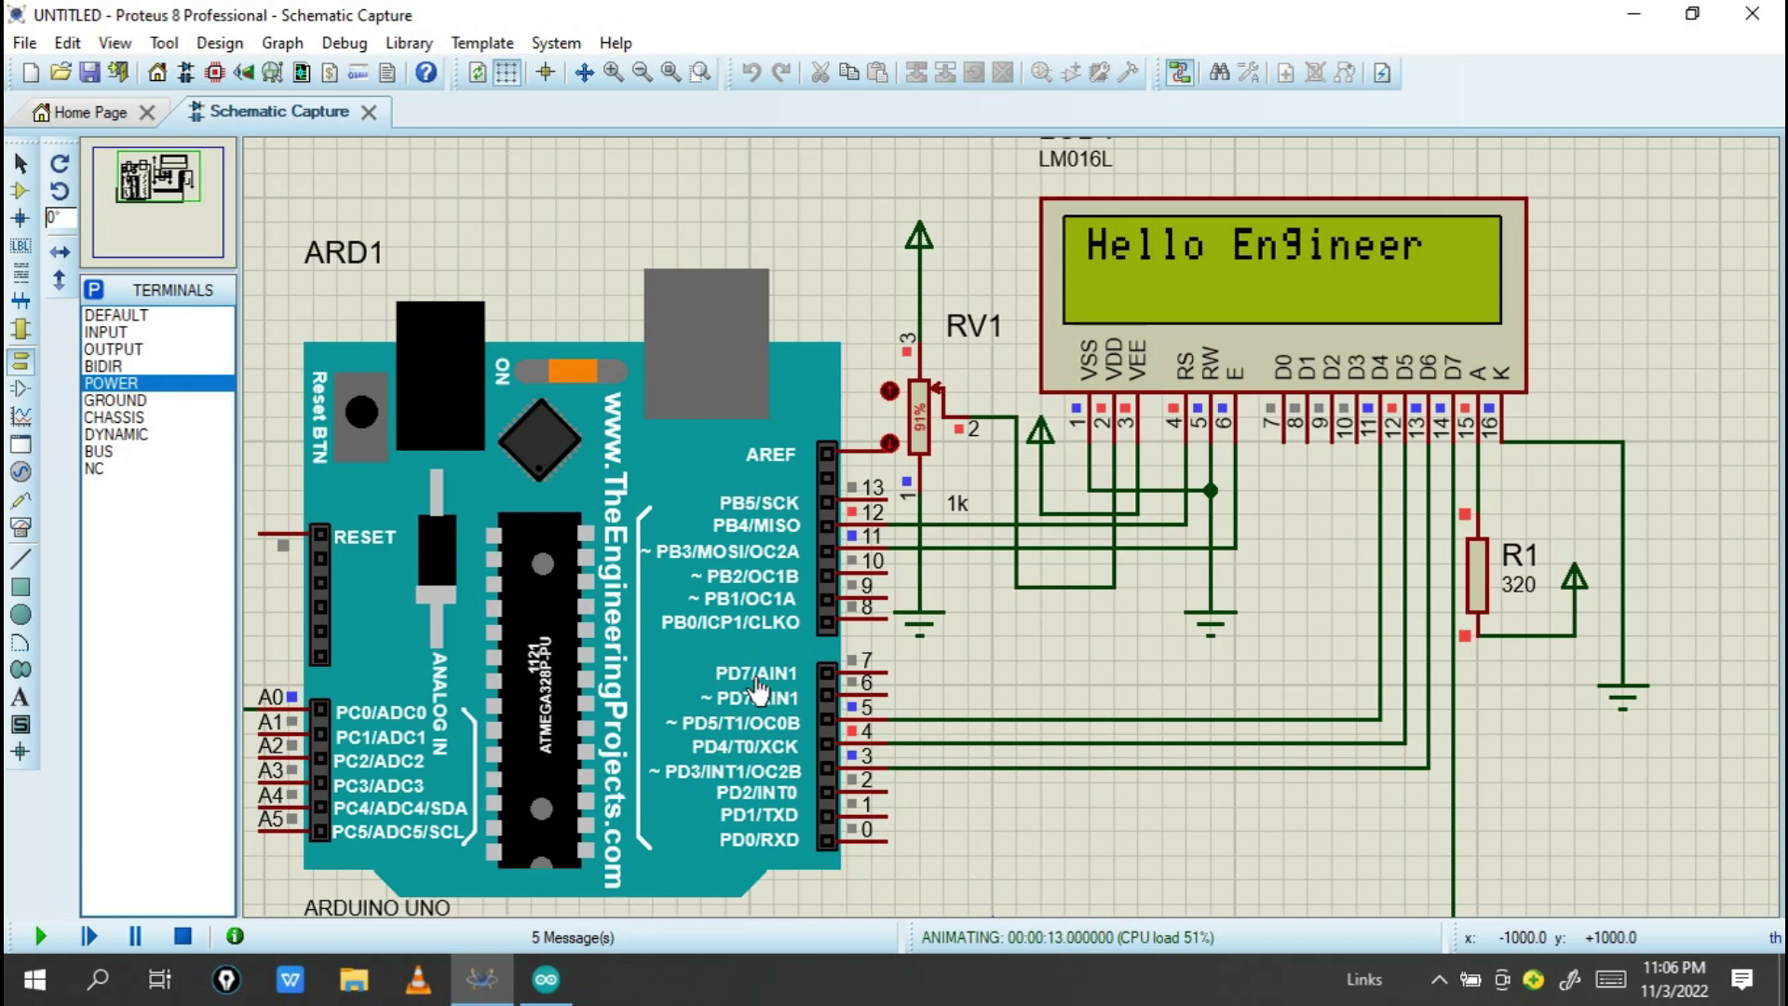
pyautogui.scroll(-1, 970, 523)
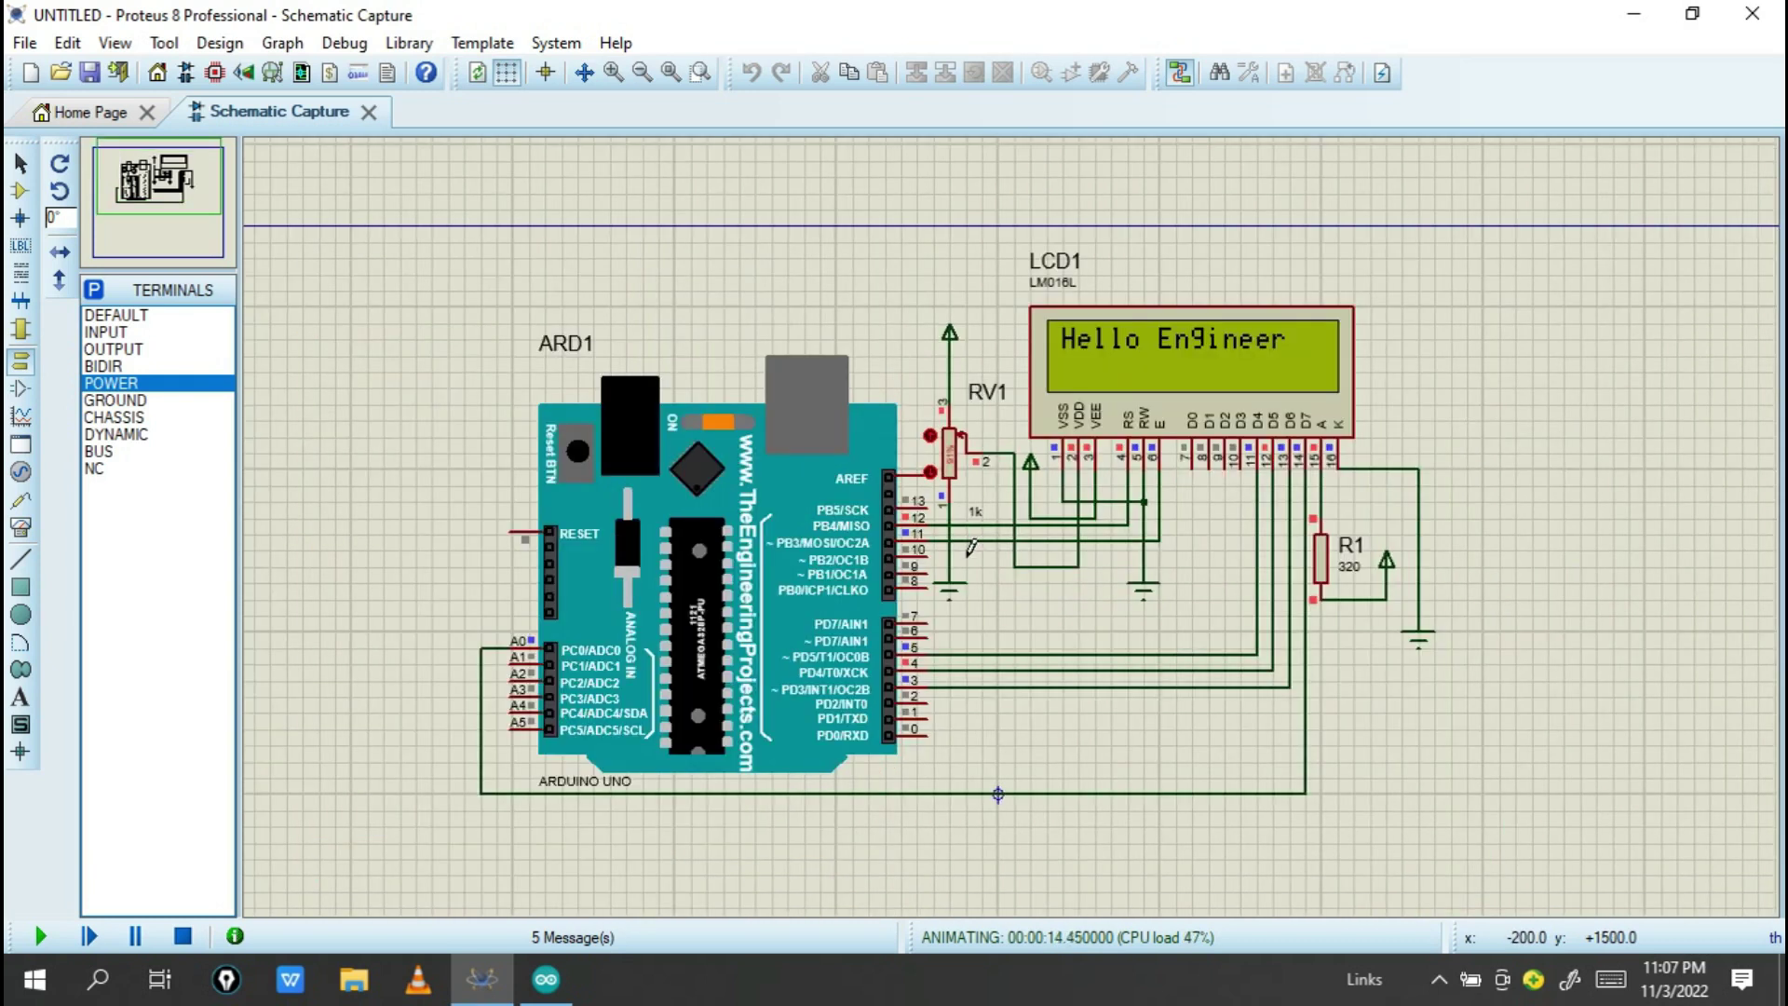
pyautogui.scroll(1, 957, 601)
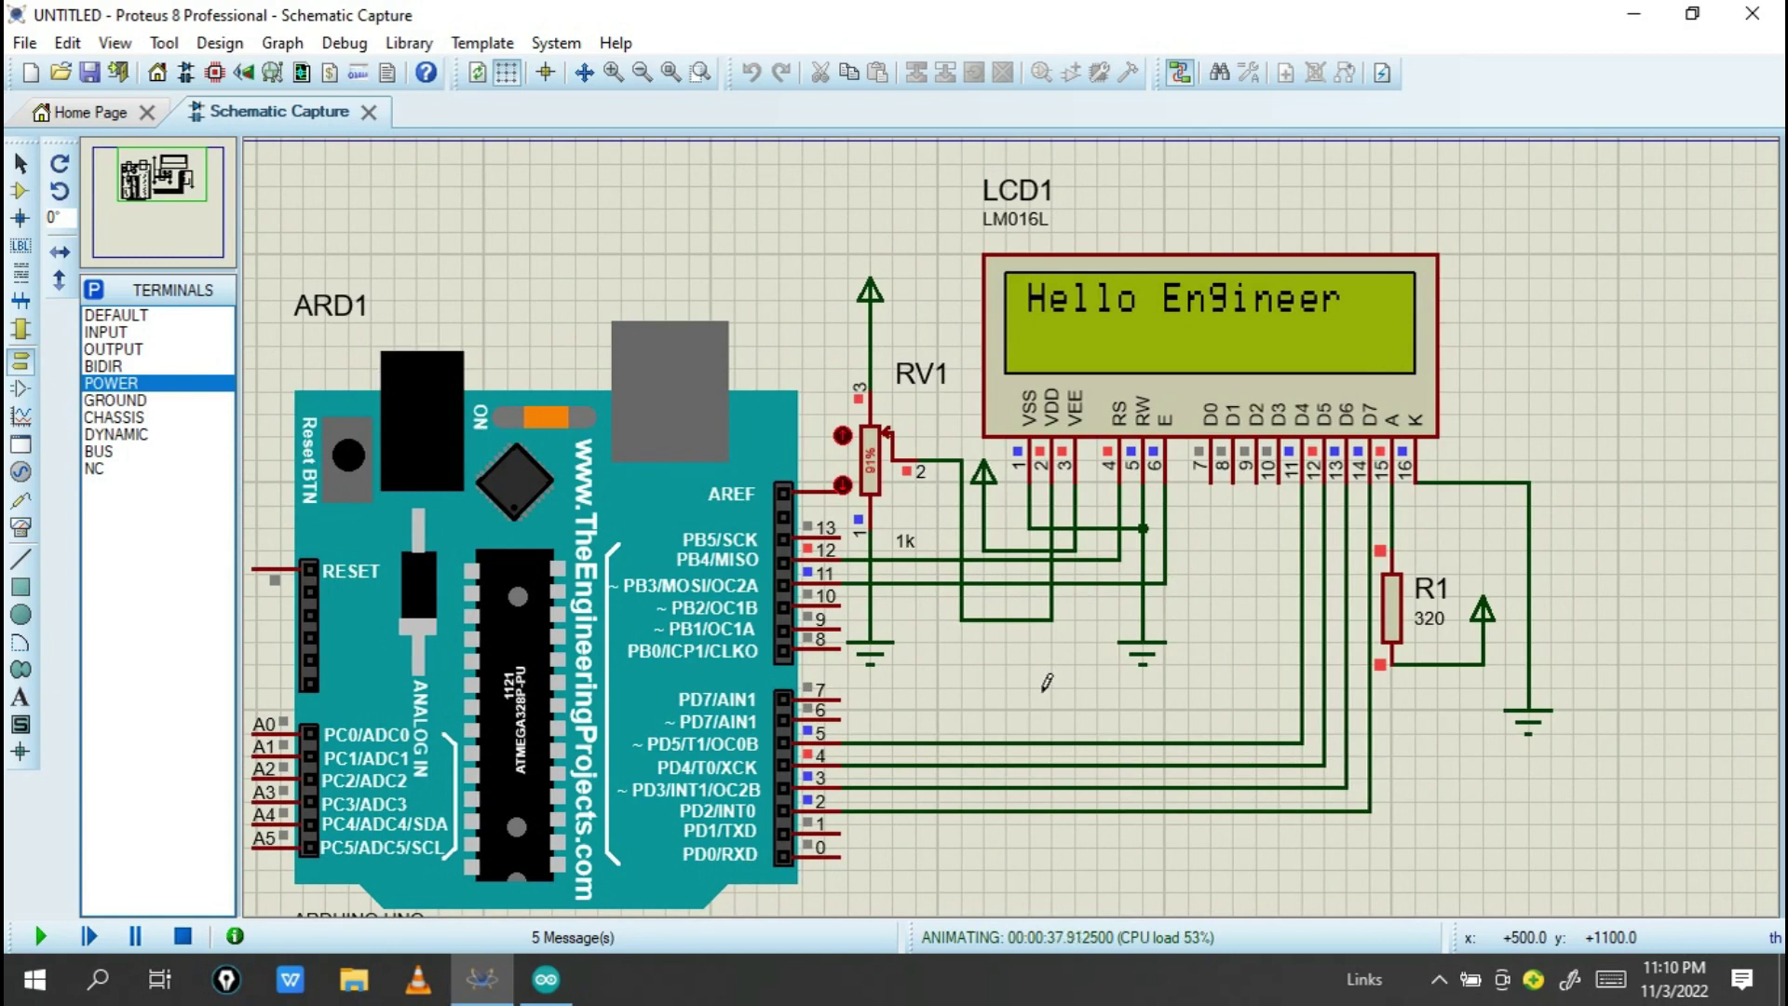
pyautogui.moveTo(1046, 683); pyautogui.dragTo(1064, 612)
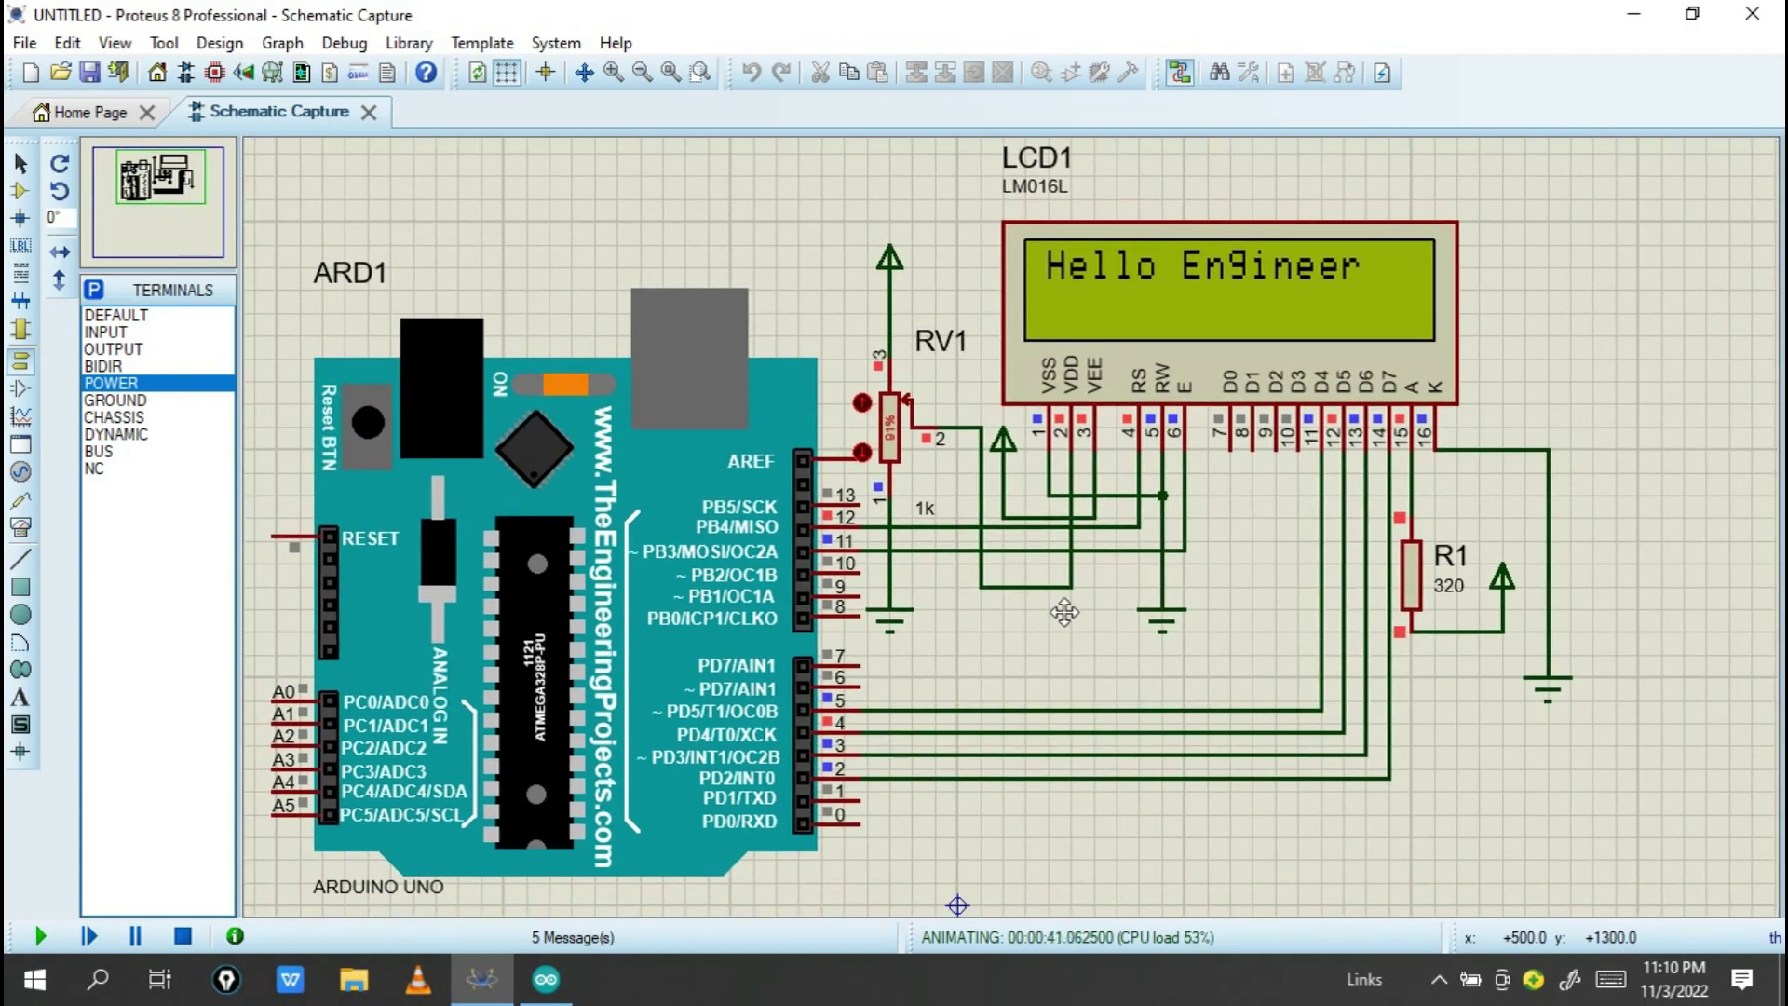
pyautogui.scroll(-1, 1064, 612)
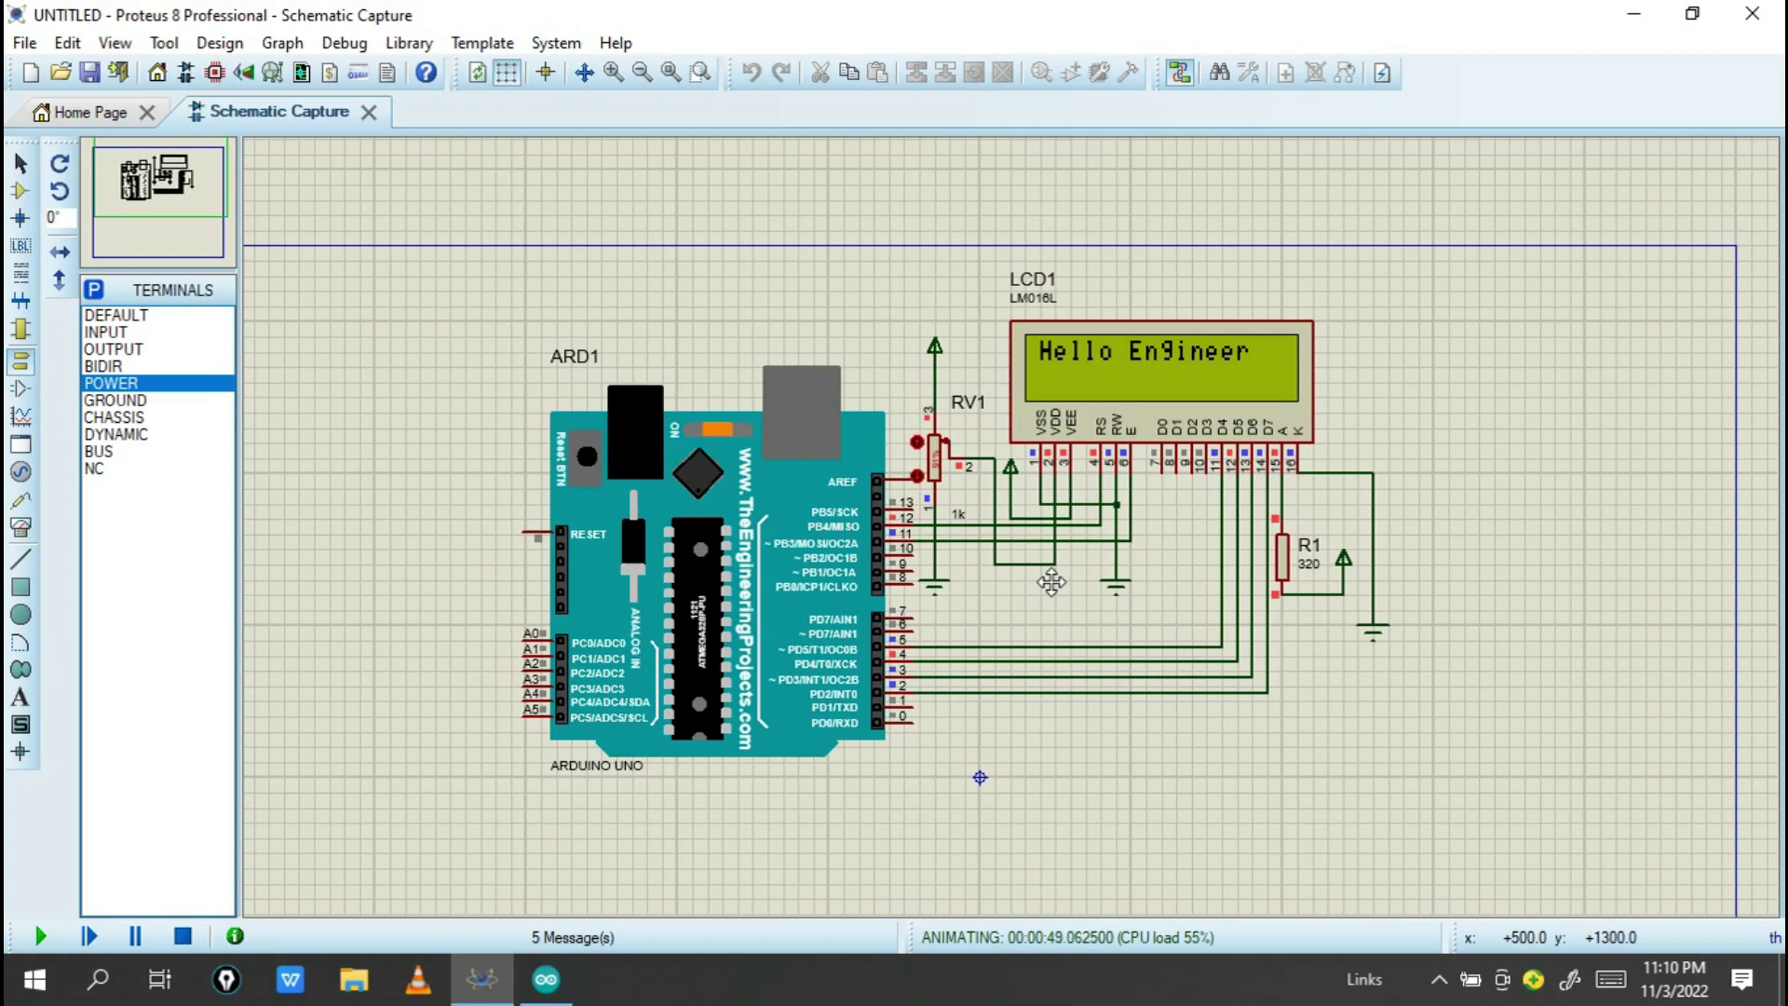
pyautogui.moveTo(1052, 582); pyautogui.dragTo(891, 532)
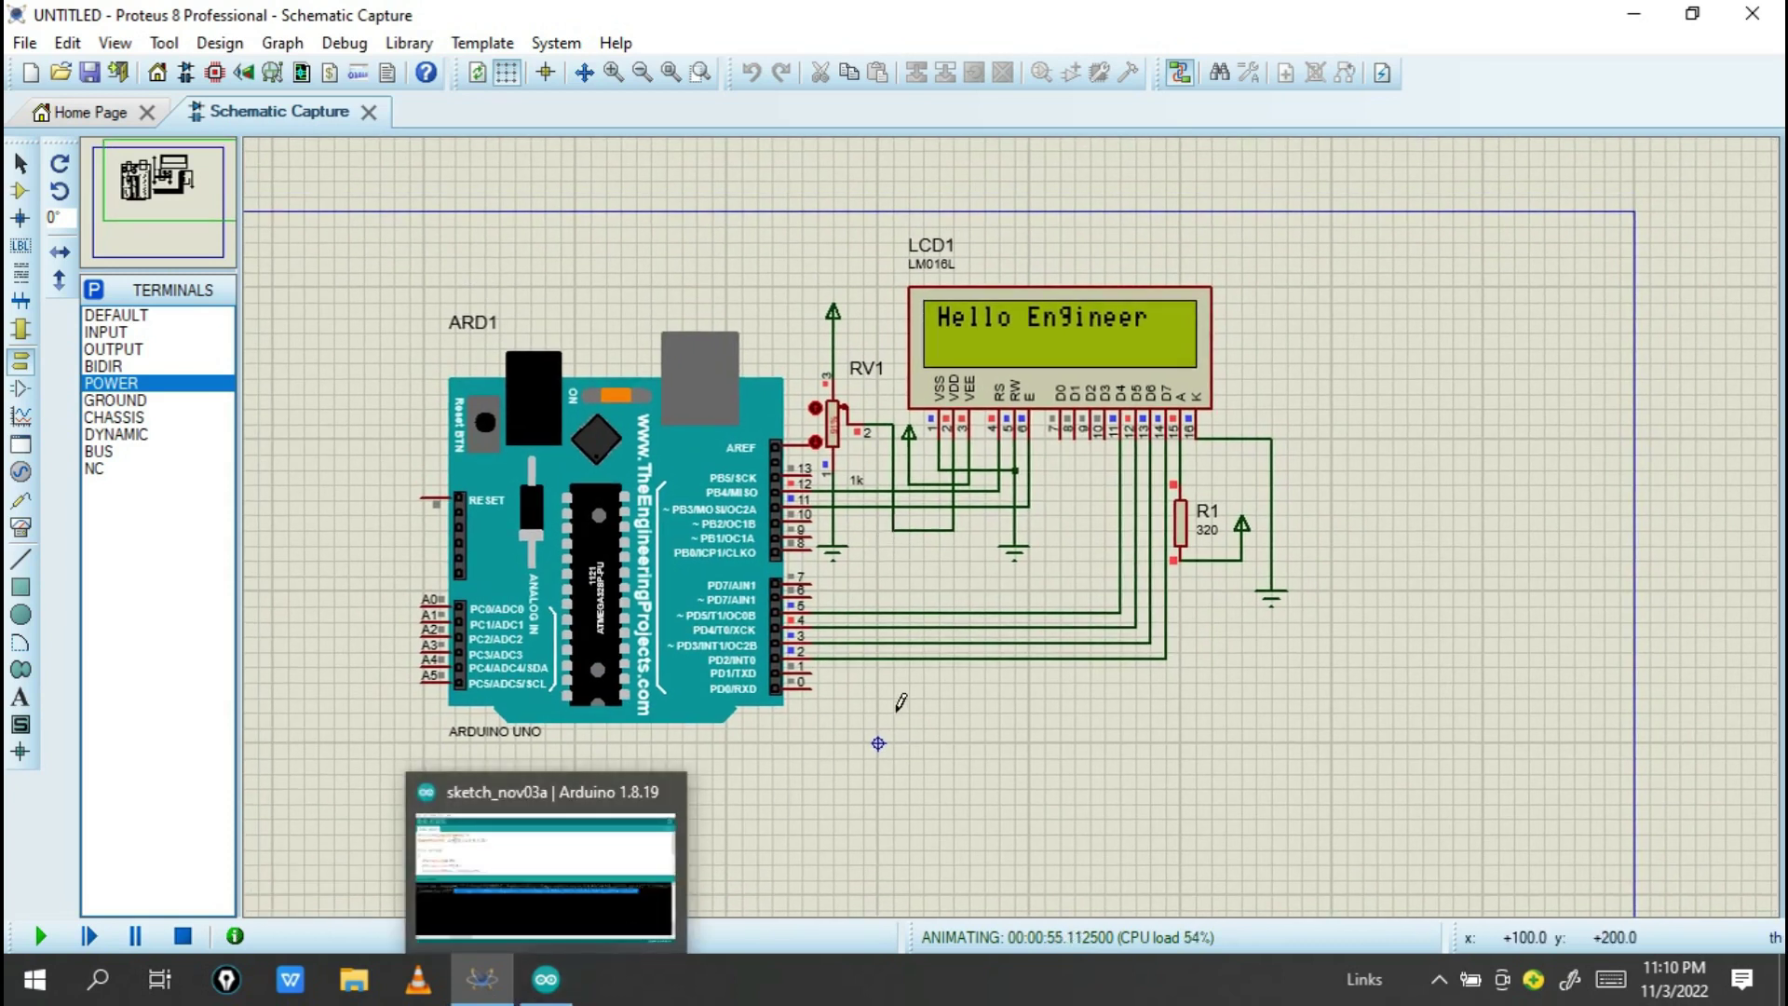
# Switch to the Arduino IDE, maximize its window with a larger code area, and change the included library to LiquidCrystal_I2C.h.
pyautogui.click(545, 979)
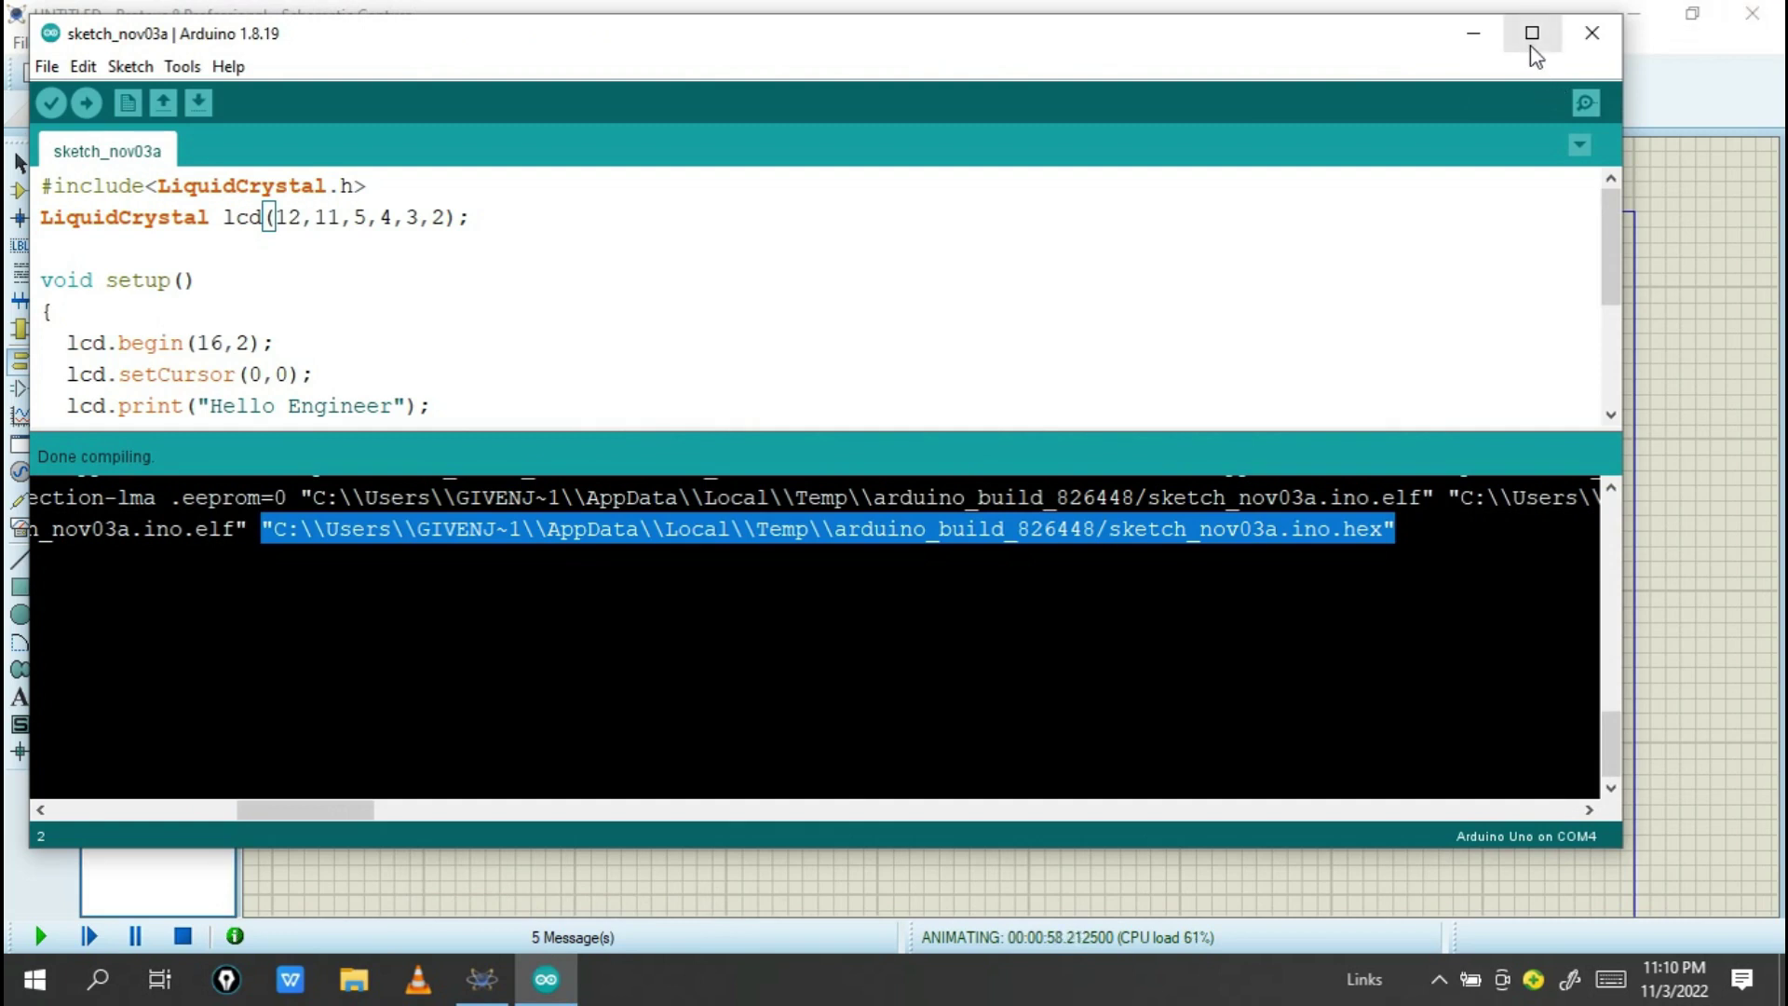
pyautogui.moveTo(911, 429); pyautogui.dragTo(926, 591)
pyautogui.moveTo(1114, 48); pyautogui.dragTo(1153, 72)
pyautogui.click(1586, 56)
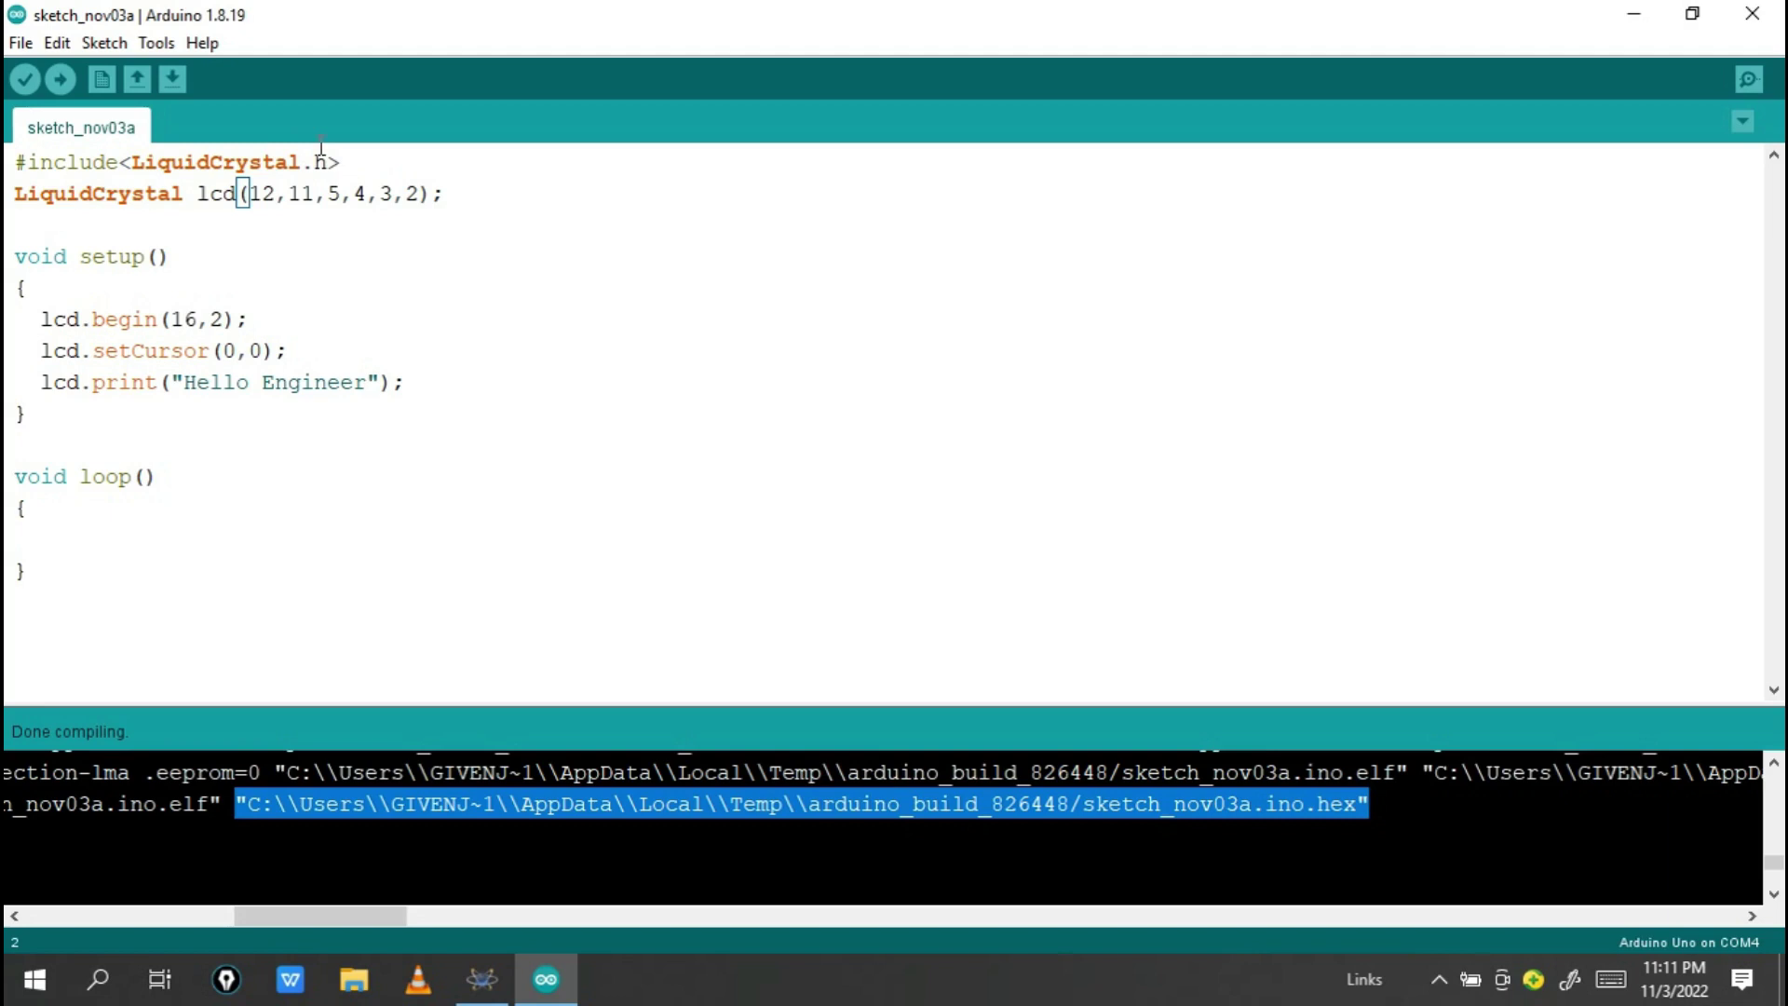
pyautogui.click(298, 161)
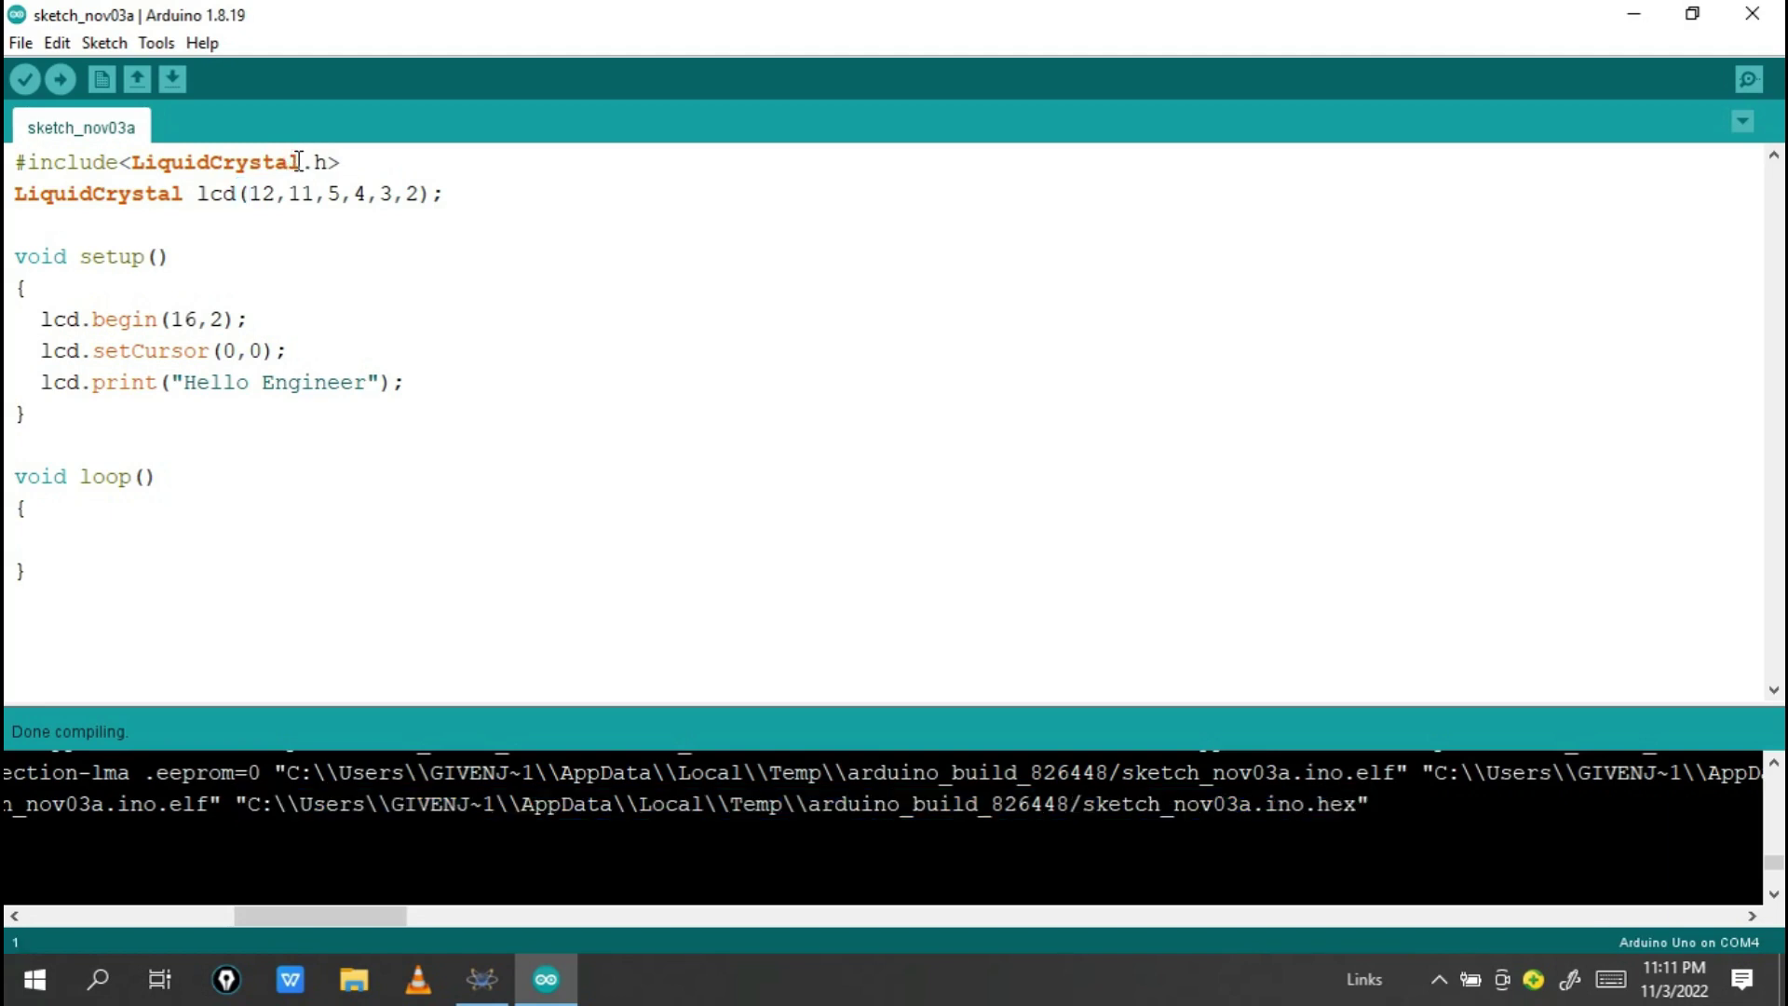
pyautogui.write('i')
pyautogui.press('BackSpace')
pyautogui.write('I')
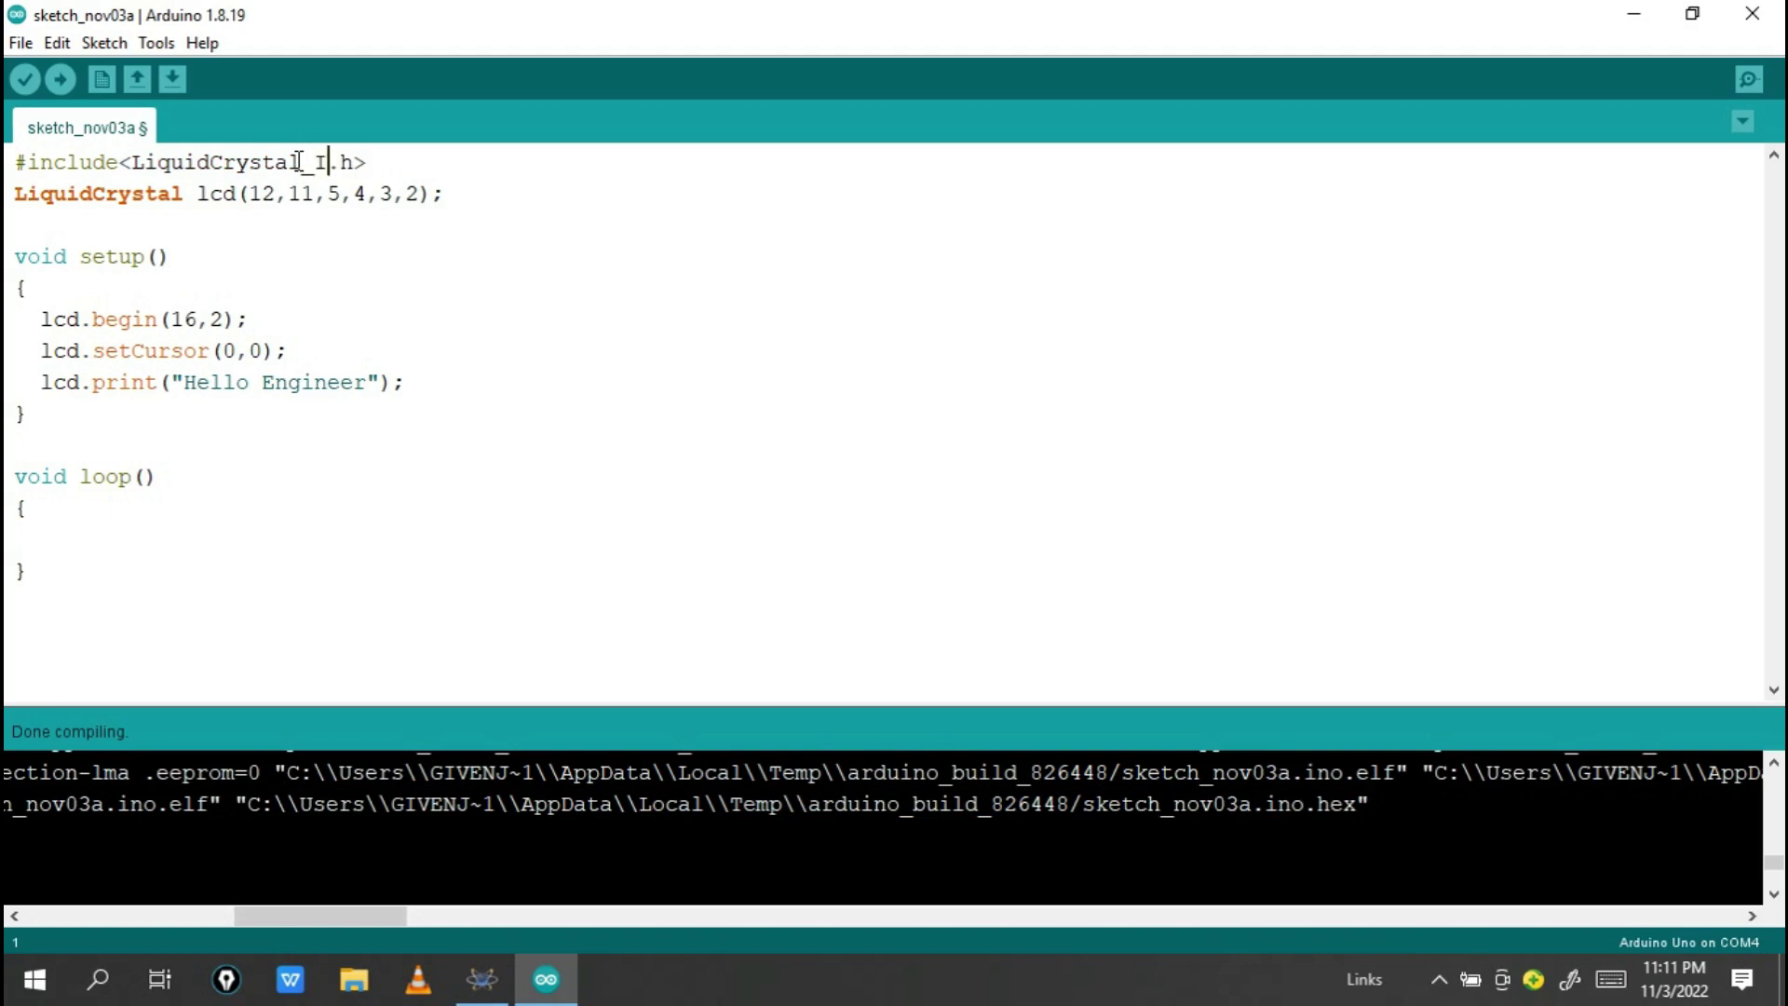
pyautogui.write('2C')
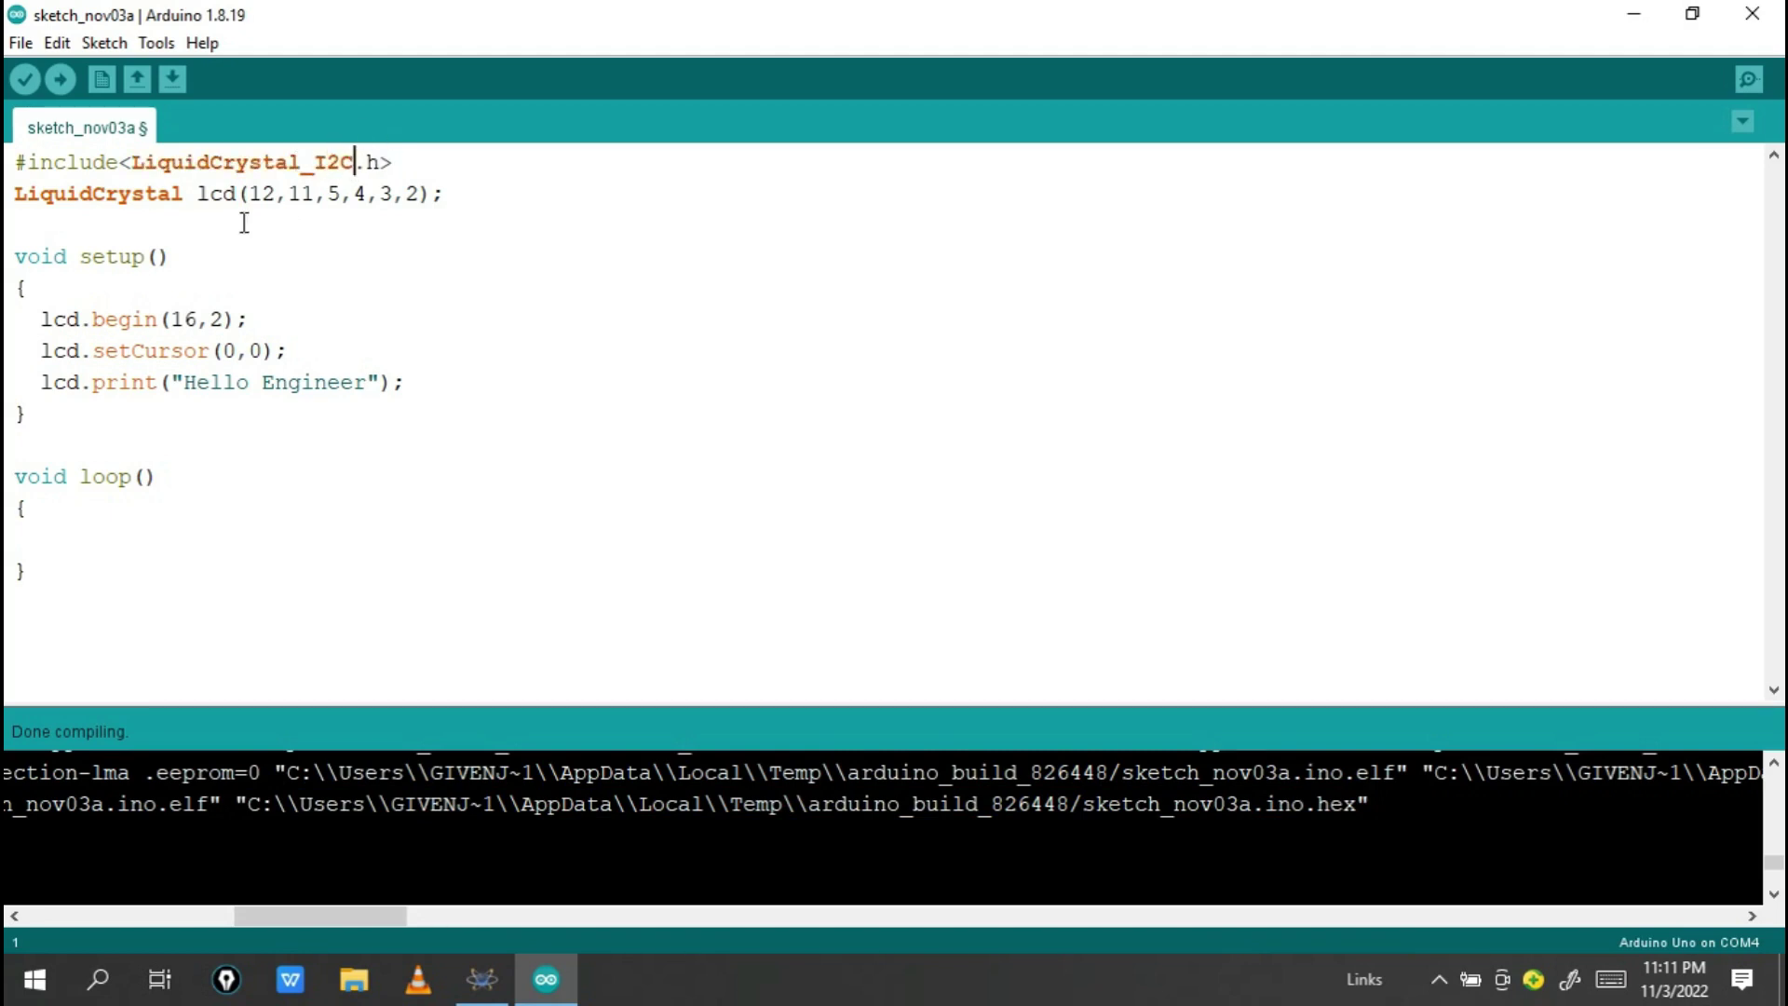
# Change the class in the lcd declaration to LiquidCrystal_I2C.
pyautogui.click(191, 193)
pyautogui.write('_')
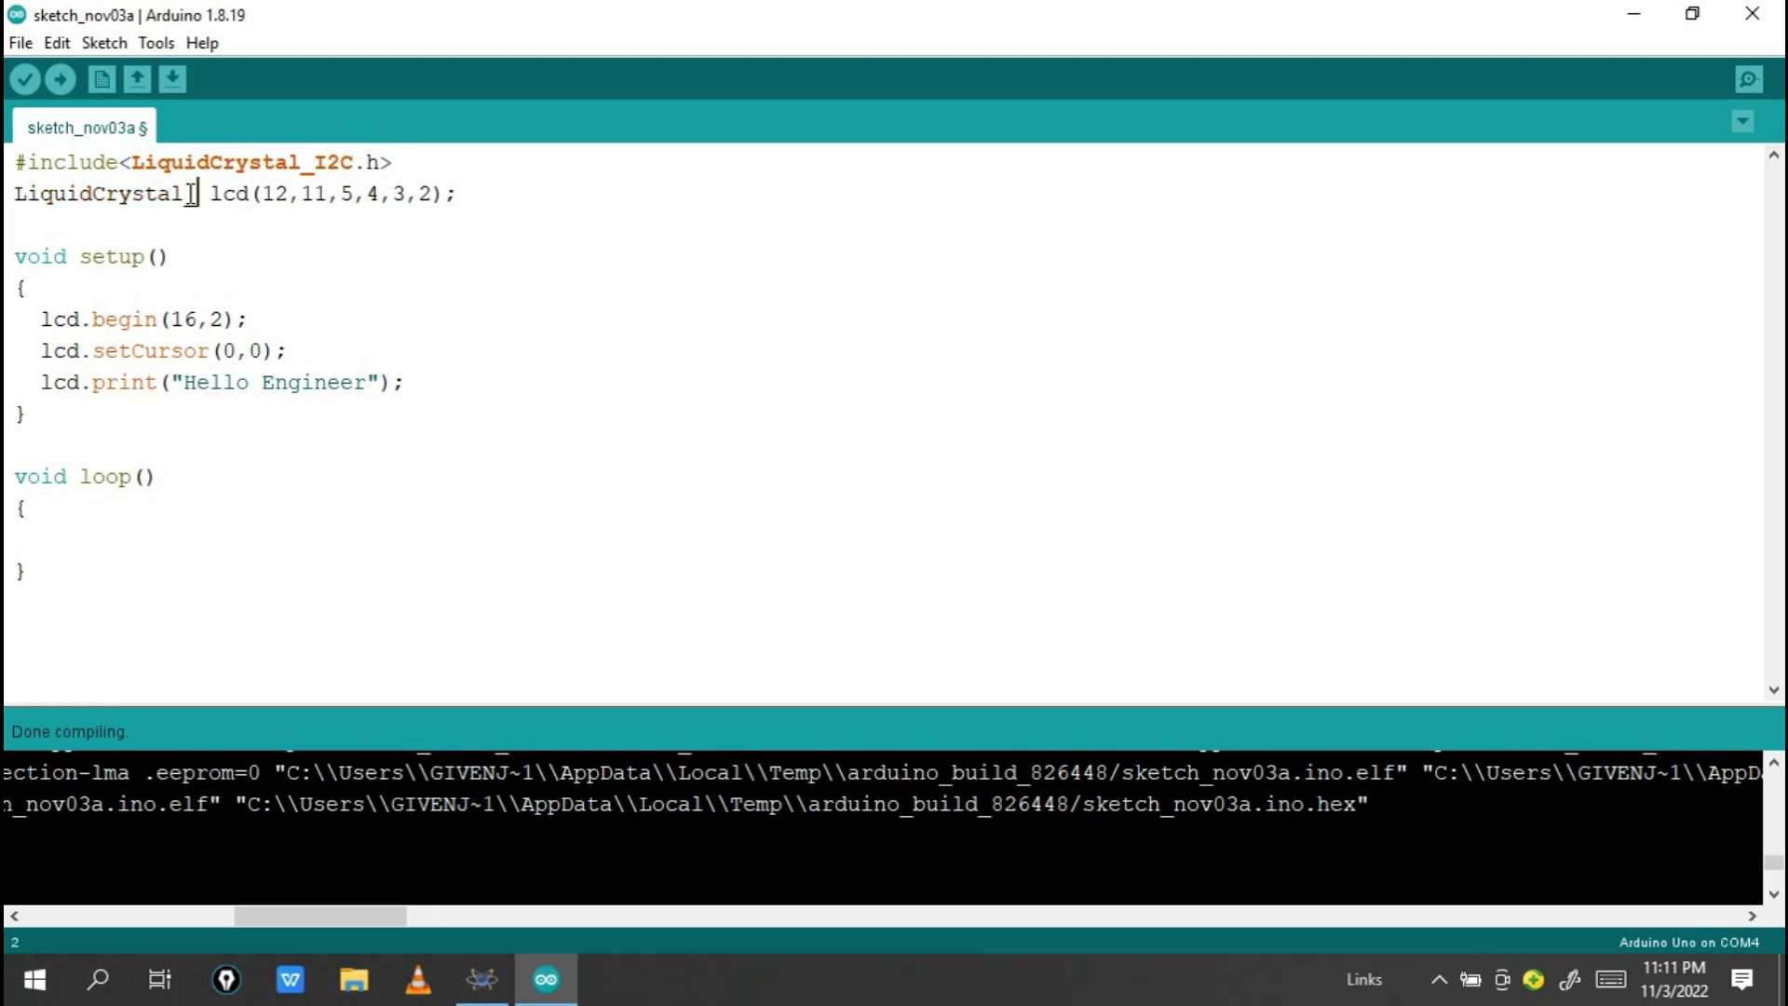
pyautogui.write('I2')
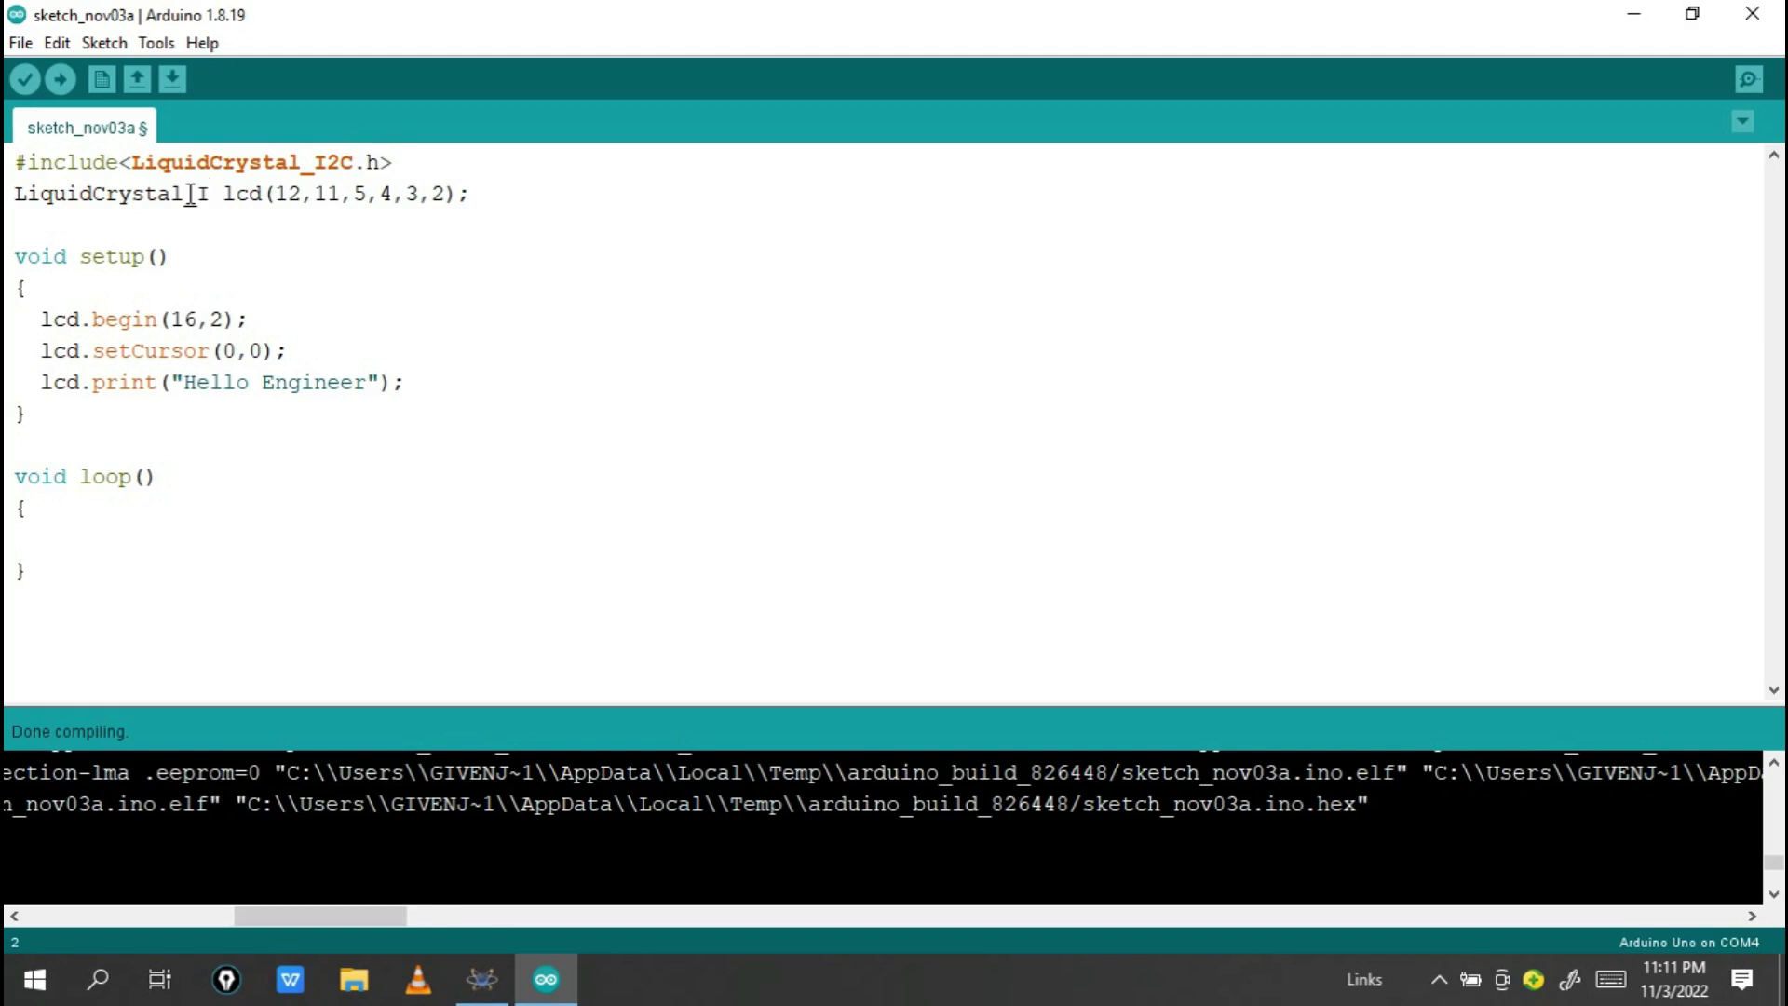
pyautogui.write('C')
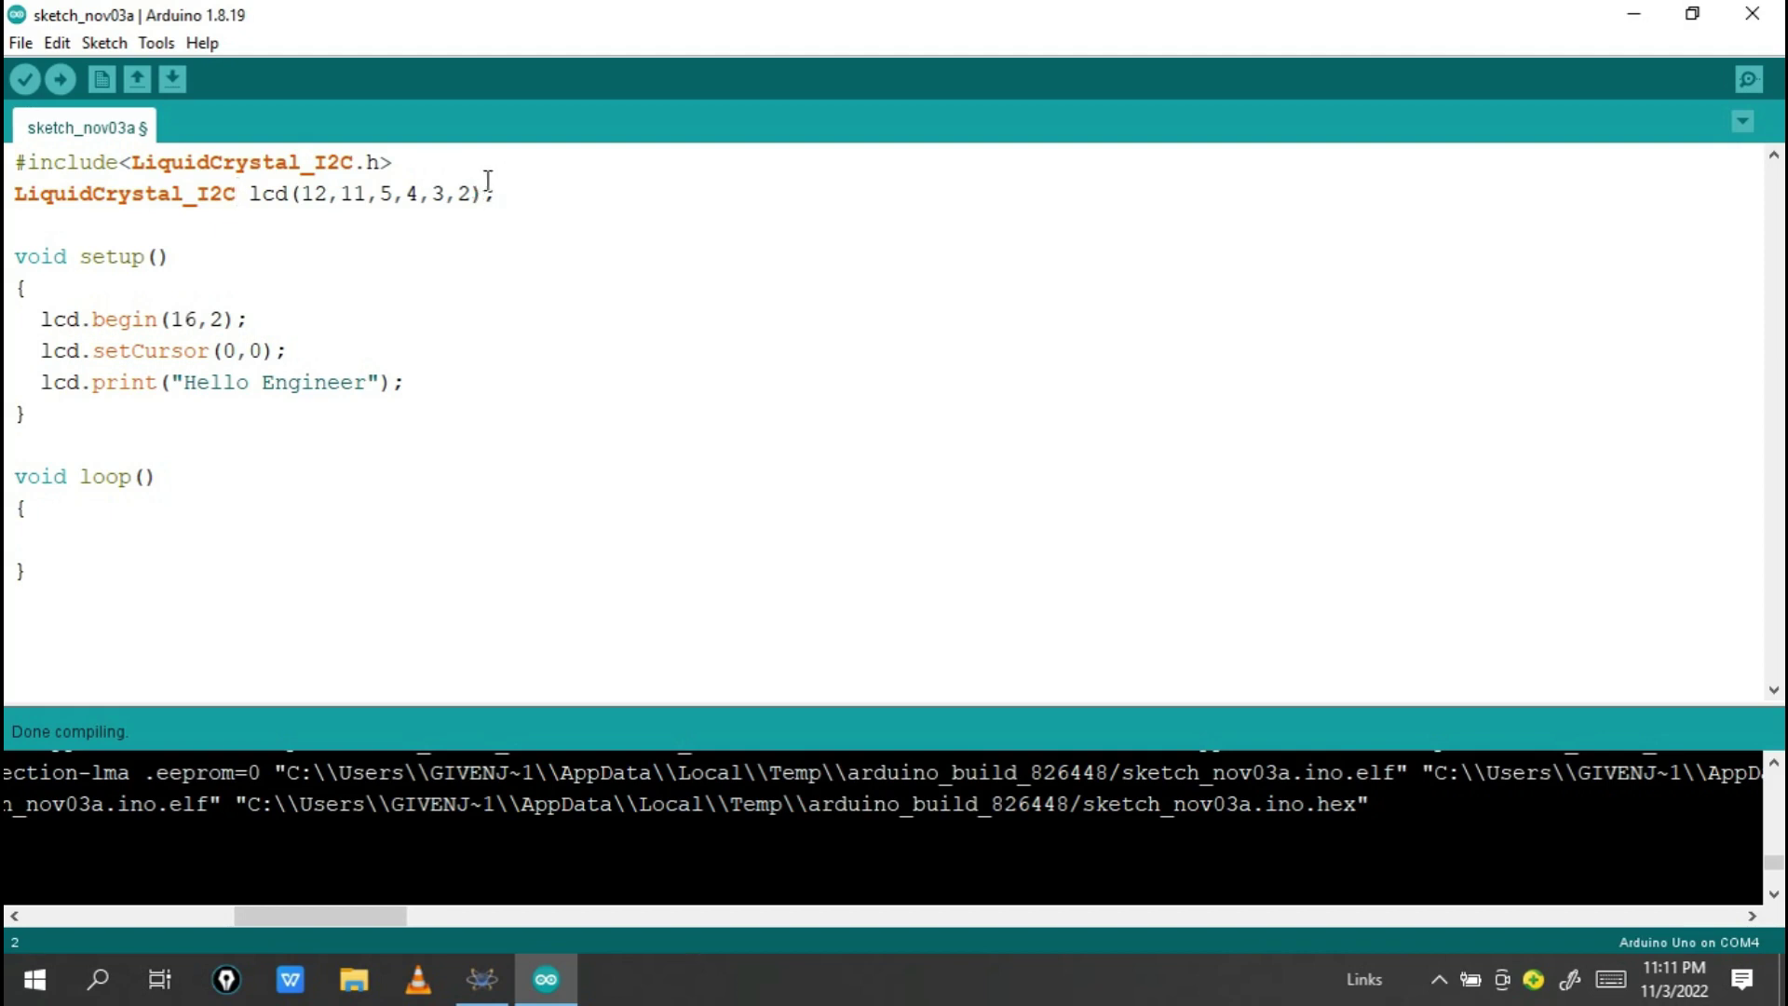
# Replace the pin arguments in the lcd declaration with 0x27,16,2.
pyautogui.moveTo(499, 193); pyautogui.dragTo(316, 193)
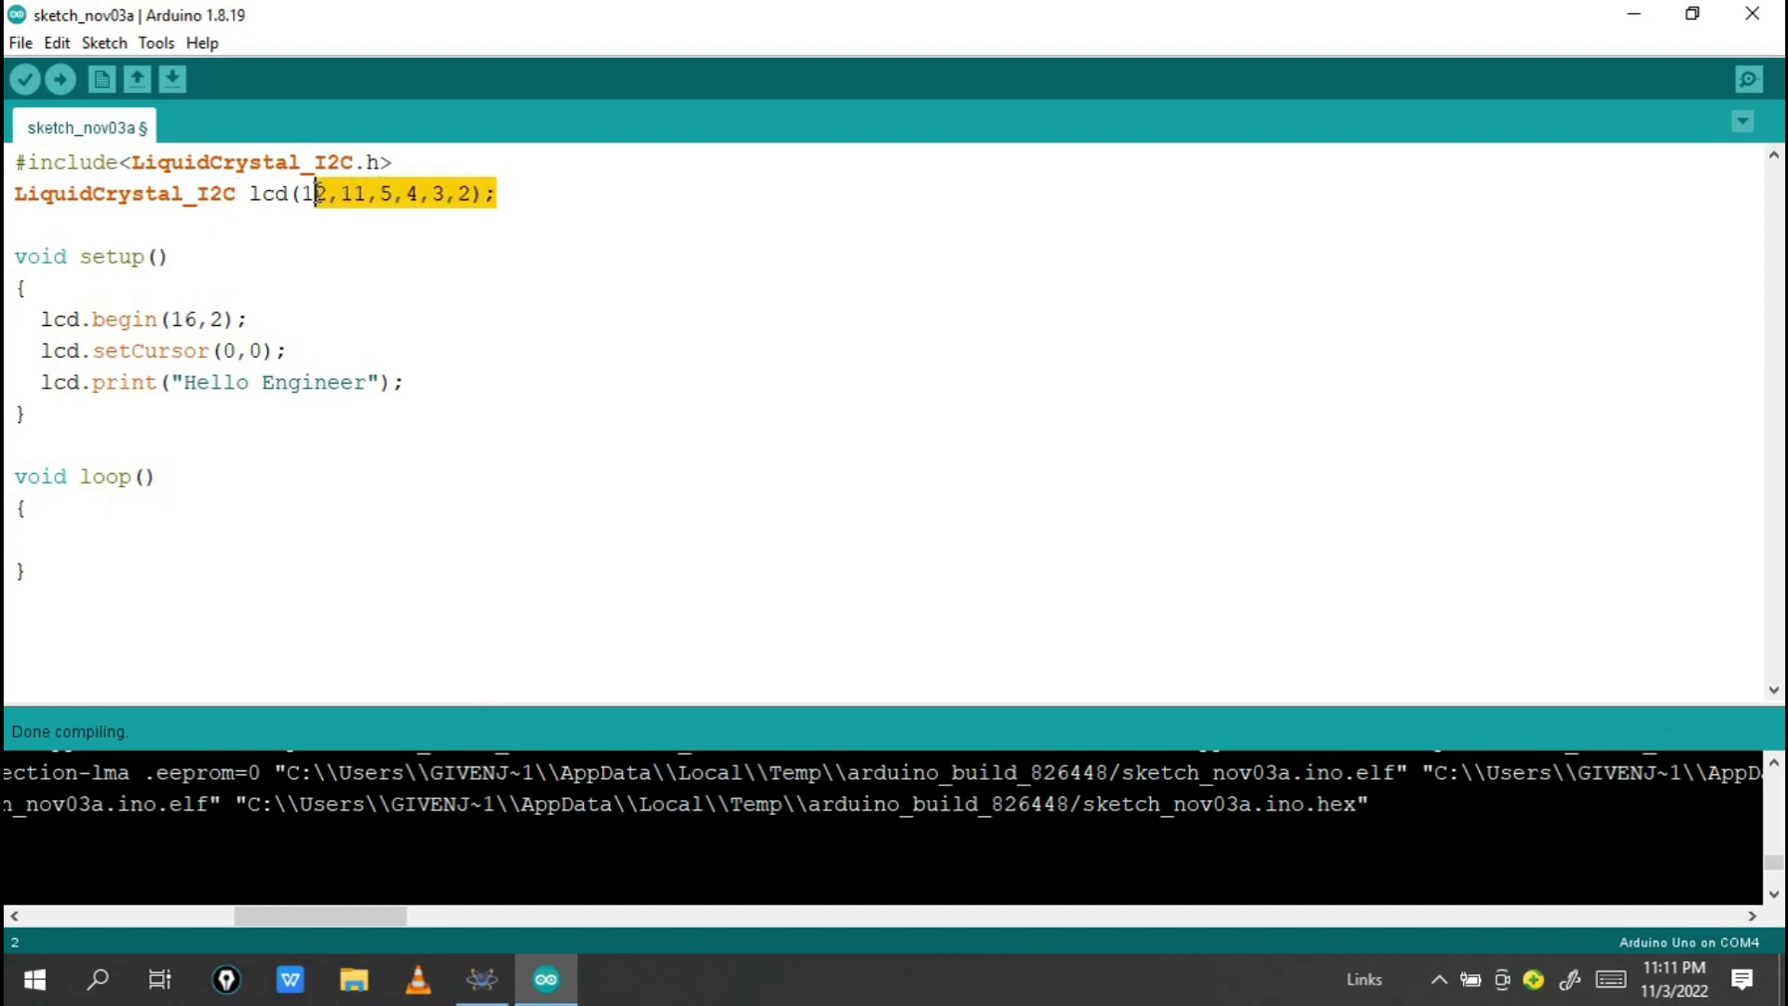
pyautogui.click(408, 195)
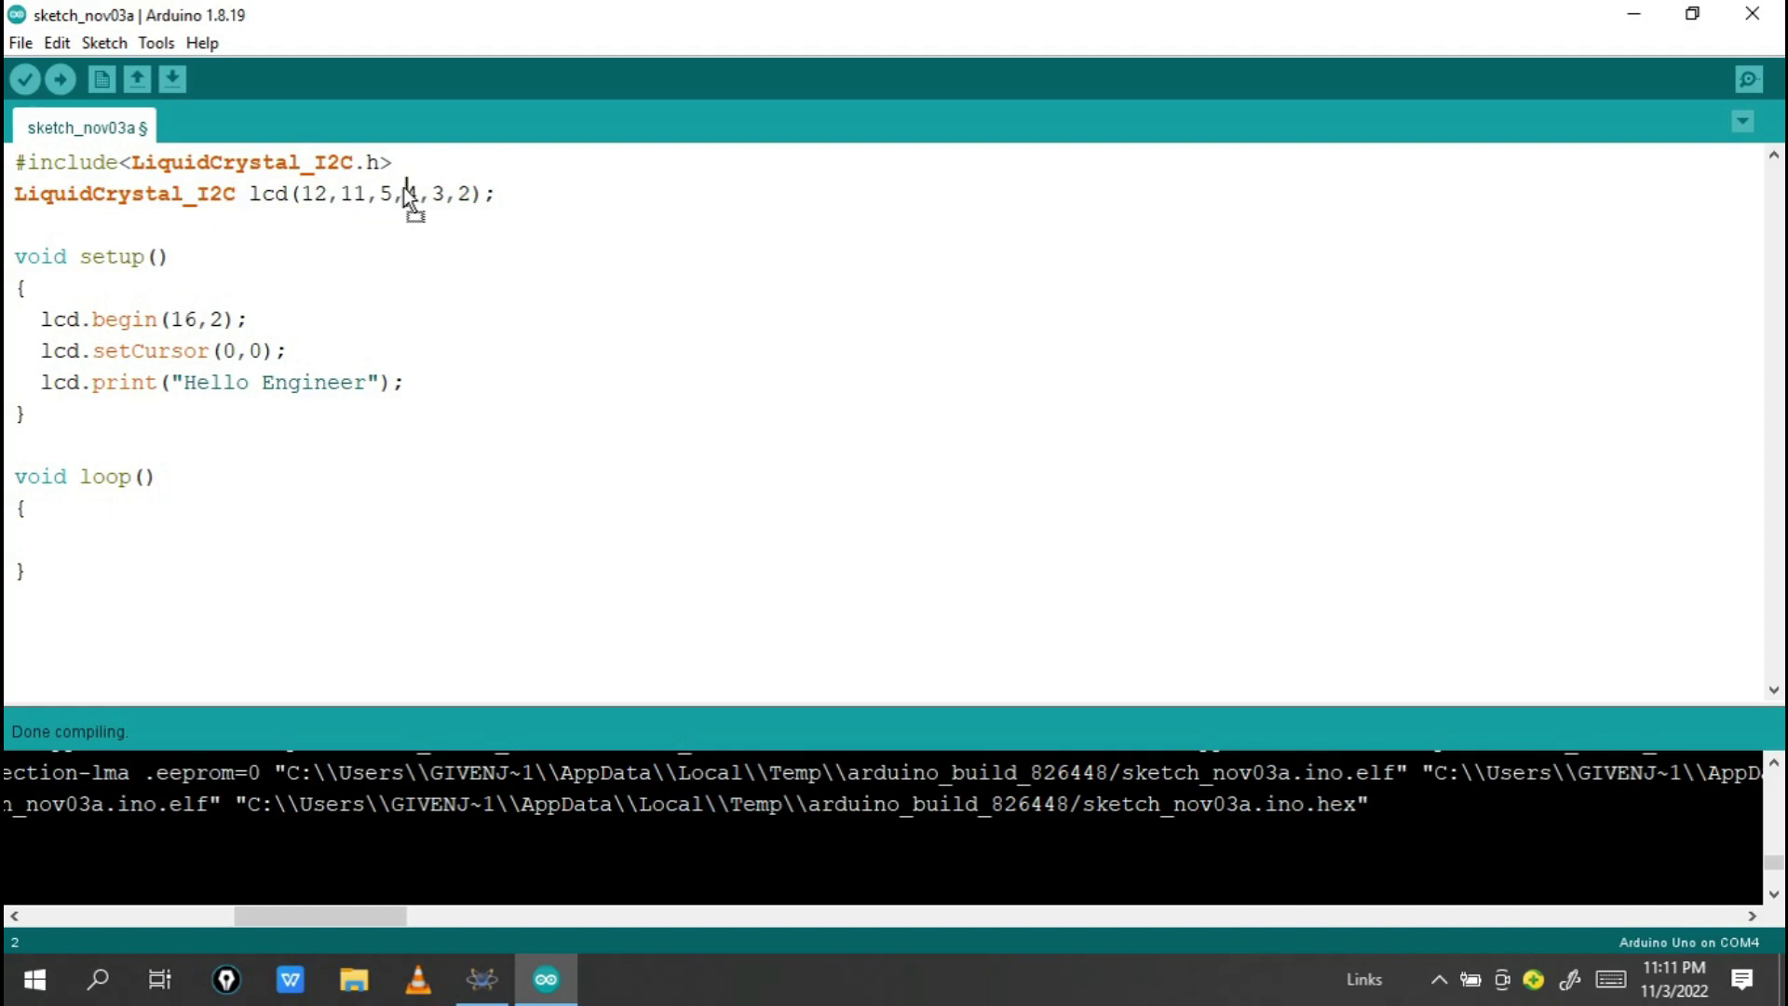
pyautogui.moveTo(471, 194); pyautogui.dragTo(307, 192)
pyautogui.press('BackSpace')
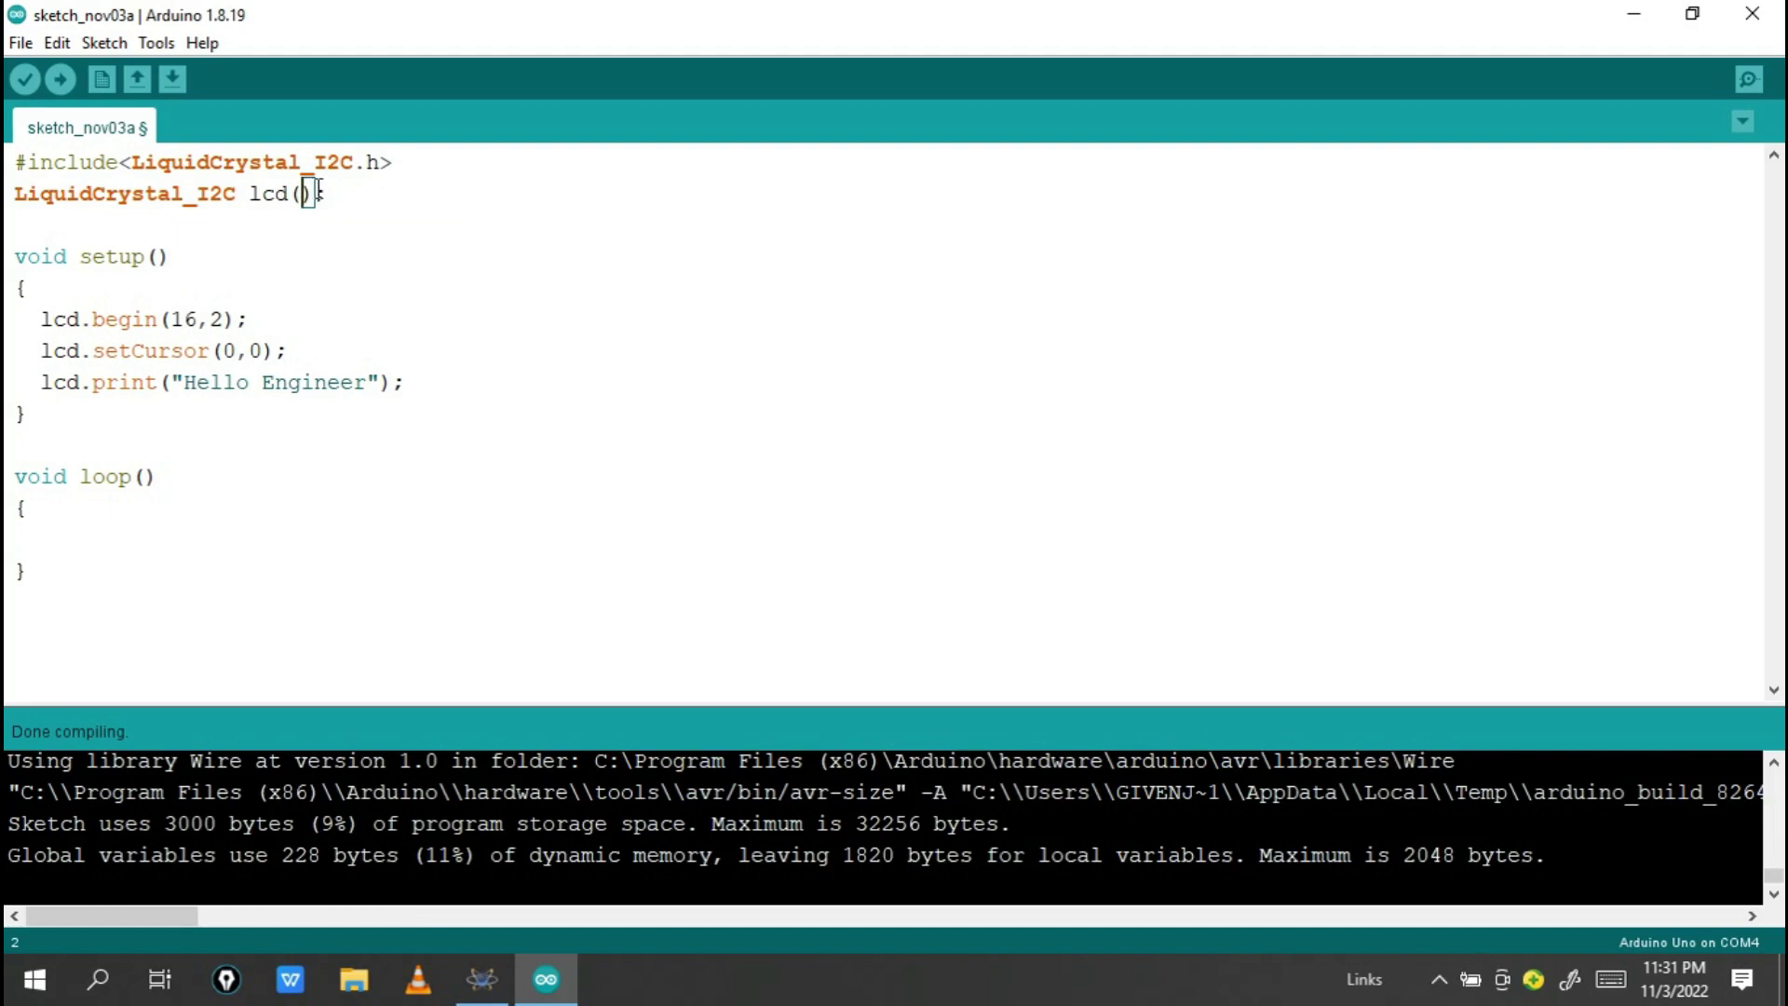
pyautogui.write('0x27,16,2')
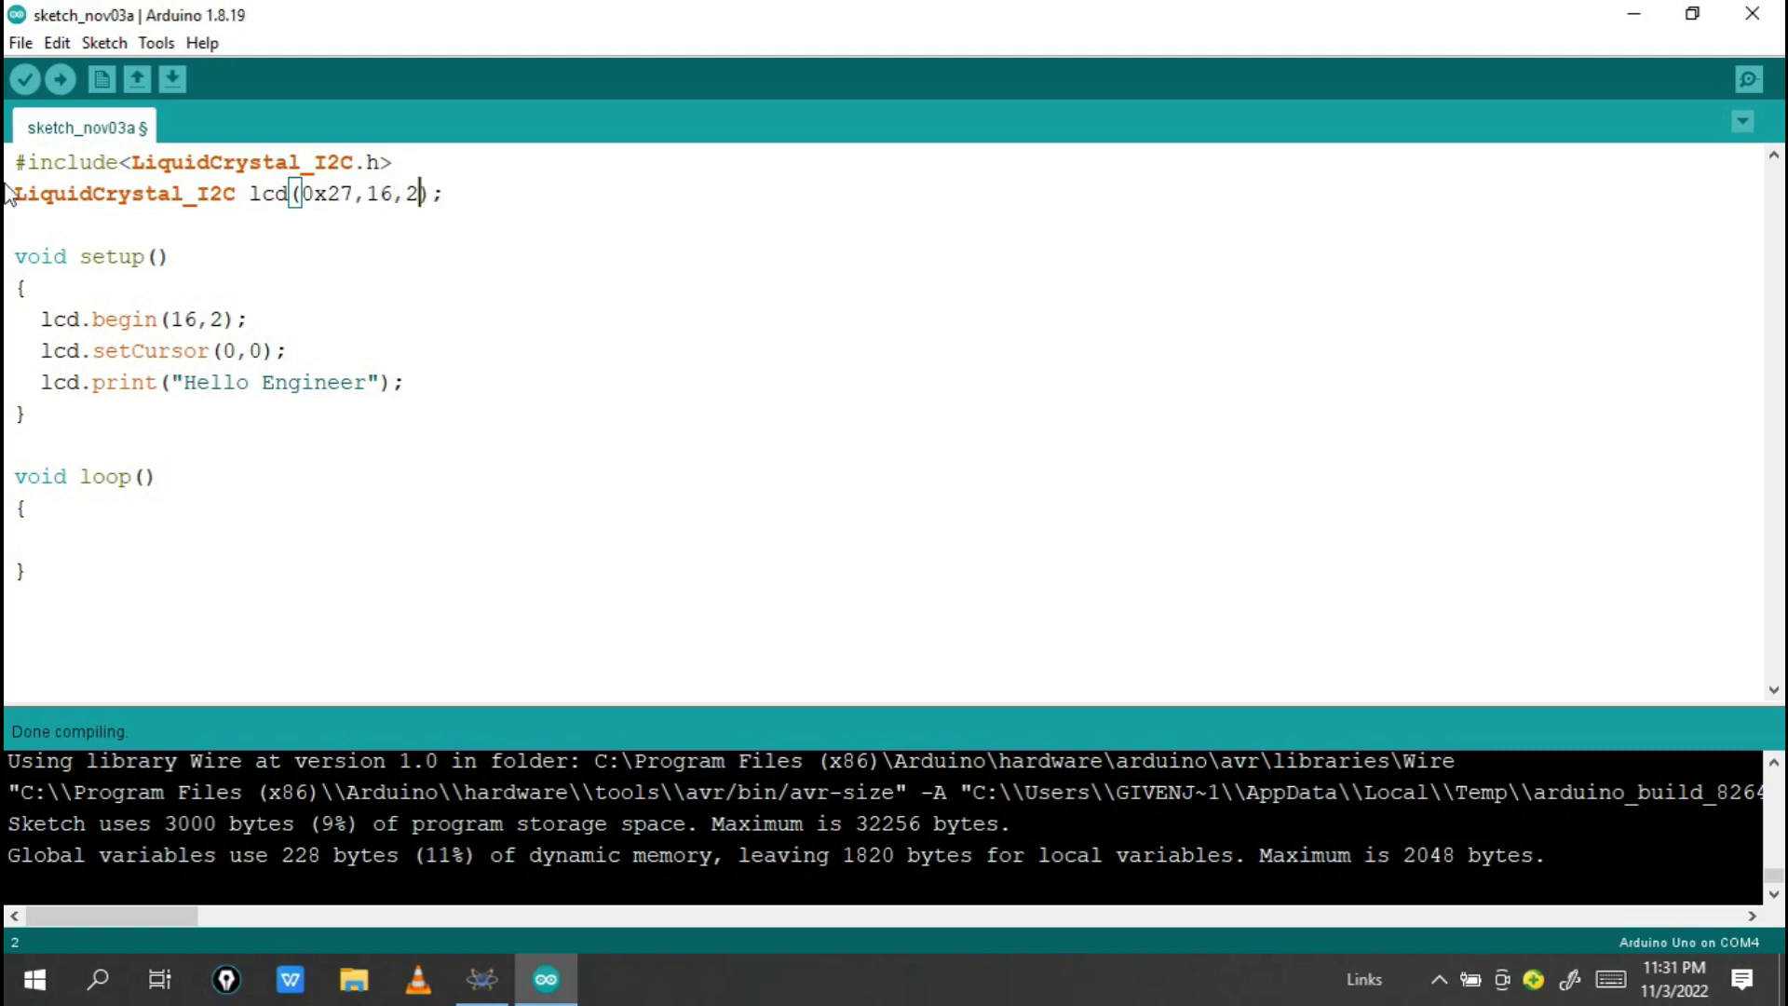
# Compile the I2C sketch and copy the path of sketch_nov03a.ino.hex from the compiler output.
pyautogui.click(25, 80)
pyautogui.moveTo(498, 700); pyautogui.dragTo(526, 406)
pyautogui.moveTo(91, 921); pyautogui.dragTo(284, 917)
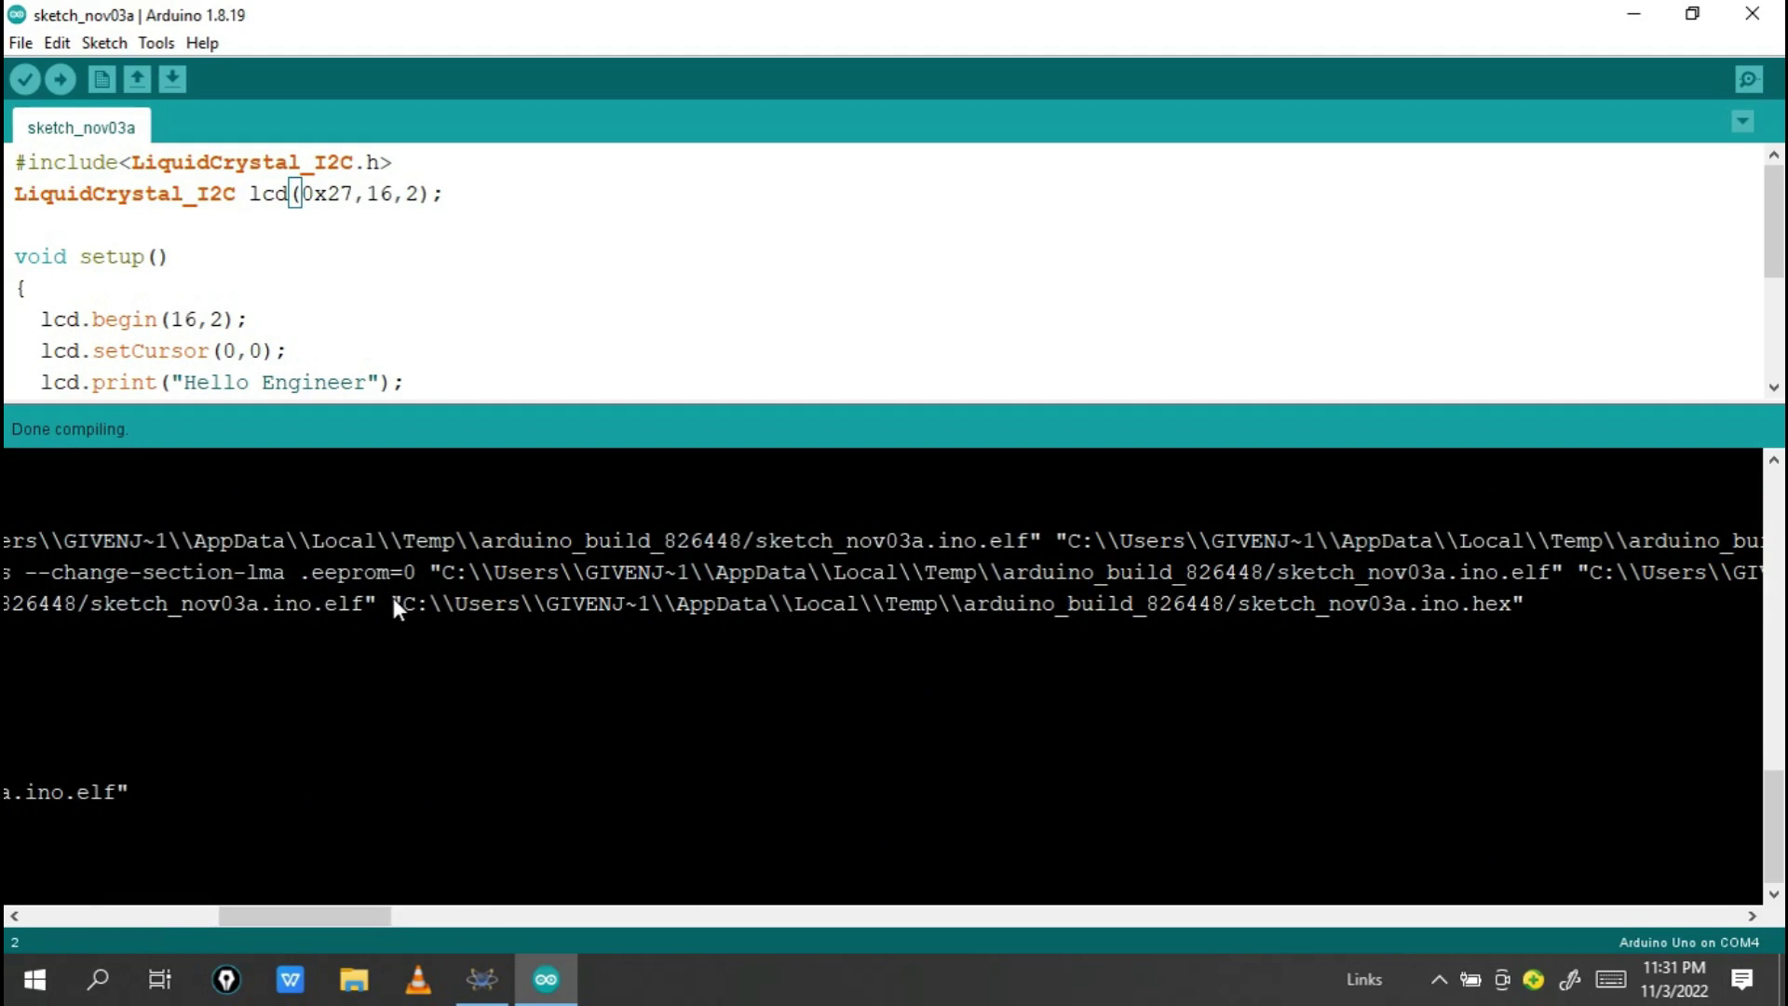
pyautogui.moveTo(393, 604); pyautogui.dragTo(1234, 655)
pyautogui.moveTo(1785, 637); pyautogui.dragTo(1785, 620)
pyautogui.moveTo(220, 911); pyautogui.dragTo(320, 875)
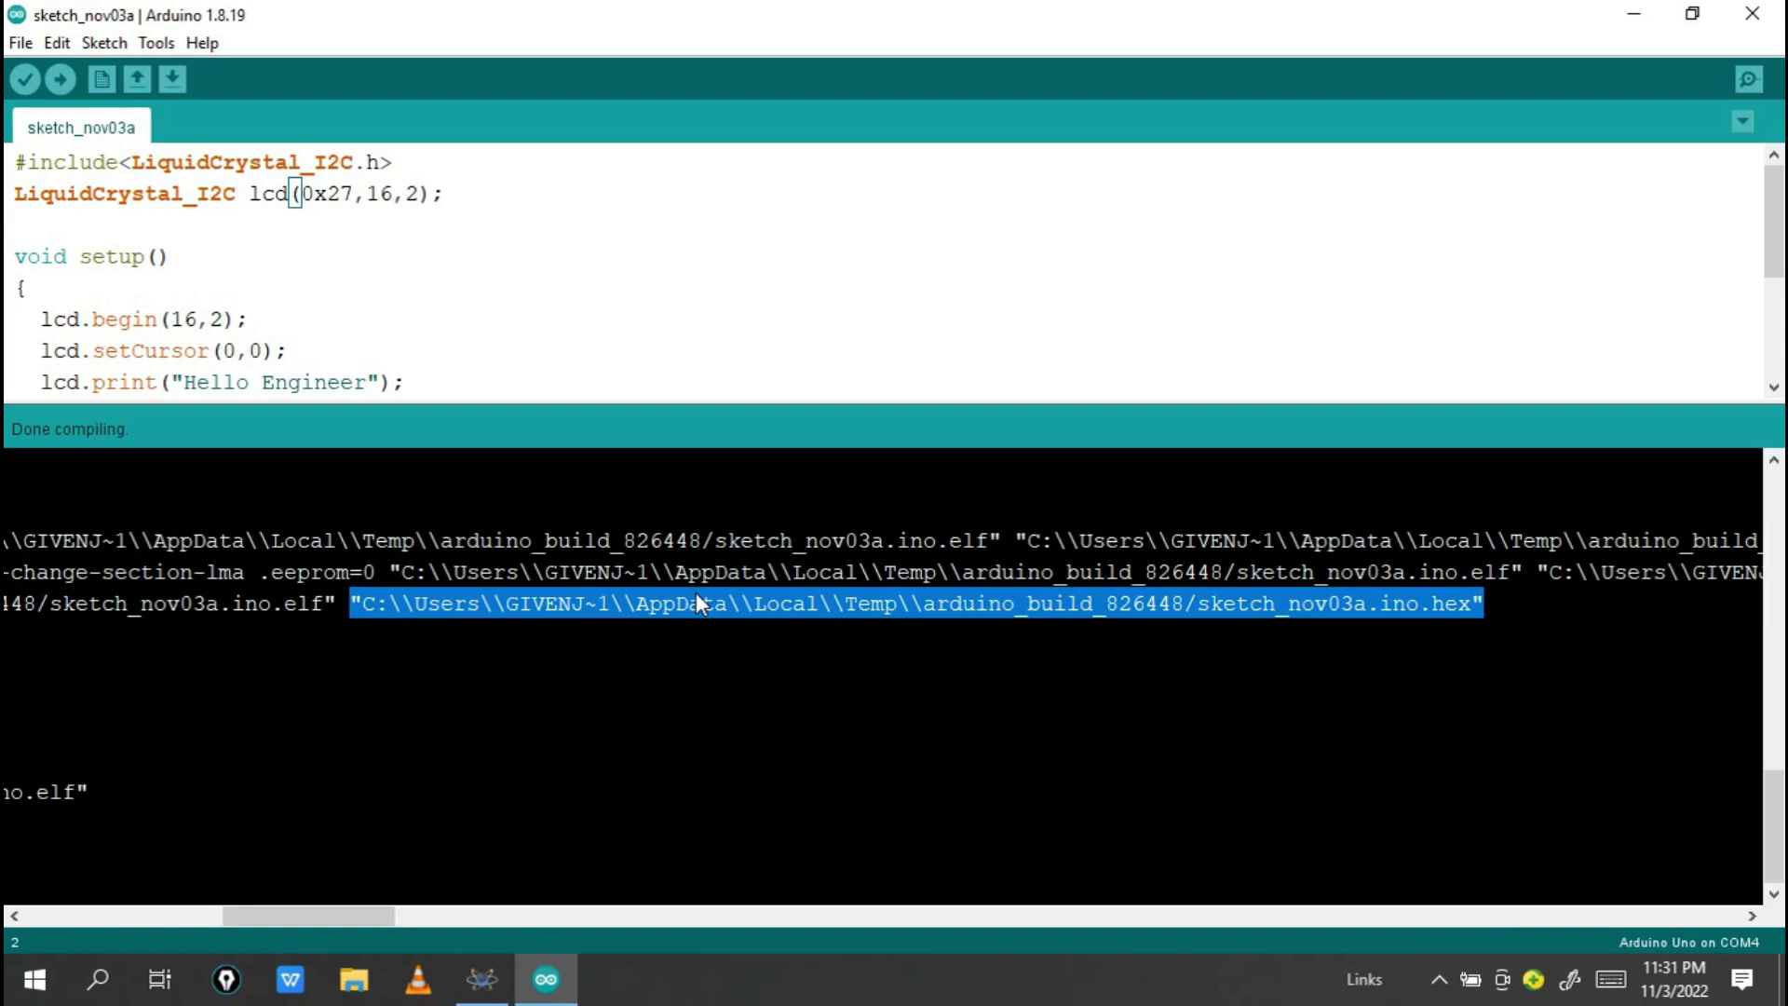
# Switch to Proteus and replace the Arduino UNO's program file with the copied hex path.
pyautogui.click(1632, 15)
pyautogui.click(482, 985)
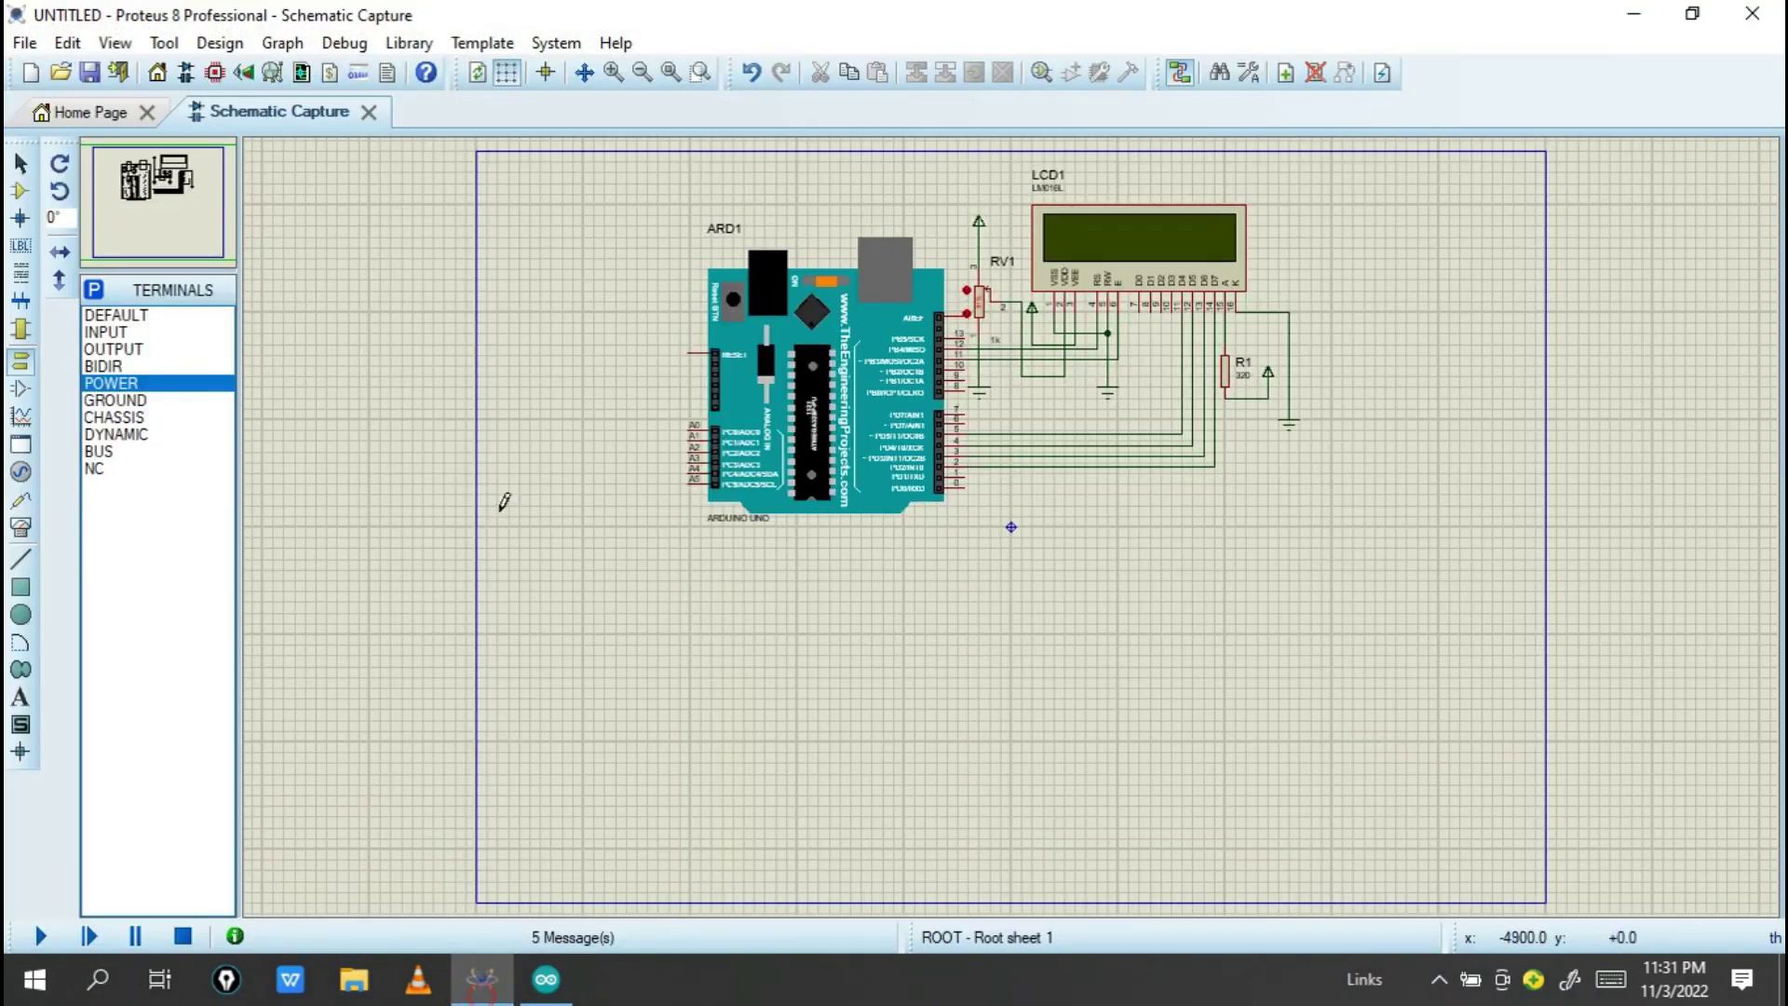
pyautogui.scroll(2, 1137, 639)
pyautogui.scroll(-2, 744, 604)
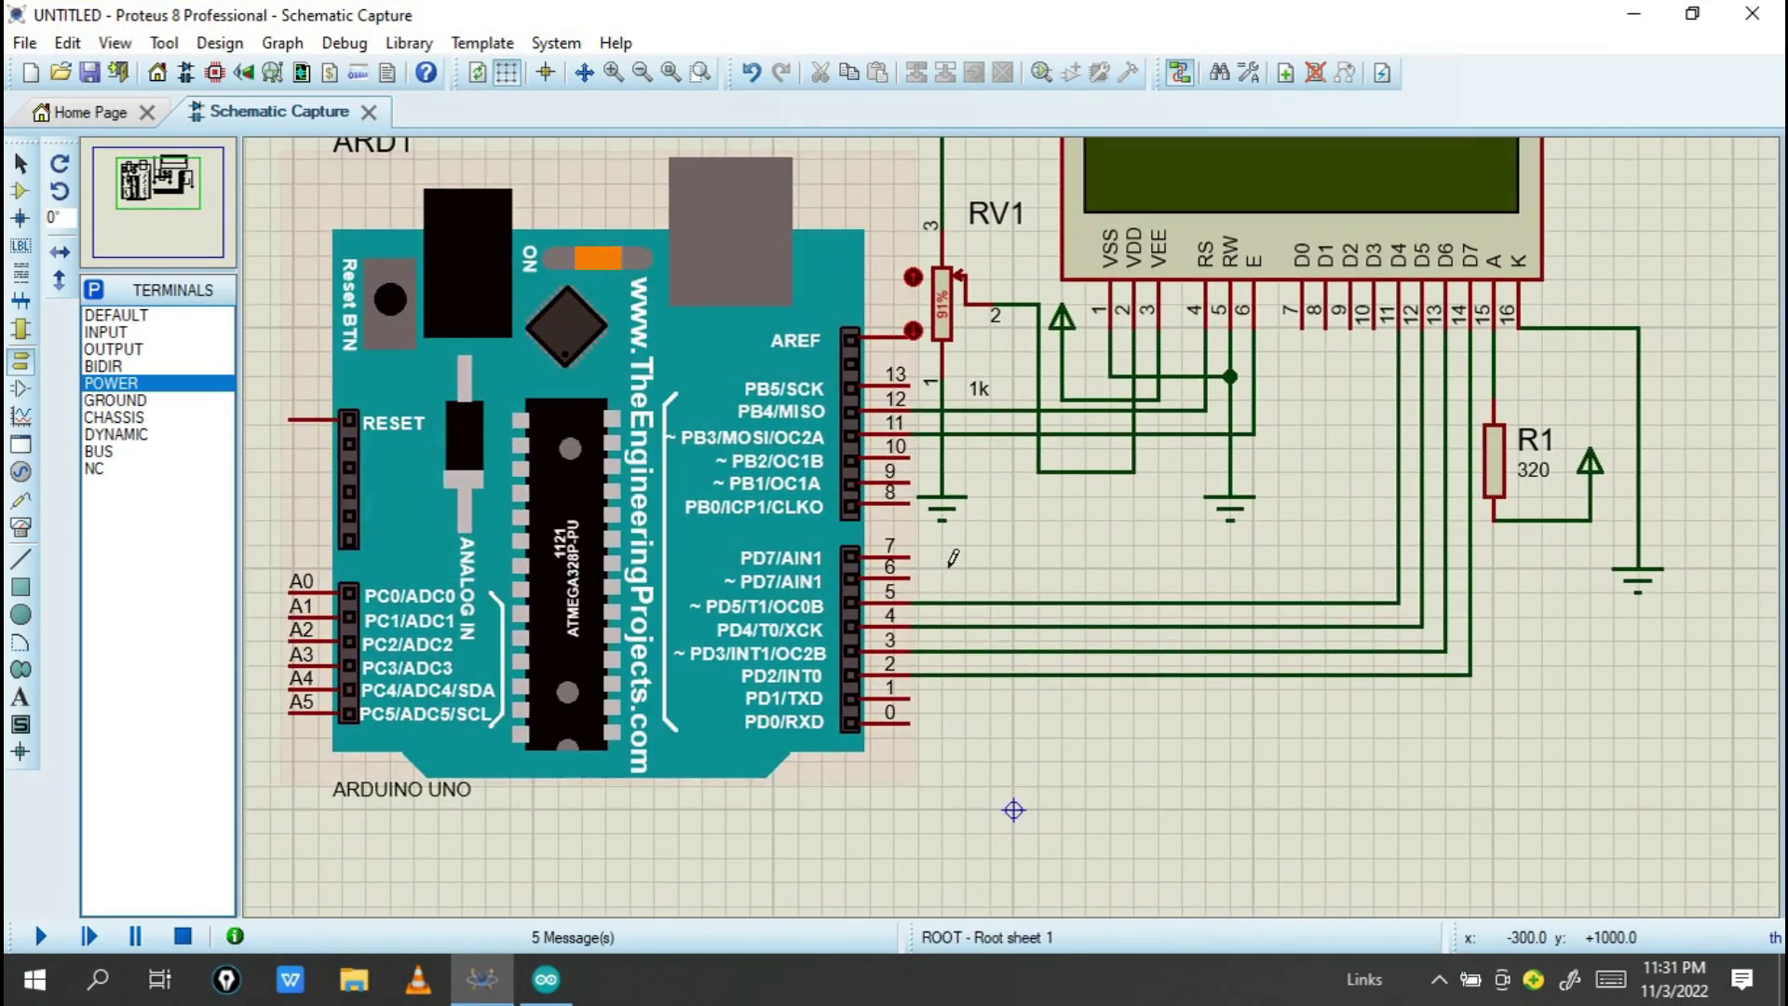
pyautogui.doubleClick(547, 531)
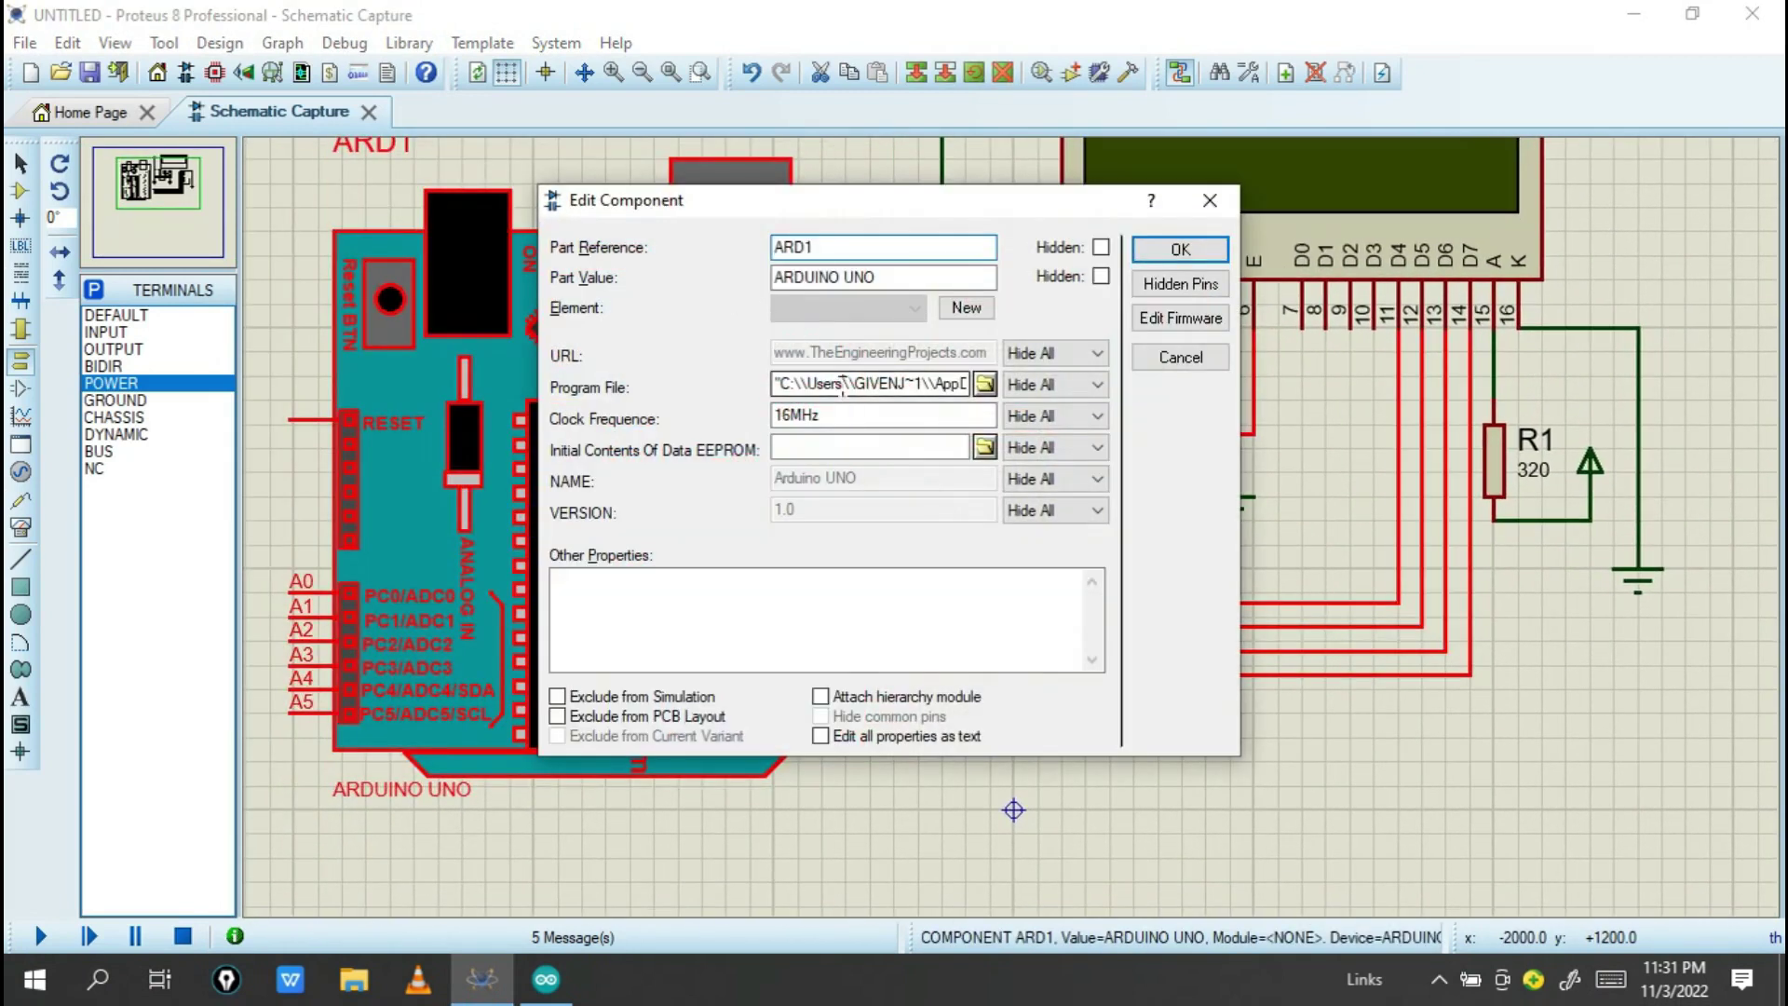
pyautogui.rightClick(957, 383)
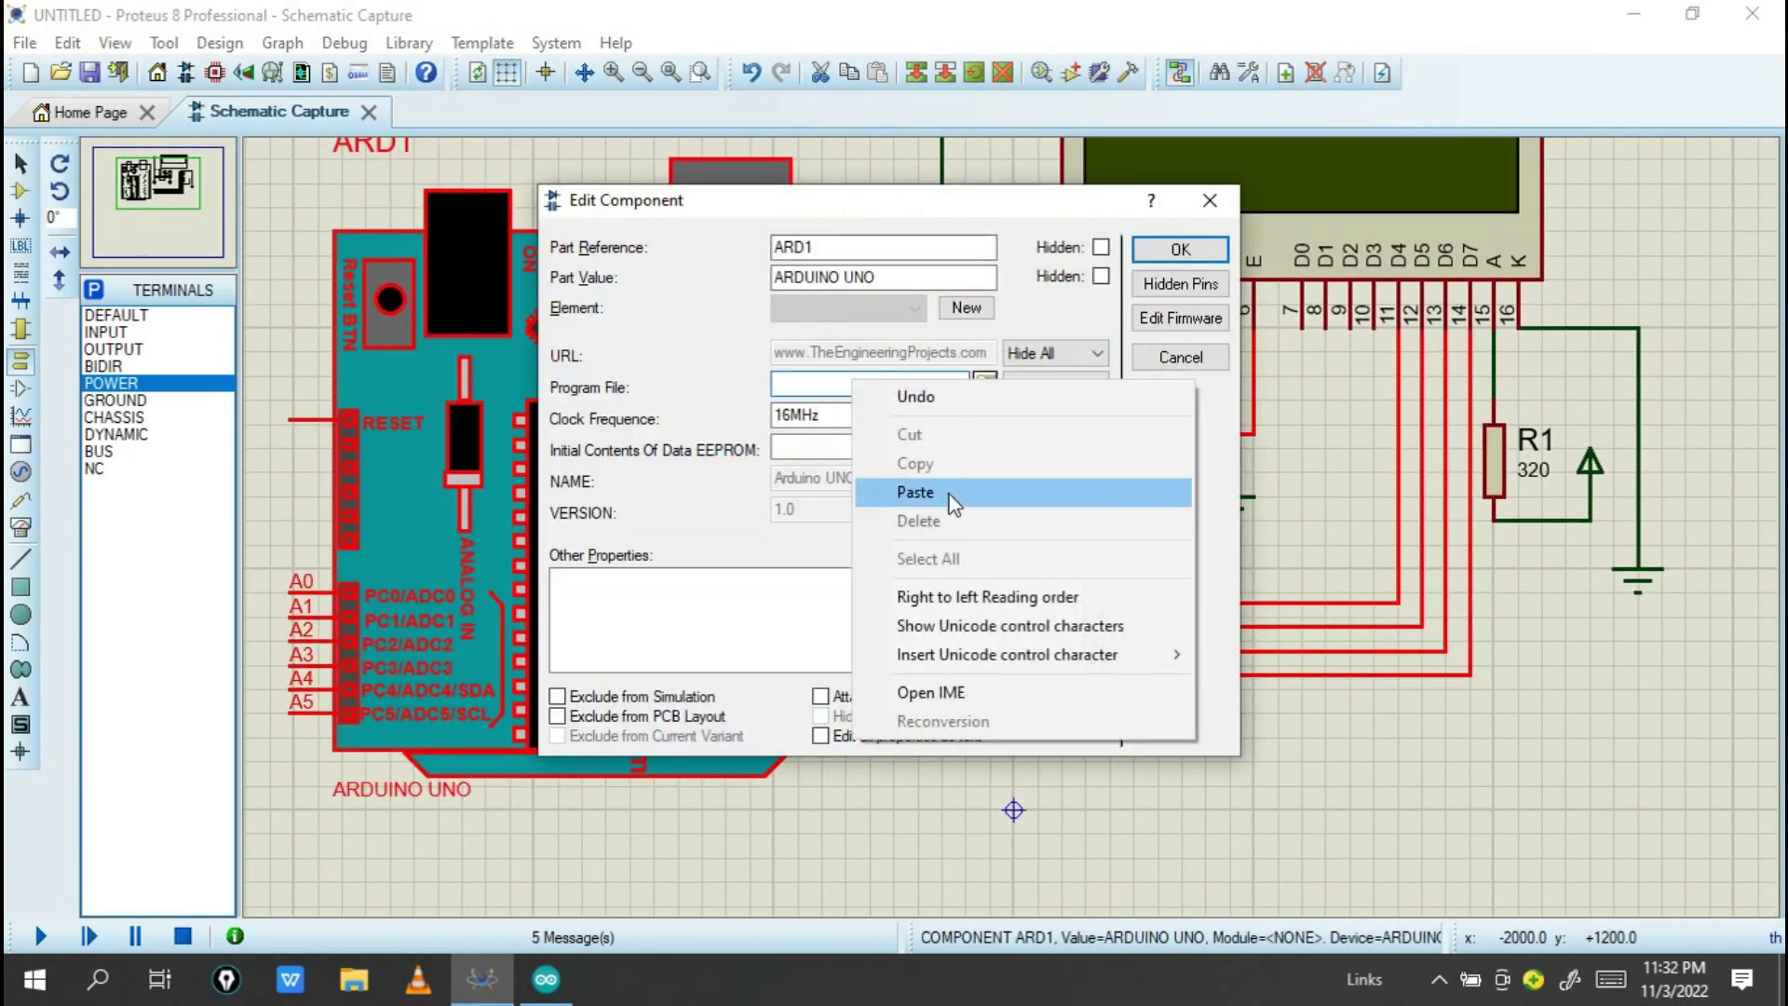
pyautogui.click(948, 494)
pyautogui.click(1180, 249)
pyautogui.click(1723, 232)
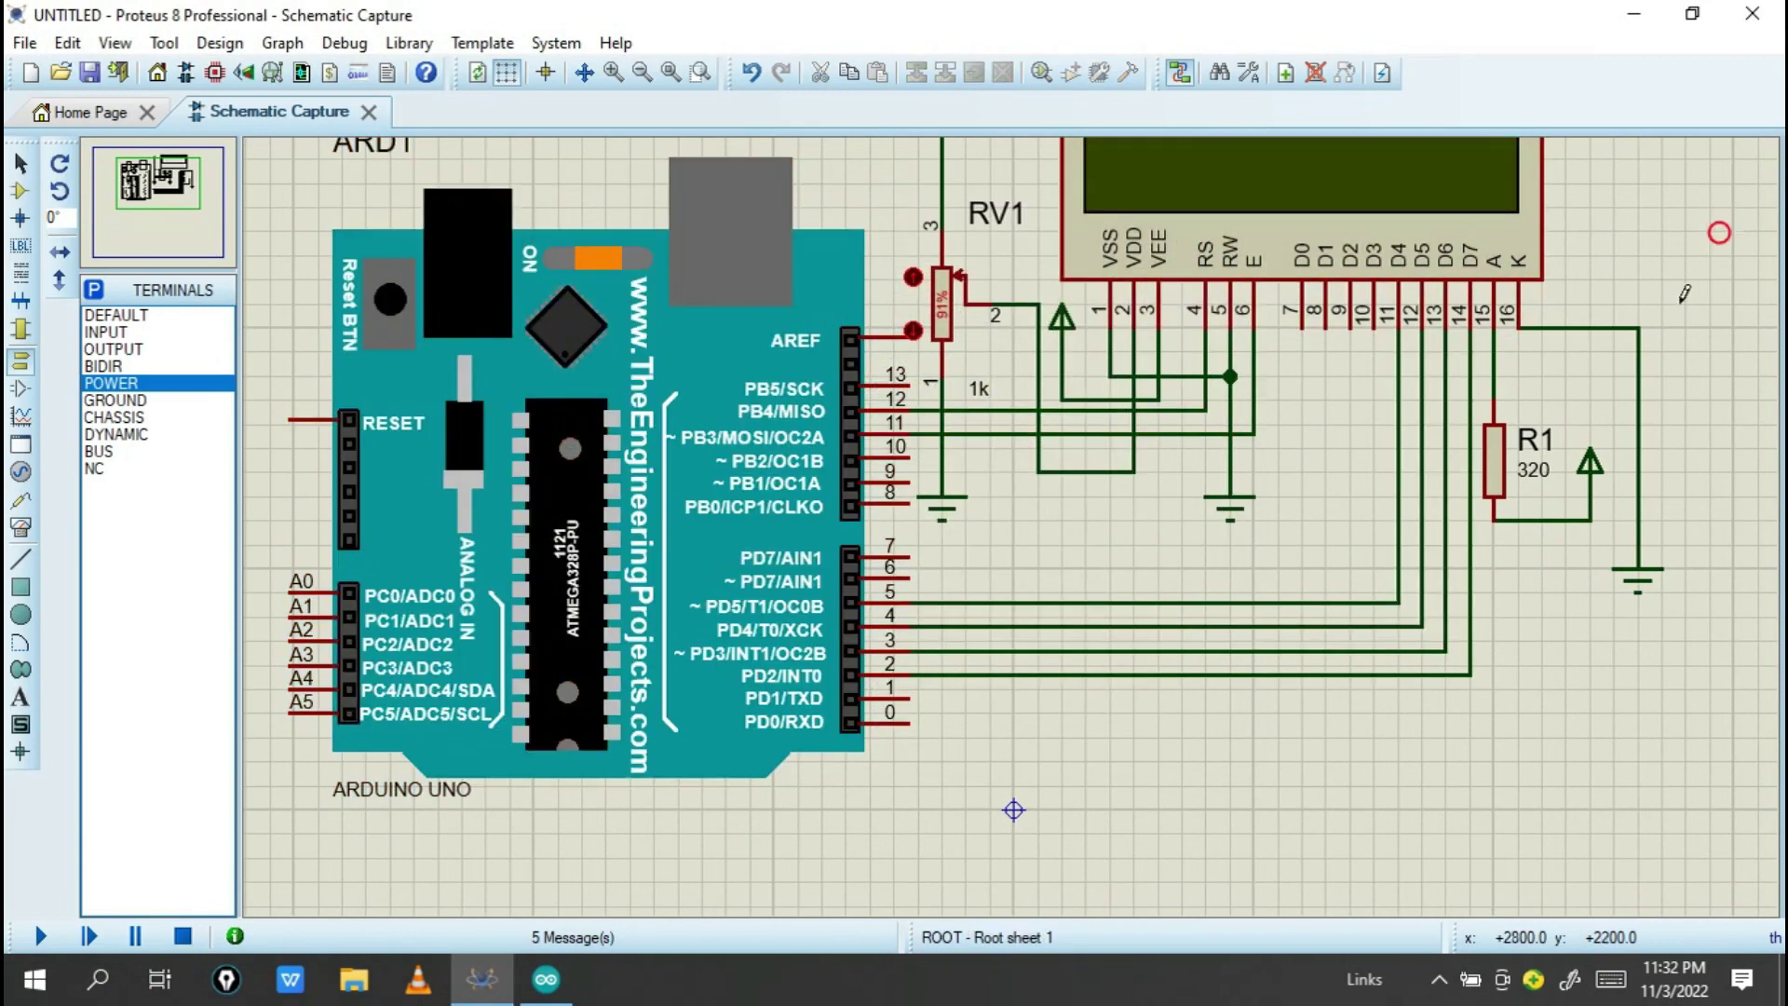
# Delete the block of wires between the Arduino and the LCD together with resistor R1 and the enclosed power and ground terminals.
pyautogui.scroll(-2, 932, 503)
pyautogui.scroll(2, 1015, 518)
pyautogui.moveTo(1012, 513); pyautogui.dragTo(929, 452)
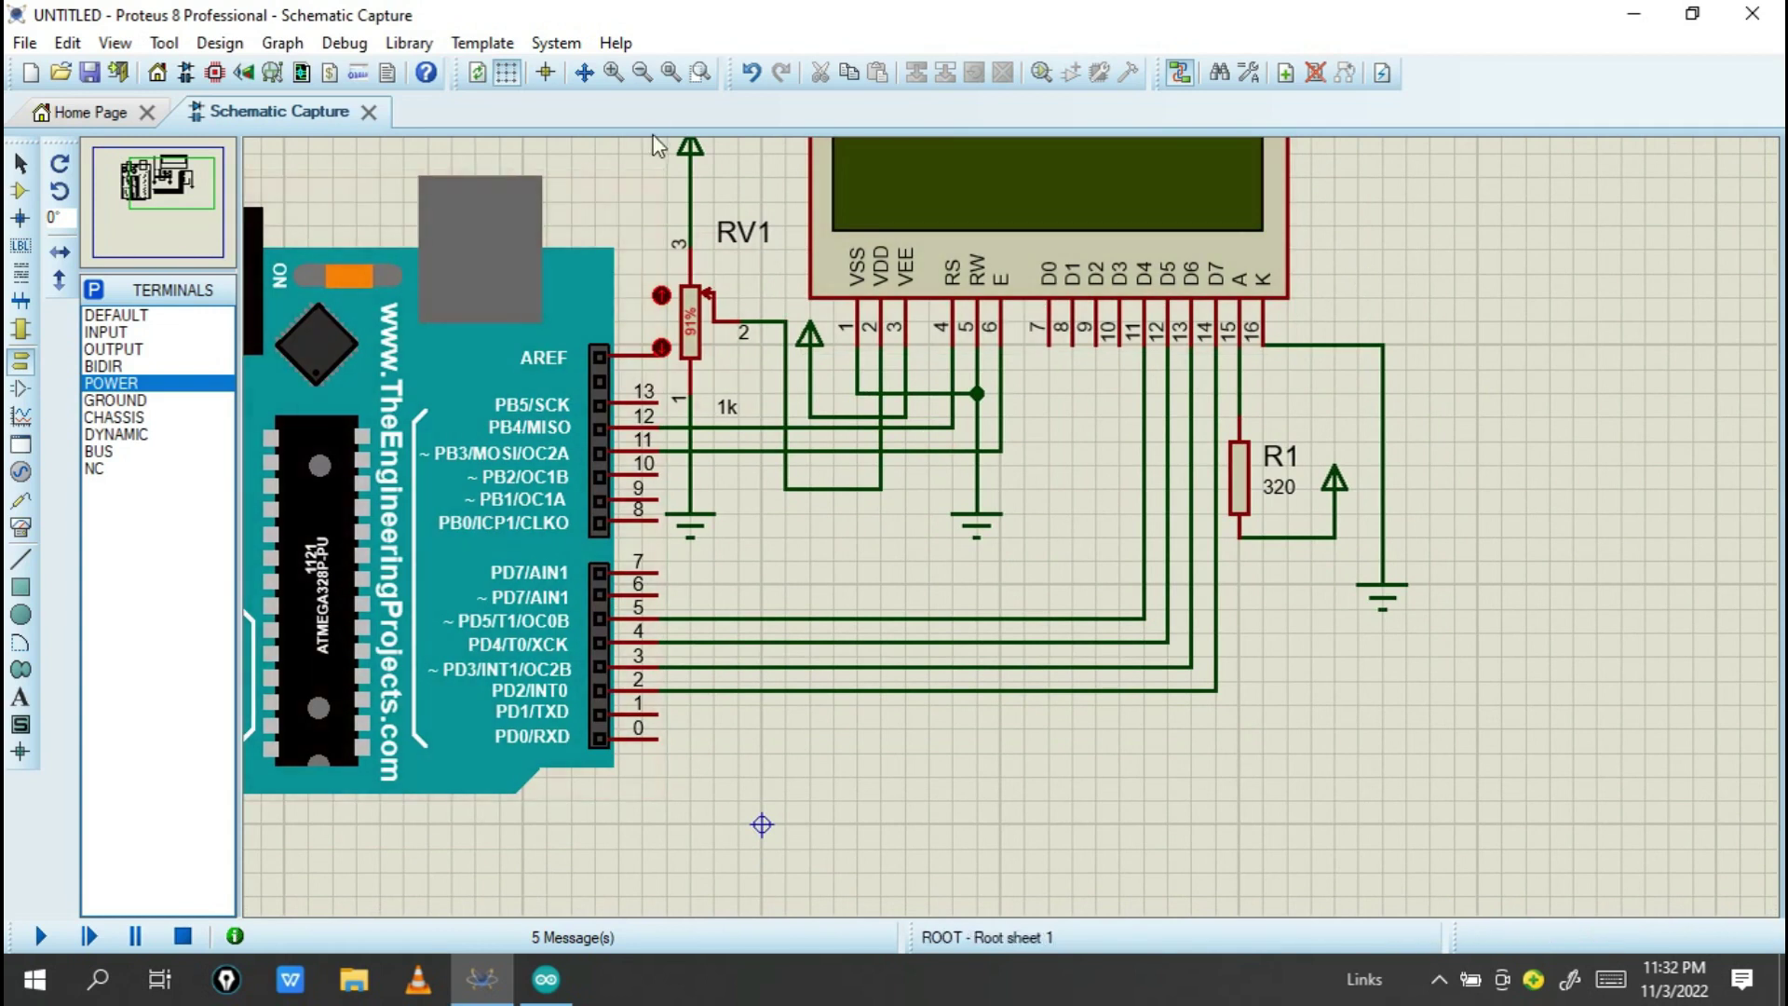
pyautogui.moveTo(1657, 756); pyautogui.dragTo(1657, 756)
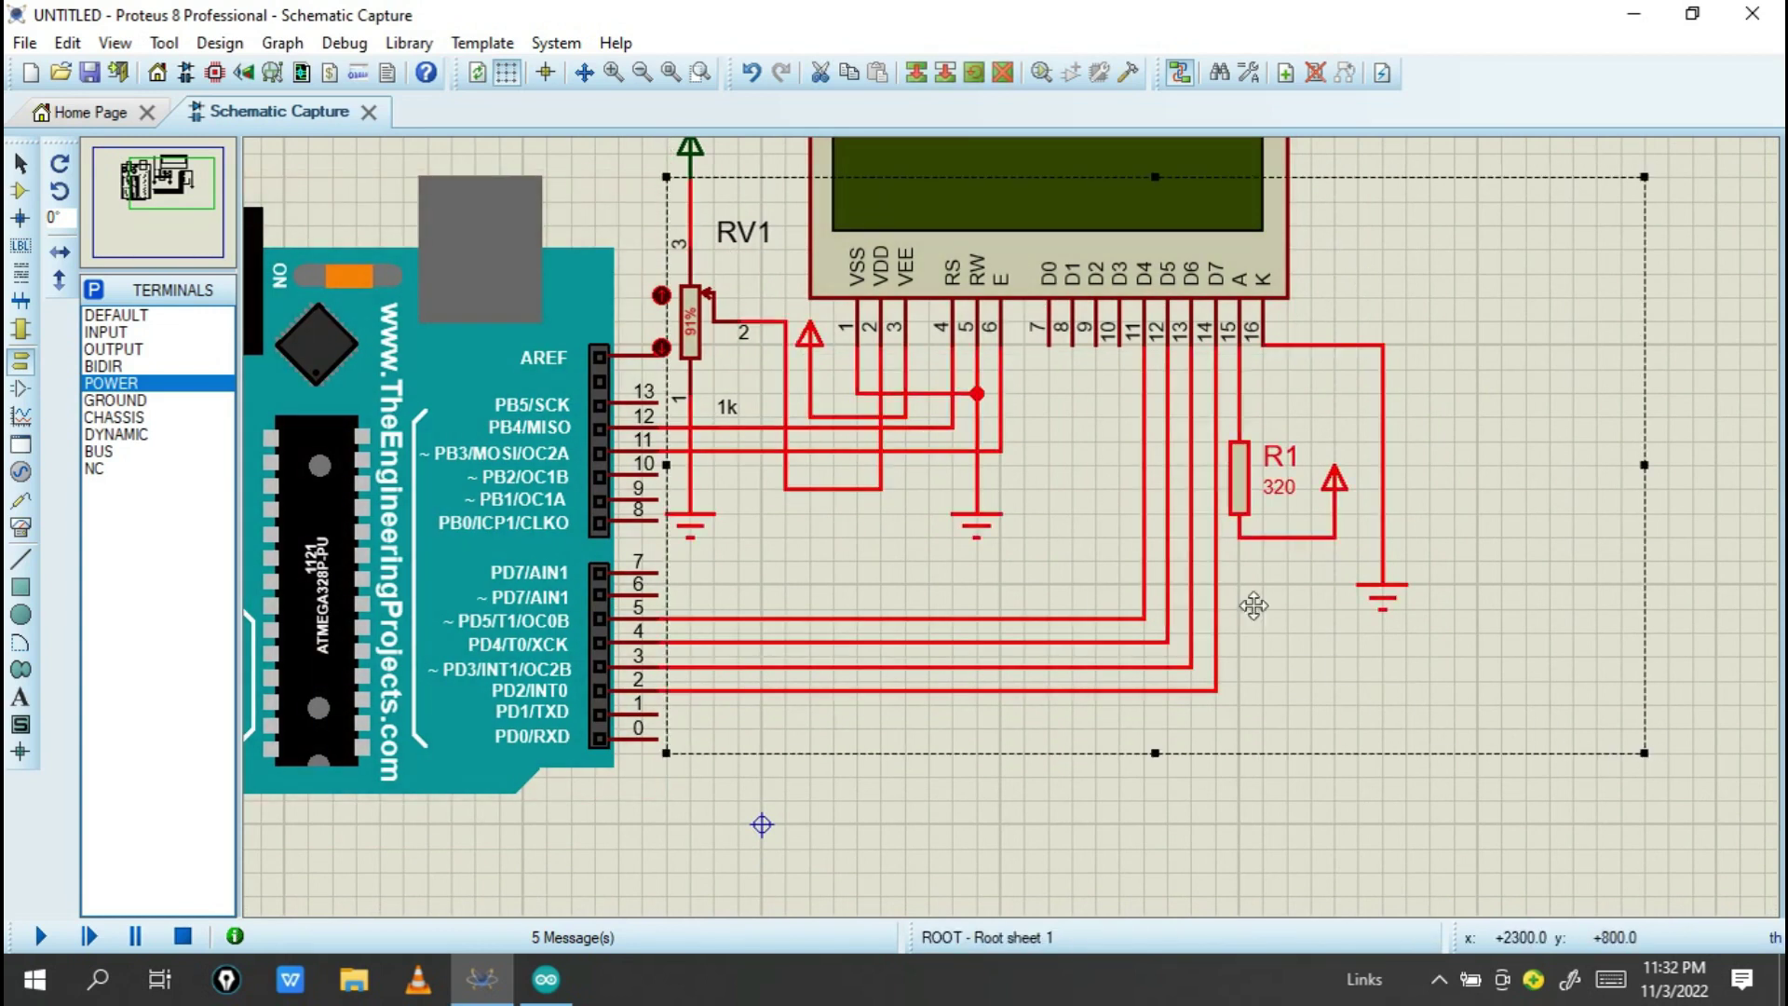
pyautogui.rightClick(1230, 576)
pyautogui.click(1339, 317)
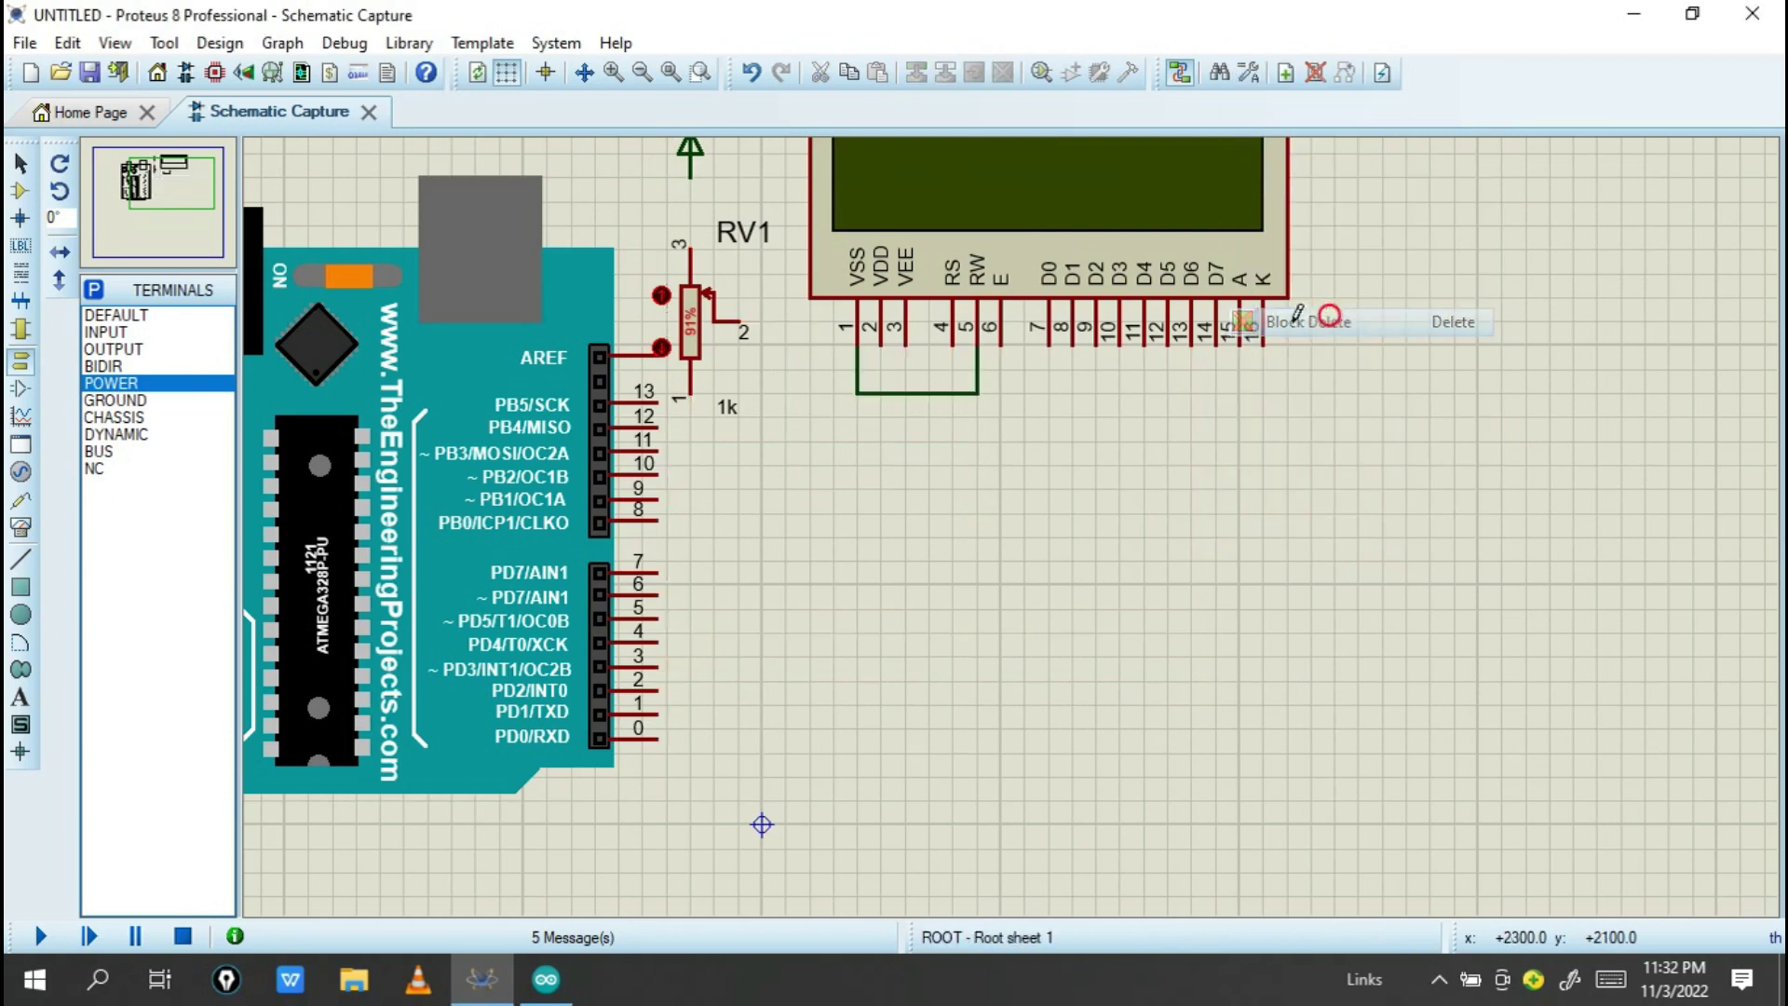
# Delete potentiometer RV1, the power terminal above it, and the leftover wire between the LCD's VSS and RW pins.
pyautogui.rightClick(697, 307)
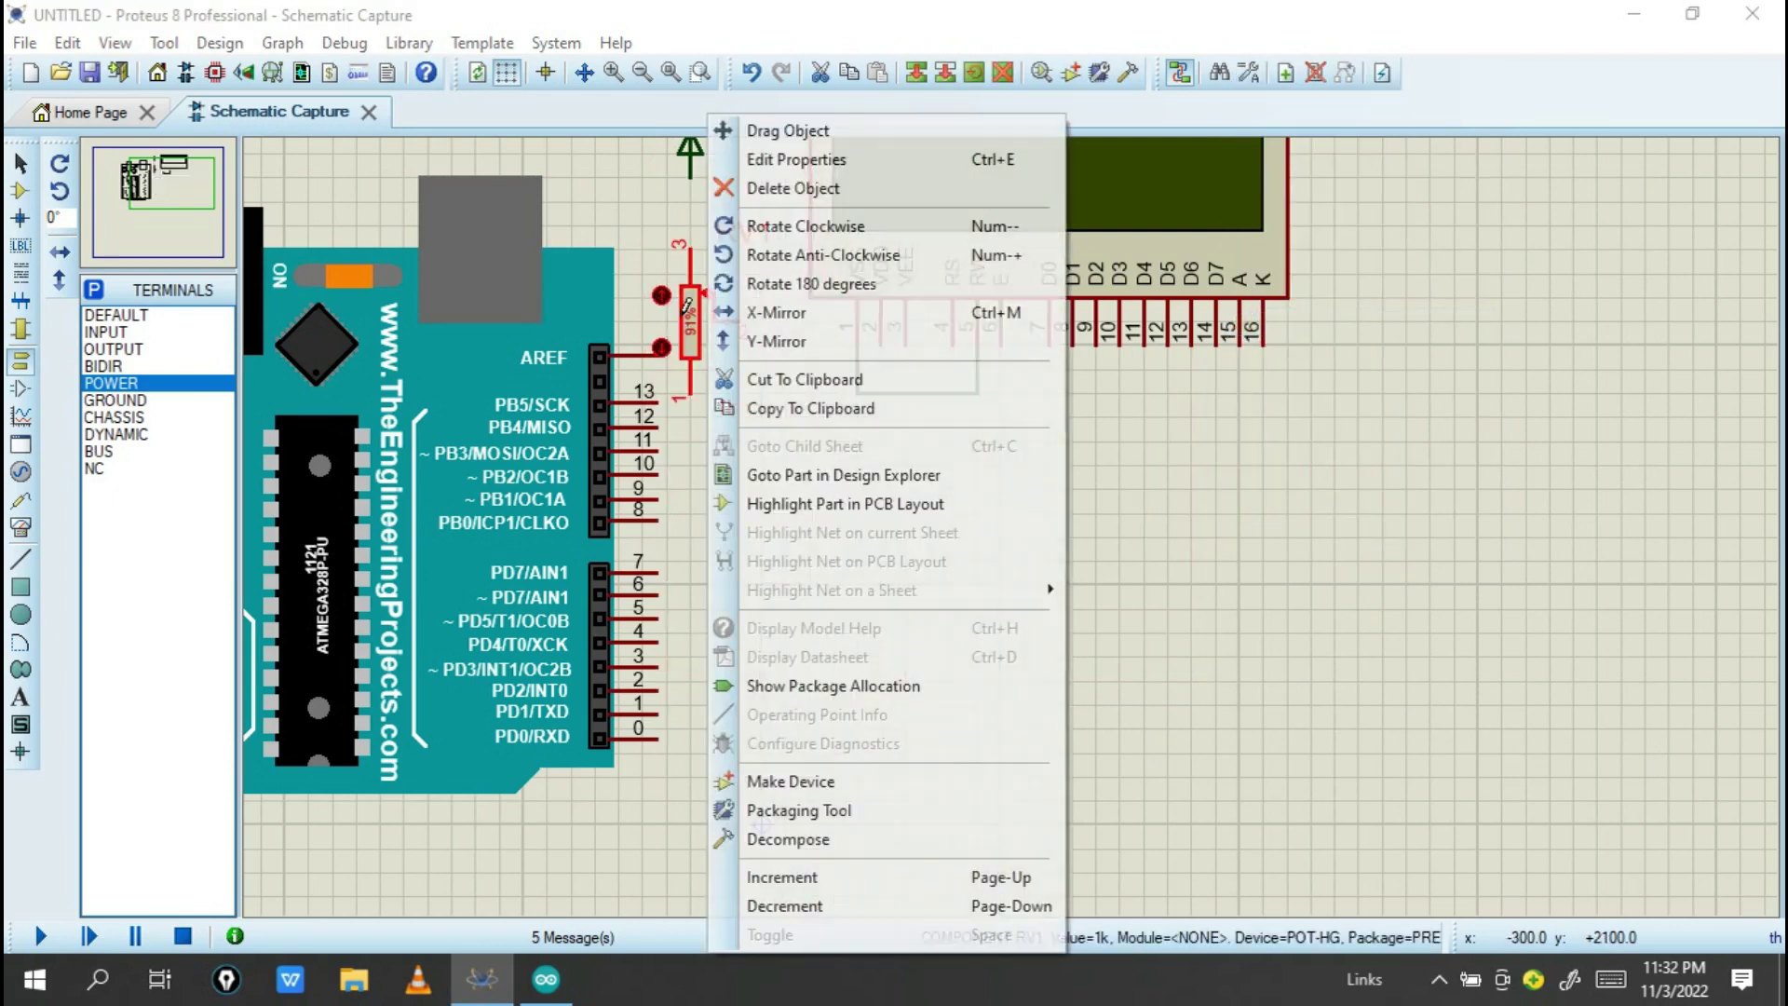
pyautogui.click(793, 188)
pyautogui.rightClick(691, 151)
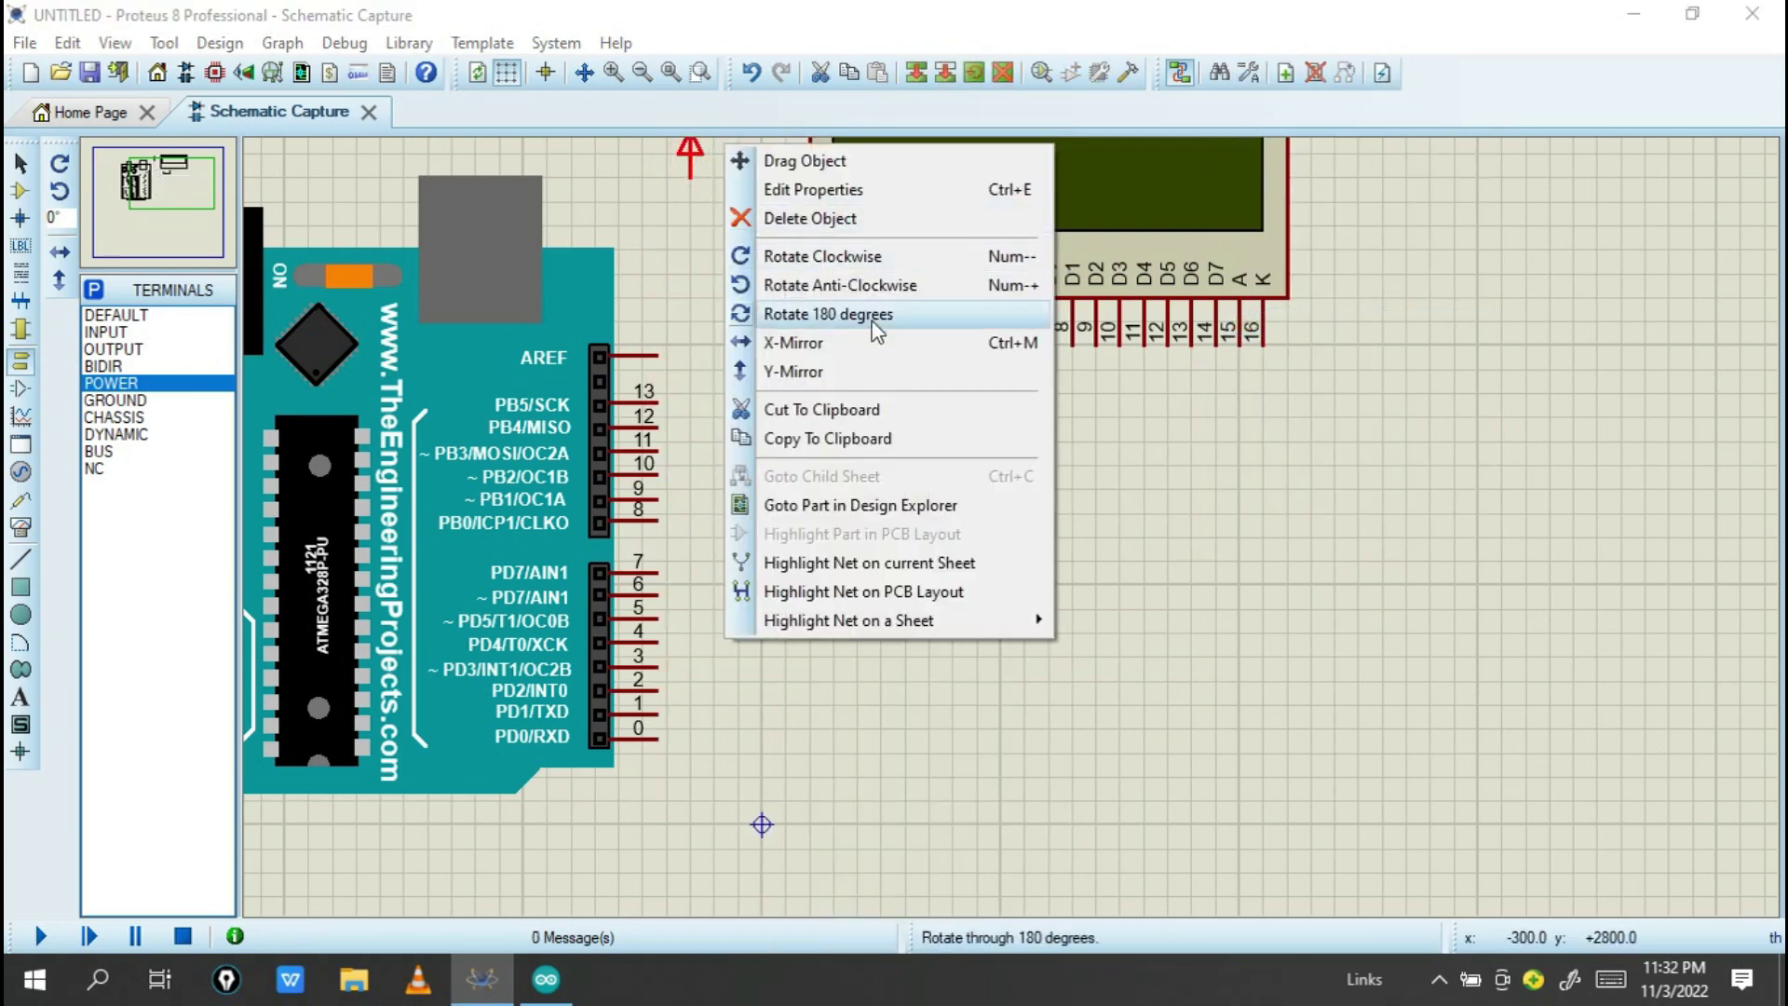
pyautogui.click(814, 218)
pyautogui.rightClick(943, 391)
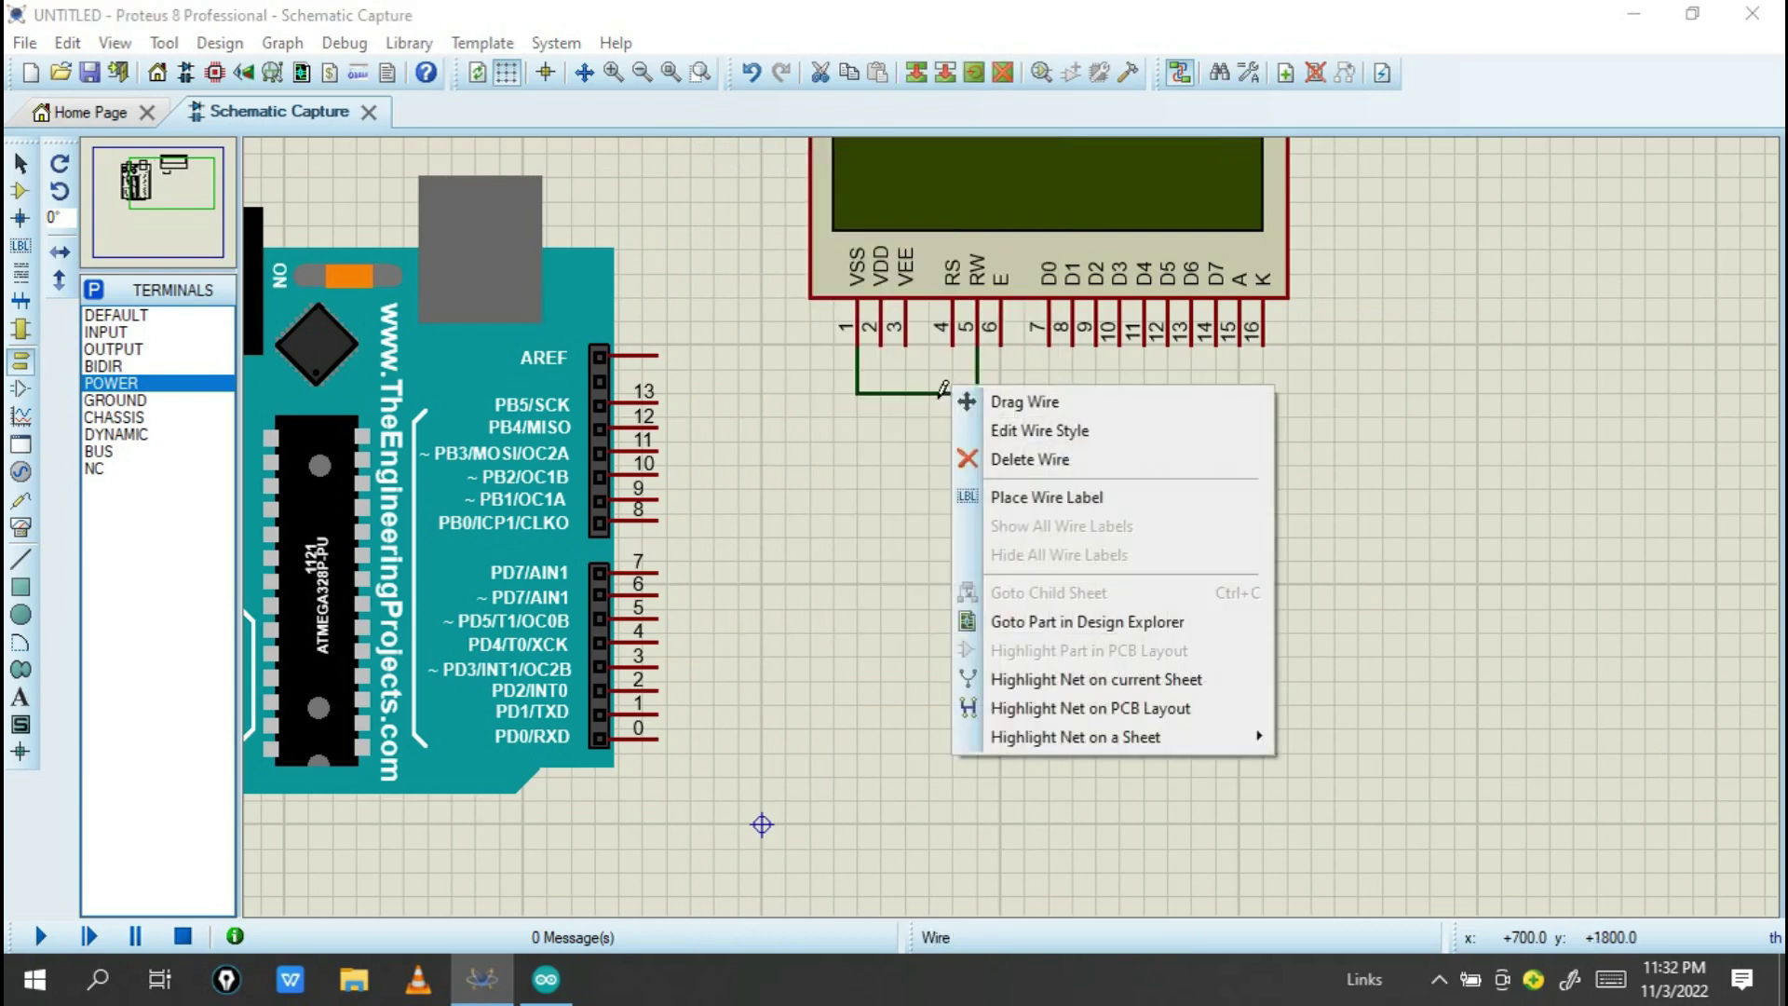
pyautogui.click(1069, 468)
# Move the LM016L display farther away from the Arduino and slightly lower on the sheet.
pyautogui.scroll(-2, 1050, 499)
pyautogui.scroll(2, 1186, 562)
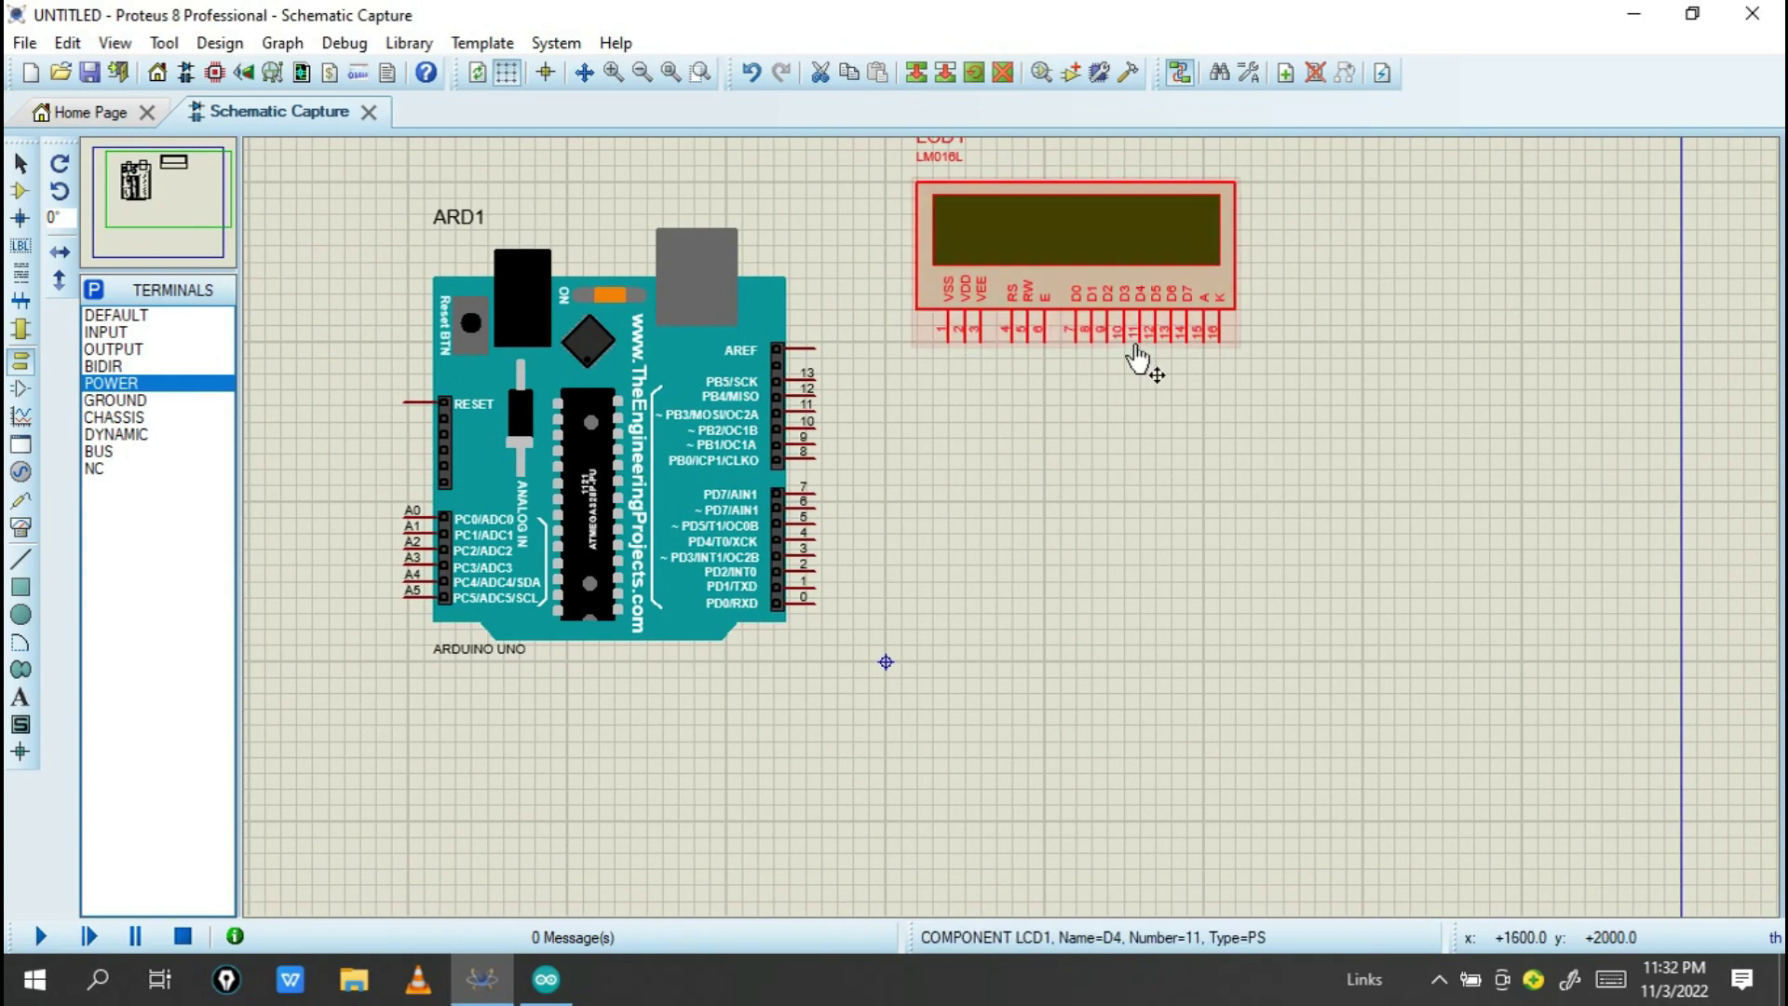
pyautogui.moveTo(1073, 298); pyautogui.dragTo(1171, 349)
pyautogui.click(1311, 438)
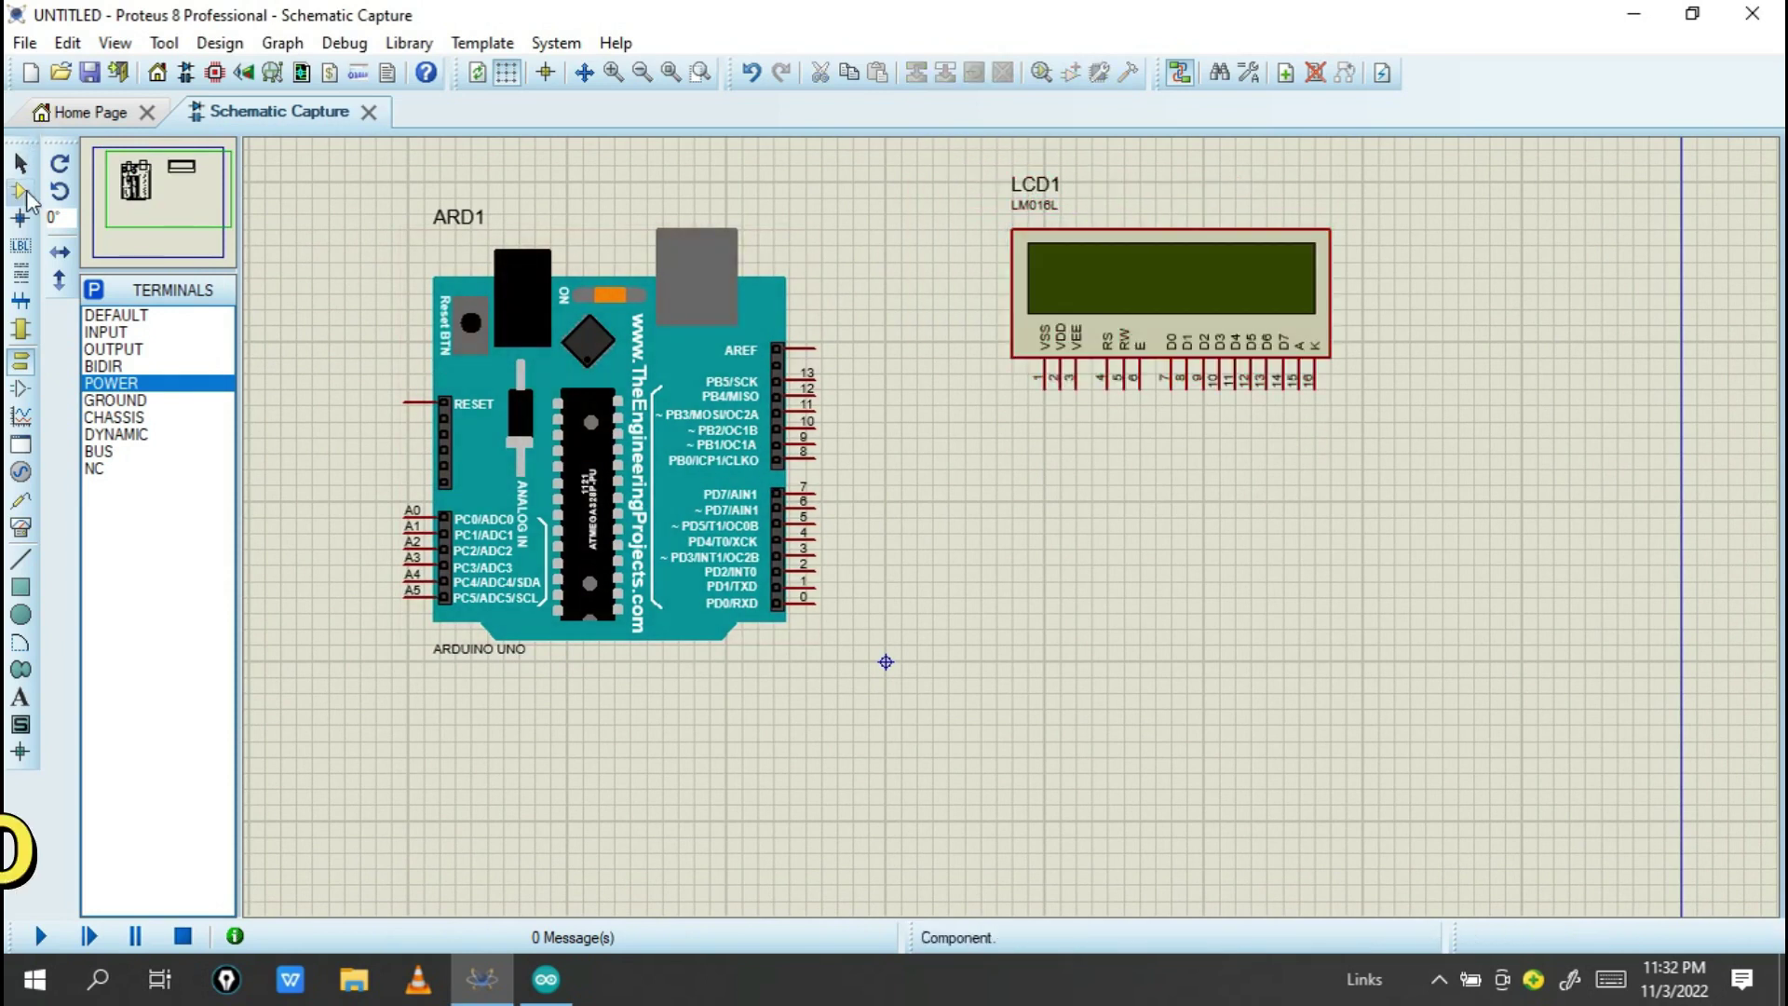
# Place a PCF8574 I/O expander in the free area between the Arduino and the LCD, below the display.
pyautogui.click(22, 193)
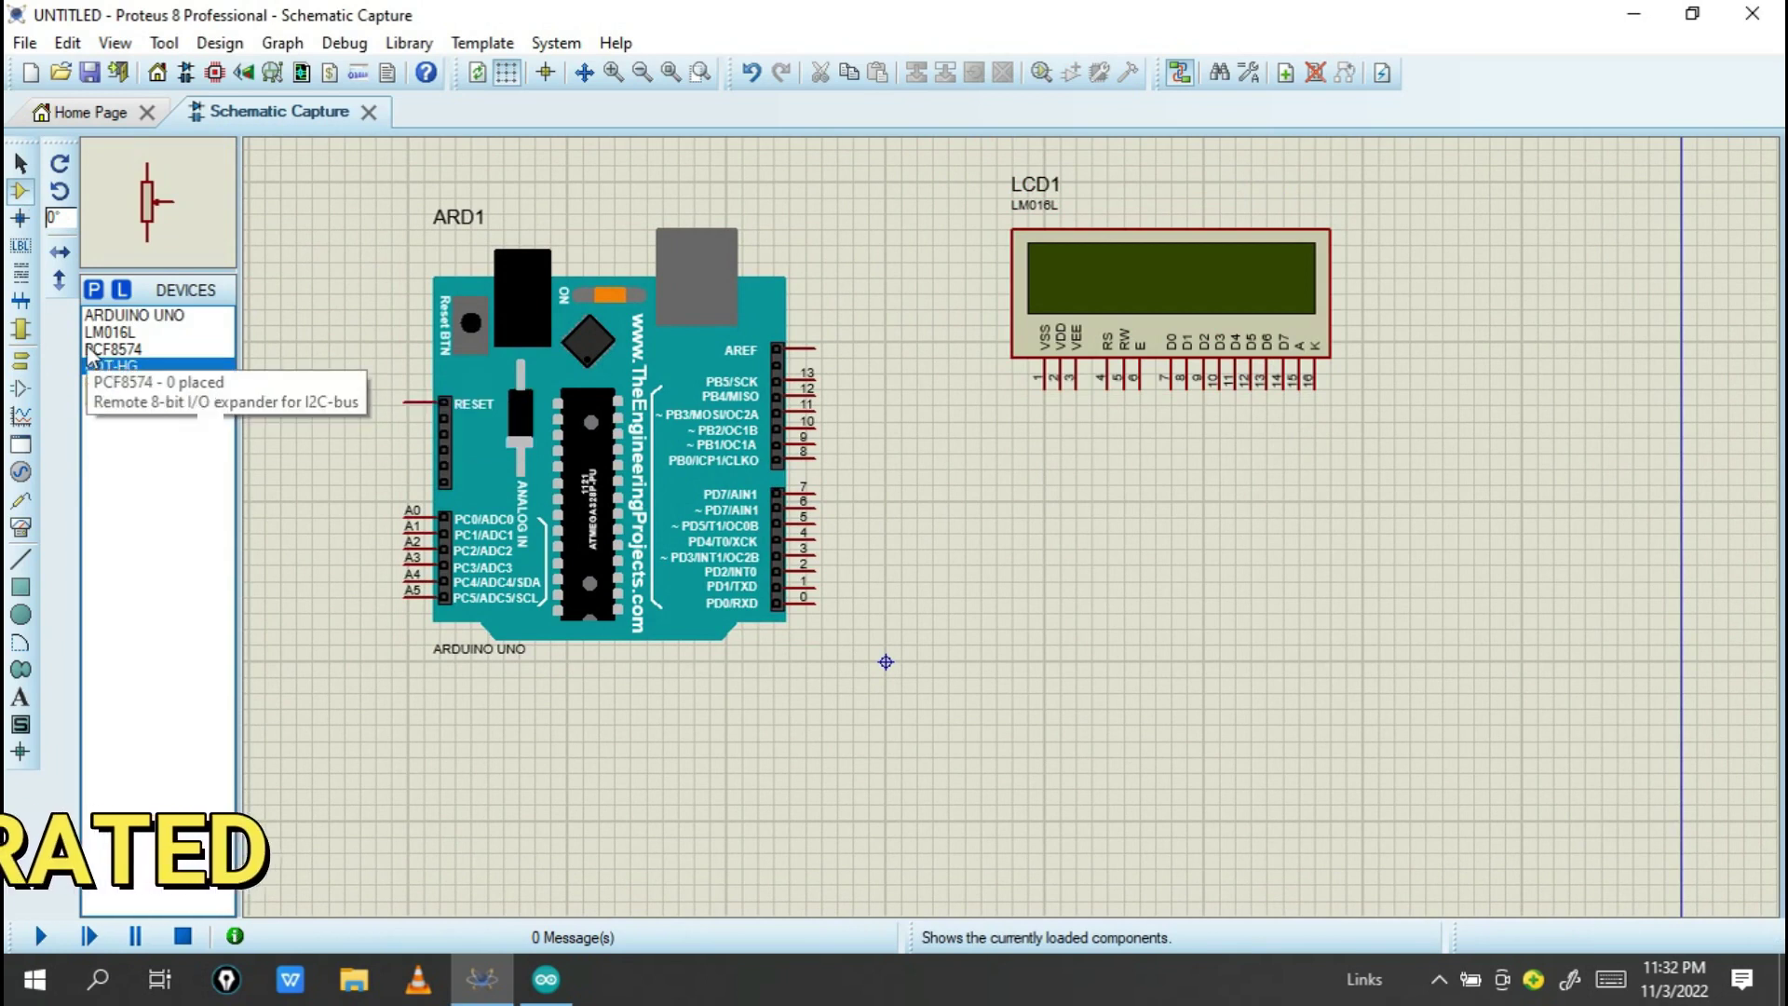
pyautogui.click(137, 350)
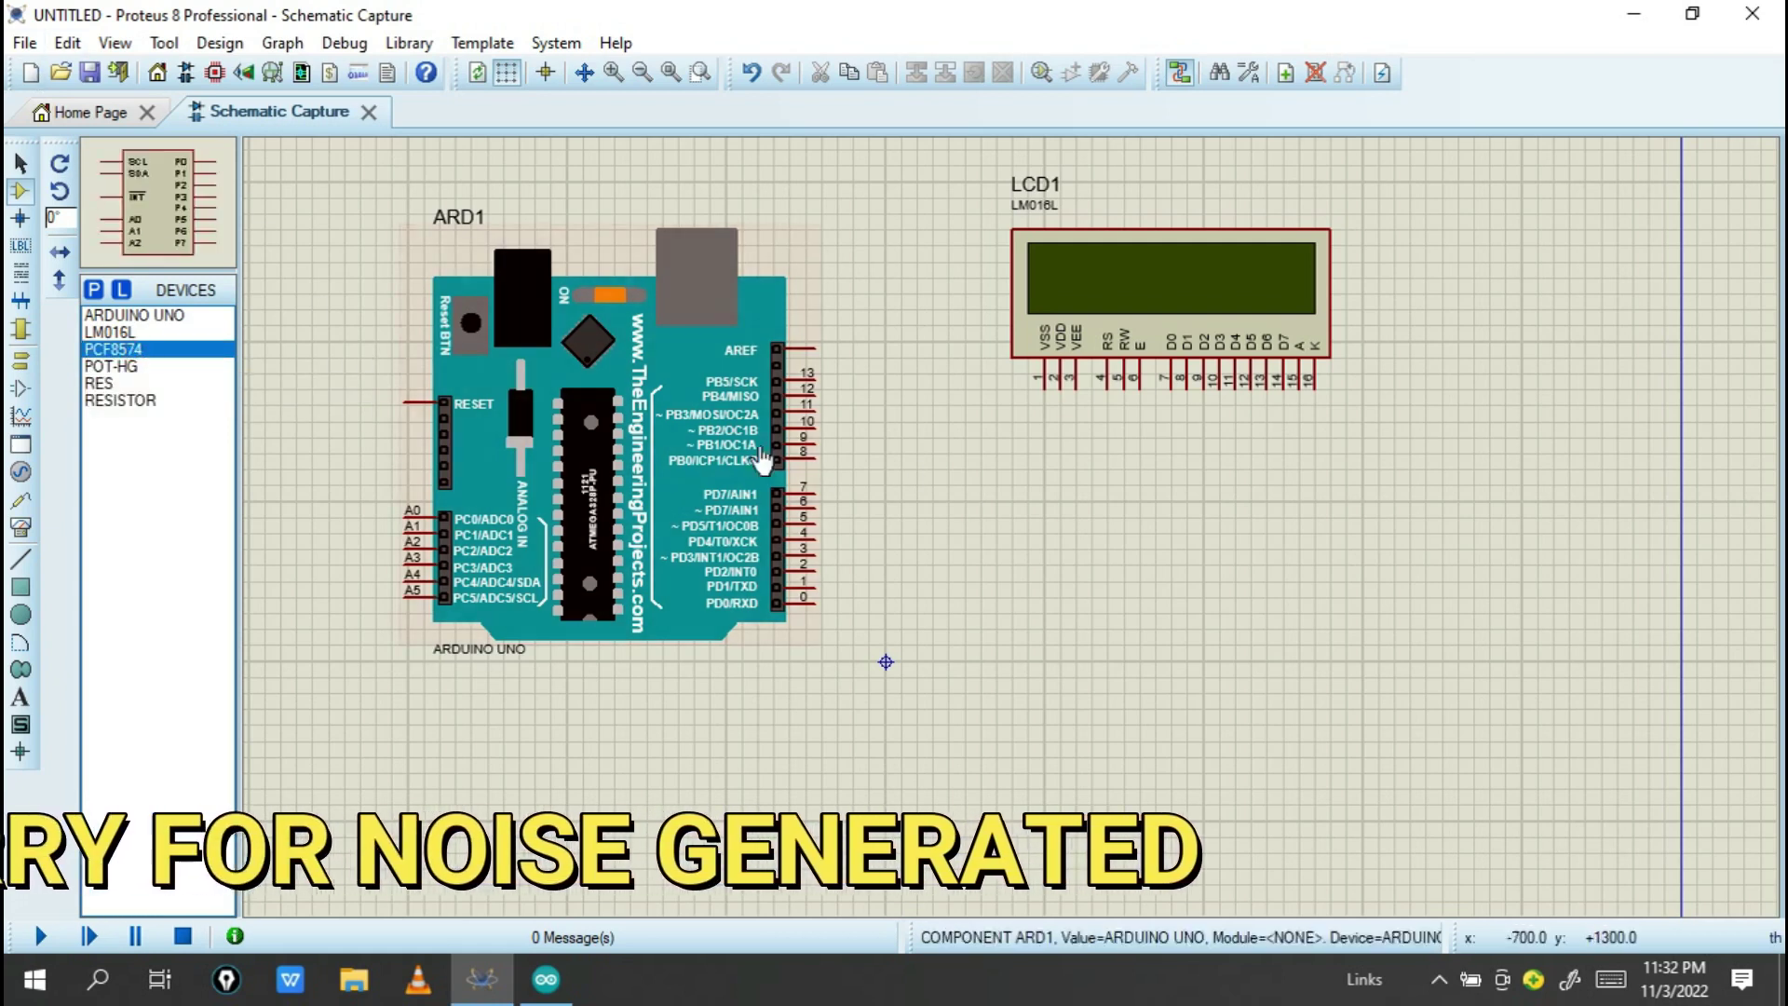
pyautogui.click(1170, 664)
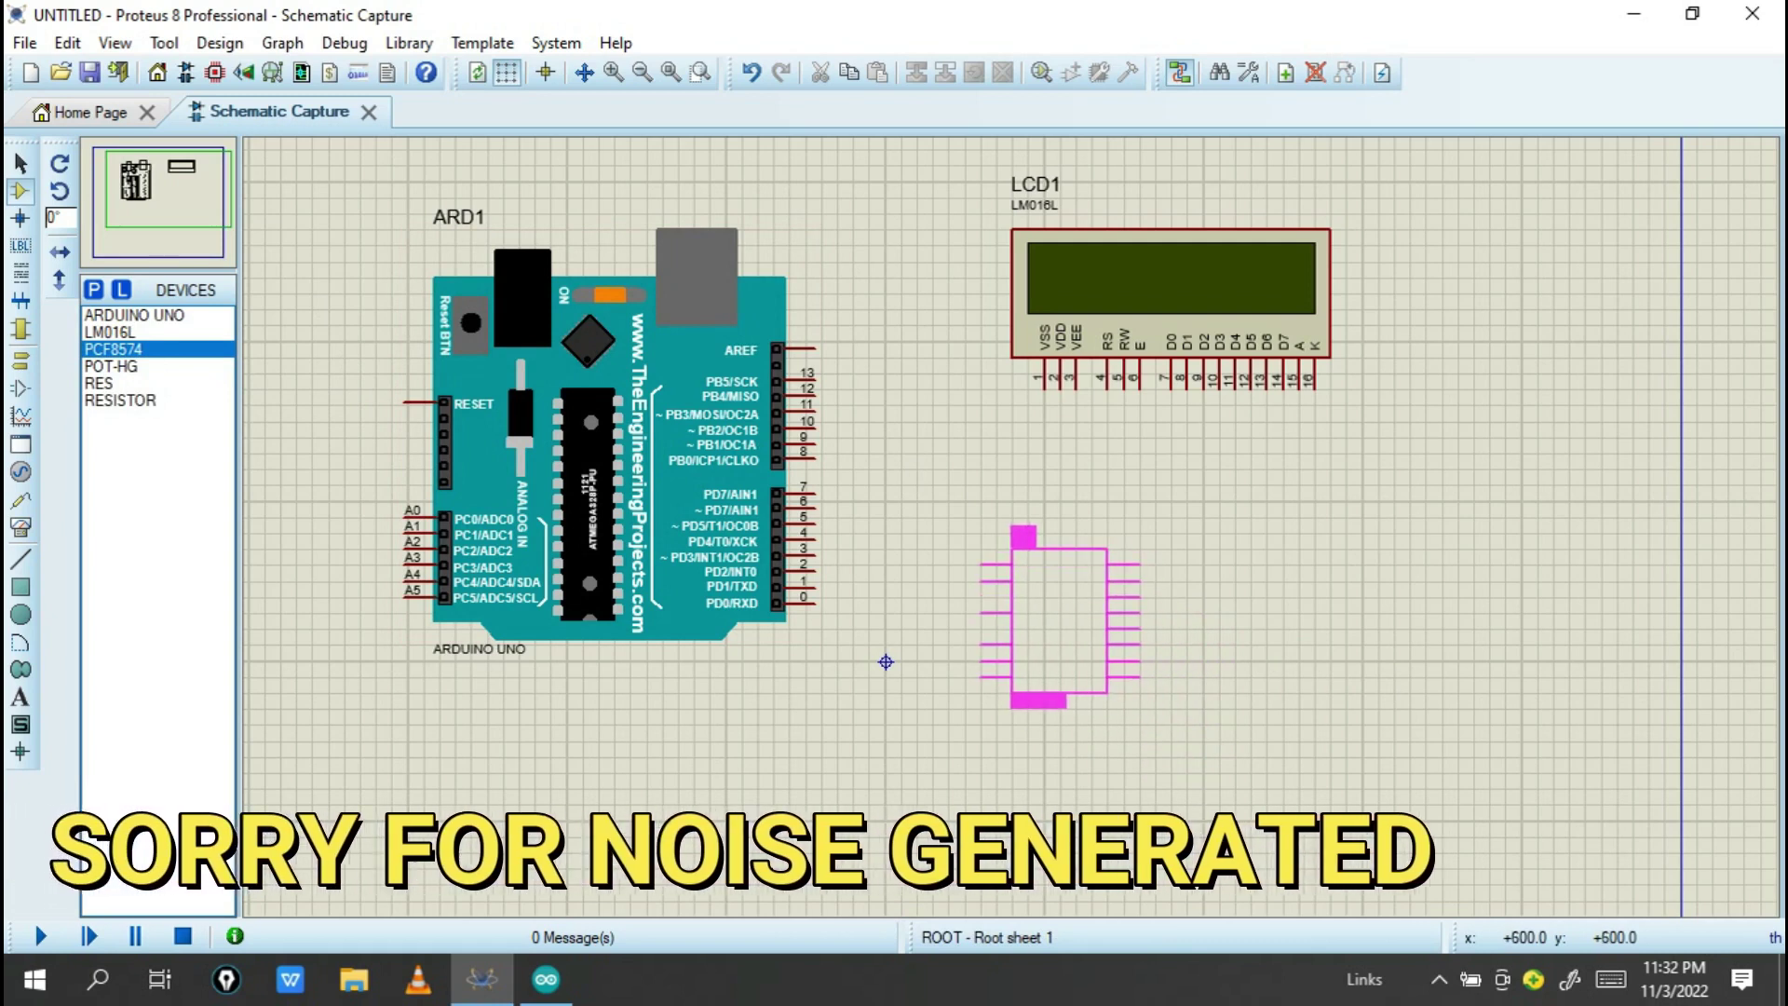
pyautogui.click(886, 663)
pyautogui.scroll(1, 1018, 511)
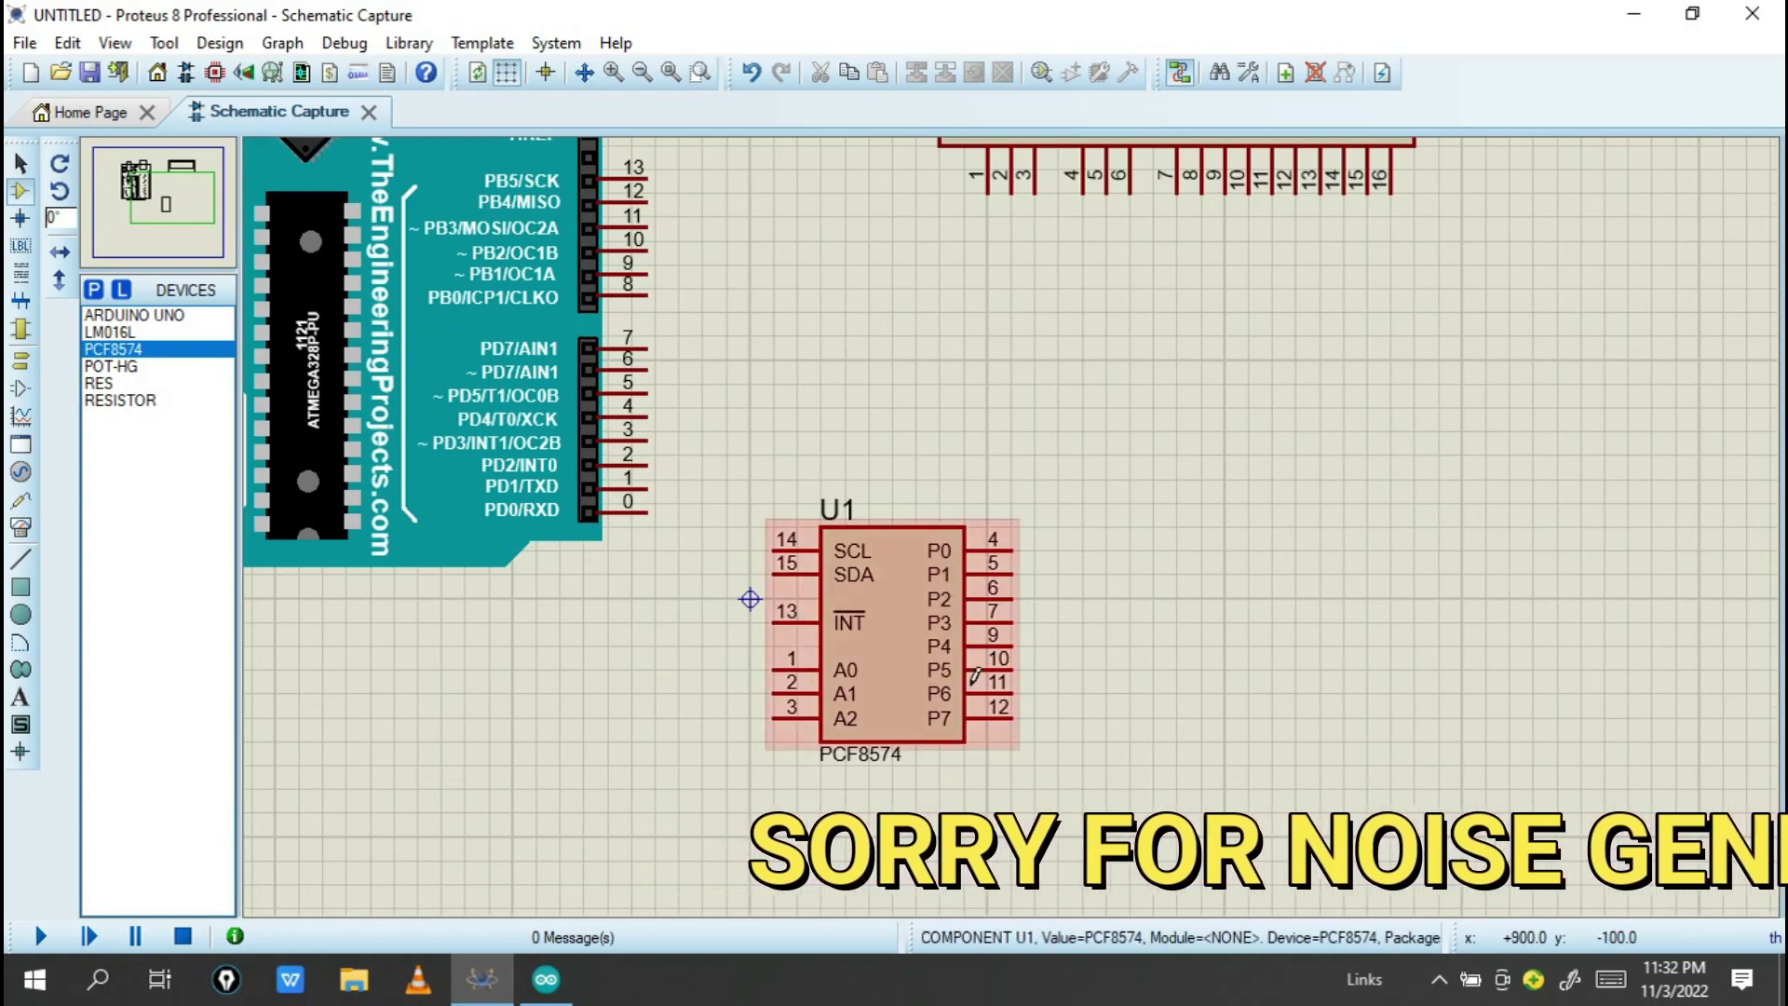
# Wire the PCF8574's SCL pin to Arduino A5 and its SDA pin to A4, lowering the chip slightly.
pyautogui.press('F5')
pyautogui.moveTo(896, 506); pyautogui.dragTo(973, 642)
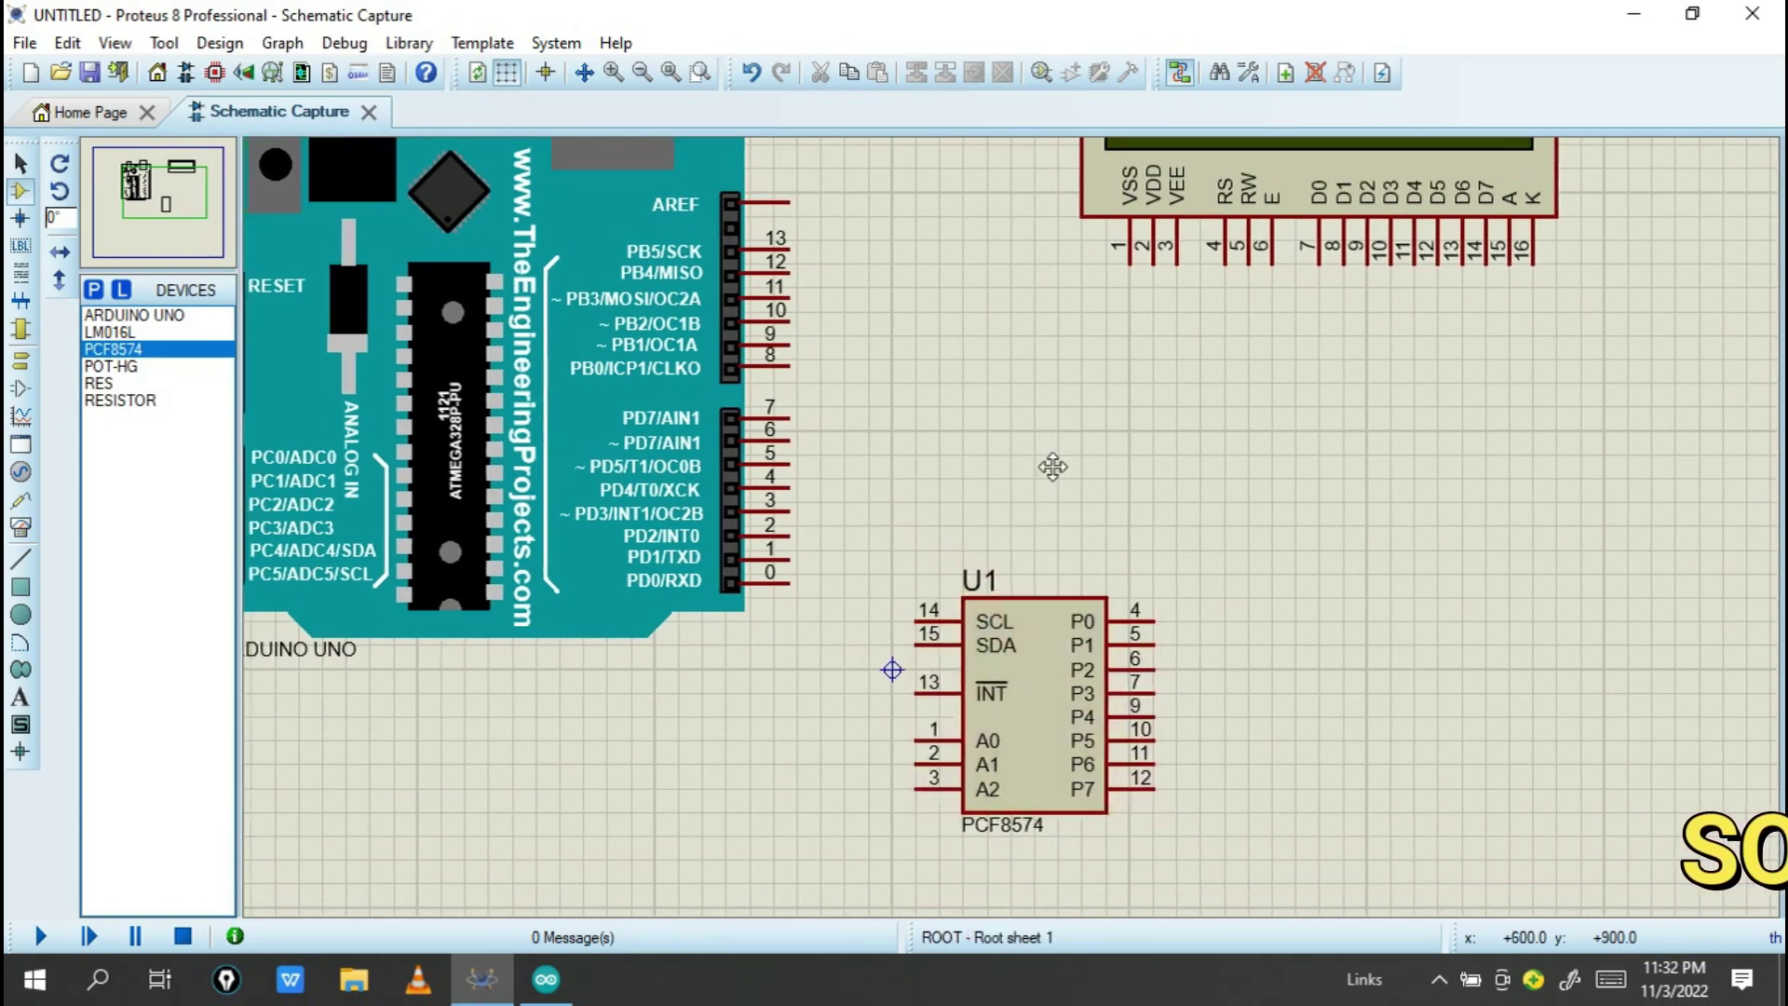
pyautogui.moveTo(1046, 466); pyautogui.dragTo(1251, 472)
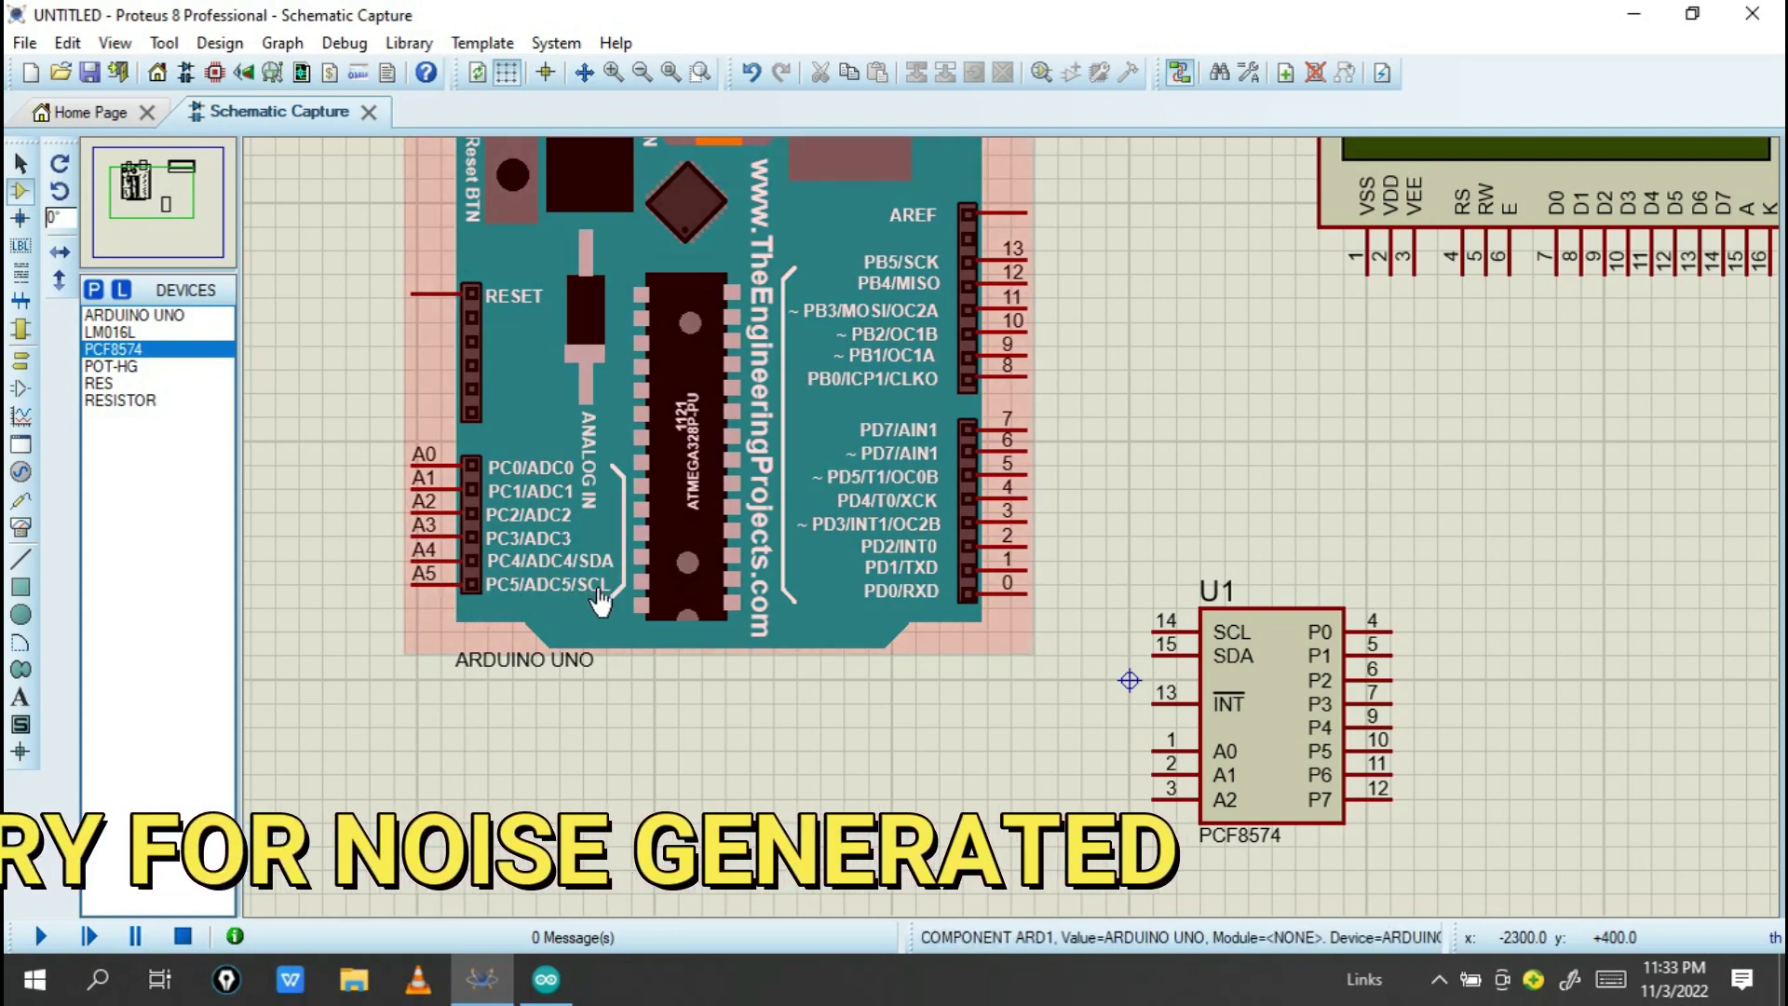
pyautogui.click(1158, 624)
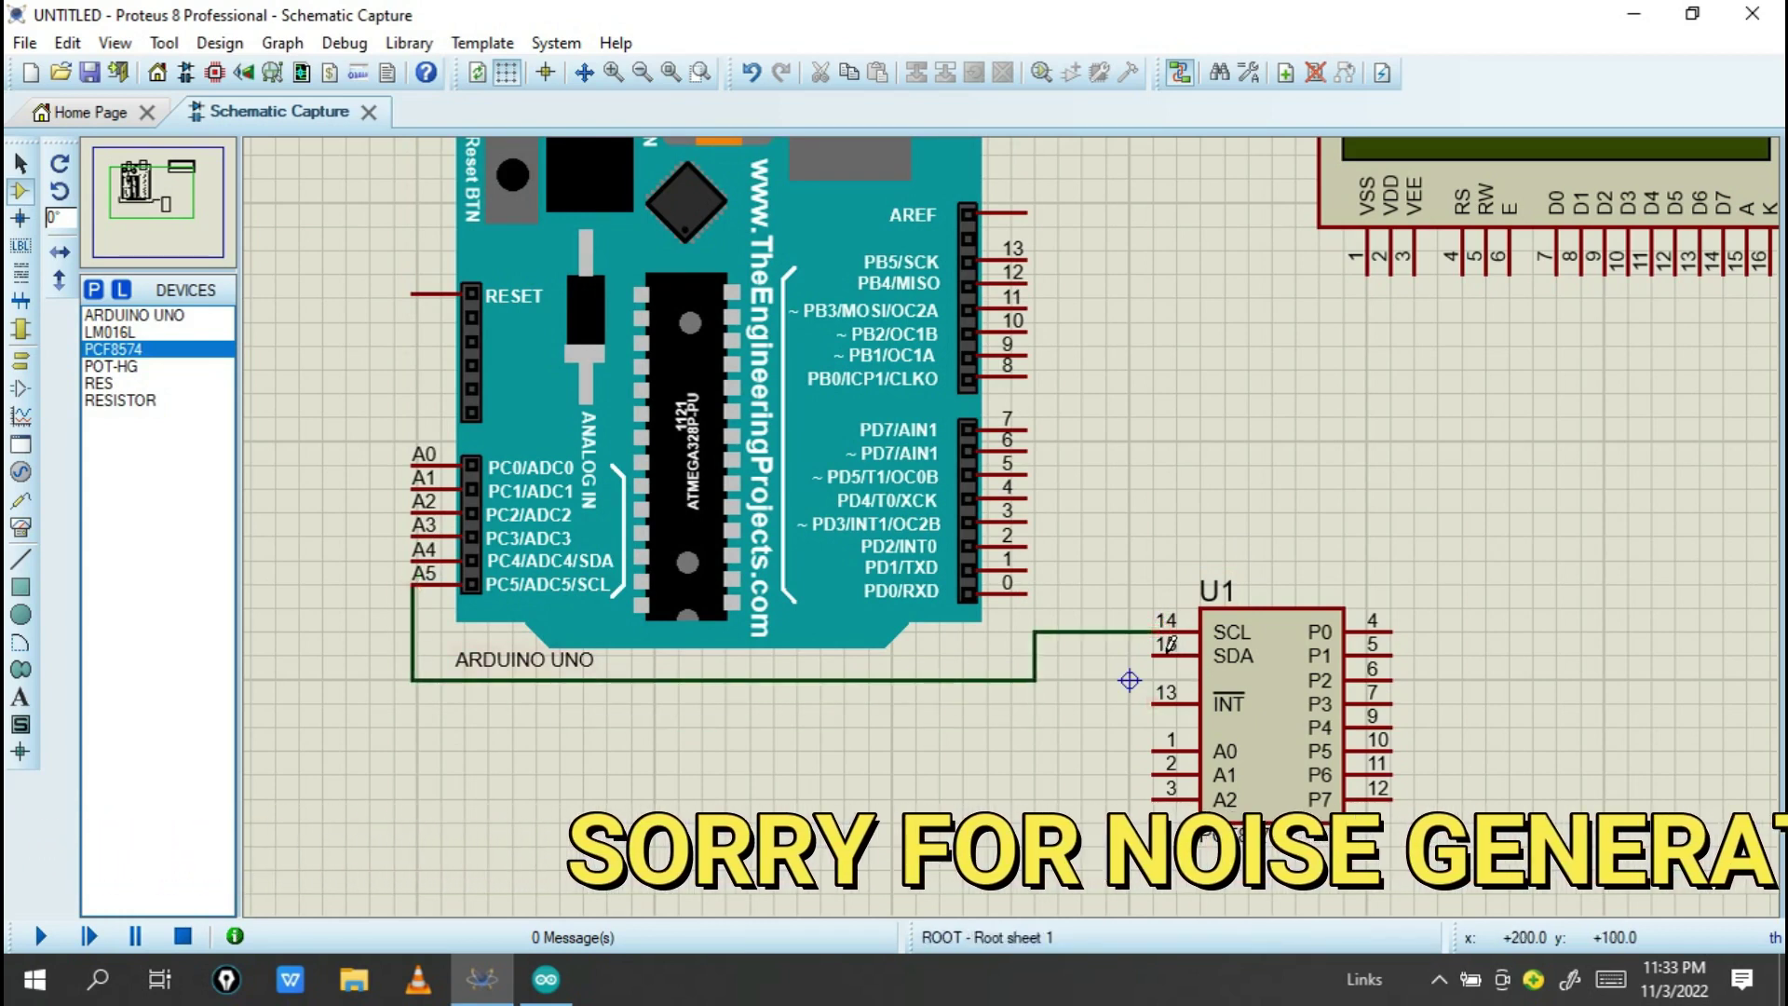
pyautogui.moveTo(1219, 648); pyautogui.dragTo(1219, 697)
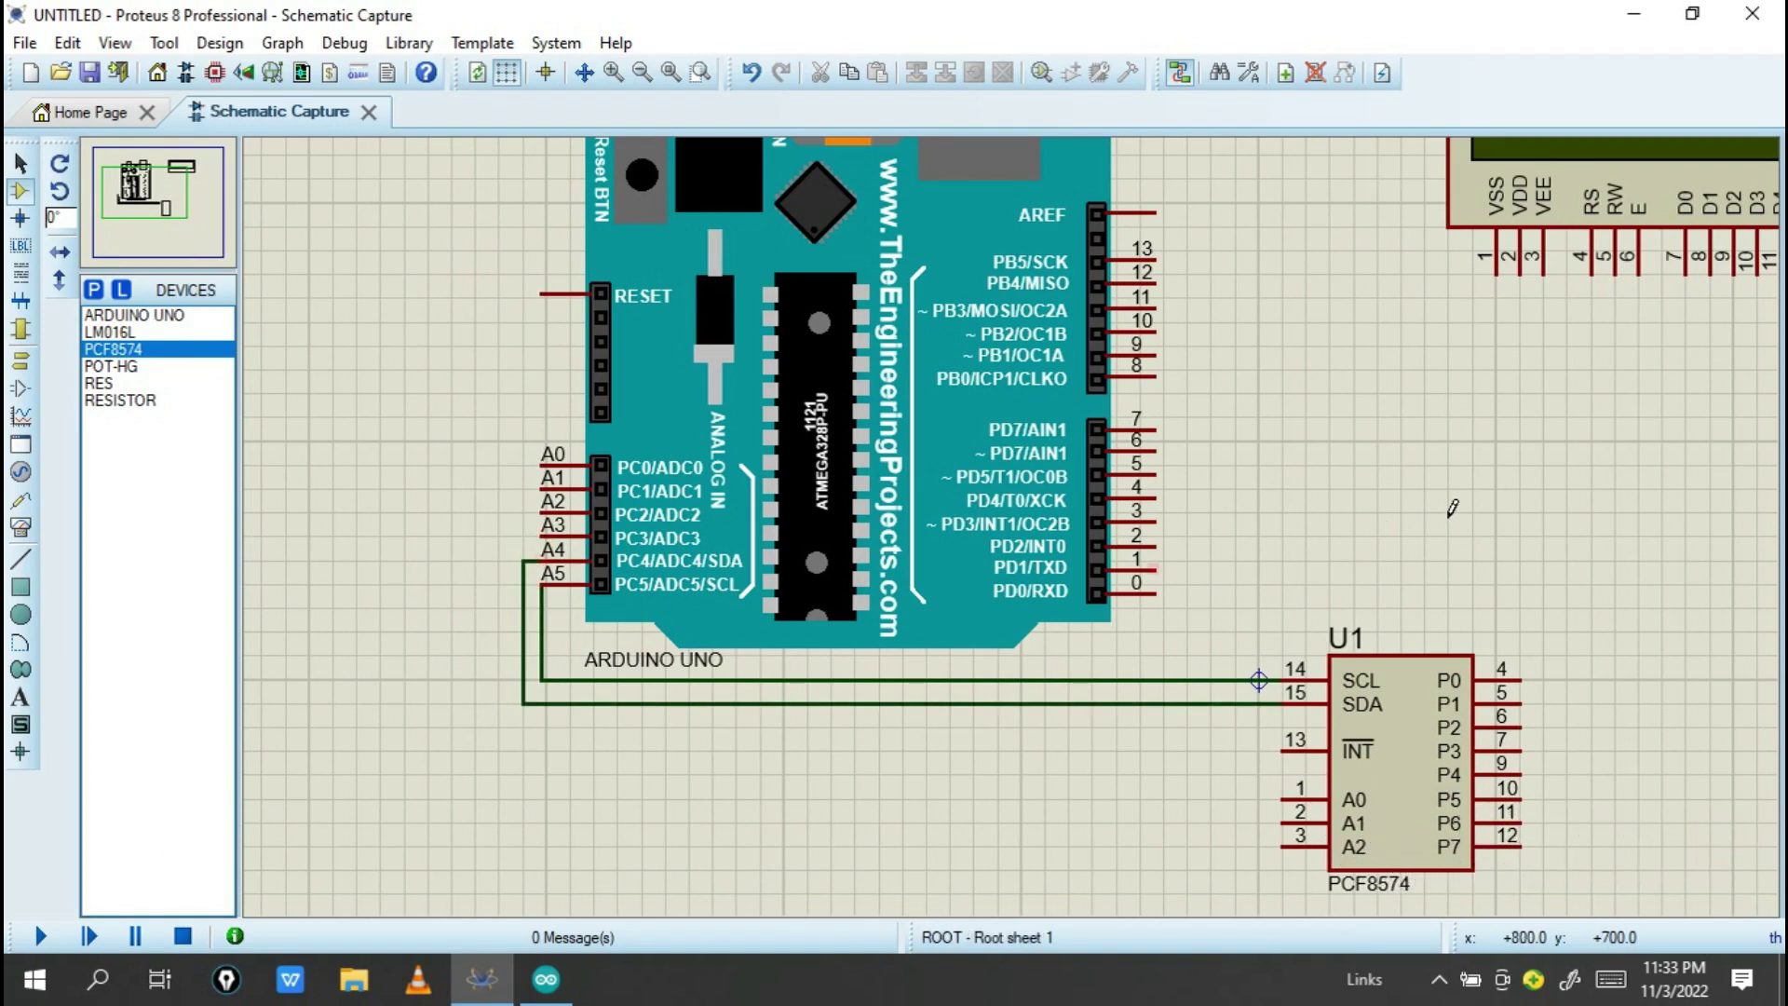
# Wire PCF8574 pins P0, P1 and P2 to the LCD's RS, RW and E, and P4–P7 to D4–D7.
pyautogui.scroll(-1, 1351, 511)
pyautogui.moveTo(1250, 515); pyautogui.dragTo(779, 515)
pyautogui.scroll(3, 1038, 587)
pyautogui.scroll(-2, 1043, 610)
pyautogui.scroll(2, 998, 642)
pyautogui.moveTo(998, 642)
pyautogui.mouseDown()
pyautogui.moveTo(1007, 703)
pyautogui.moveTo(934, 866)
pyautogui.moveTo(985, 770)
pyautogui.mouseUp()
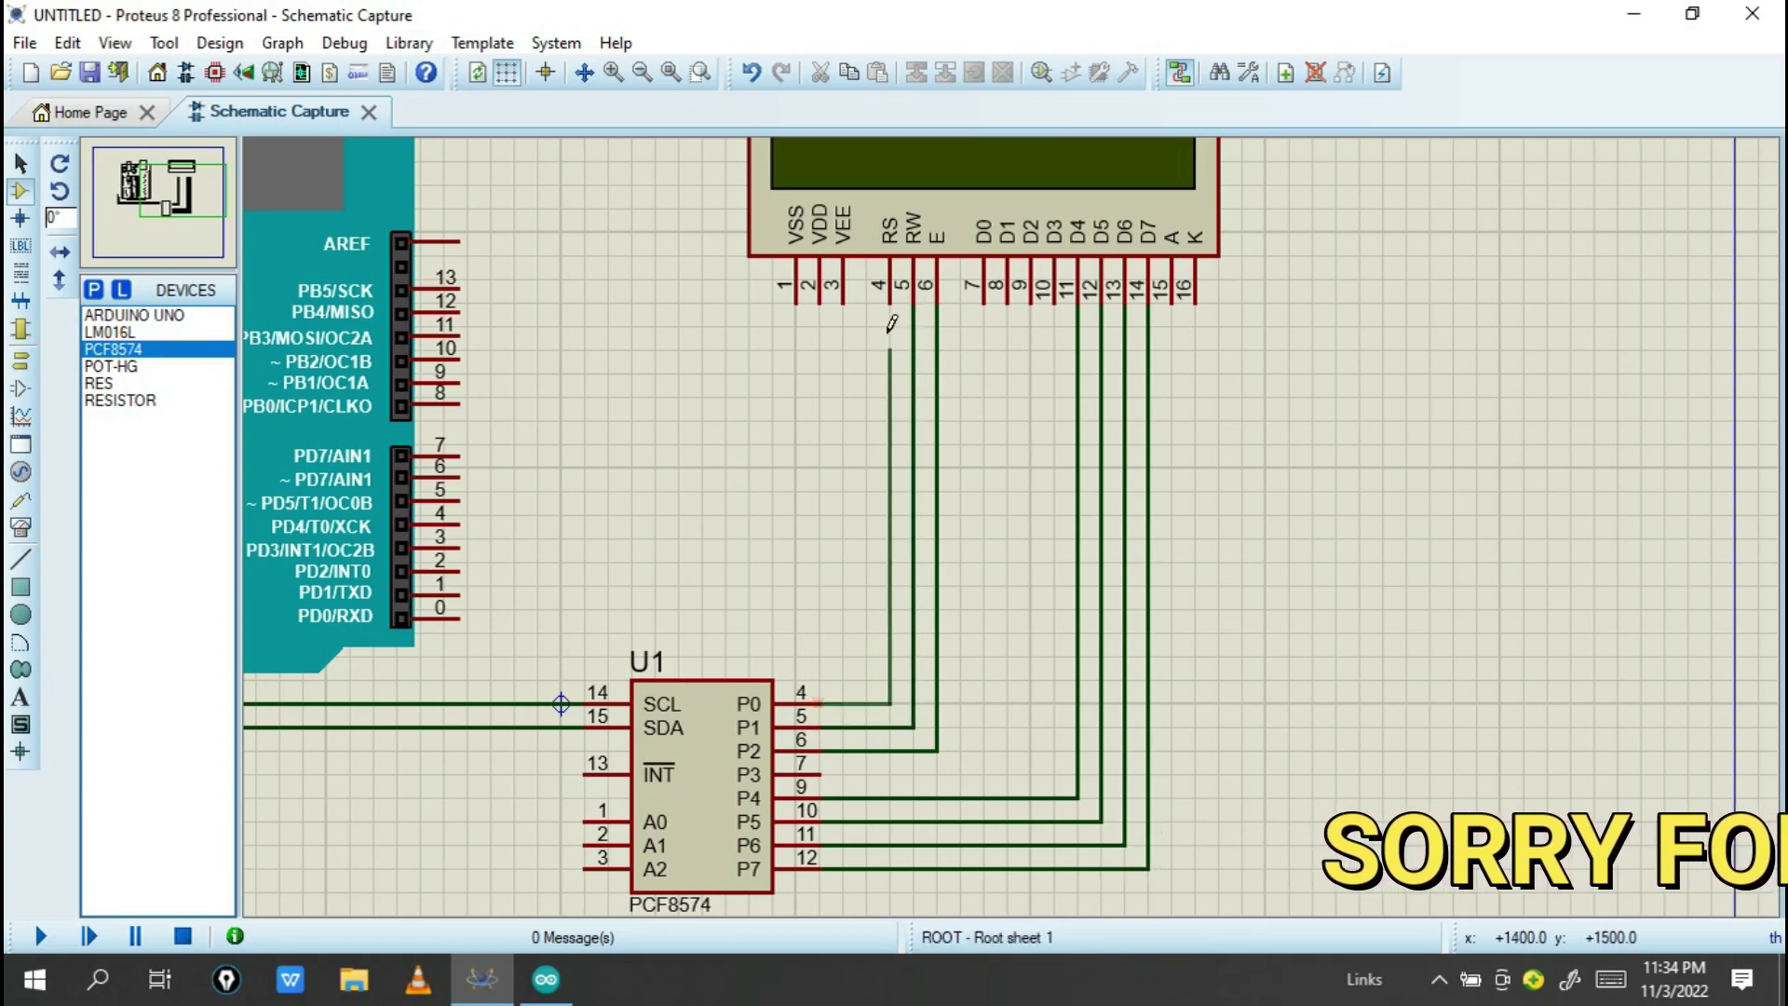
pyautogui.scroll(-2, 928, 346)
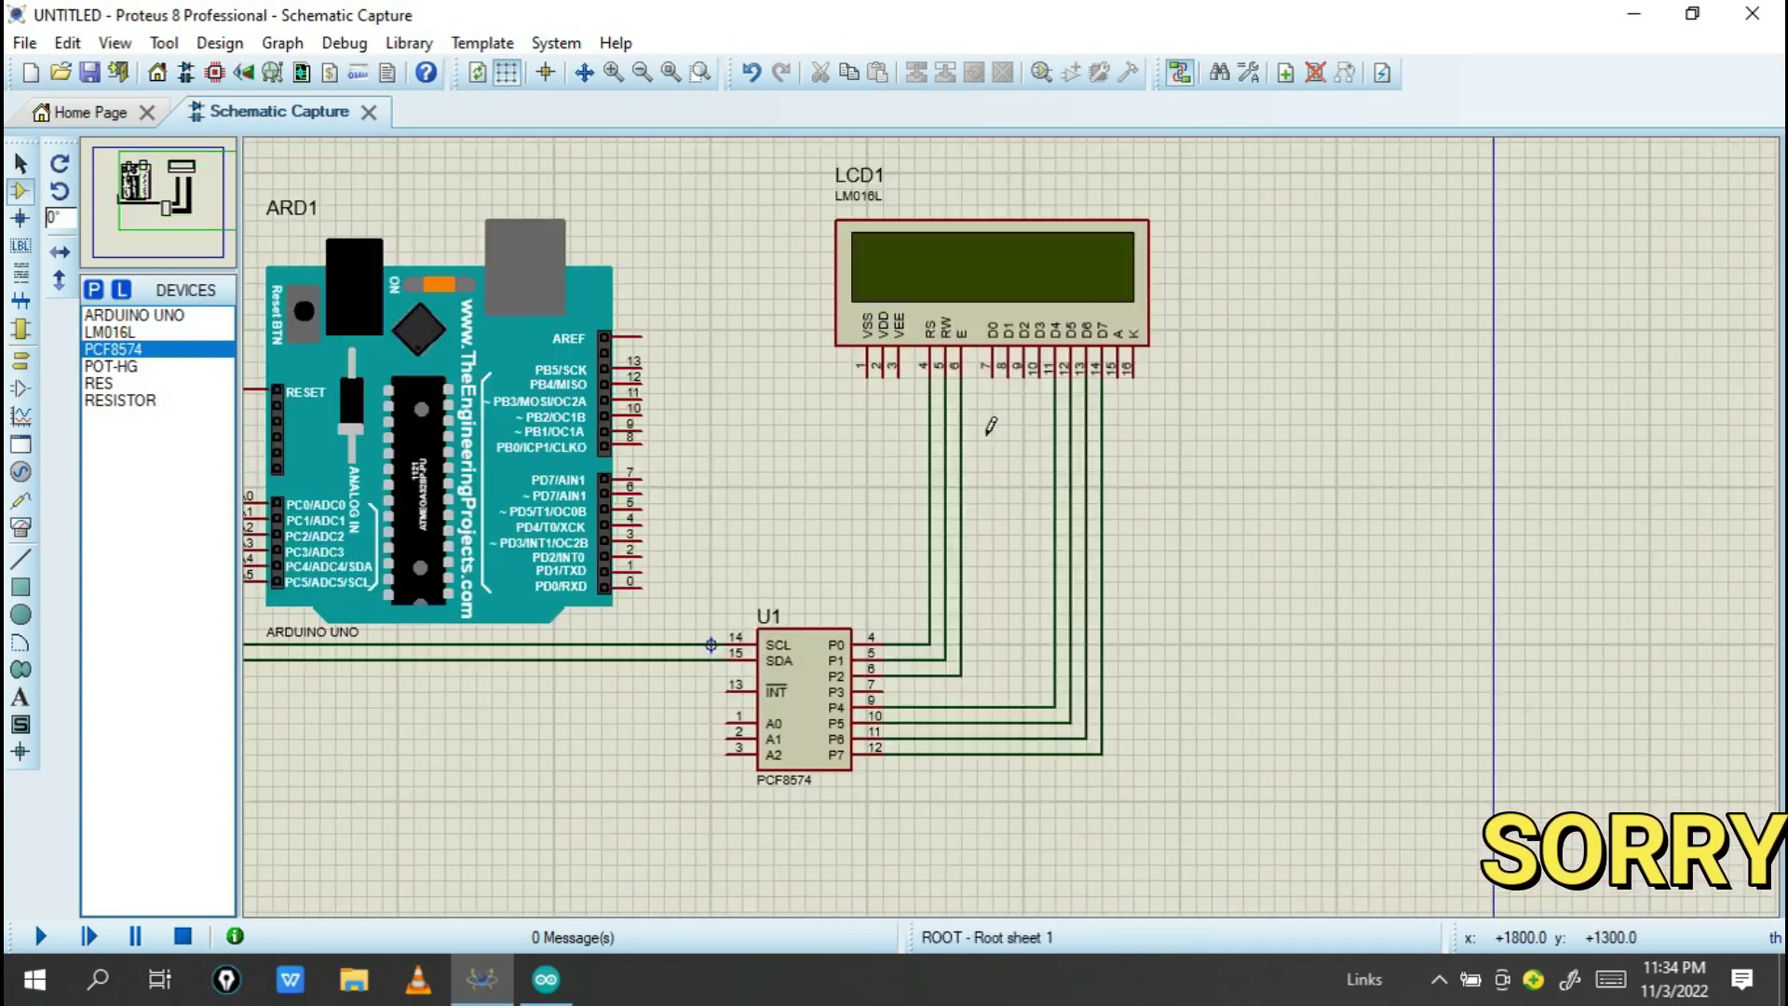
# Wire the PCF8574's address pins A0, A1 and A2 together.
pyautogui.scroll(1, 1086, 360)
pyautogui.scroll(2, 866, 690)
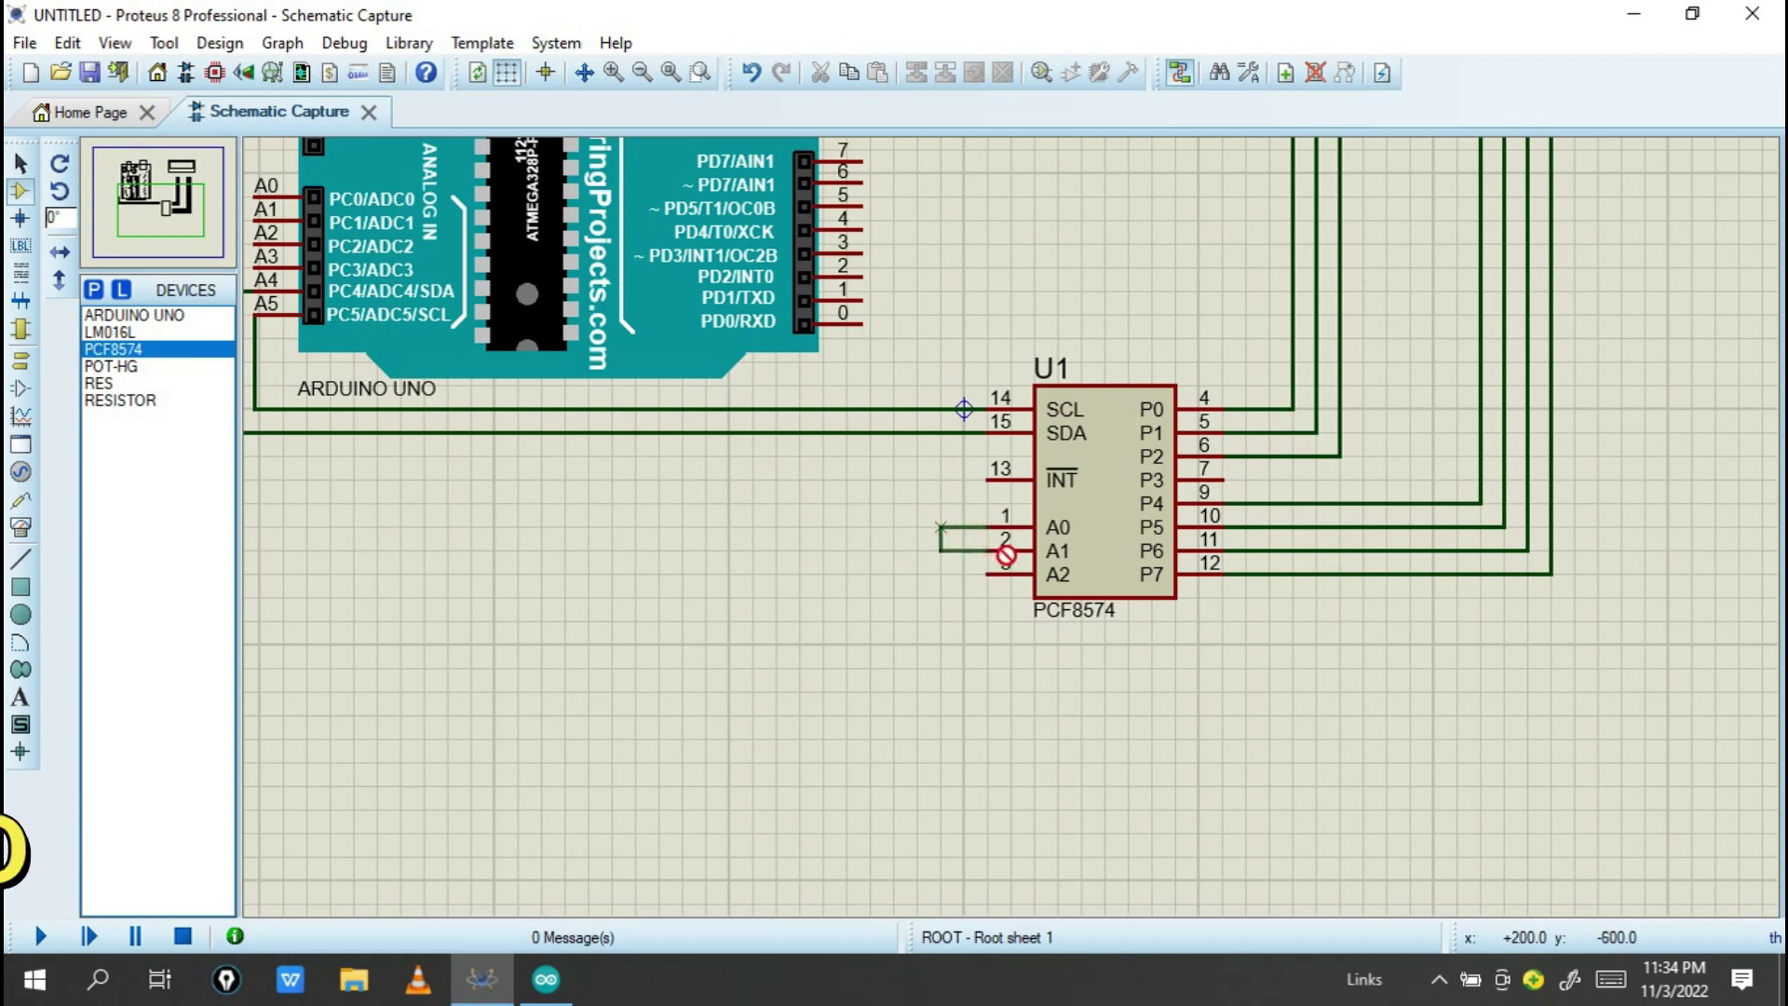
pyautogui.click(985, 574)
pyautogui.click(985, 550)
pyautogui.click(941, 551)
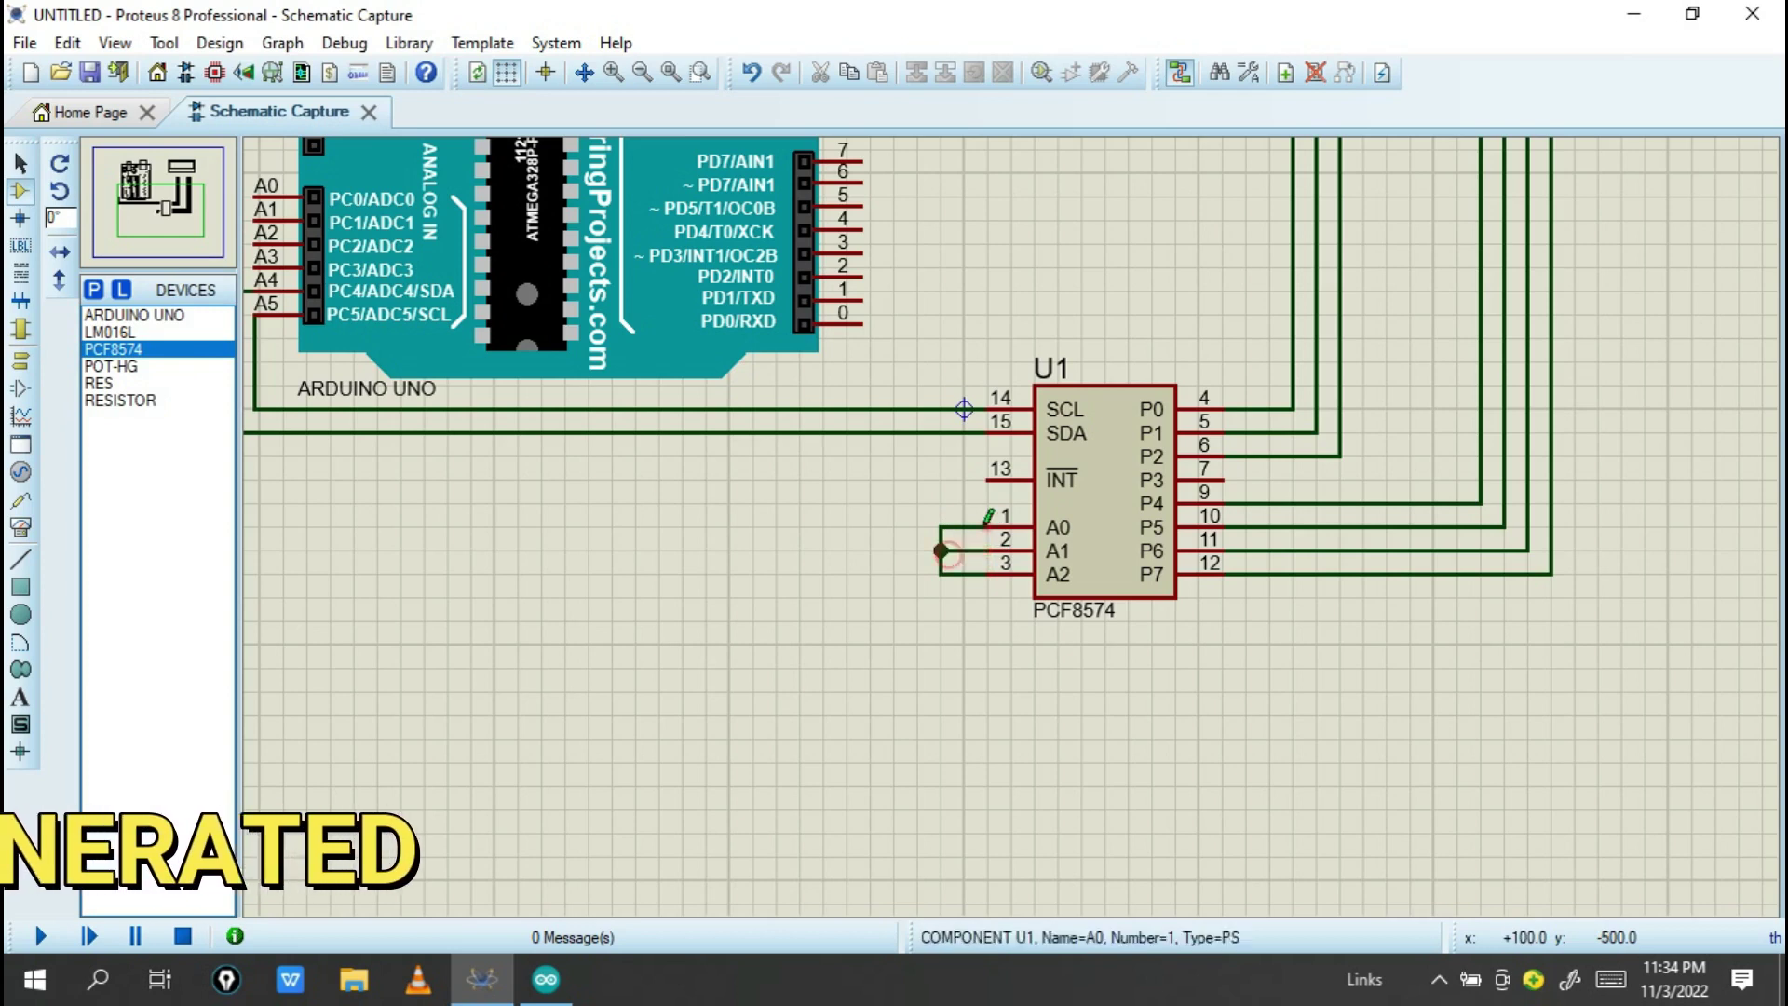
# Place a power terminal beside the PCF8574 and wire it to the joined address pins.
pyautogui.click(20, 361)
pyautogui.click(894, 503)
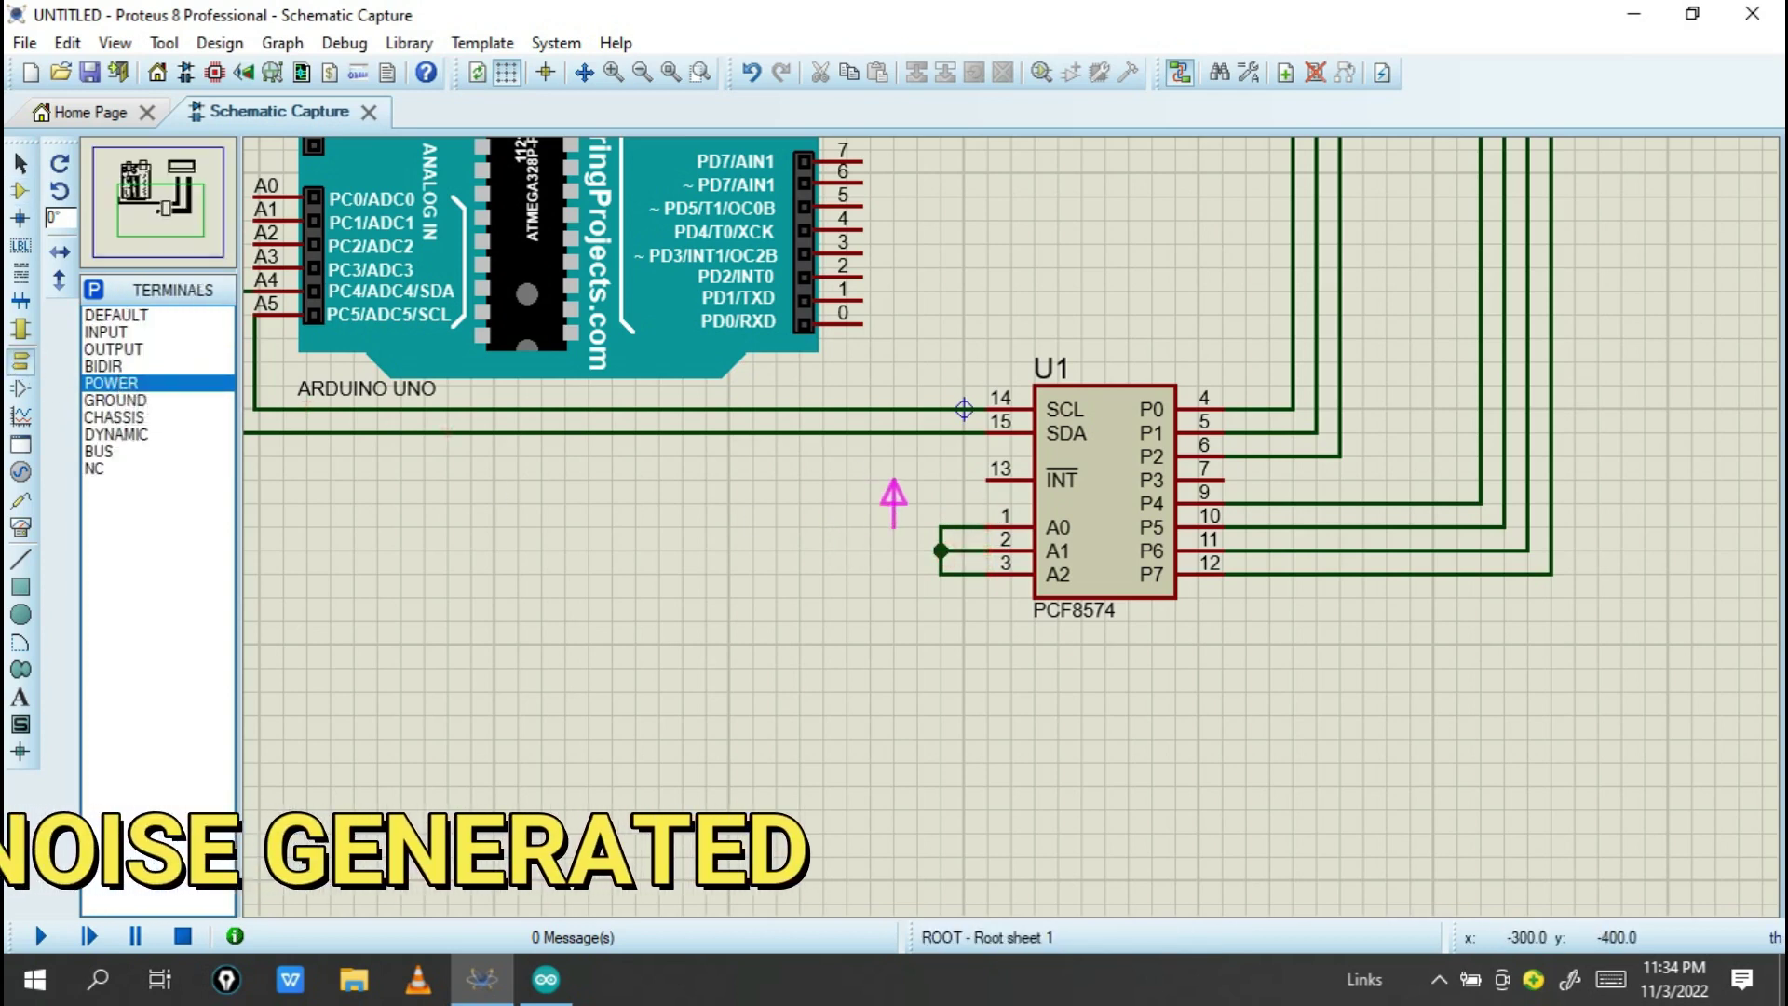
pyautogui.click(894, 527)
pyautogui.click(941, 550)
# Place a POT-HG potentiometer between the Arduino and the LCD and wire its wiper to the LCD's VDD pin.
pyautogui.scroll(5, 943, 550)
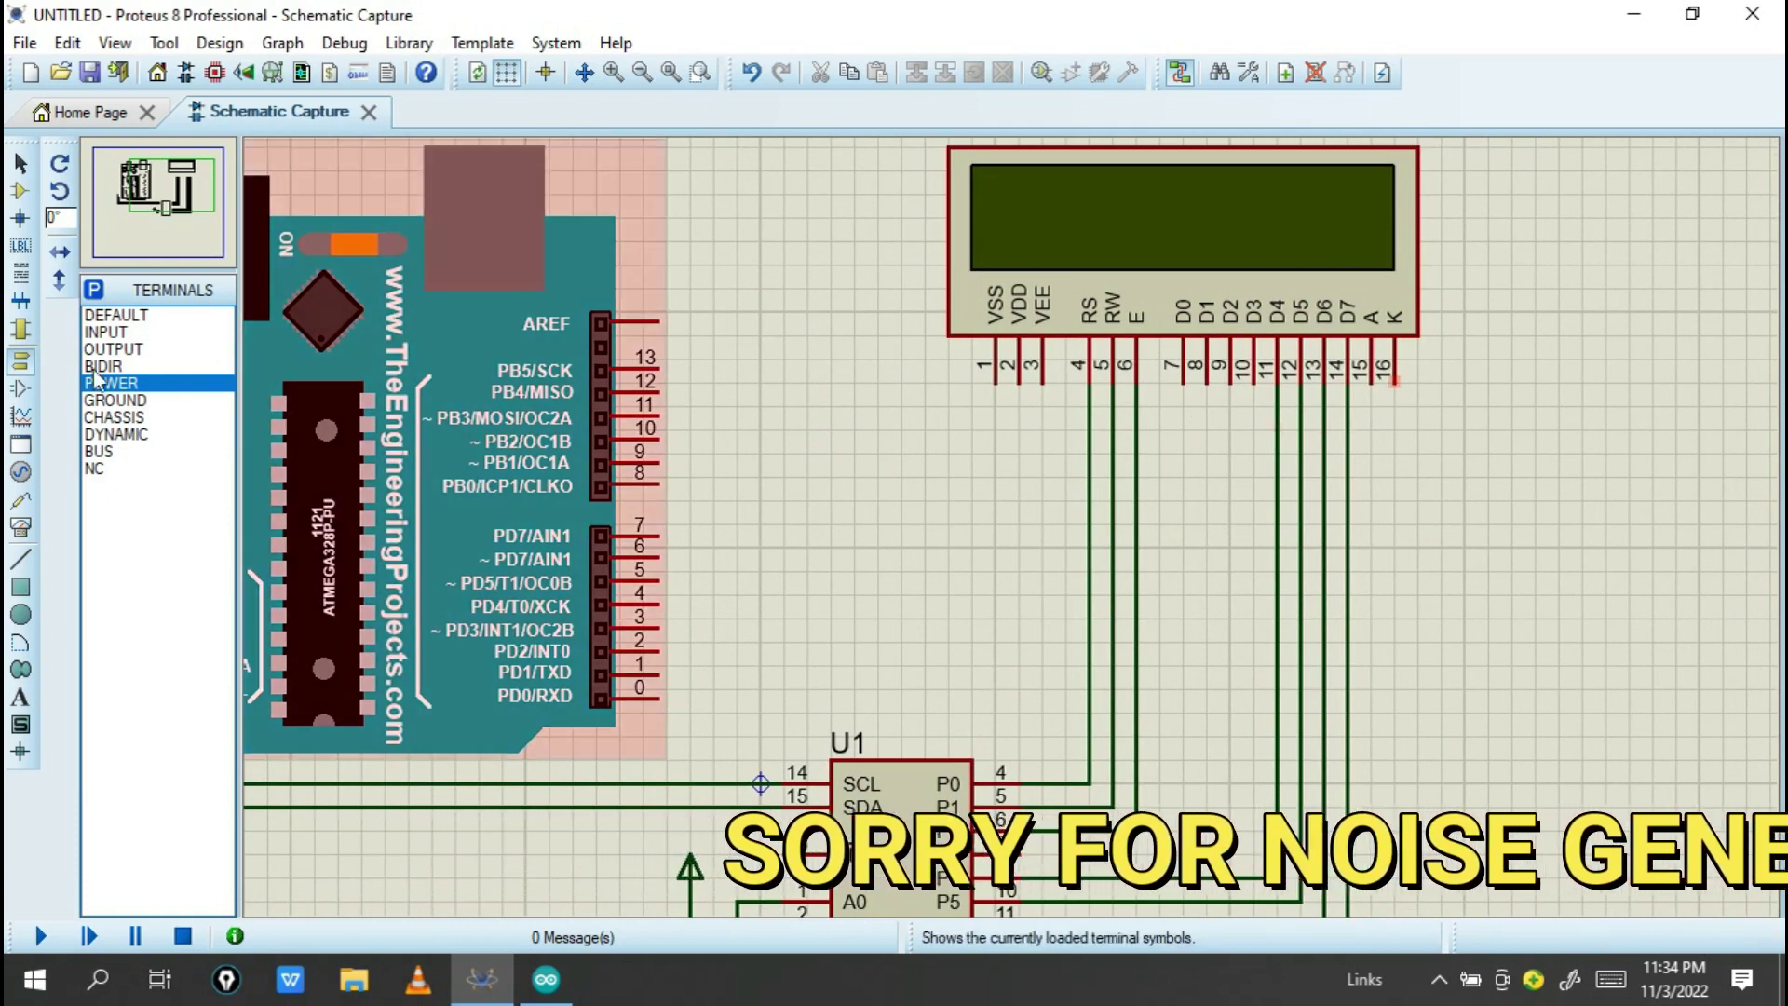
pyautogui.click(19, 191)
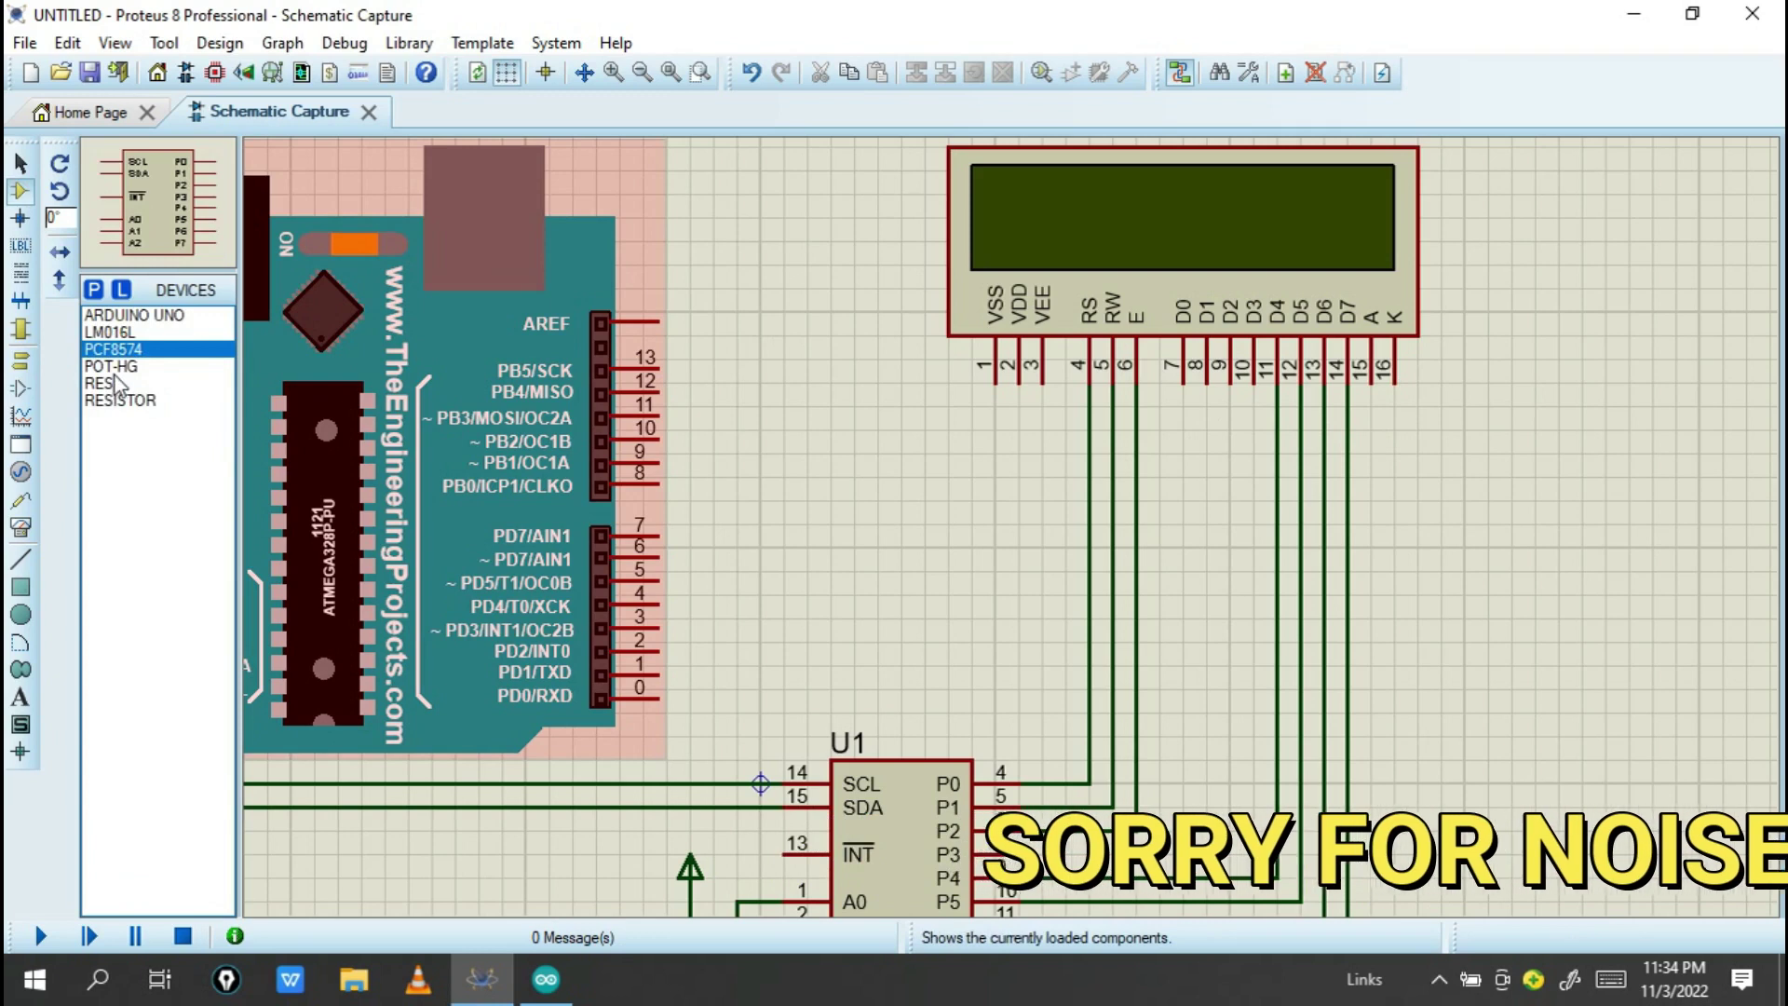
pyautogui.click(786, 428)
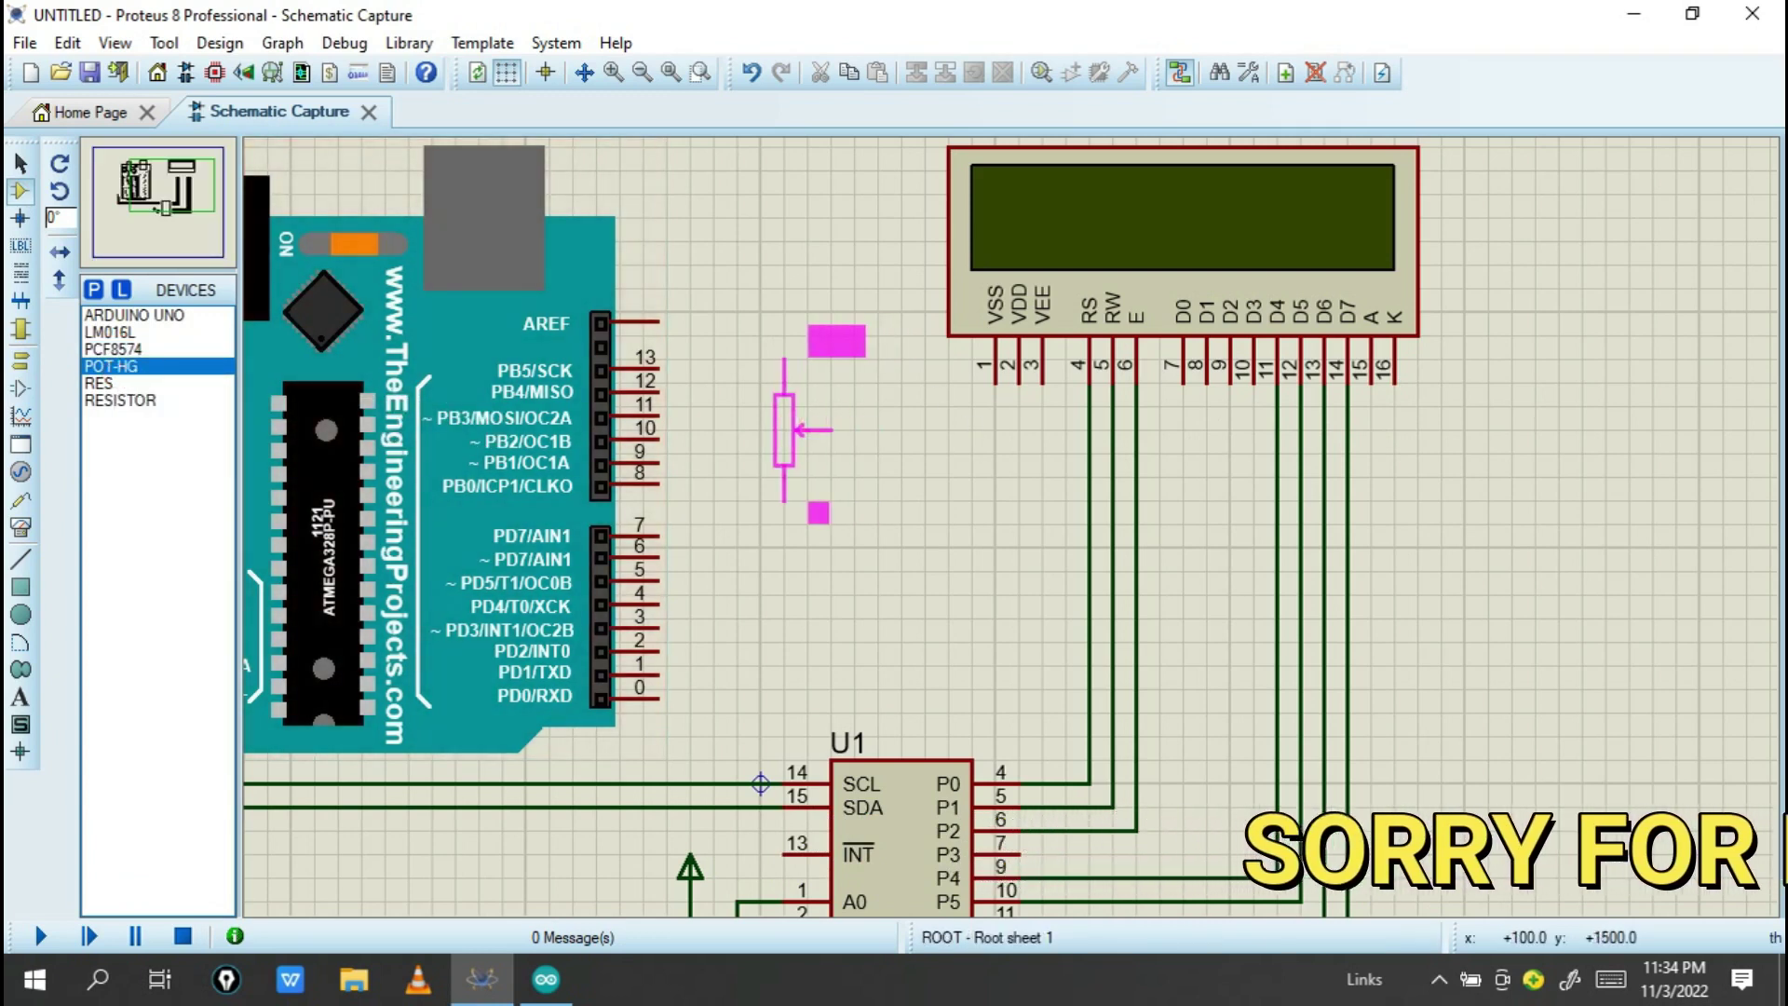
pyautogui.click(785, 428)
pyautogui.click(832, 429)
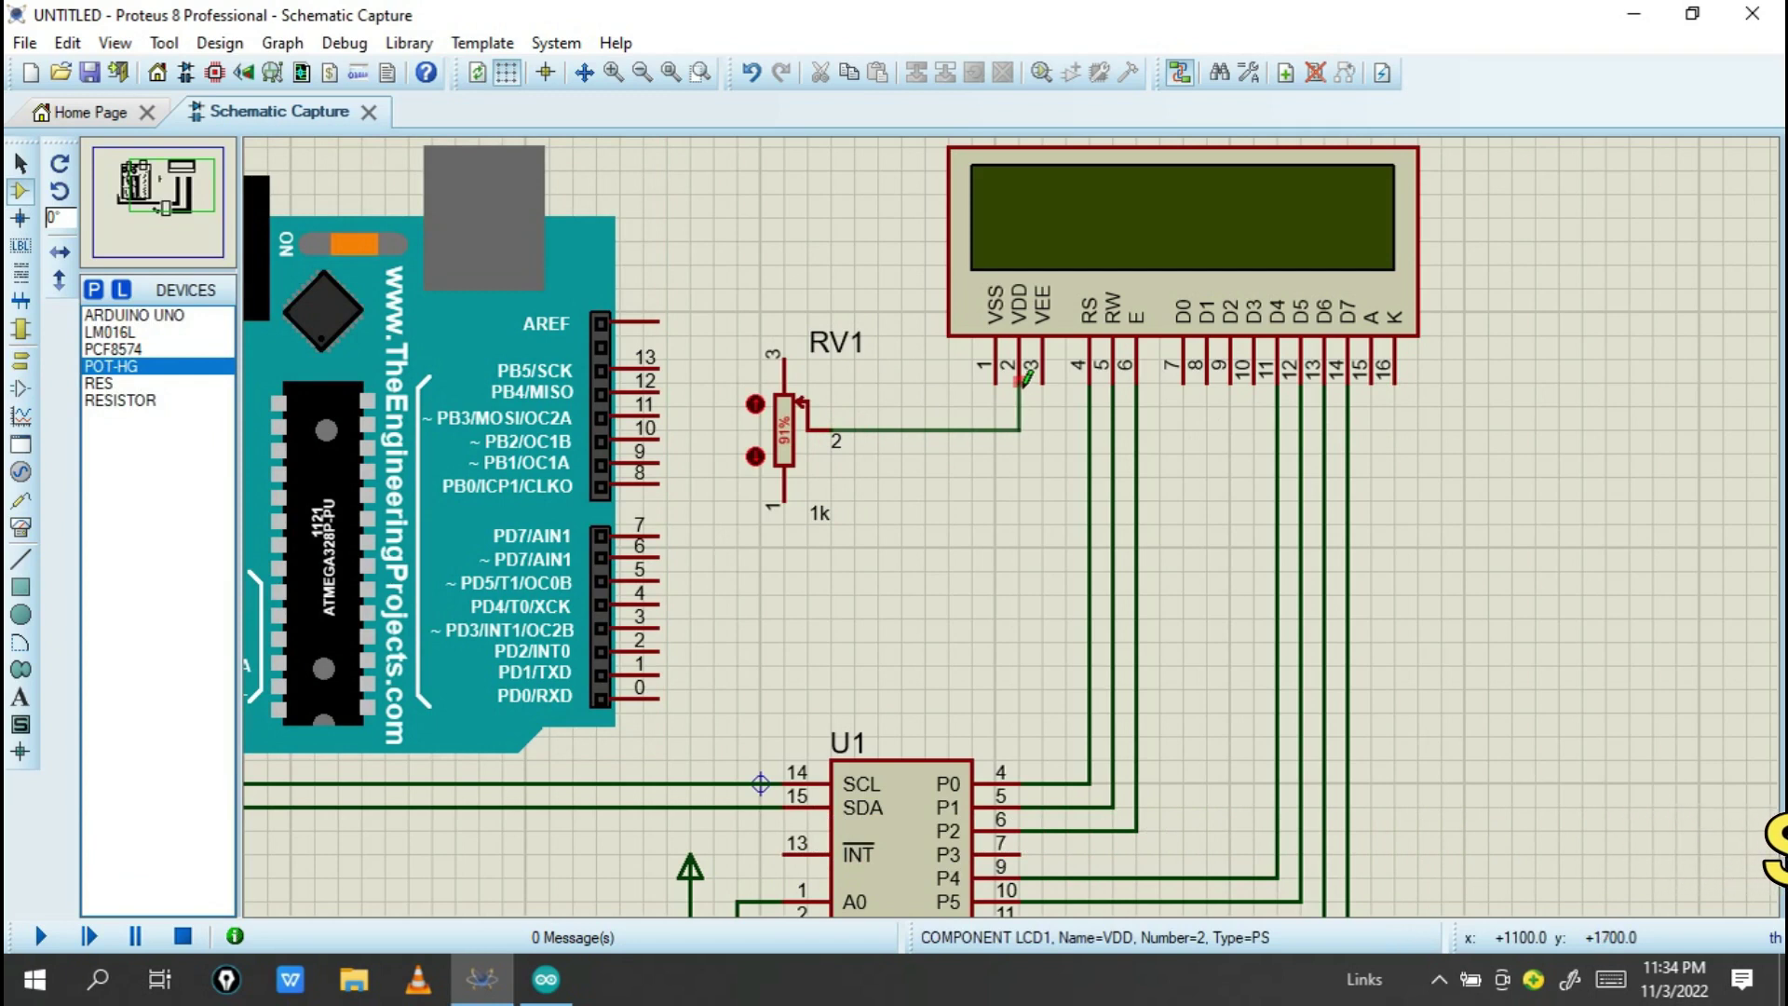
# Connect a ground terminal to the potentiometer's pin 1 and a power terminal to its pin 3.
pyautogui.click(22, 362)
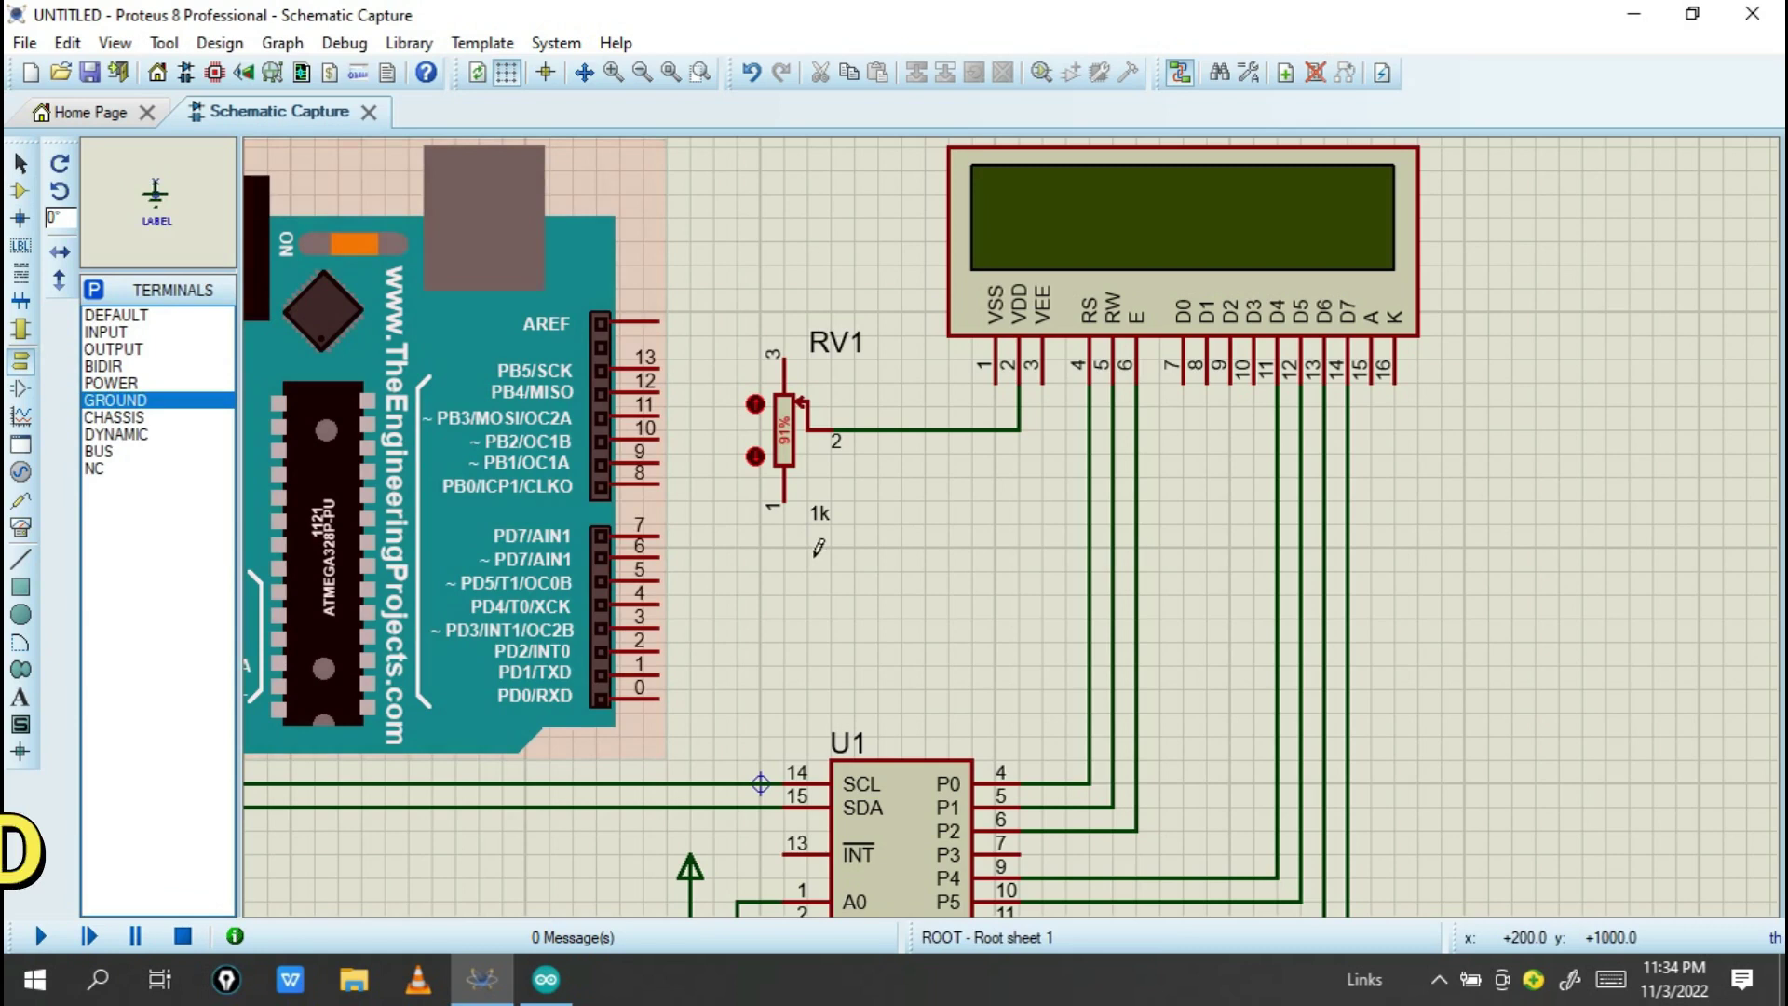
pyautogui.click(785, 559)
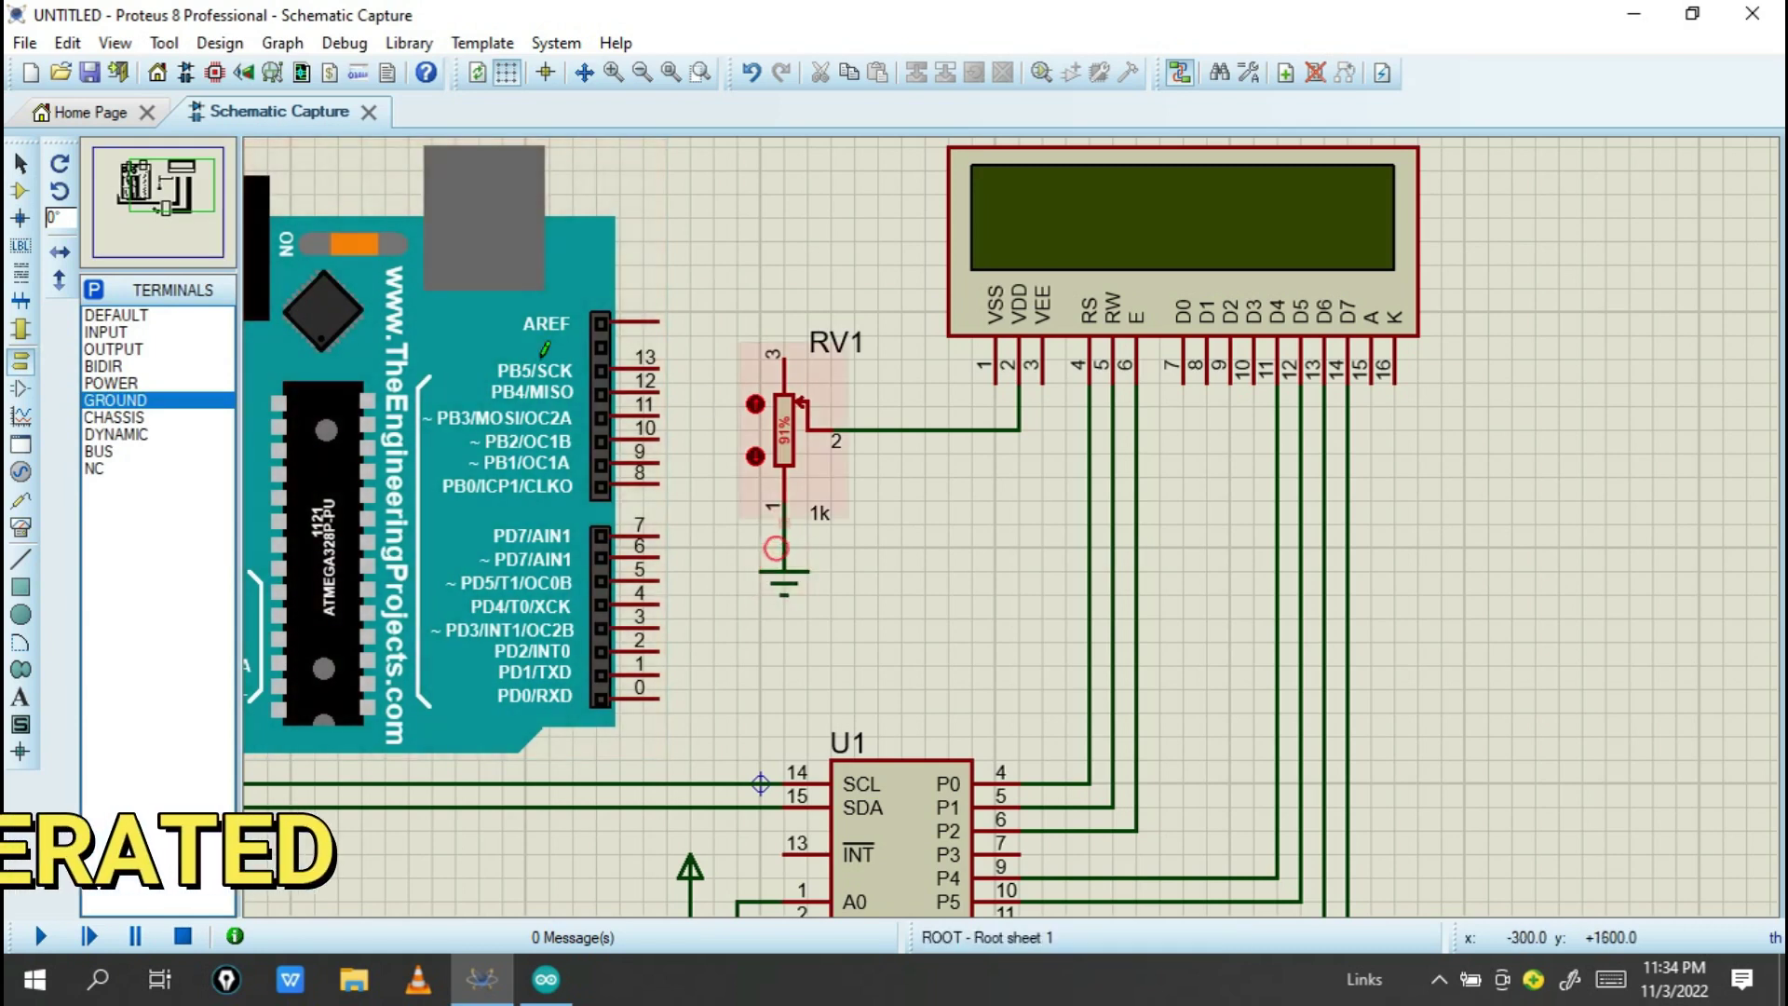
pyautogui.click(91, 383)
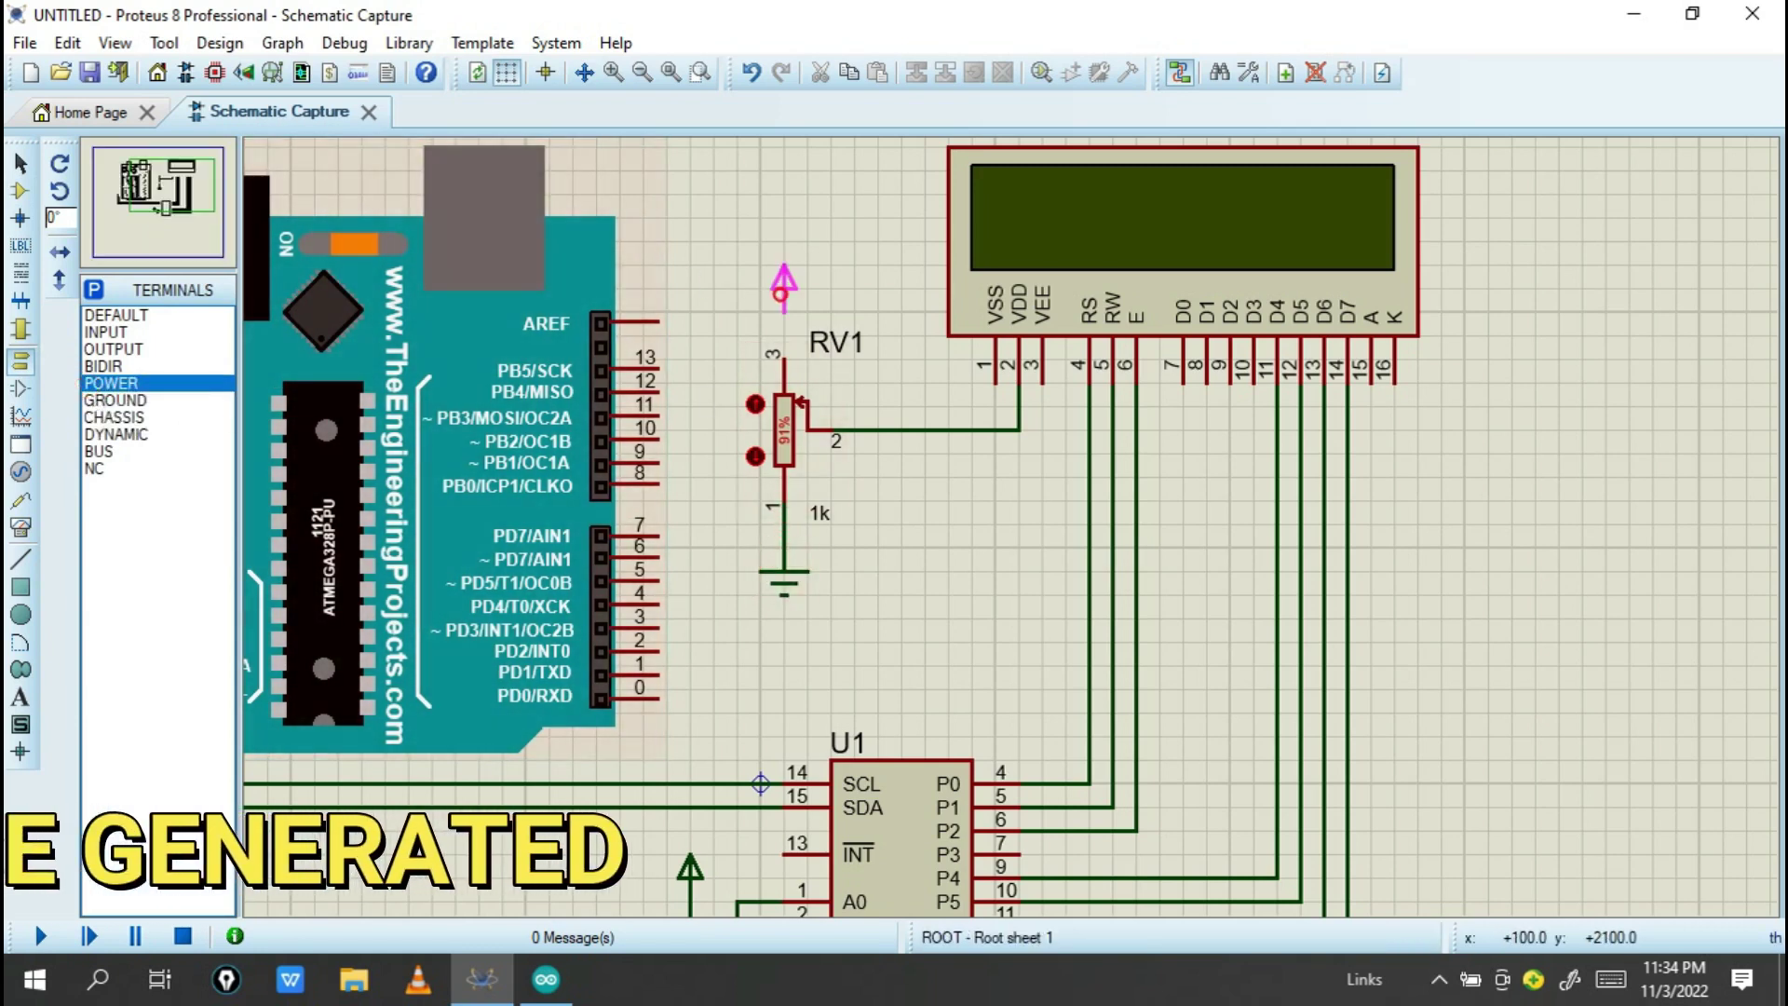
pyautogui.click(783, 278)
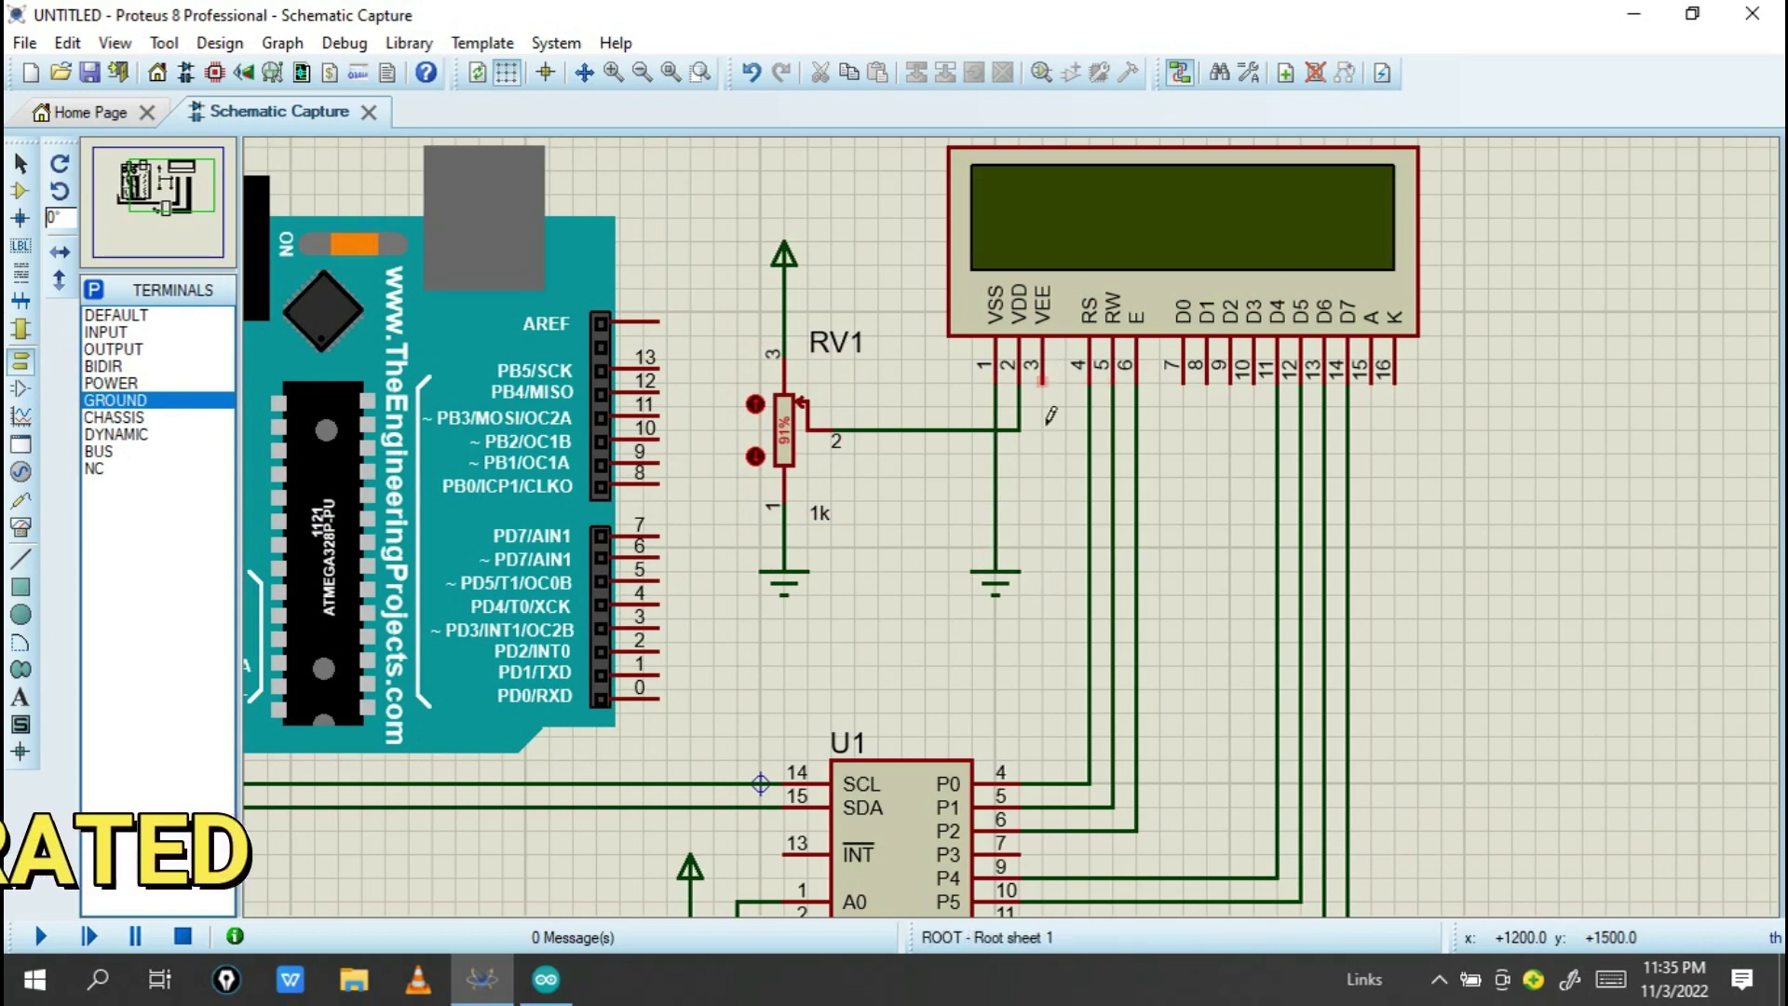
# Place a power terminal beside the LCD's VEE pin and wire the two together.
pyautogui.click(149, 384)
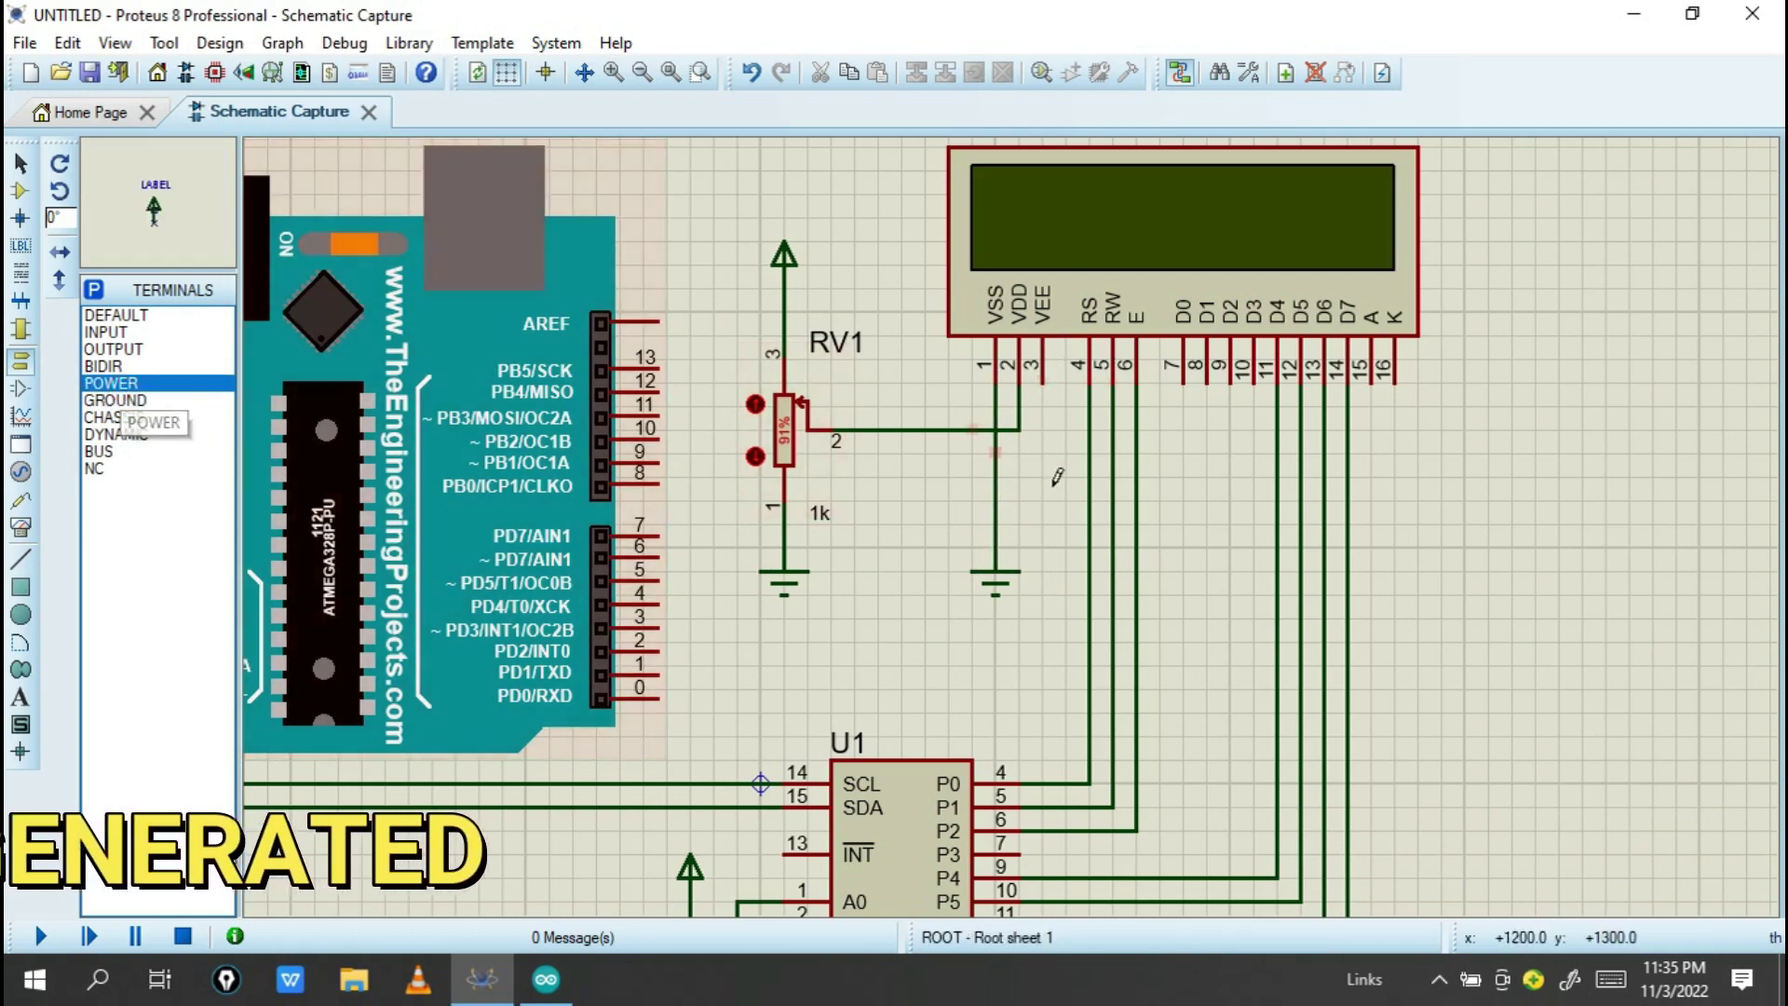
pyautogui.click(1043, 378)
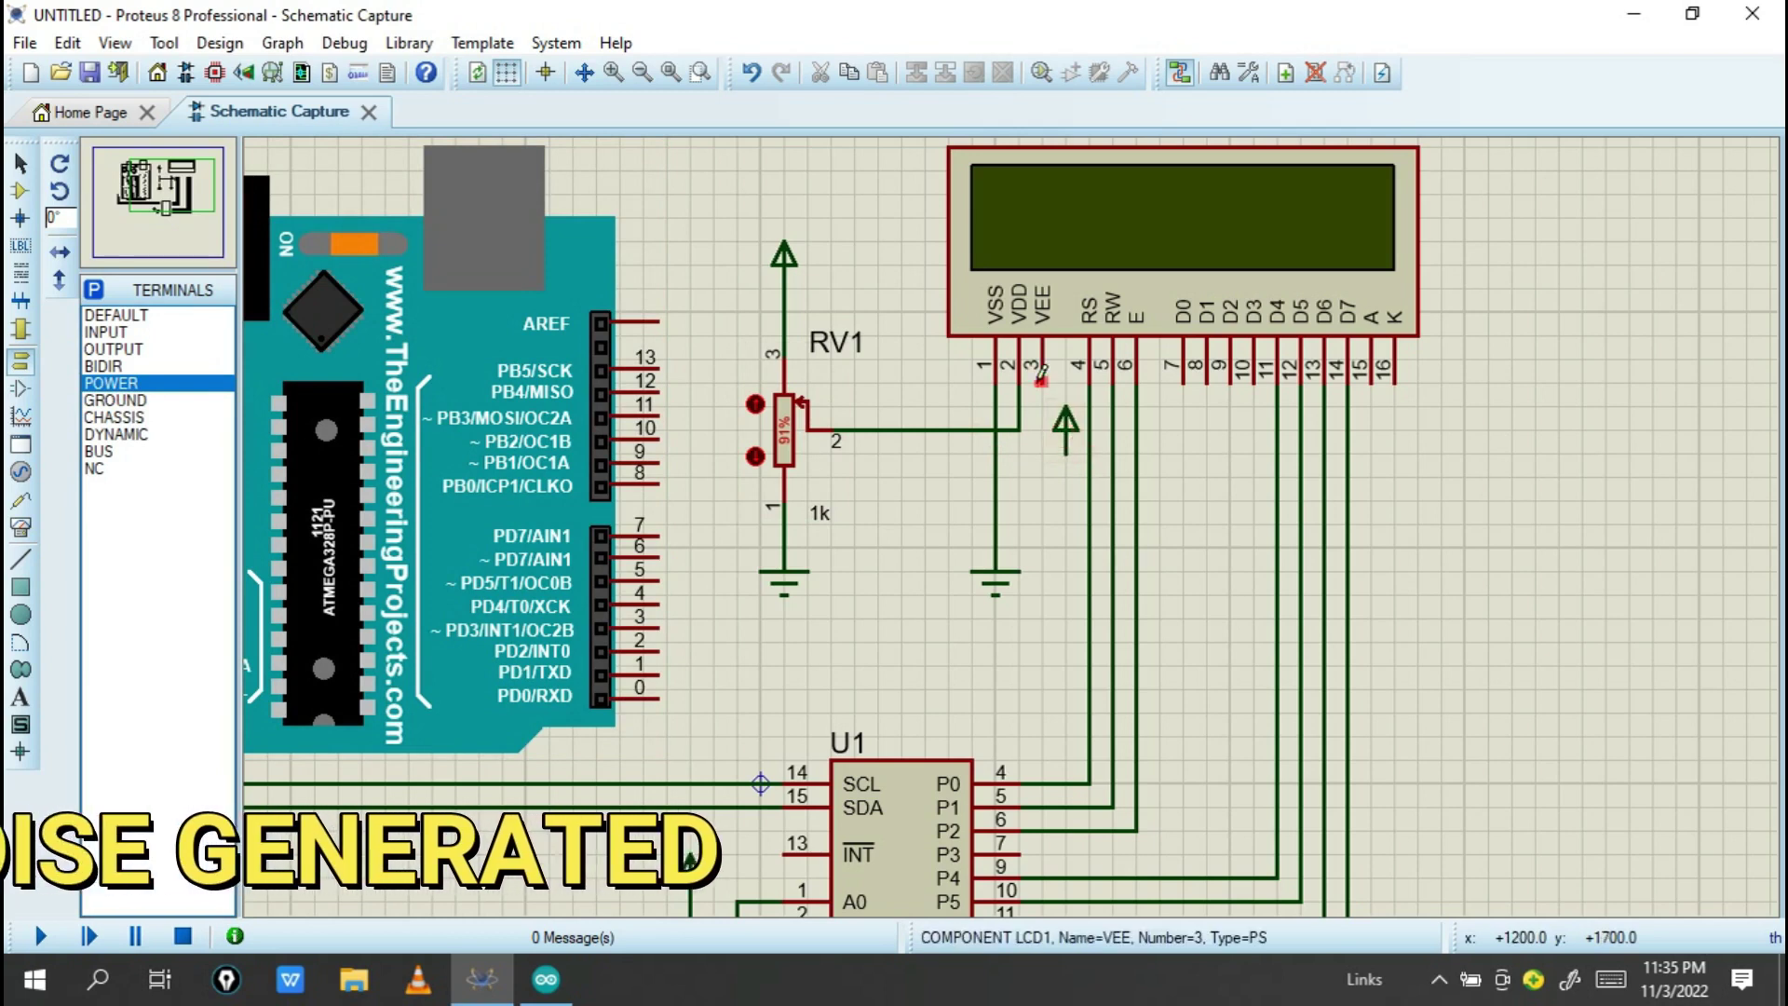
pyautogui.click(1059, 456)
# Place a ground terminal beyond the LCD's last pin and wire it to the K pin.
pyautogui.click(113, 400)
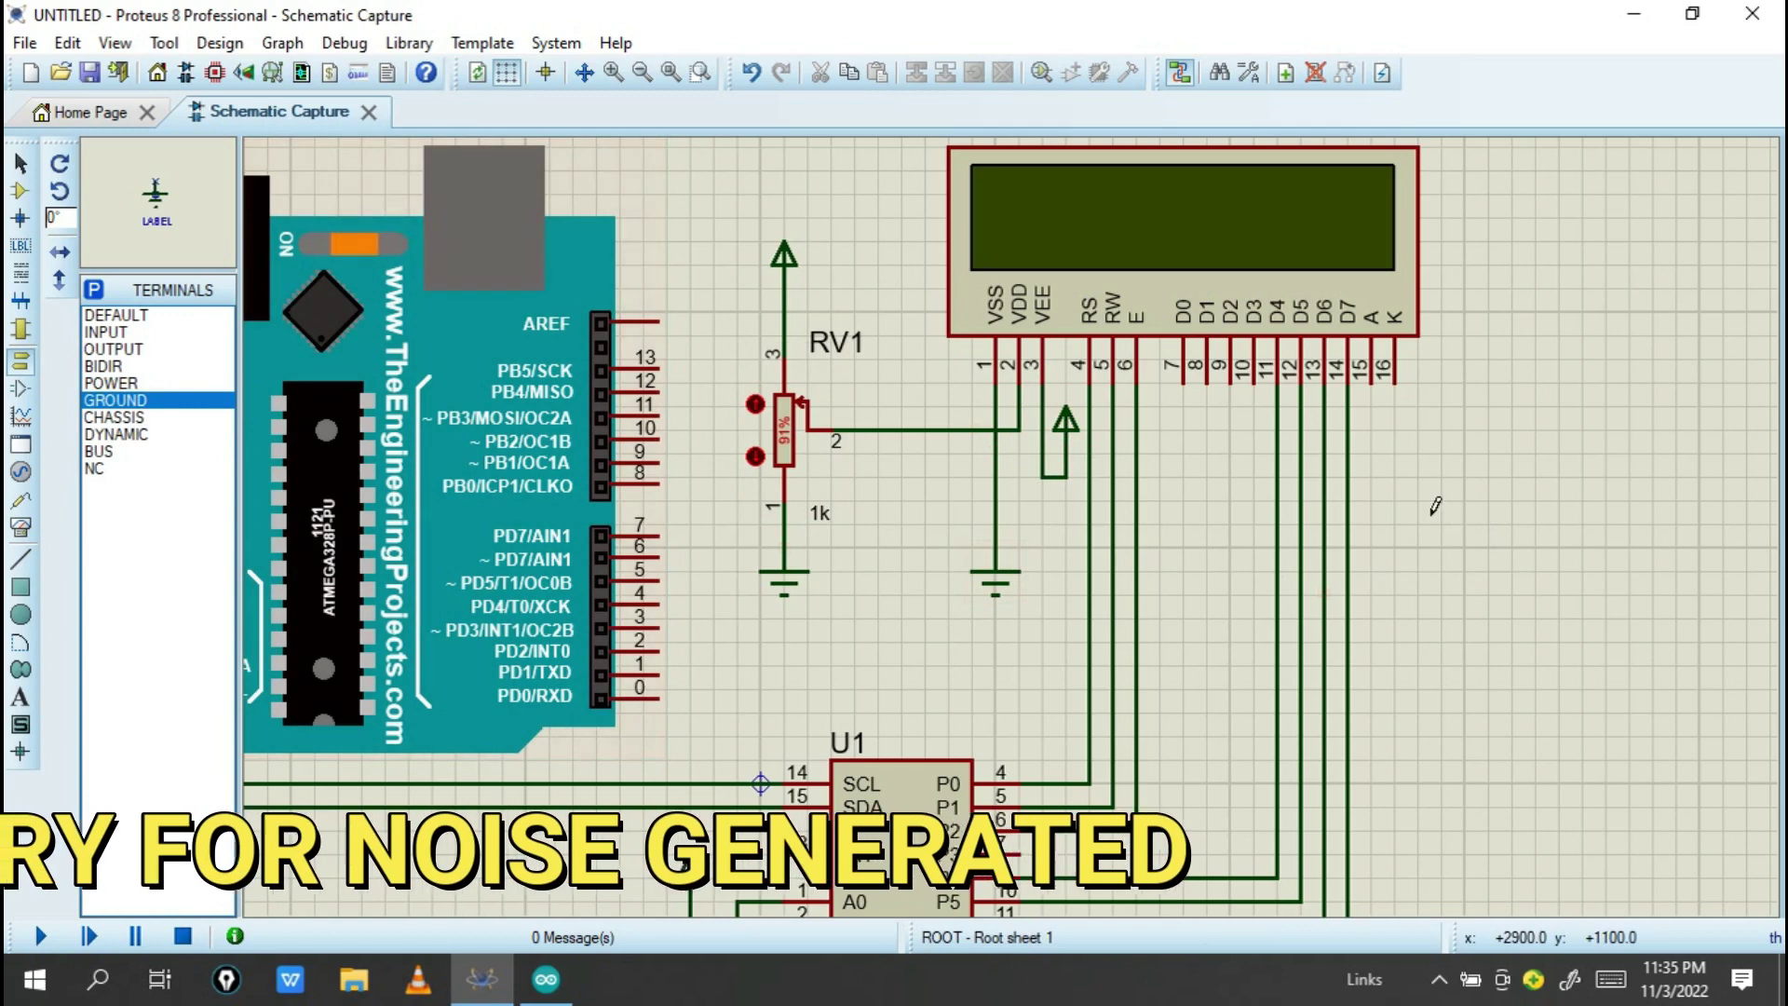
pyautogui.click(1489, 596)
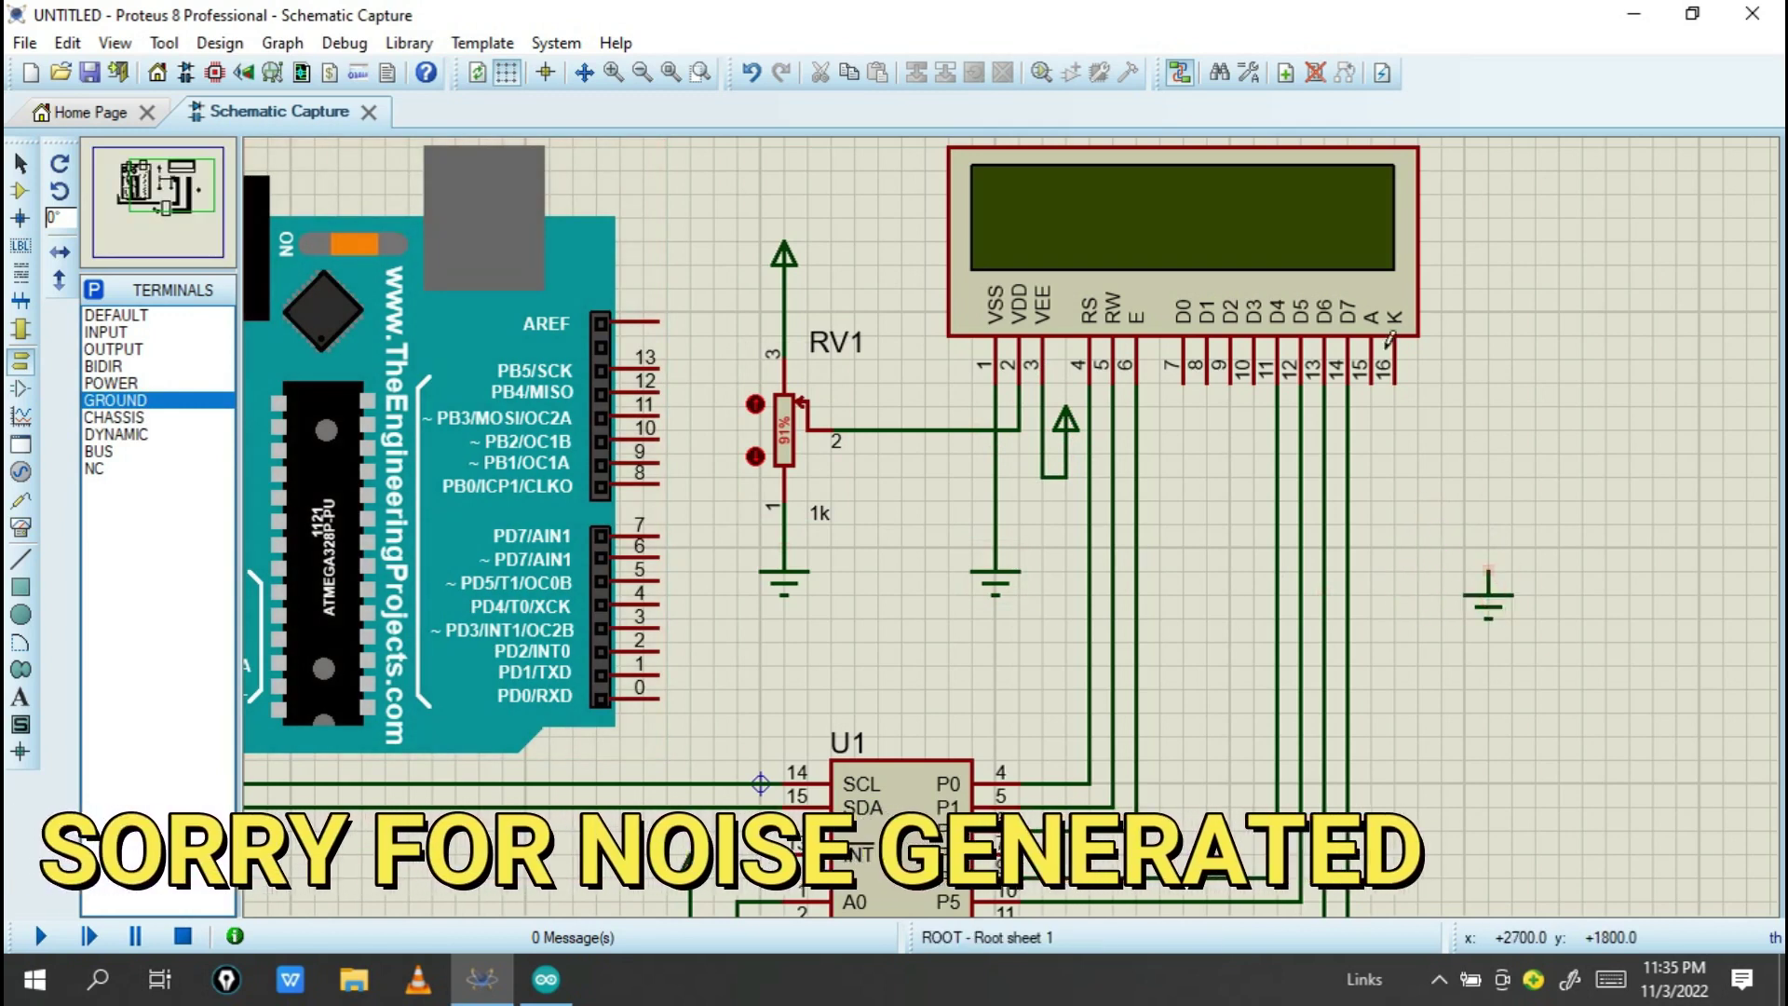
pyautogui.click(1394, 380)
pyautogui.click(1488, 569)
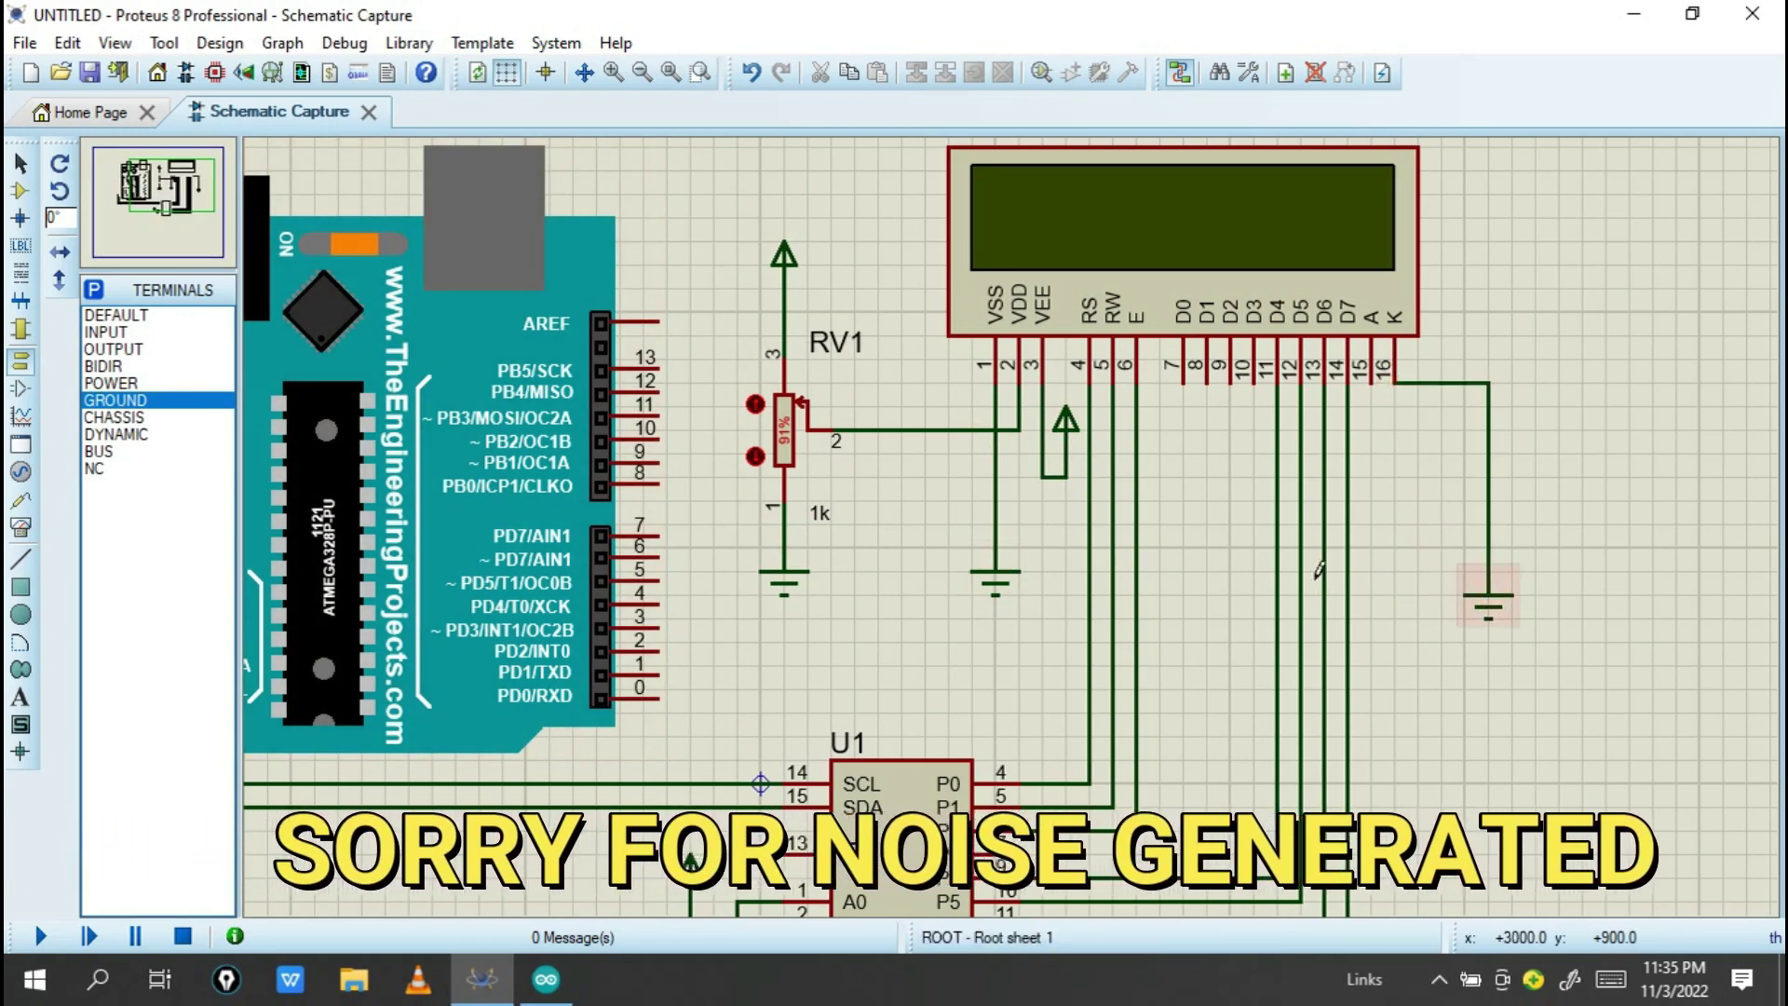
# Place a power terminal and a vertical RES resistor below the LCD's A pin, and wire the resistor between that pin and the terminal.
pyautogui.click(112, 383)
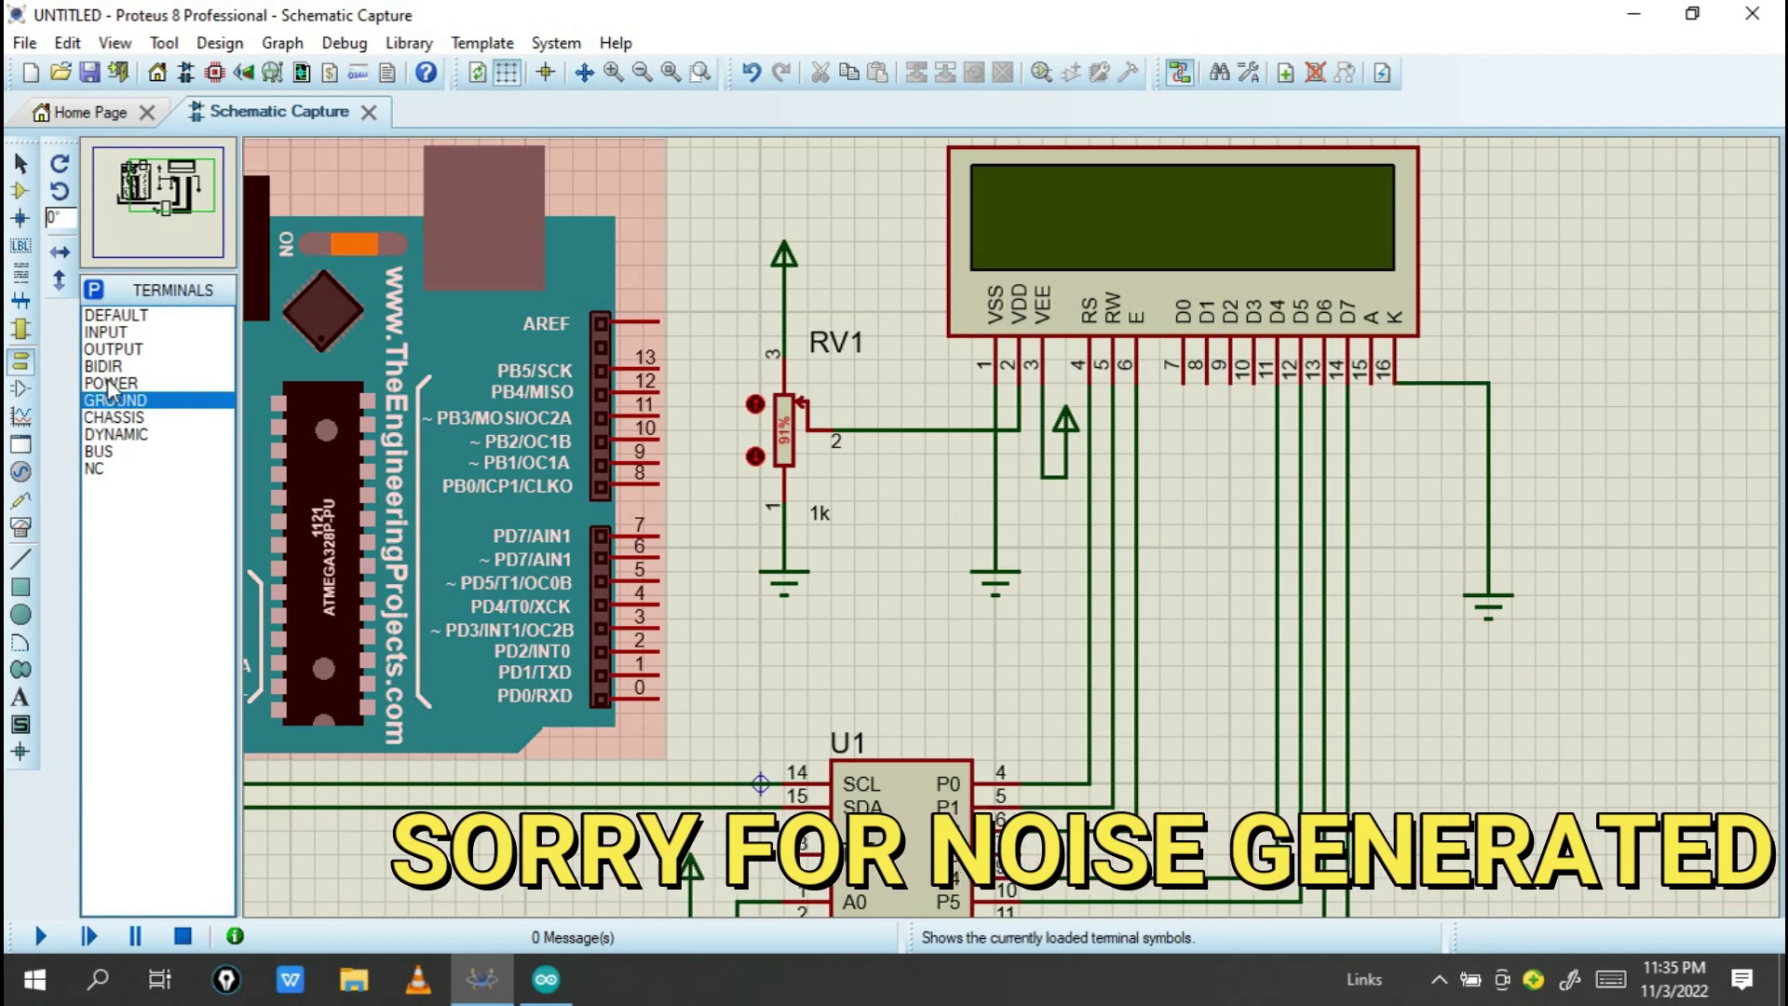
pyautogui.click(1418, 493)
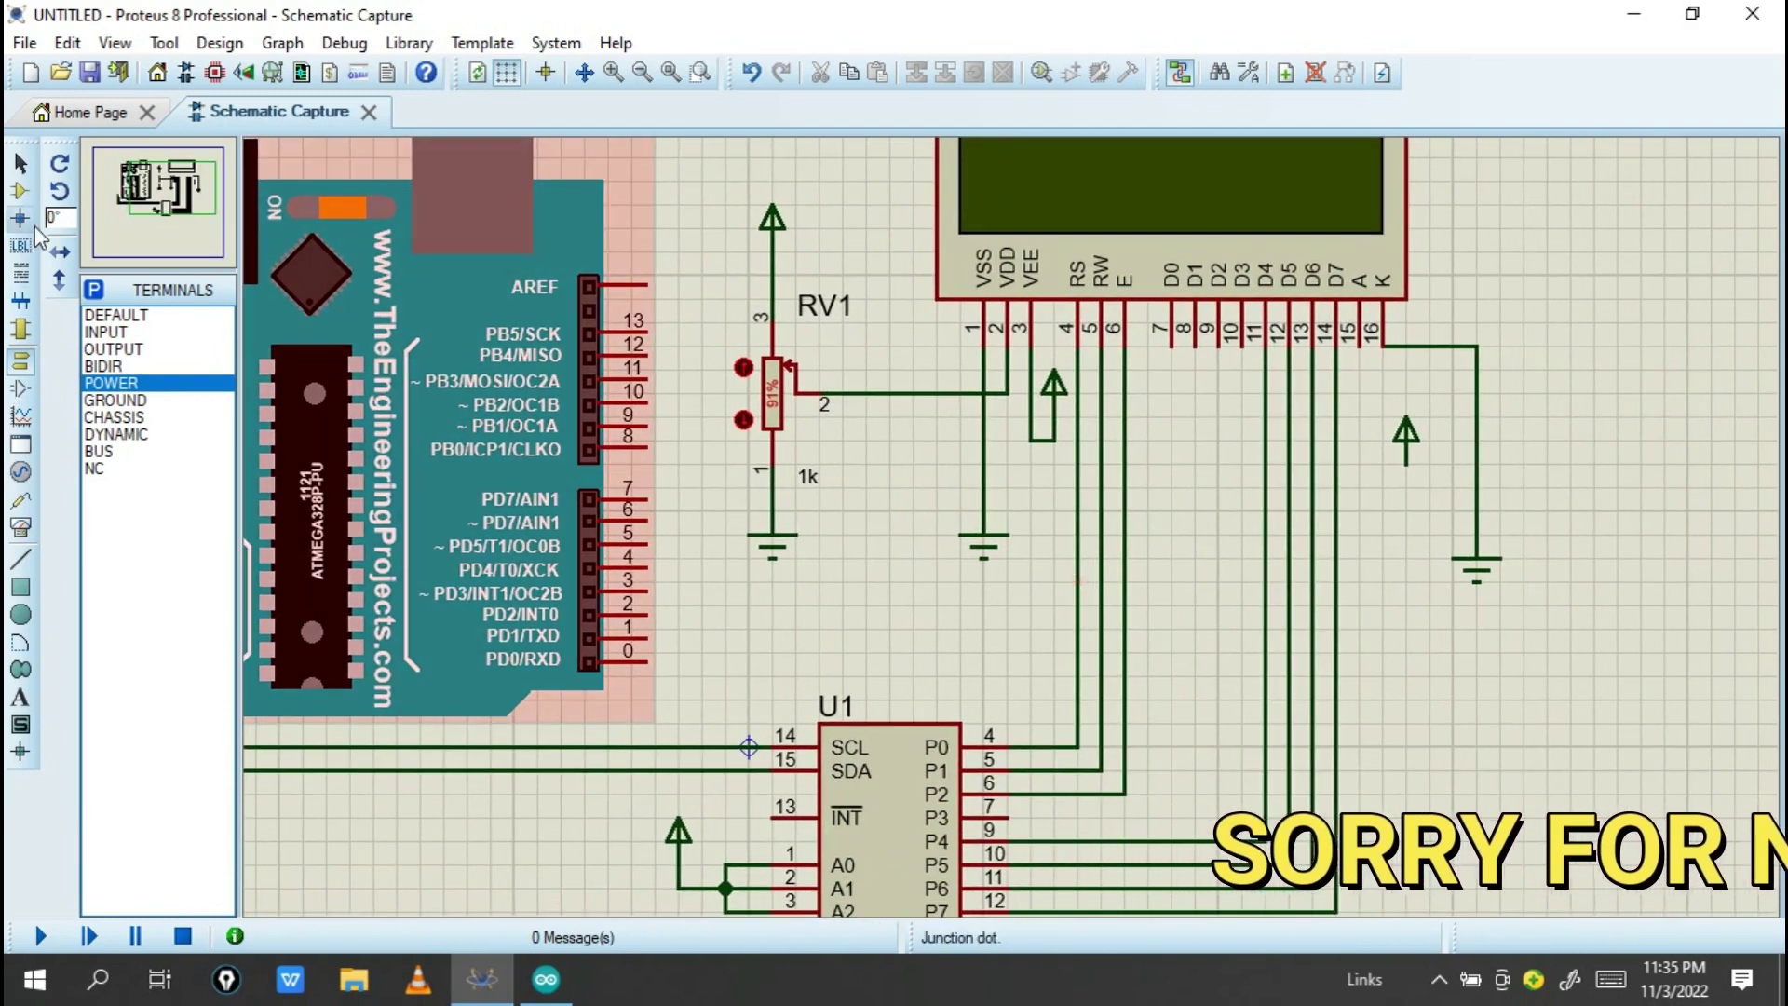
pyautogui.click(20, 191)
pyautogui.click(110, 383)
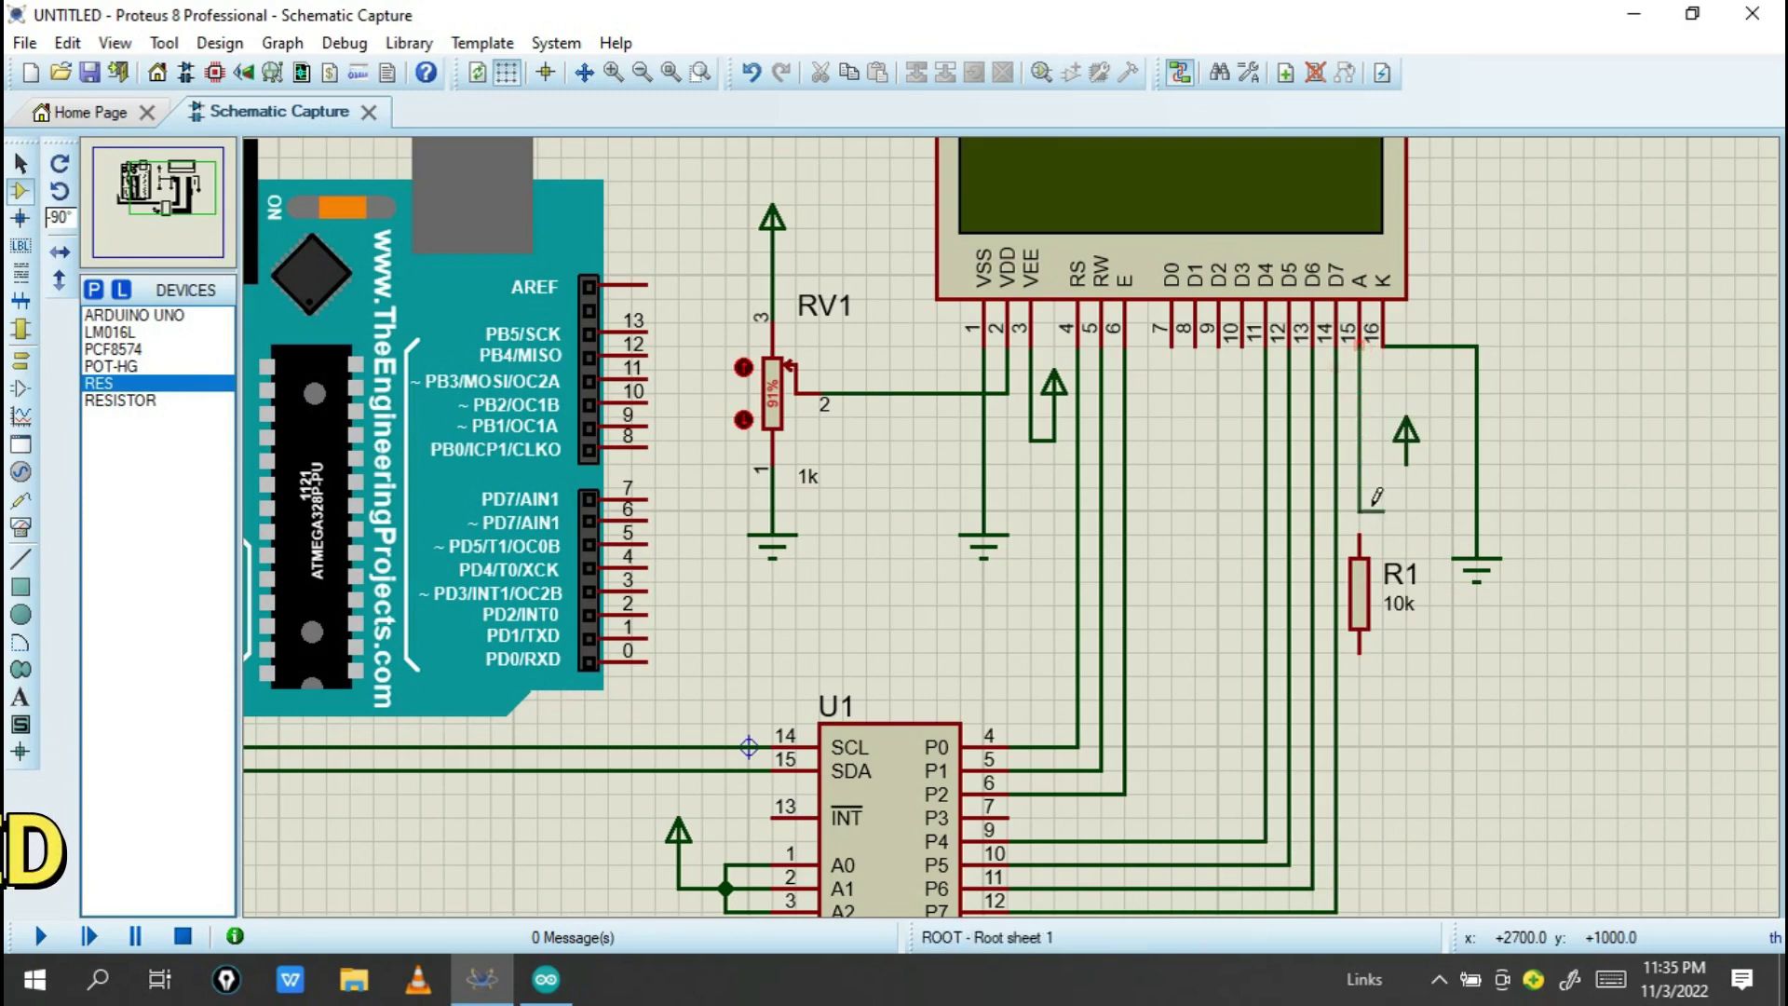
pyautogui.click(1362, 650)
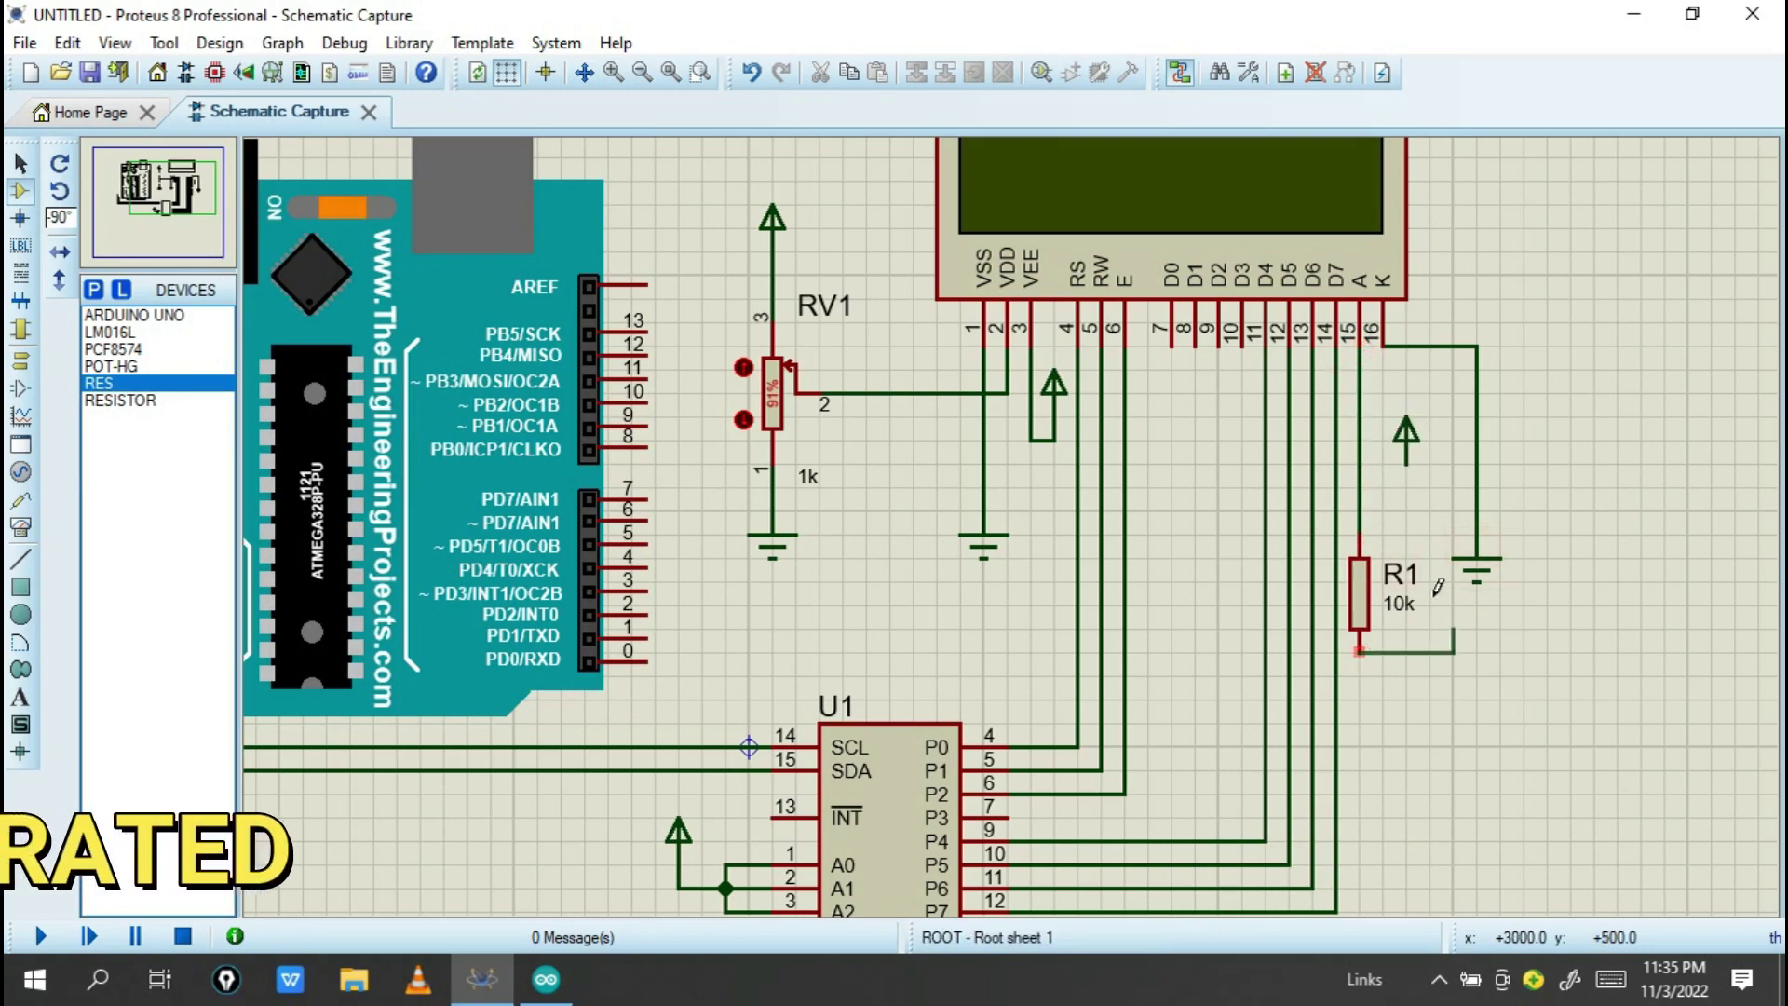
pyautogui.click(1410, 463)
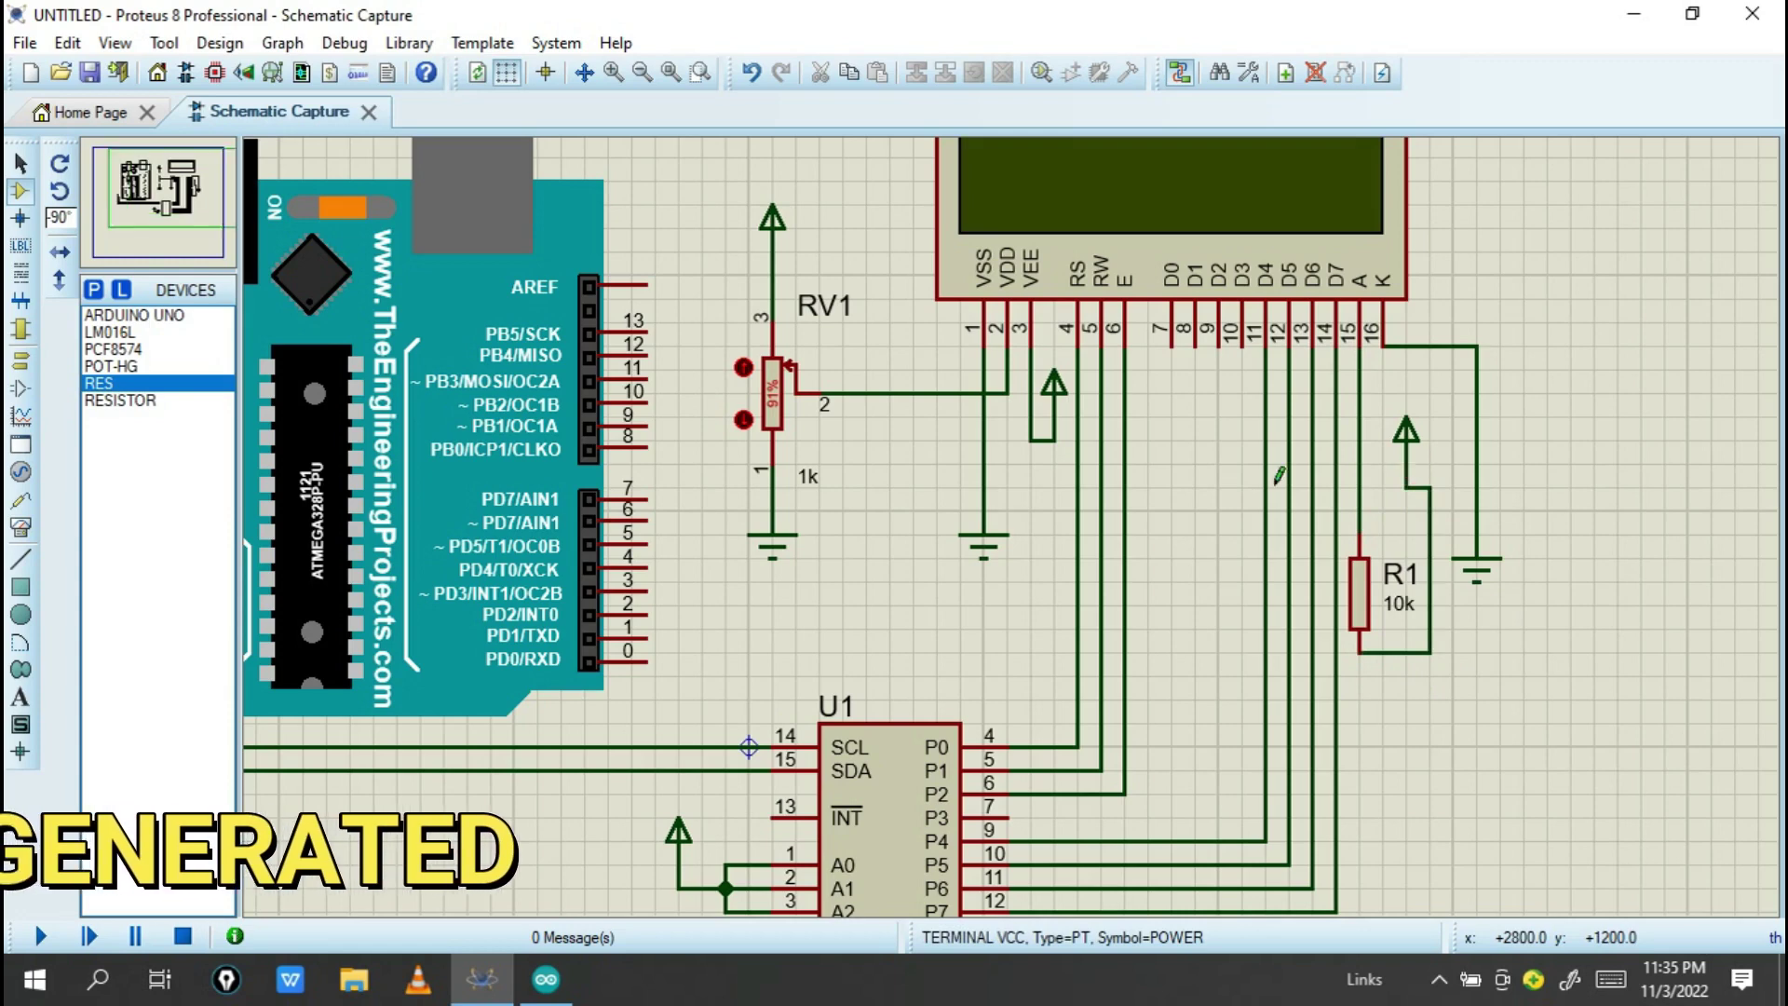
# Check the completed I2C LCD circuit as a whole and start the simulation.
pyautogui.scroll(-3, 969, 448)
pyautogui.scroll(3, 969, 449)
pyautogui.scroll(-1, 969, 448)
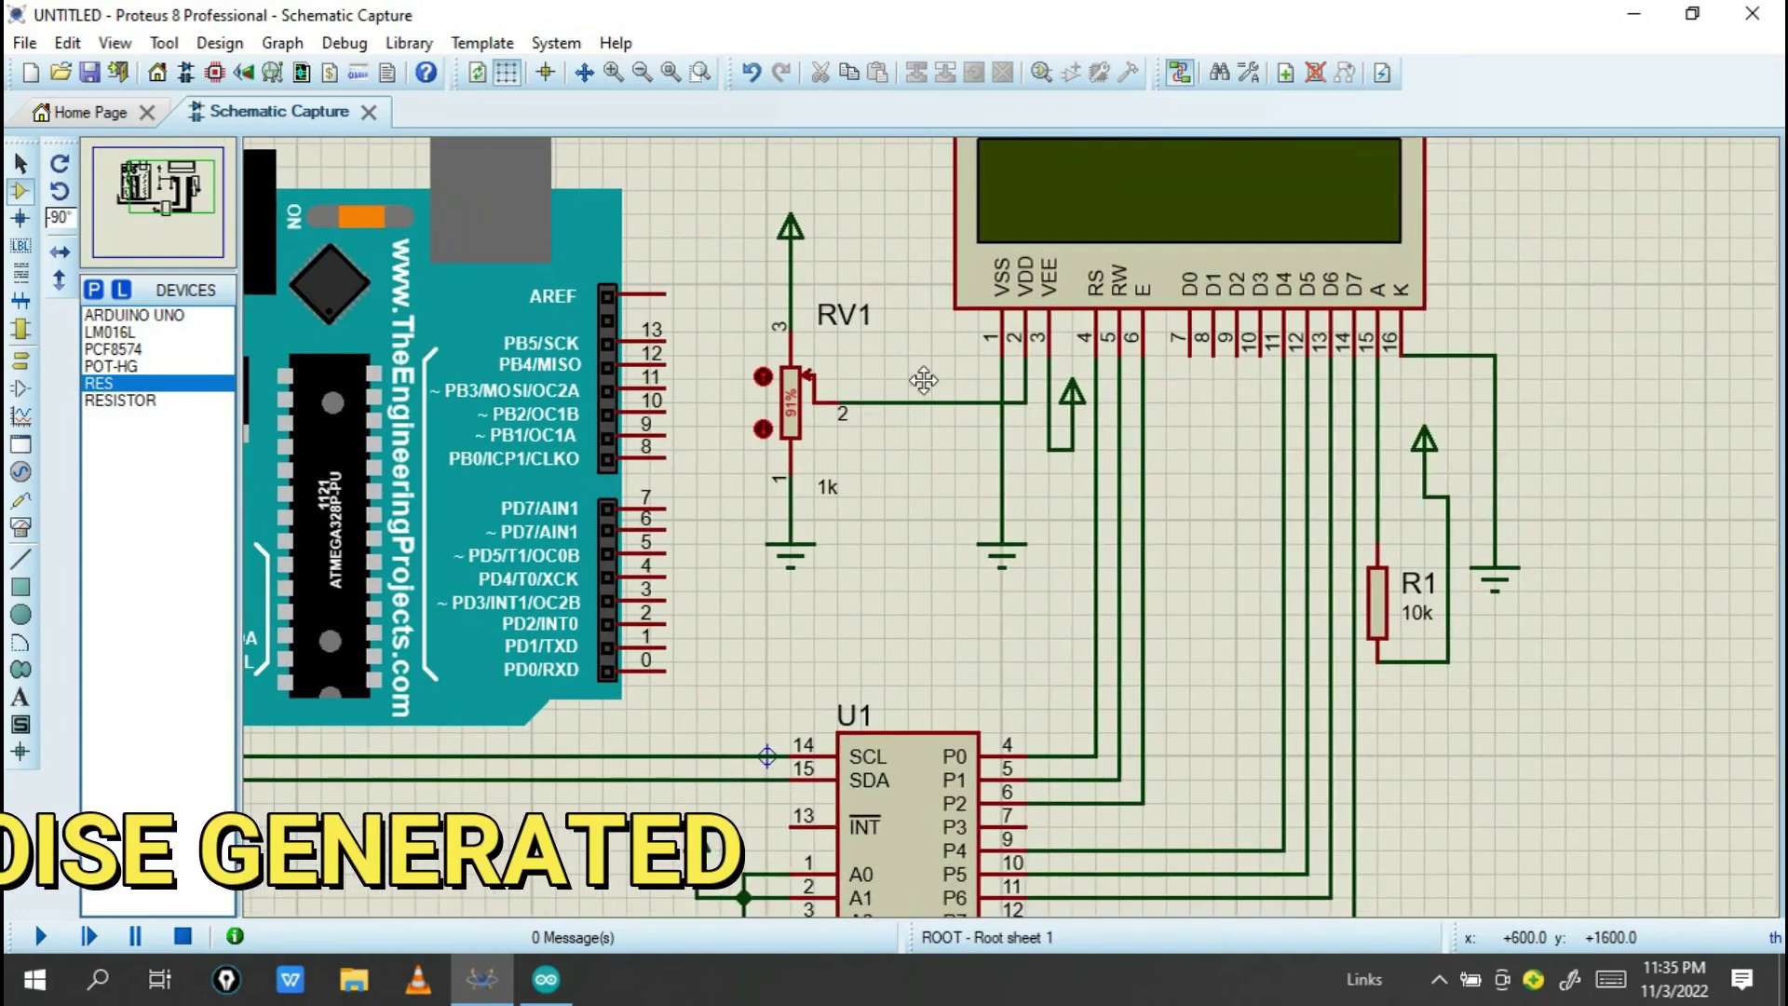
pyautogui.scroll(1, 1202, 556)
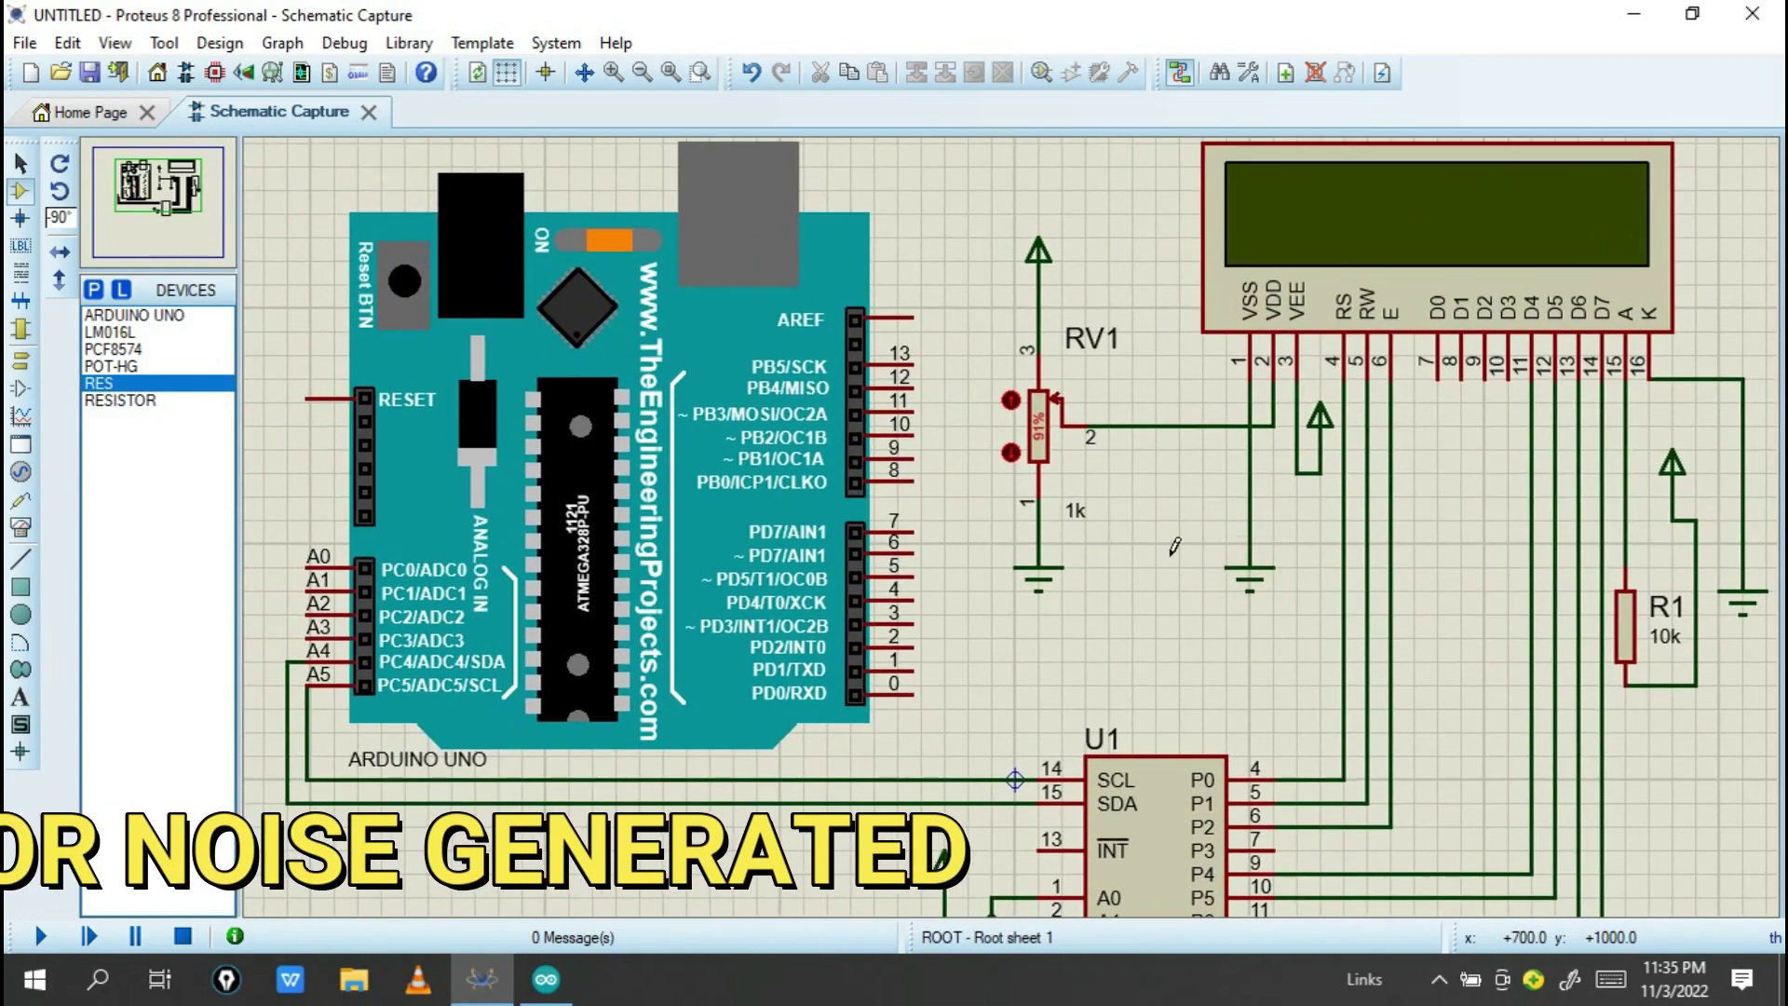
pyautogui.scroll(-3, 1202, 556)
pyautogui.scroll(2, 946, 540)
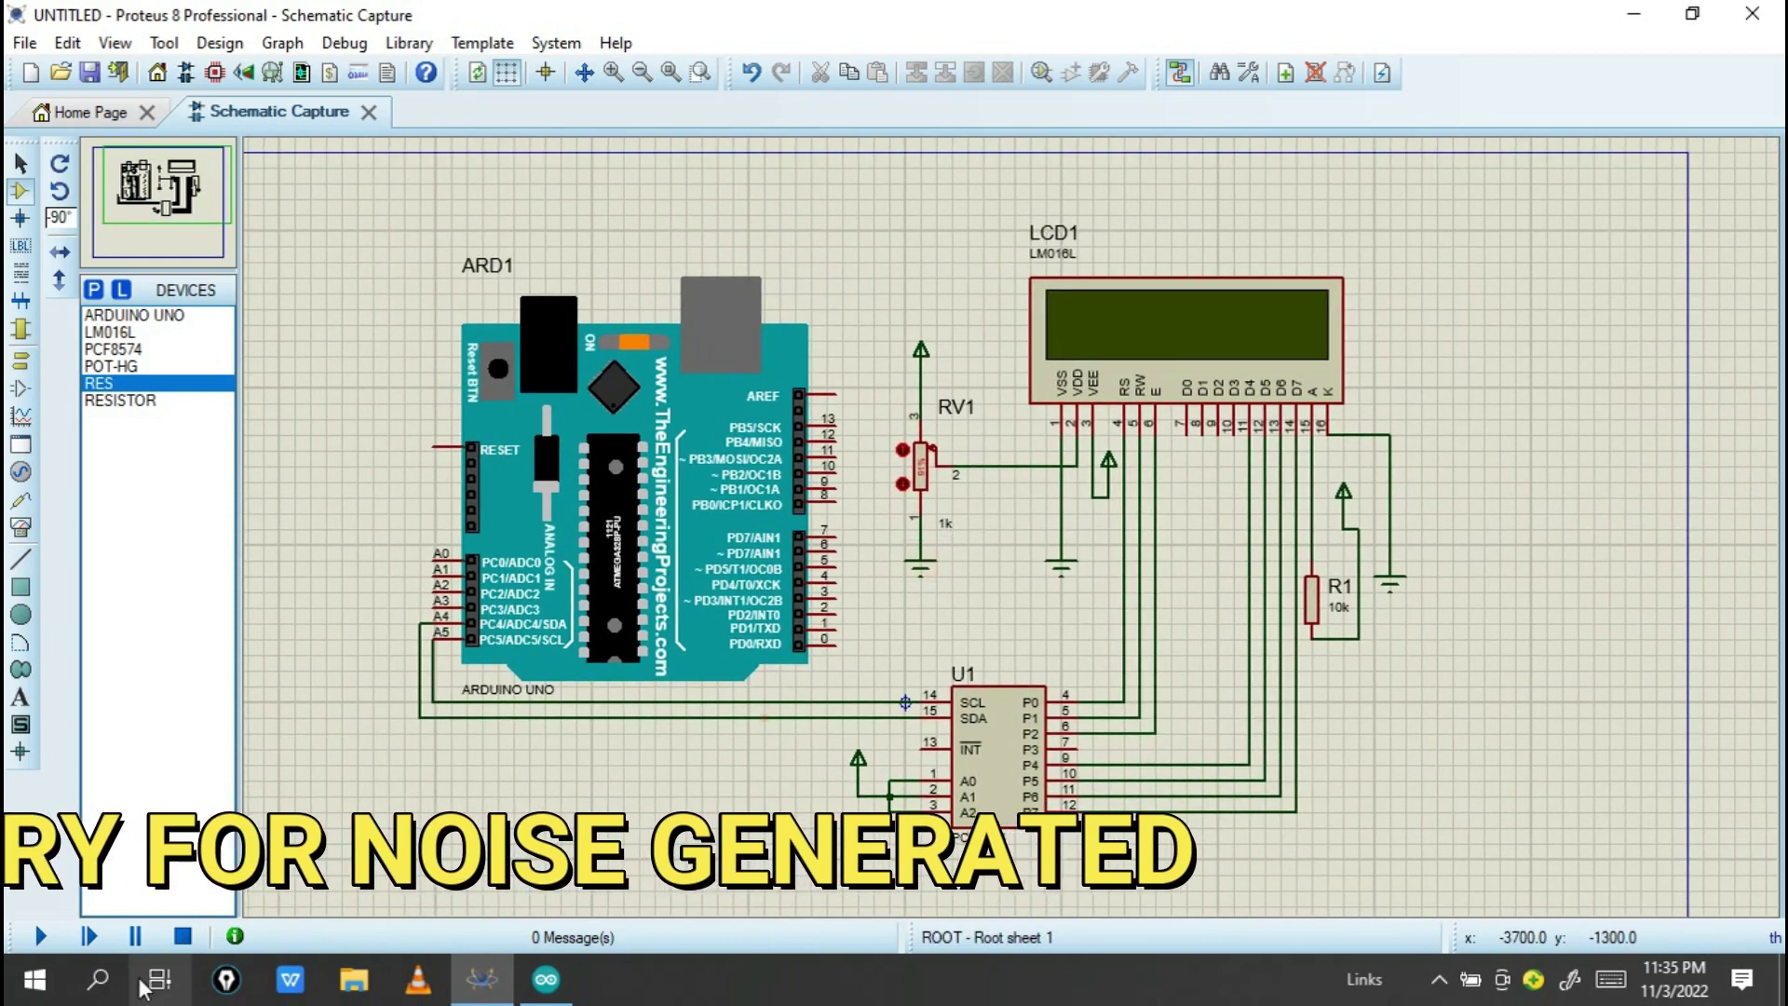
pyautogui.click(38, 935)
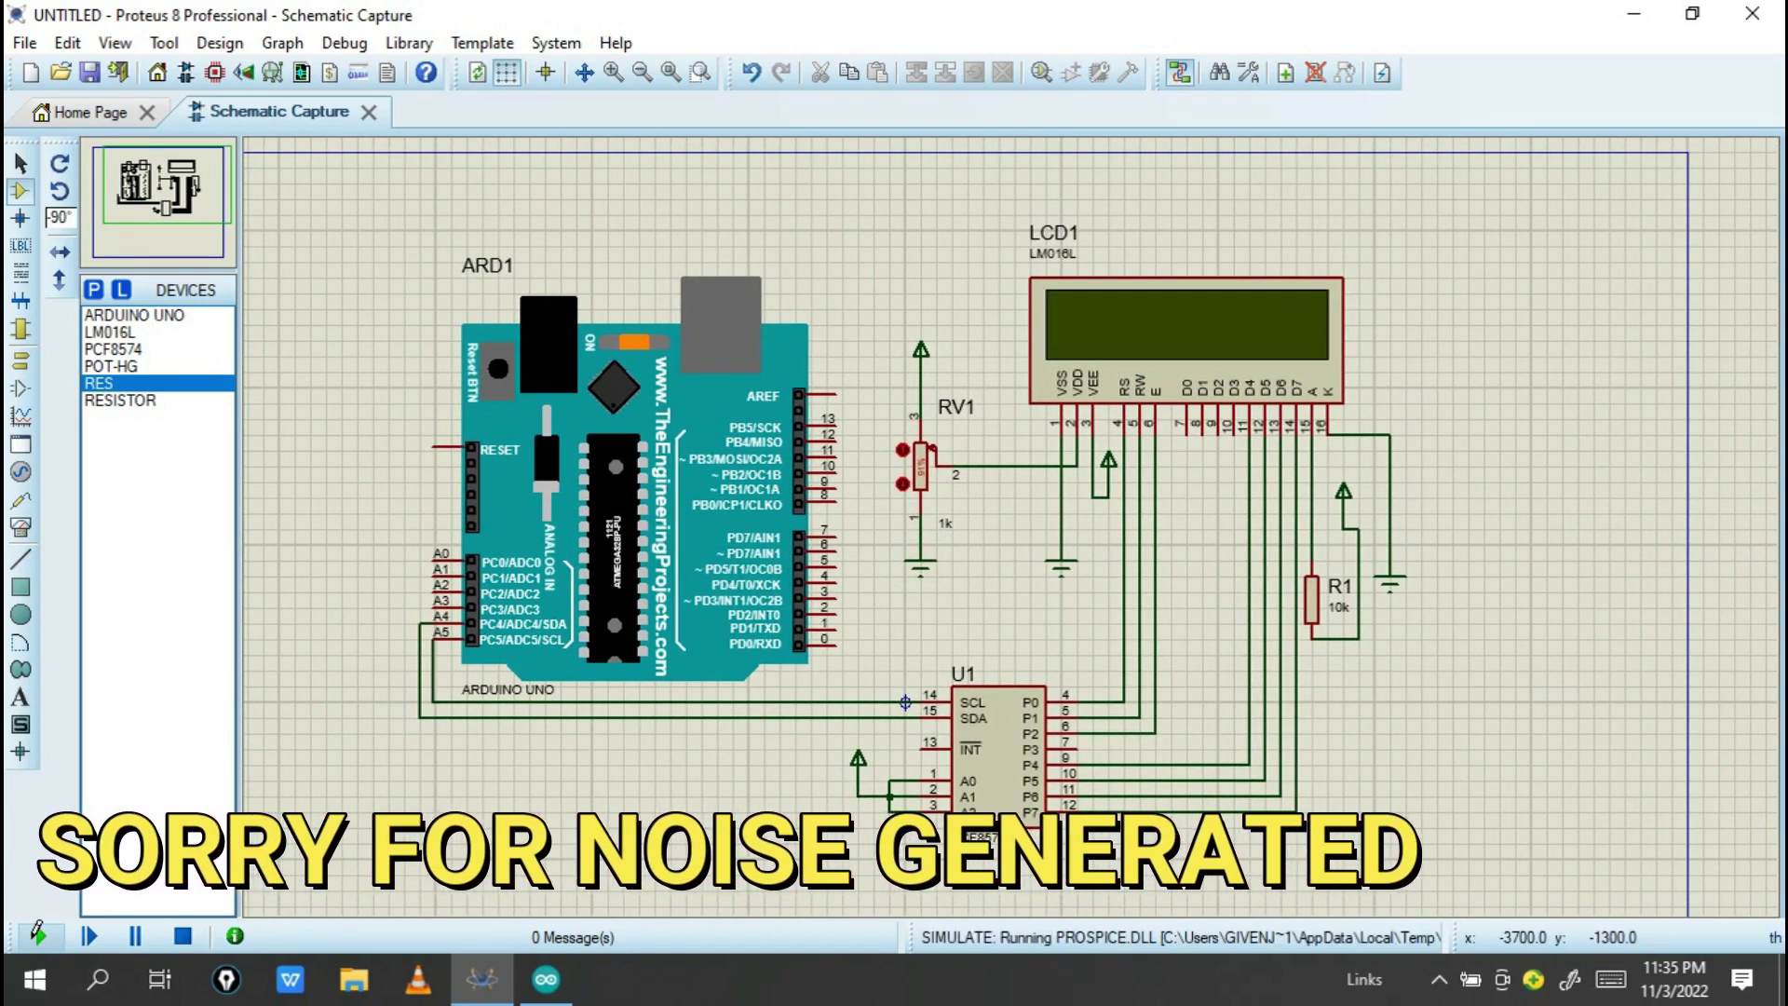